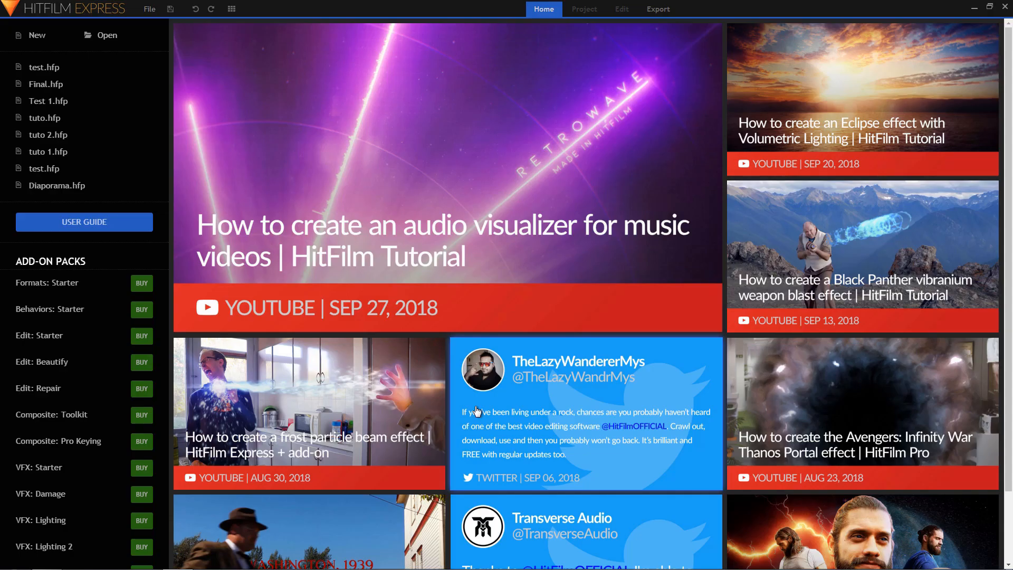
Step: Create a new project with the 1080p Full HD @ 30 fps template and open it for editing
{"action": "left_click", "coordinate": [37, 36]}
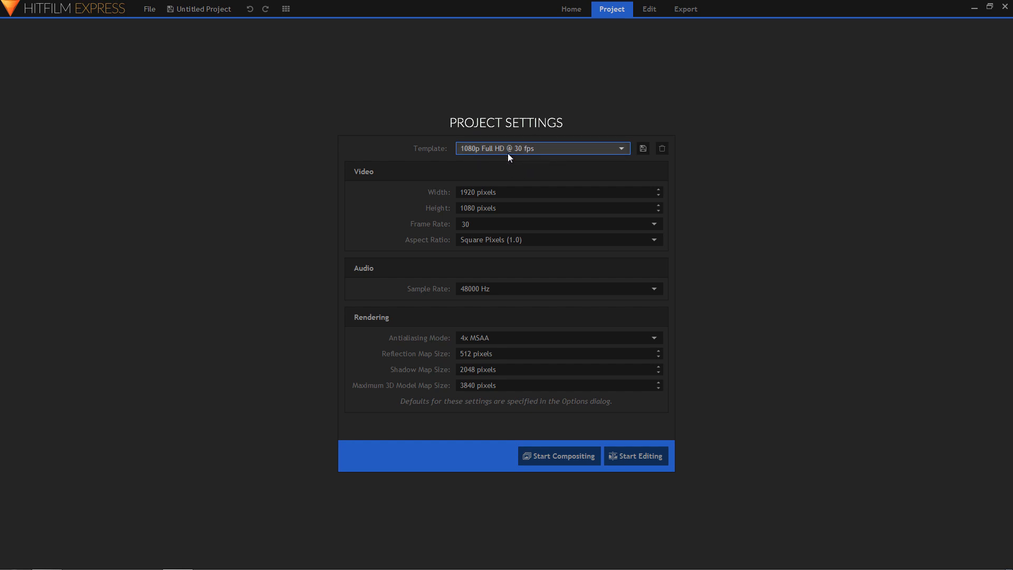
{"action": "left_click", "coordinate": [642, 459]}
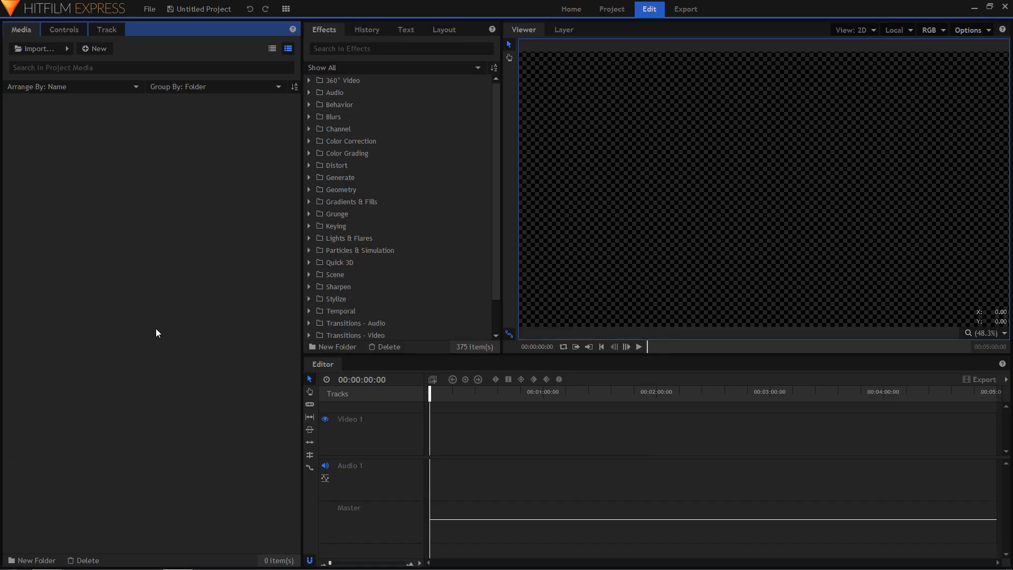
Step: Import Peinture, Splatter 1, Splatter 2 and Vidéo from the Fichiers 2 folder into the project media
{"action": "left_click", "coordinate": [46, 559]}
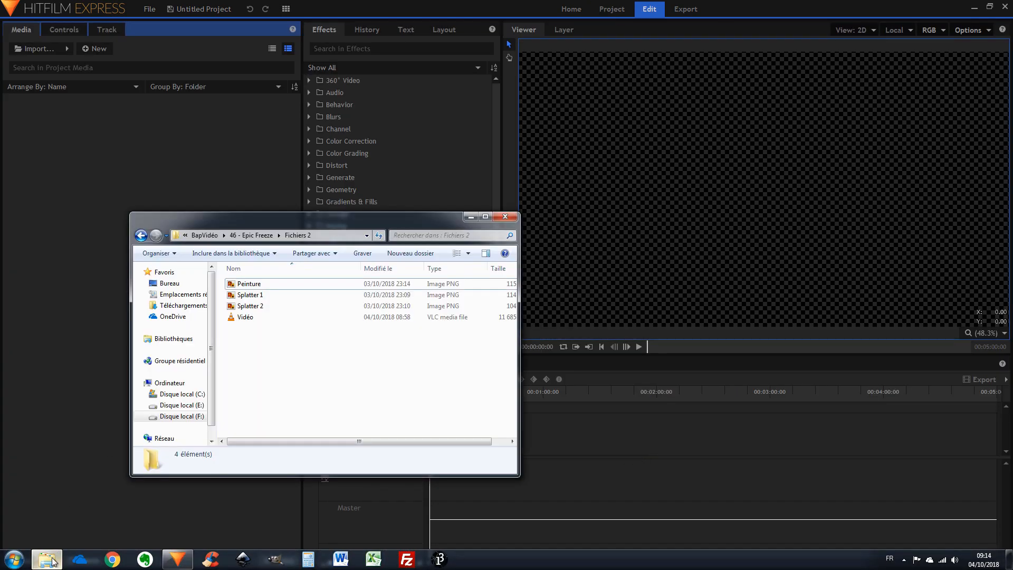
{"action": "left_click_drag", "start_coordinate": [309, 377], "coordinate": [105, 191]}
{"action": "left_click", "coordinate": [77, 293]}
Step: Look over the imported video and the paint and splatter images in the project media
{"action": "left_click", "coordinate": [92, 226]}
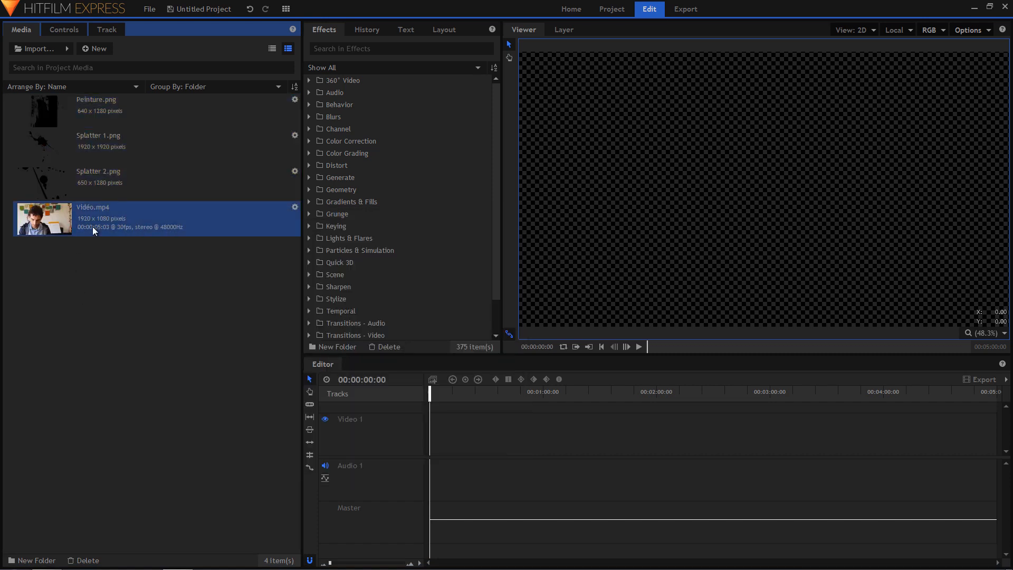
{"action": "left_click", "coordinate": [65, 178]}
{"action": "left_click", "coordinate": [71, 146]}
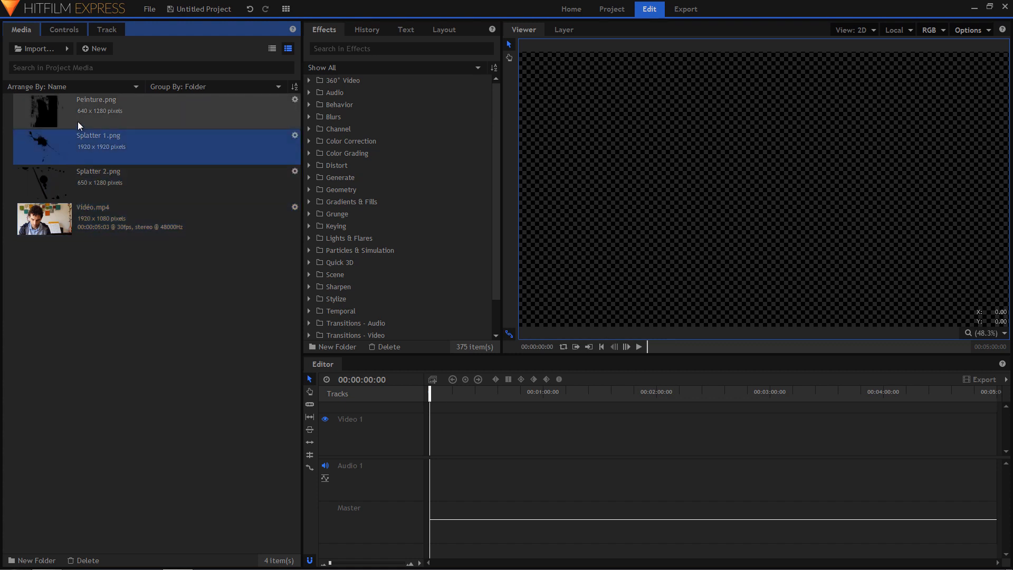
{"action": "left_click", "coordinate": [78, 120]}
{"action": "left_click", "coordinate": [86, 151]}
{"action": "left_click", "coordinate": [92, 119]}
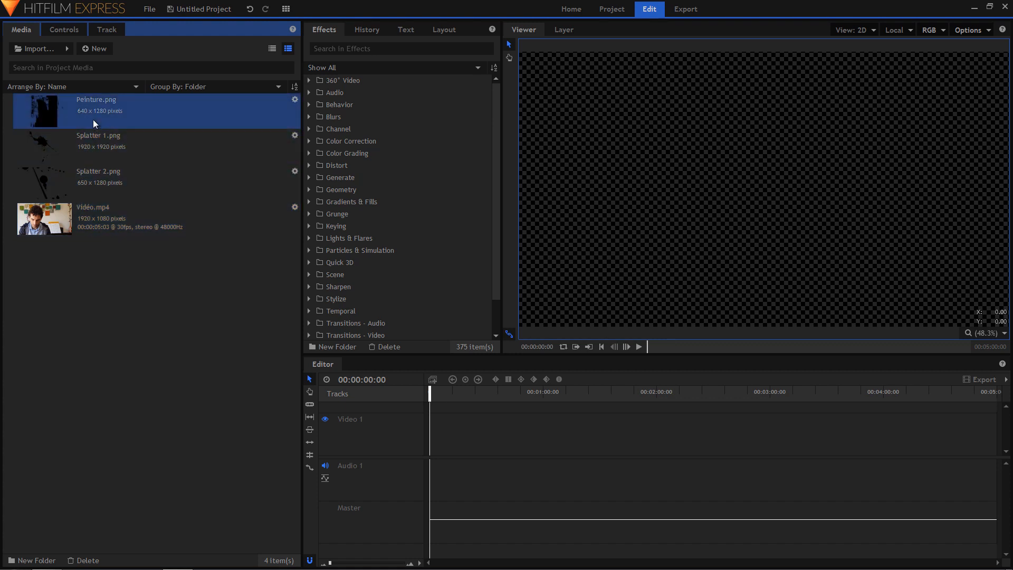
{"action": "left_click", "coordinate": [90, 170]}
{"action": "left_click", "coordinate": [99, 159]}
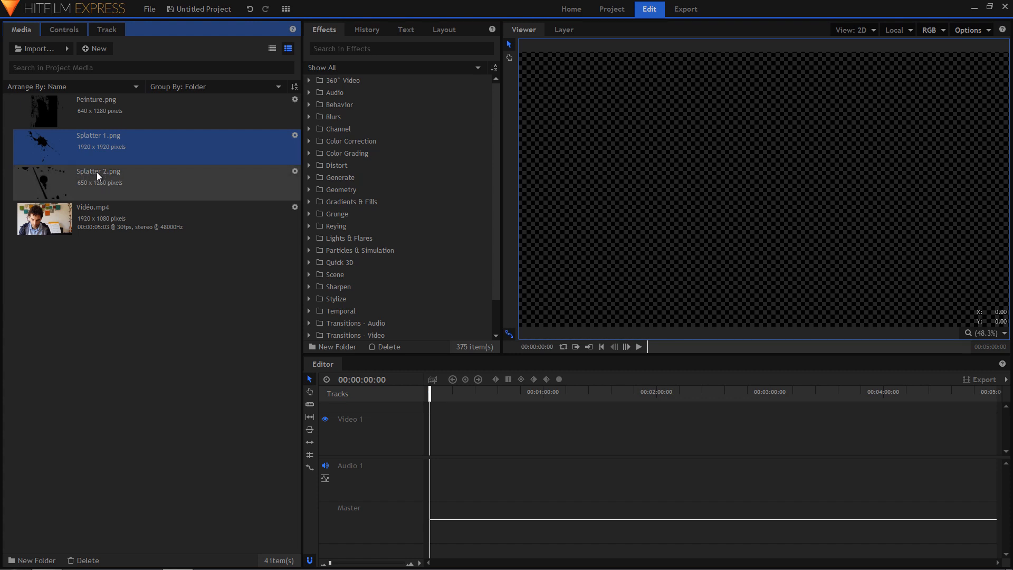
Step: Create a composite shot named "Effet freeze" at 1080p Full HD @ 30 fps with a duration of 00:00:30:00
{"action": "right_click", "coordinate": [98, 315]}
{"action": "mouse_move", "coordinate": [117, 324]}
{"action": "left_click", "coordinate": [218, 321]}
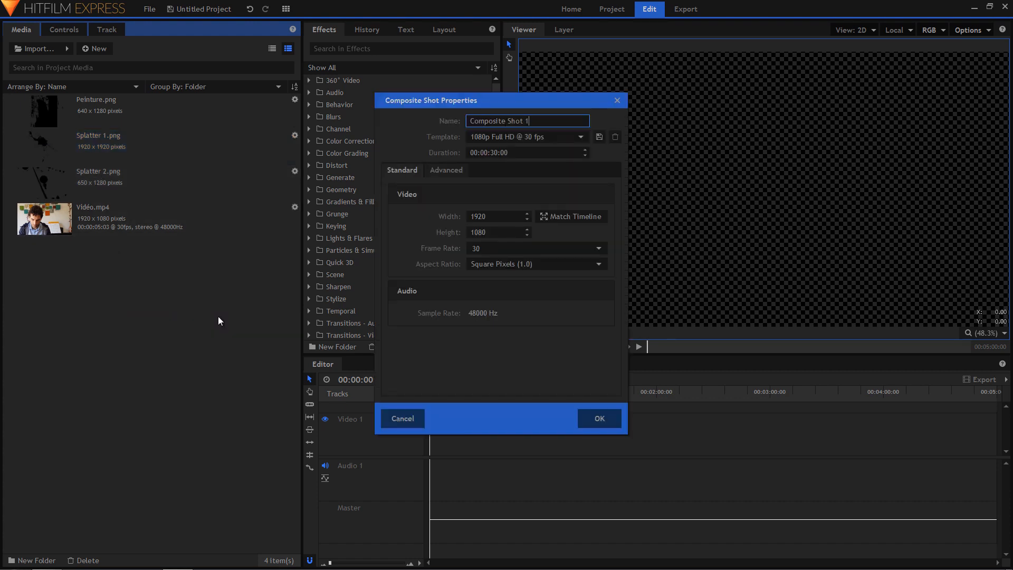
{"action": "type", "text": "Effet freeze"}
{"action": "key", "text": "Return"}
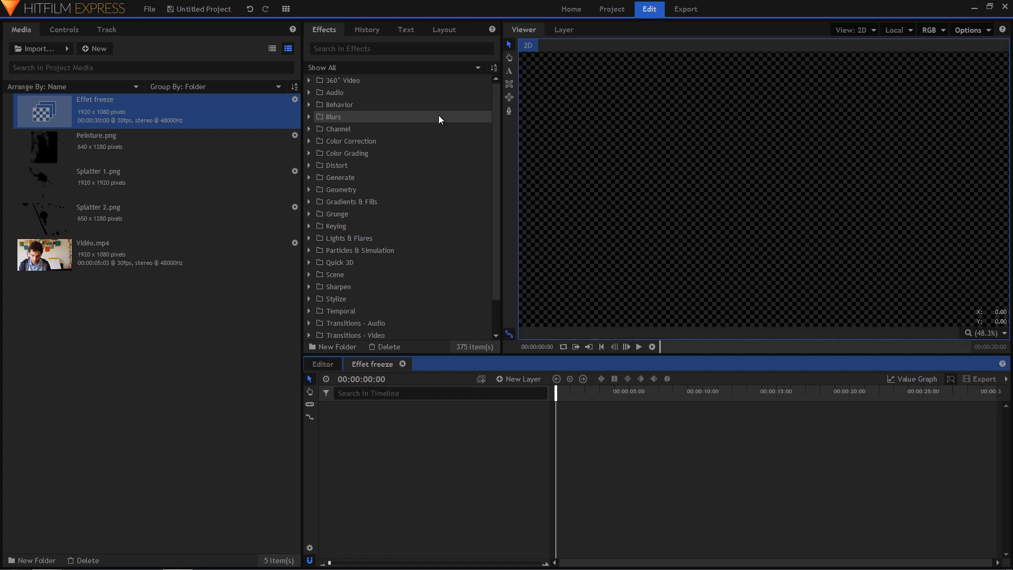
Step: Add Vidéo.mp4 to the Effet freeze timeline and preview its playback
{"action": "left_click_drag", "start_coordinate": [50, 256], "coordinate": [373, 408]}
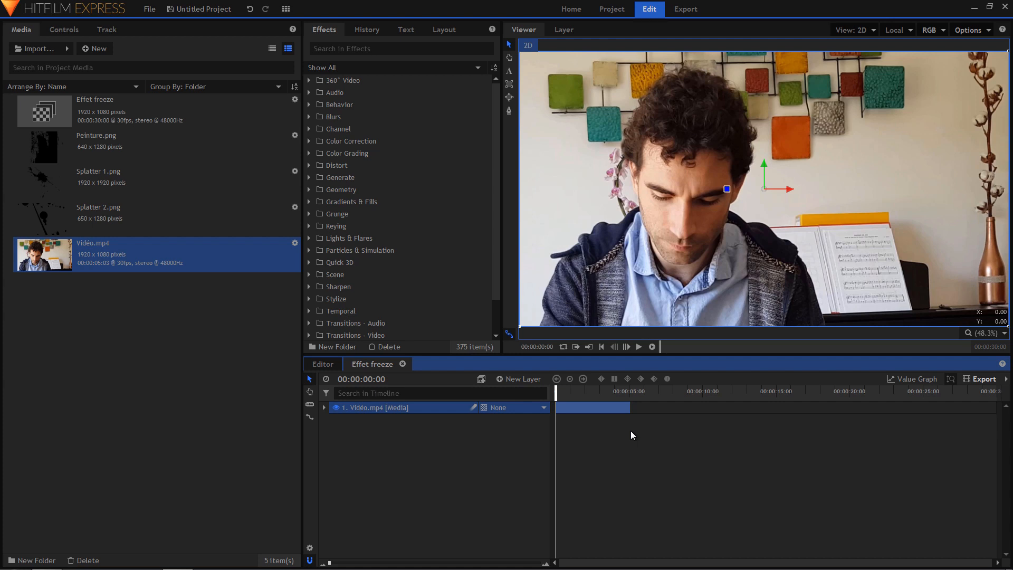
{"action": "scroll", "coordinate": [631, 430], "scroll_direction": "up", "scroll_amount": 7}
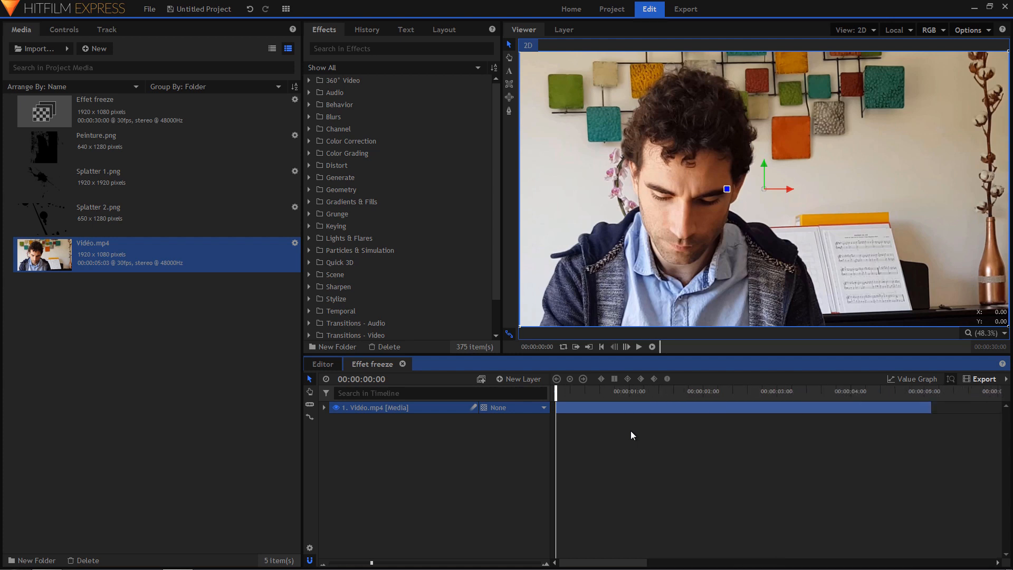
{"action": "key", "text": "space"}
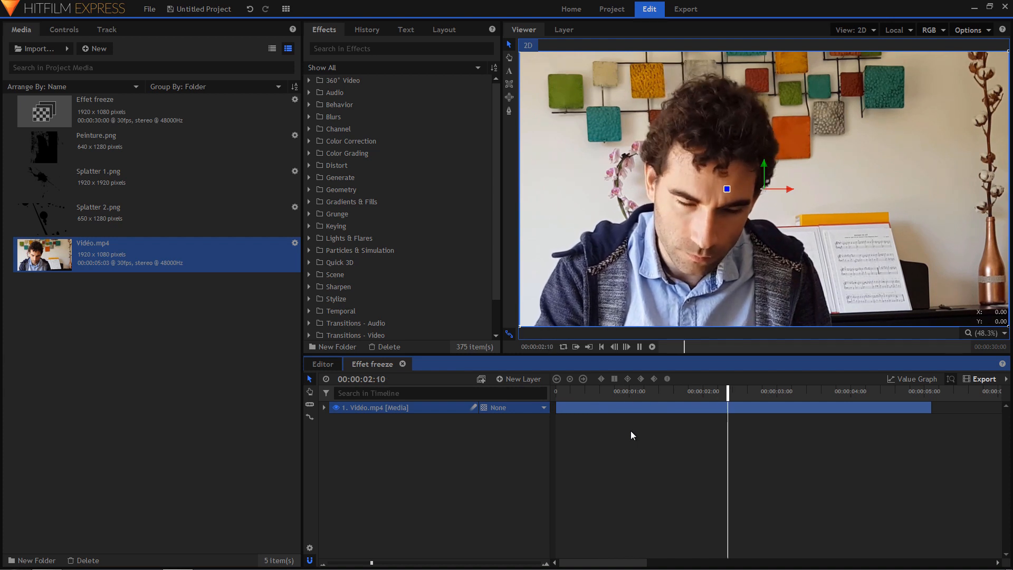
{"action": "key", "text": "space"}
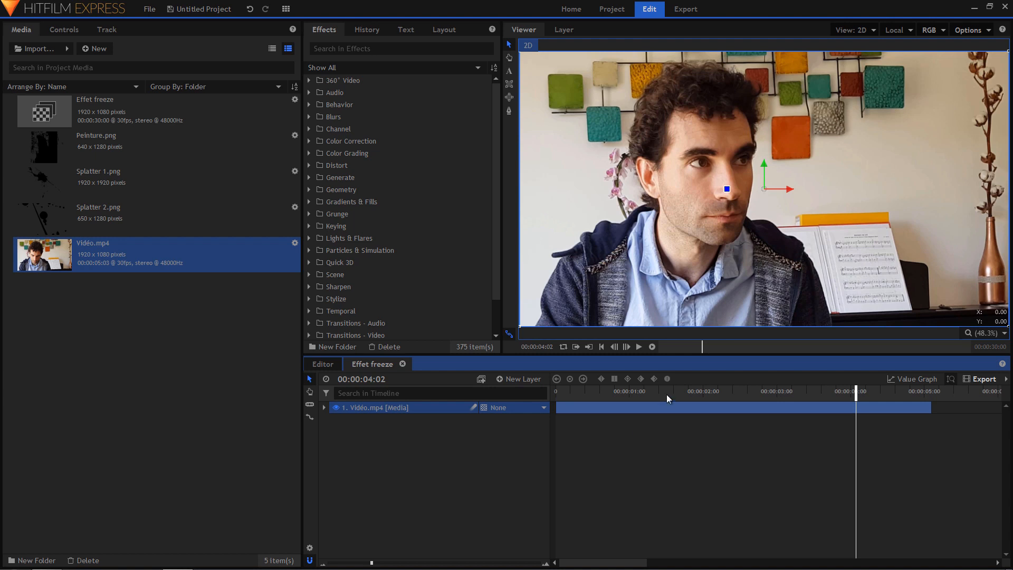
Step: Slice the Vidéo.mp4 layer in two at 00:00:02:16, where the man looks up
{"action": "left_click_drag", "start_coordinate": [851, 389], "coordinate": [743, 395]}
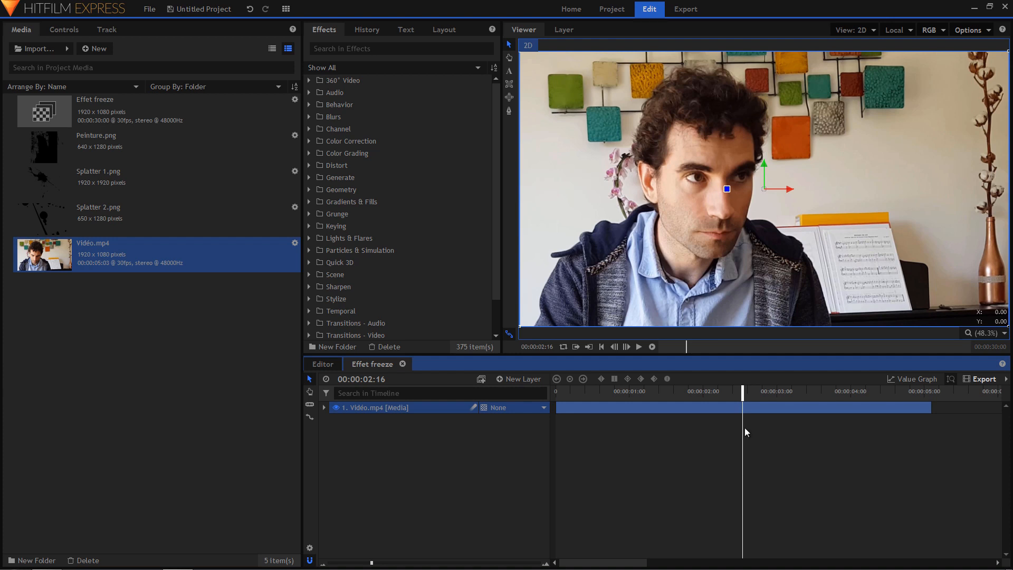
{"action": "left_click", "coordinate": [311, 405]}
{"action": "left_click", "coordinate": [743, 407]}
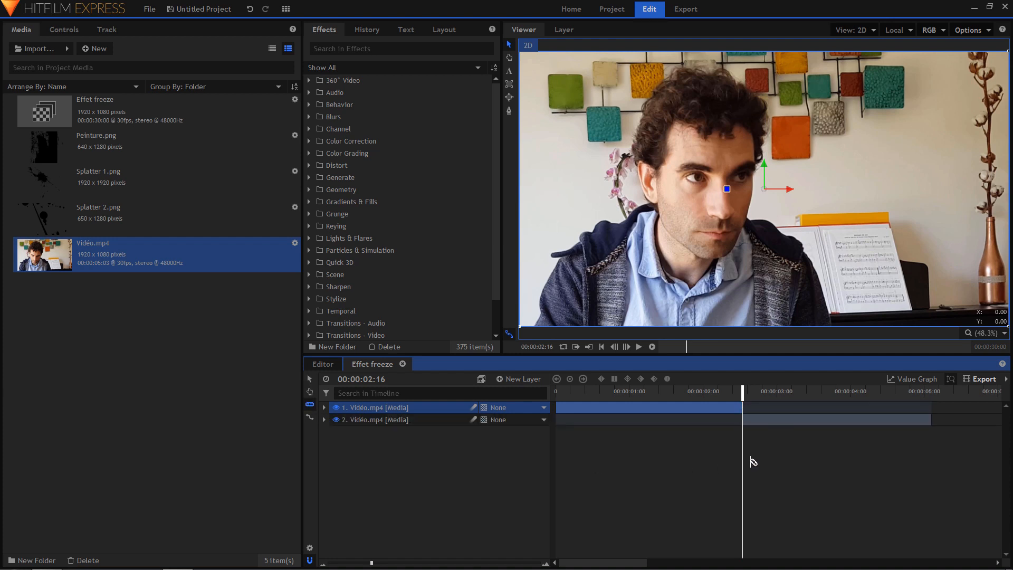
{"action": "left_click", "coordinate": [310, 380]}
{"action": "left_click", "coordinate": [743, 437]}
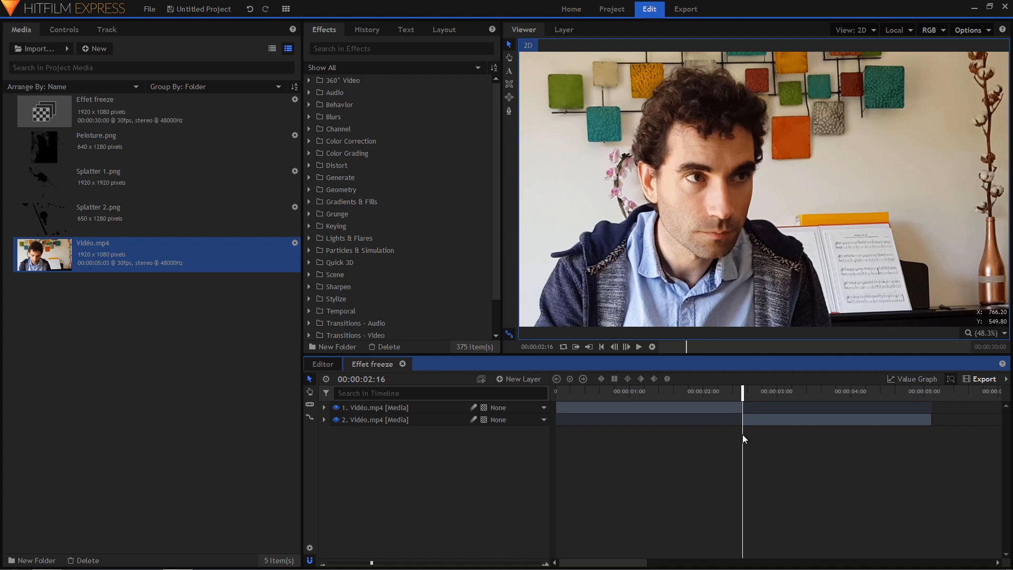
Step: Export the current frame to the desktop as a PNG image named "frame"
{"action": "left_click", "coordinate": [969, 30]}
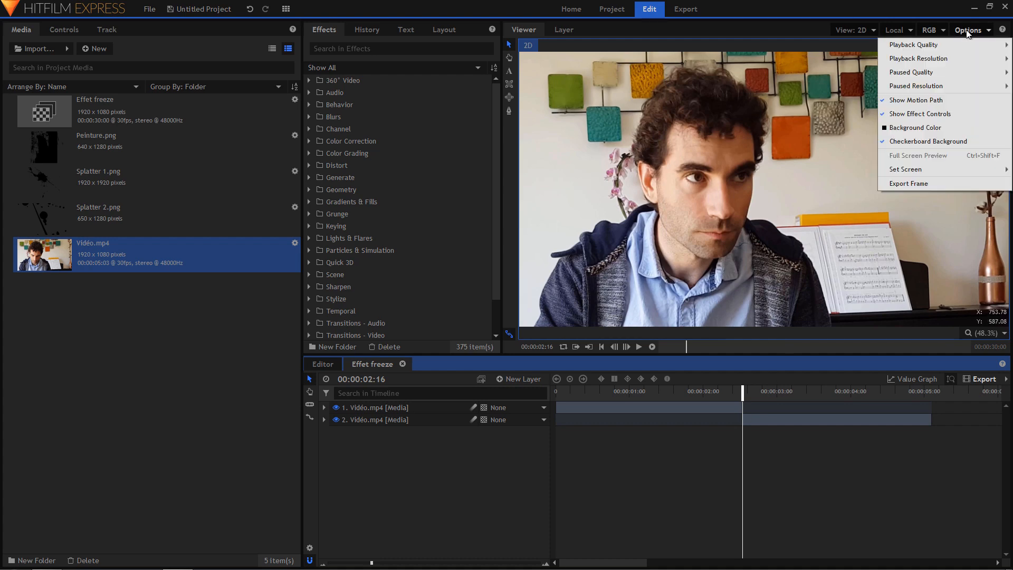
{"action": "left_click", "coordinate": [913, 183]}
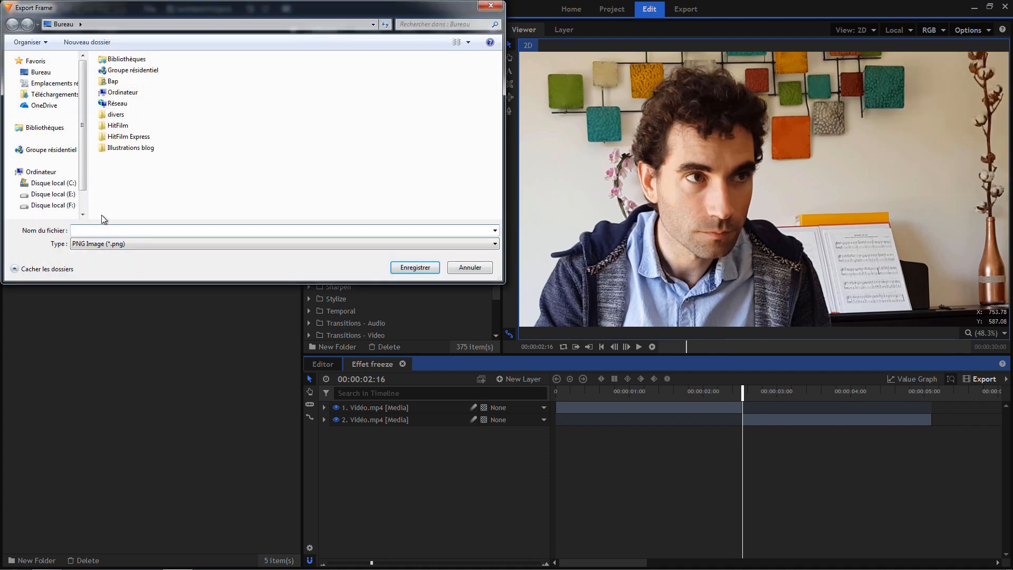
{"action": "type", "text": "frame"}
{"action": "key", "text": "Return"}
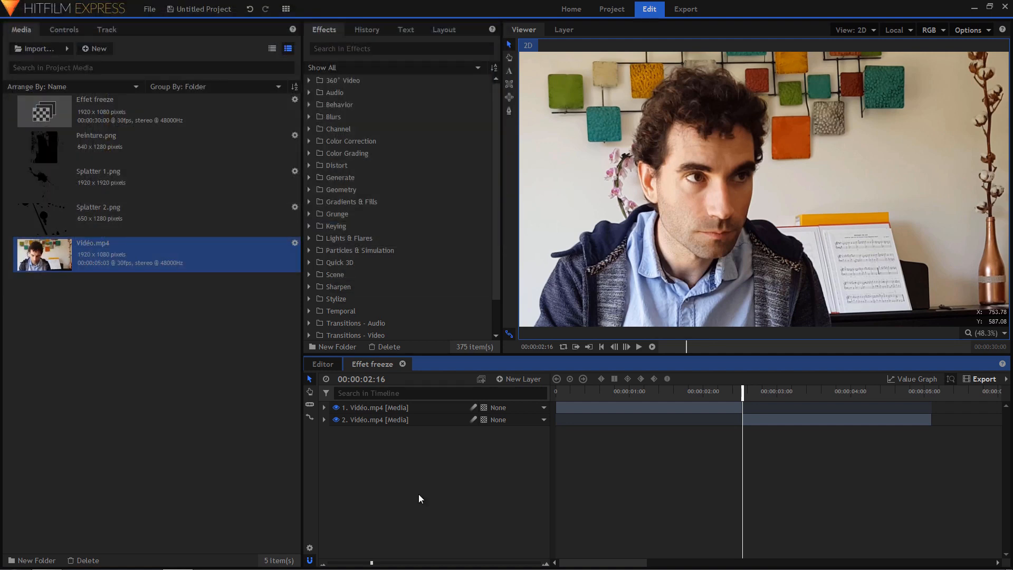
Step: Import frame.png from the desktop and add it to the timeline between the two video layers
{"action": "left_click", "coordinate": [1011, 566]}
{"action": "left_click_drag", "start_coordinate": [36, 270], "coordinate": [284, 357]}
{"action": "left_click_drag", "start_coordinate": [252, 289], "coordinate": [125, 344]}
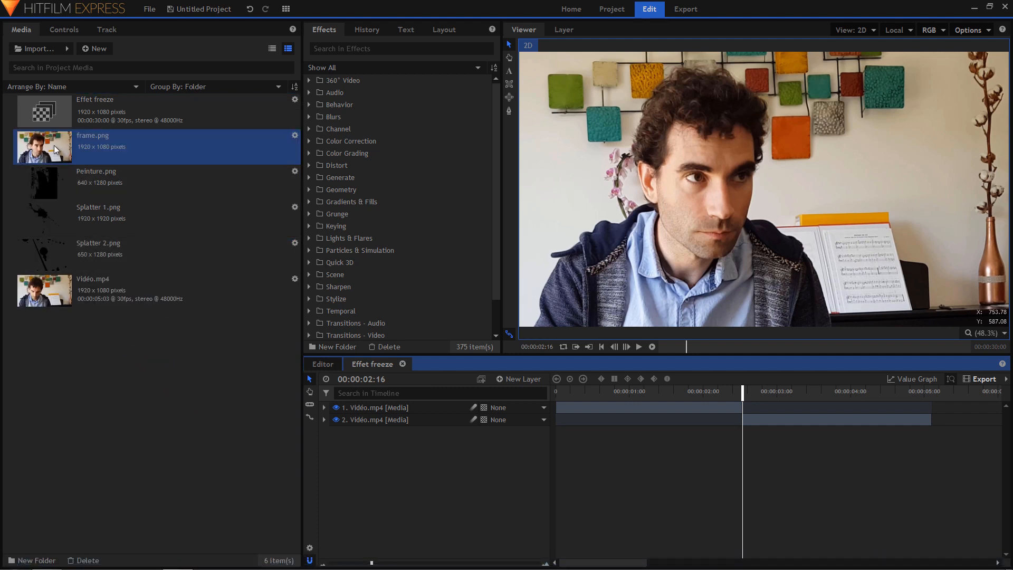
{"action": "left_click_drag", "start_coordinate": [55, 148], "coordinate": [378, 411]}
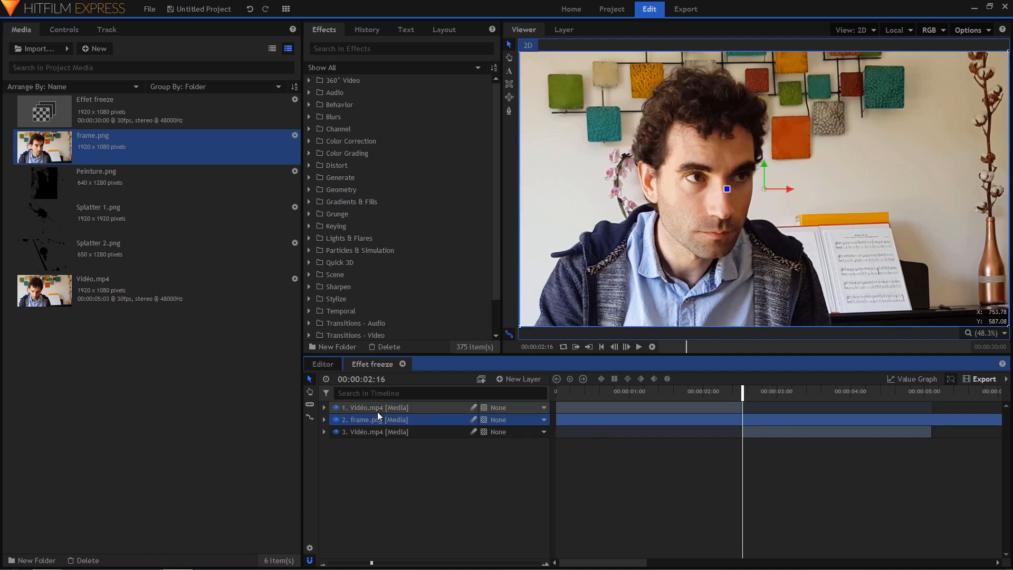
{"action": "left_click", "coordinate": [705, 429]}
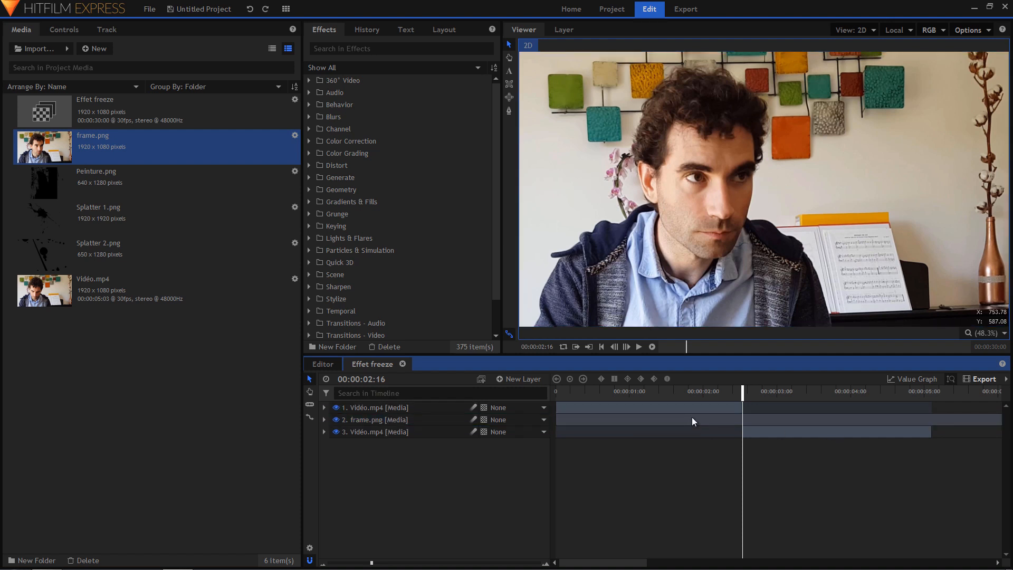
Step: Set the frame.png layer's duration to 00:00:03:00
{"action": "left_click", "coordinate": [657, 420]}
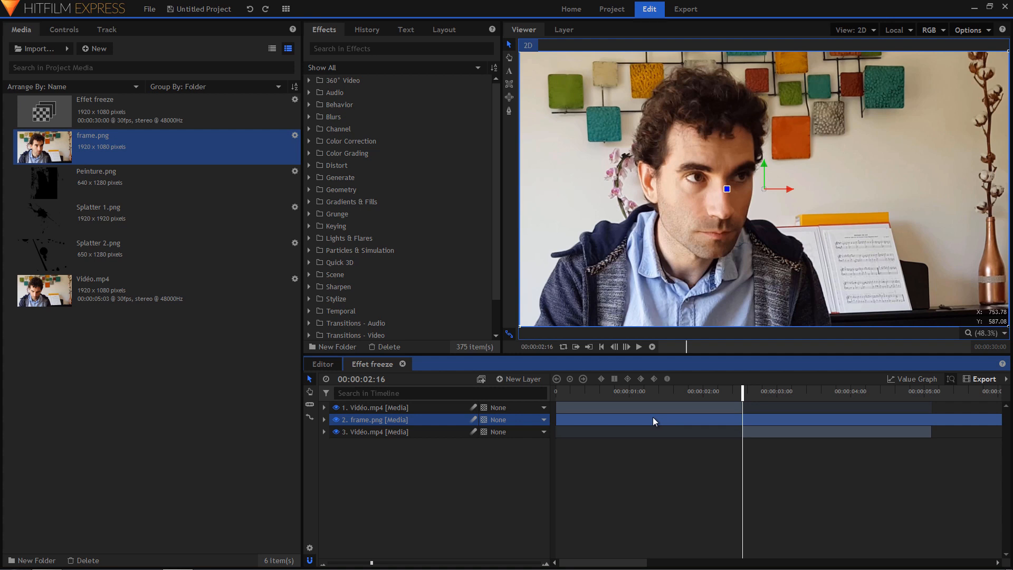
{"action": "right_click", "coordinate": [650, 420]}
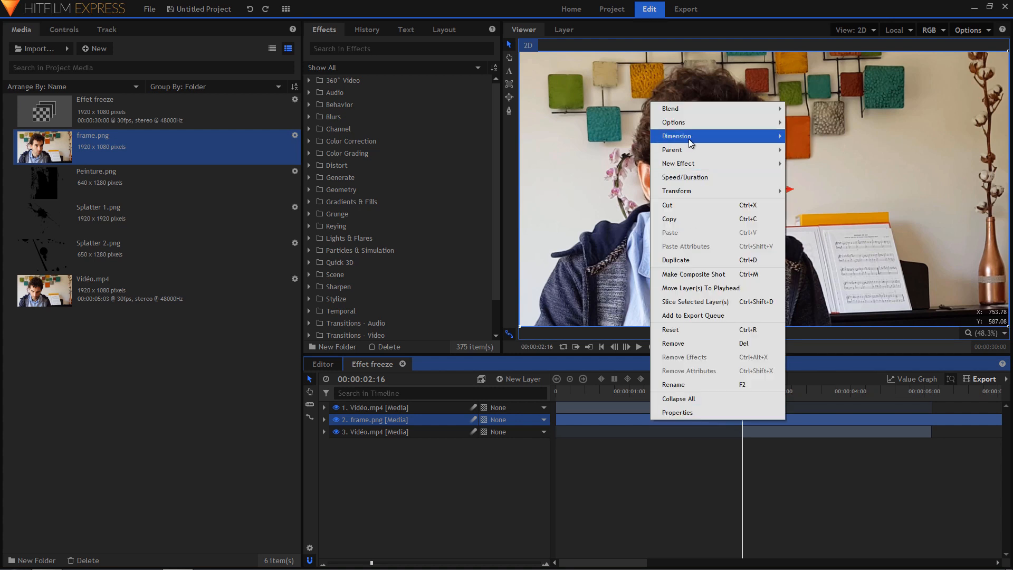
{"action": "left_click", "coordinate": [691, 177]}
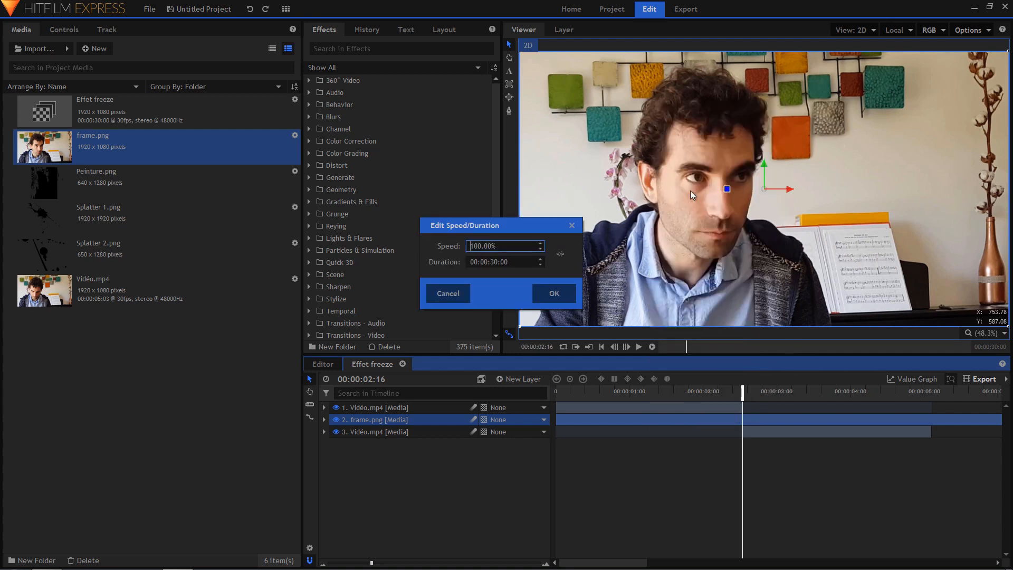
{"action": "left_click", "coordinate": [493, 262]}
{"action": "double_click", "coordinate": [493, 262]}
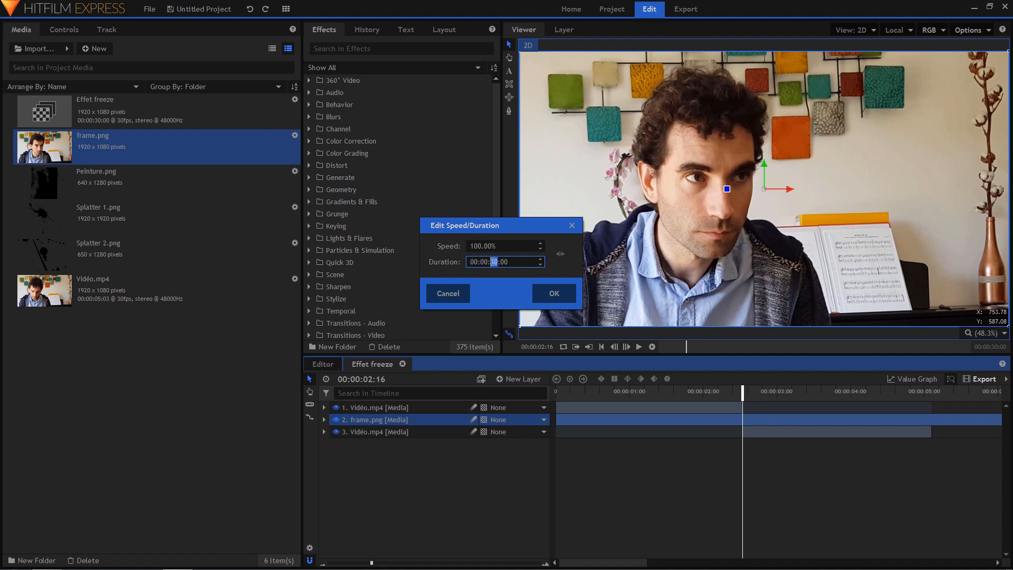
{"action": "type", "text": "03"}
{"action": "left_click", "coordinate": [554, 293]}
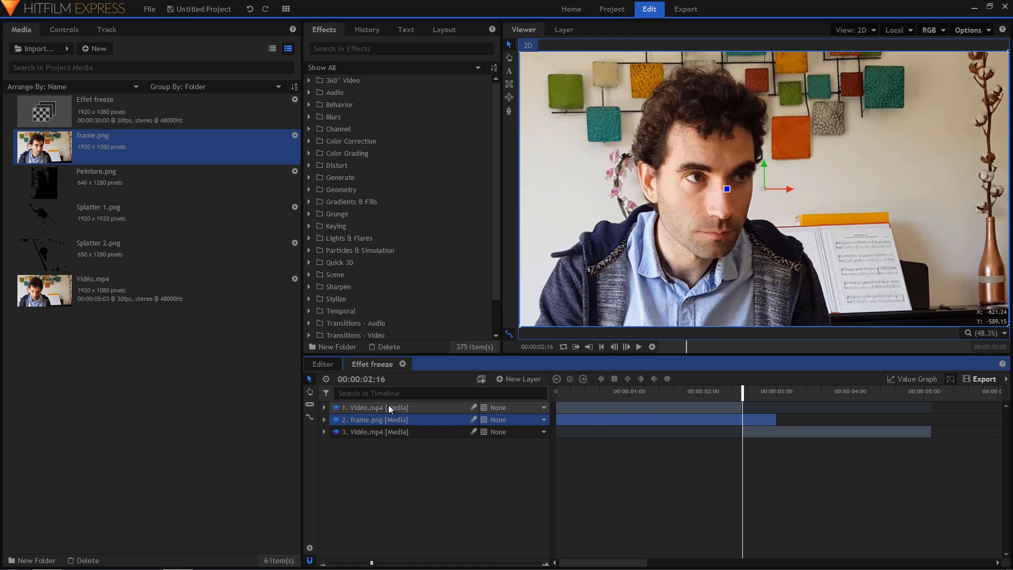
Step: Move the frame.png layer to start at 00:00:02:16 and place the second video clip directly after it
{"action": "left_click_drag", "start_coordinate": [584, 420], "coordinate": [771, 430]}
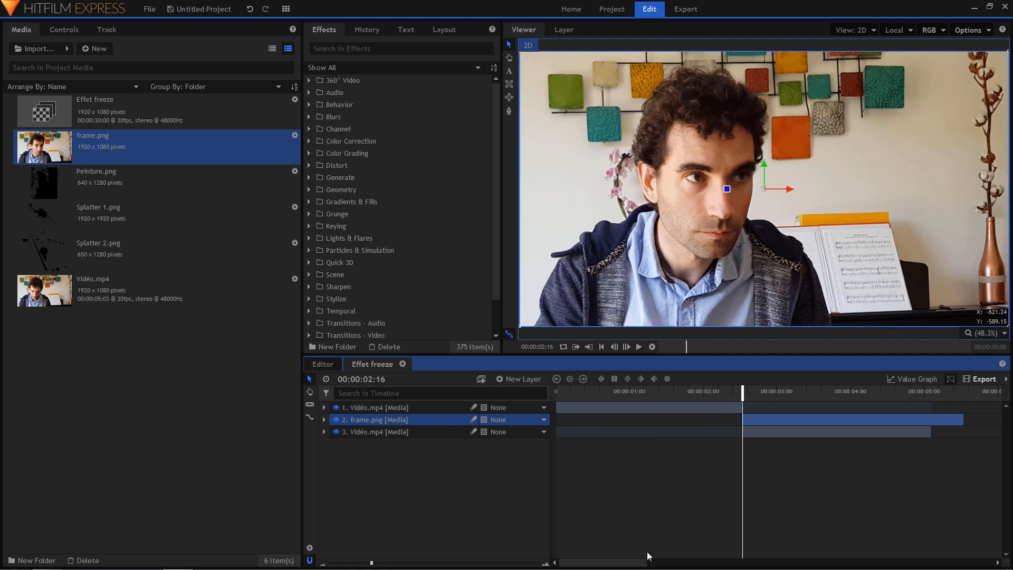
{"action": "left_click_drag", "start_coordinate": [630, 561], "coordinate": [672, 562]}
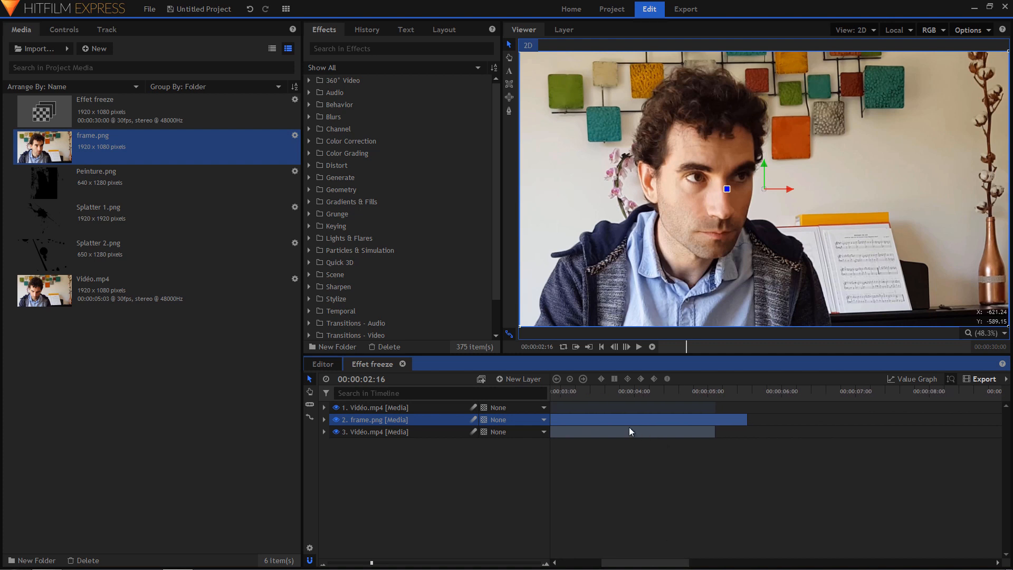
{"action": "left_click_drag", "start_coordinate": [630, 430], "coordinate": [845, 421]}
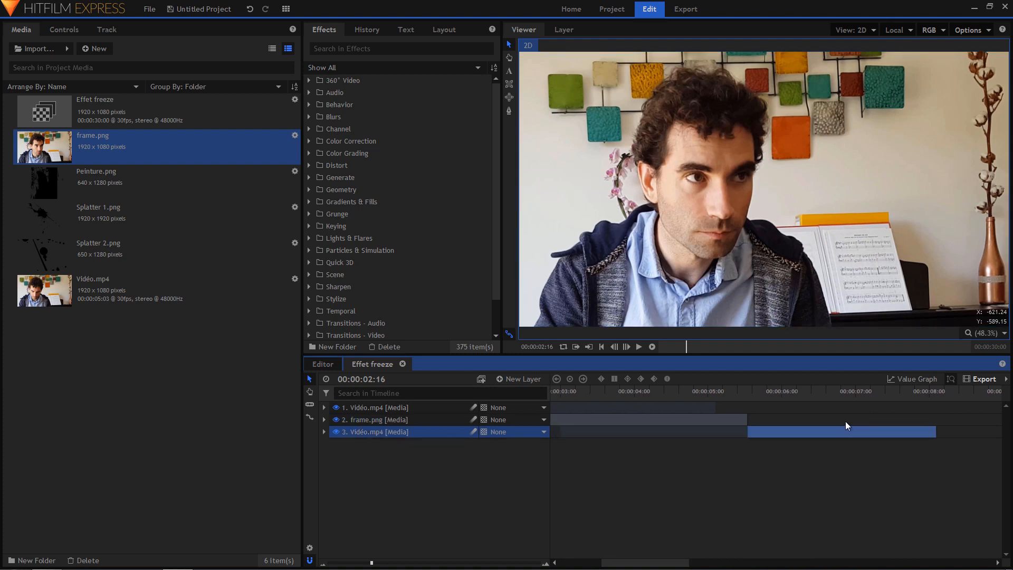
{"action": "scroll", "coordinate": [720, 448], "scroll_direction": "down", "scroll_amount": 2}
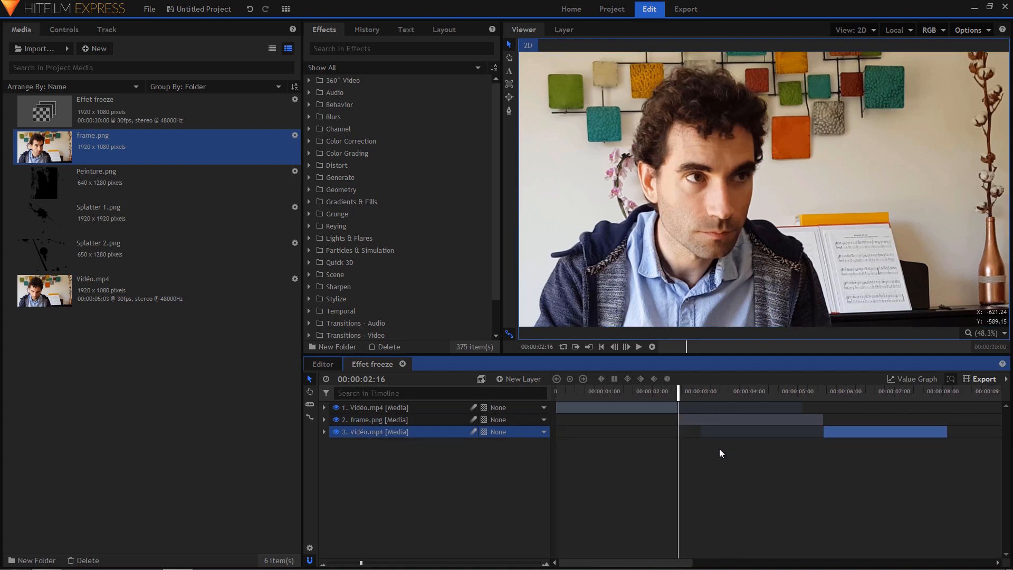
Step: Play the timeline from before the freeze to the end to check the transitions between the clips
{"action": "scroll", "coordinate": [720, 448], "scroll_direction": "down", "scroll_amount": 1}
{"action": "scroll", "coordinate": [701, 444], "scroll_direction": "up", "scroll_amount": 1}
{"action": "left_click", "coordinate": [589, 390]}
{"action": "key", "text": "space"}
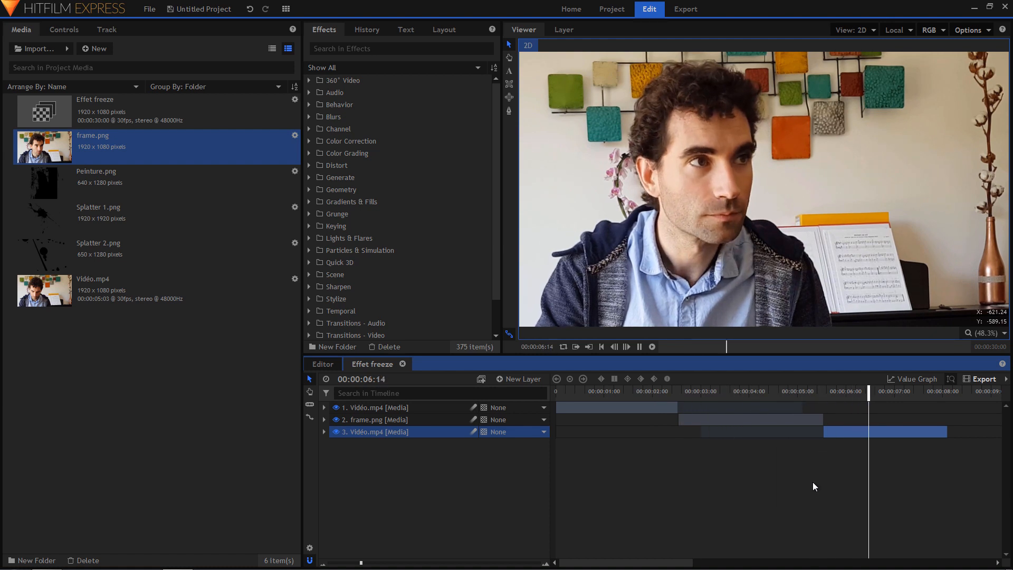
{"action": "key", "text": "space"}
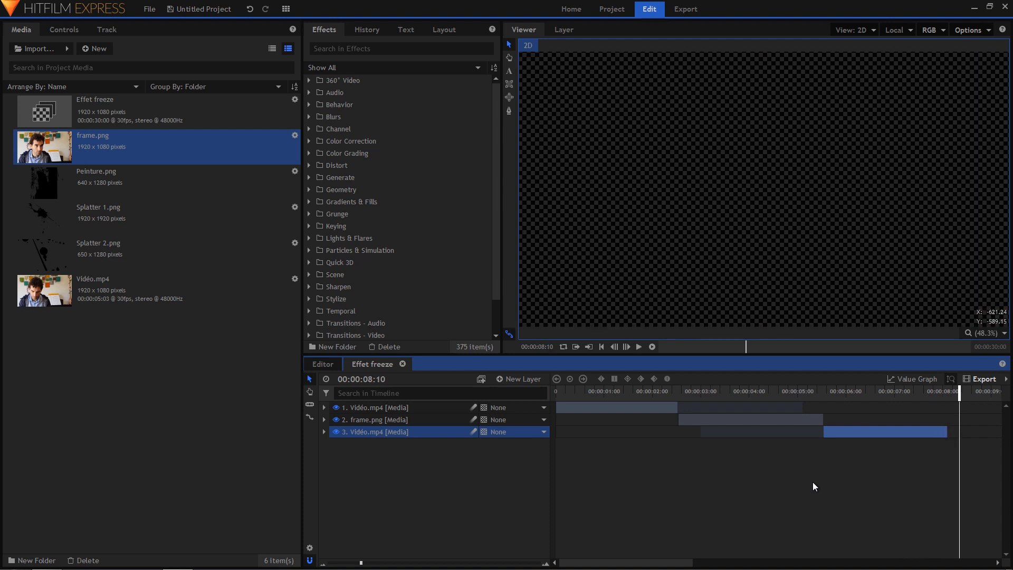
Step: Paste a copy of the frame.png layer at 00:00:08:10
{"action": "left_click", "coordinate": [372, 419]}
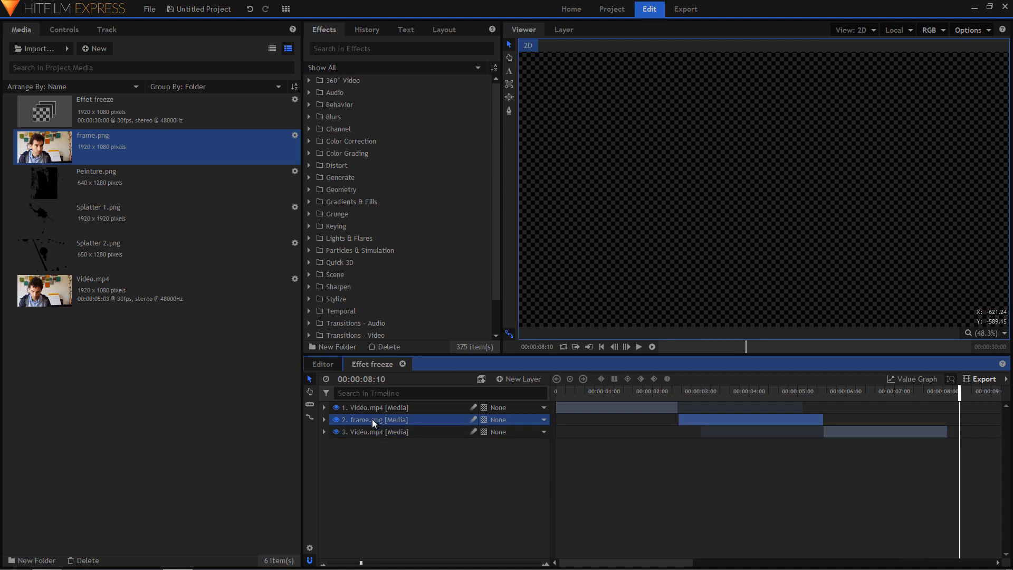
{"action": "key", "text": "ctrl+v"}
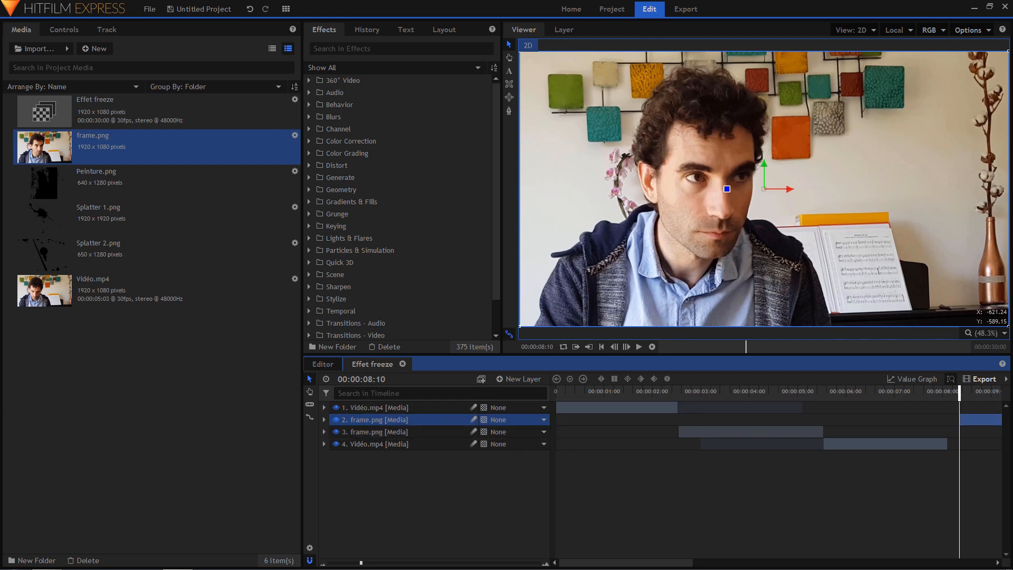
Step: Align the frame.png copy with the original still at 00:00:02:16 and set the current time to 00:00:02:20
{"action": "left_click_drag", "start_coordinate": [984, 422], "coordinate": [704, 429]}
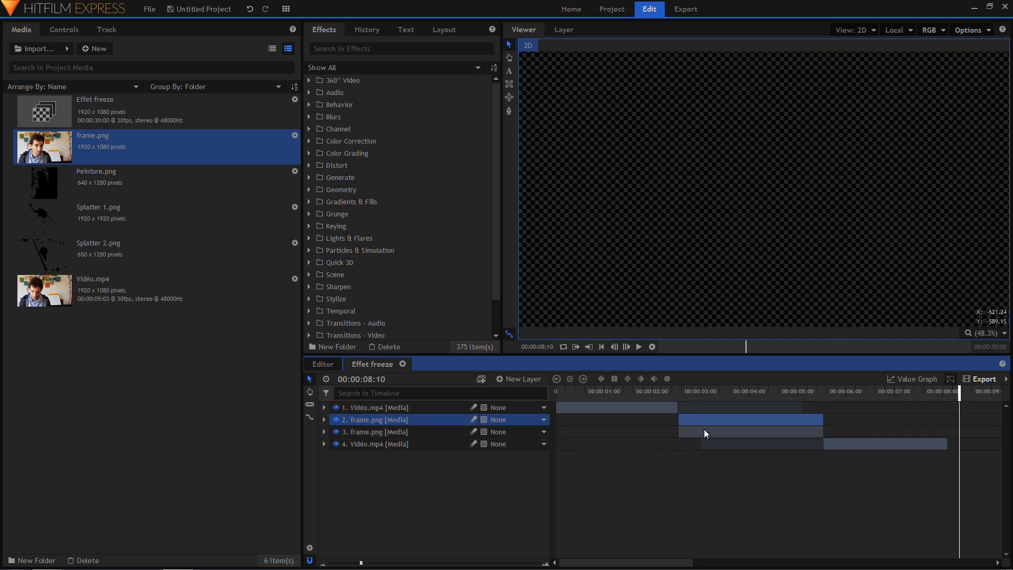
{"action": "mouse_move", "coordinate": [678, 393]}
{"action": "left_mouse_down"}
{"action": "mouse_move", "coordinate": [870, 393]}
{"action": "mouse_move", "coordinate": [685, 393]}
{"action": "left_mouse_up"}
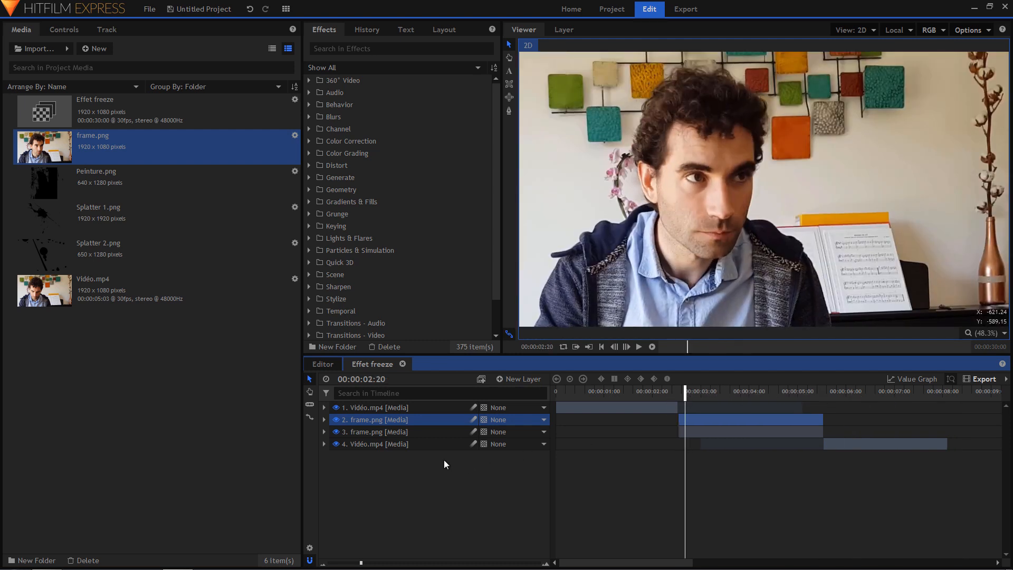
Step: Rename the lower frame.png layer "Fond" and the upper one "Personnage"
{"action": "left_click", "coordinate": [369, 430]}
{"action": "double_click", "coordinate": [369, 431]}
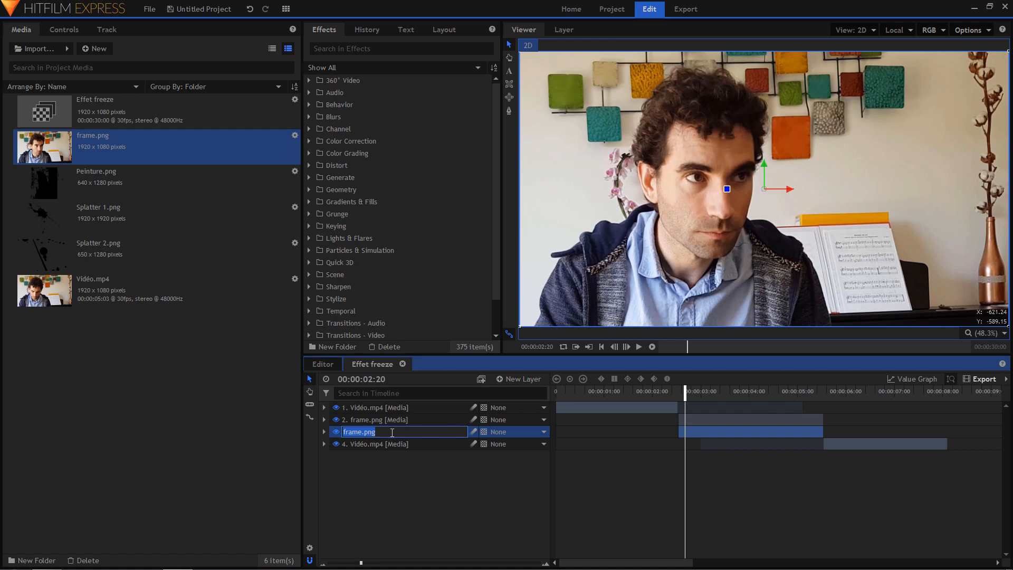
{"action": "type", "text": "Fond"}
{"action": "key", "text": "Return"}
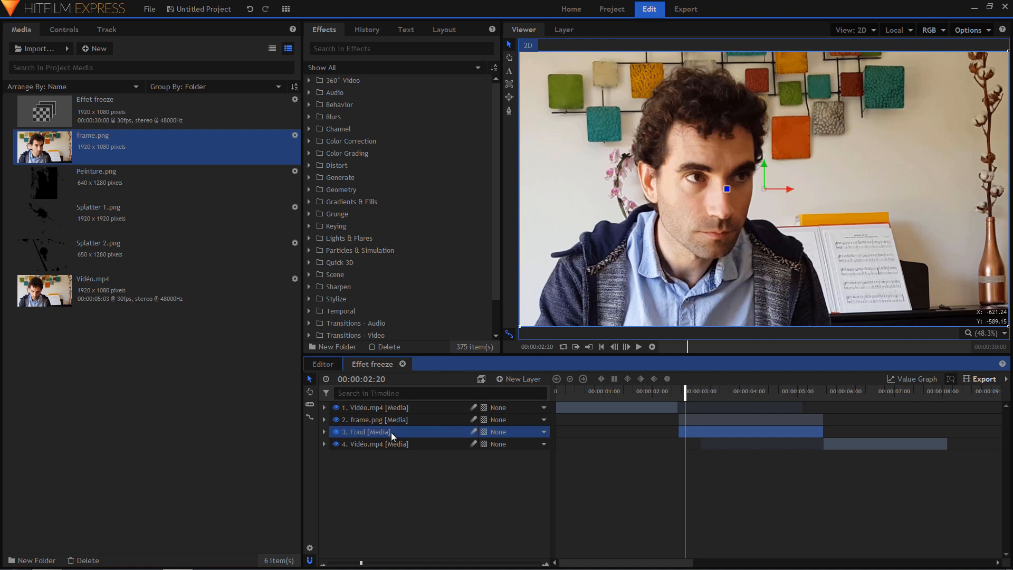
{"action": "left_click", "coordinate": [387, 421]}
{"action": "double_click", "coordinate": [387, 421]}
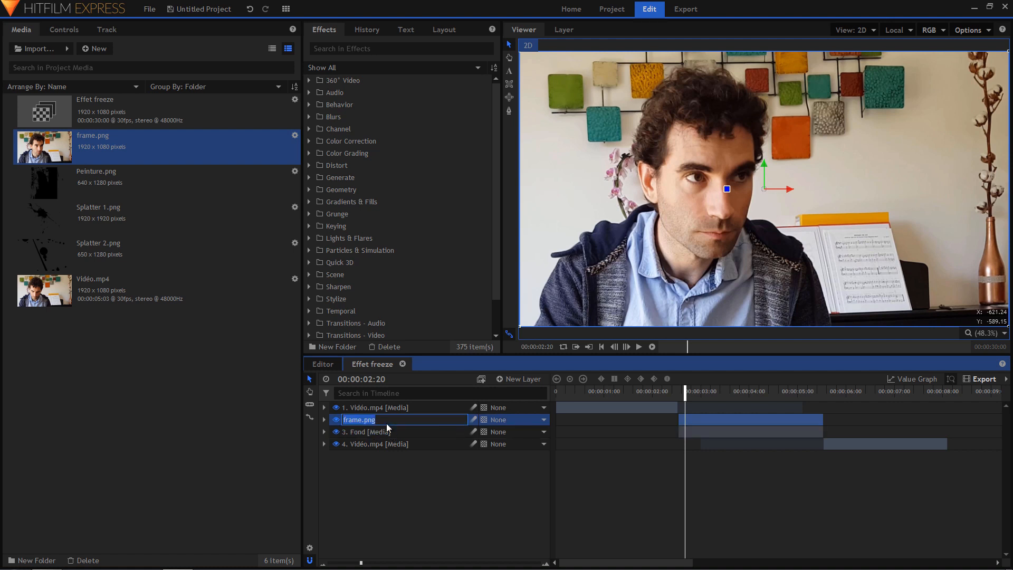
{"action": "type", "text": "Personnage"}
{"action": "key", "text": "Return"}
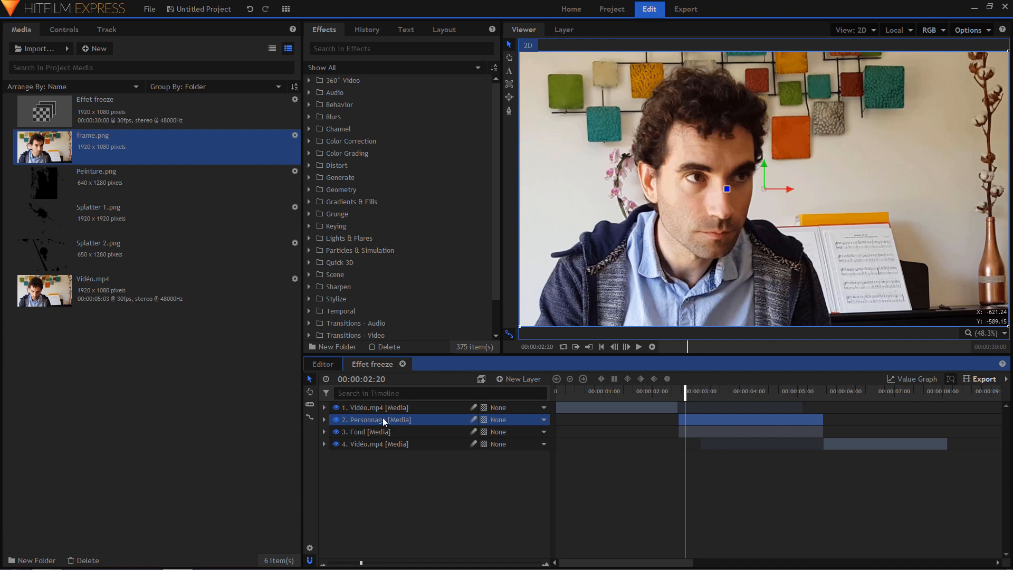
Step: Start a freehand mask on the Personnage layer, tracing from the image's bottom edge up the left sleeve and around the hood's tip
{"action": "left_click", "coordinate": [510, 111]}
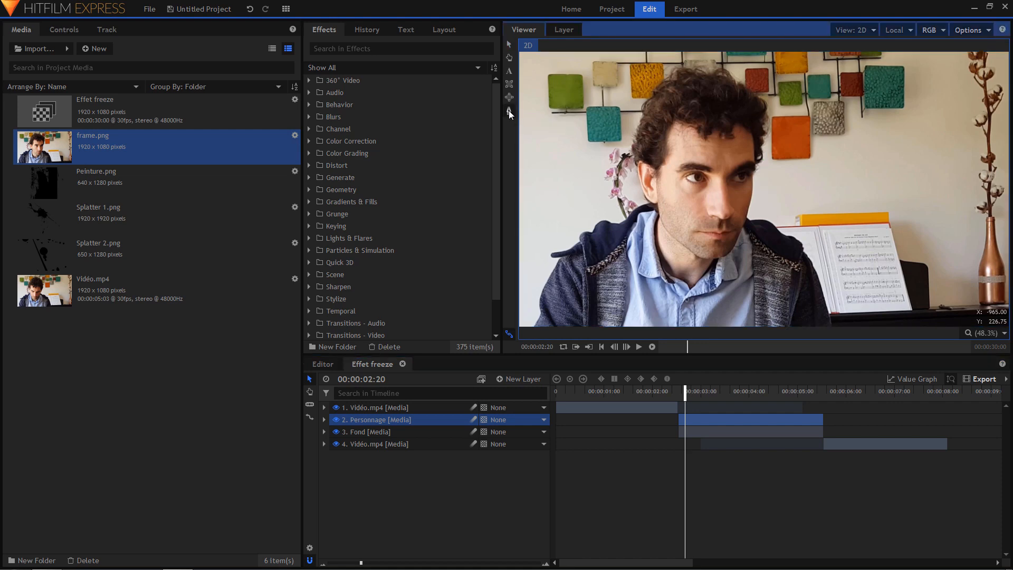
{"action": "scroll", "coordinate": [539, 322], "scroll_direction": "up", "scroll_amount": 3}
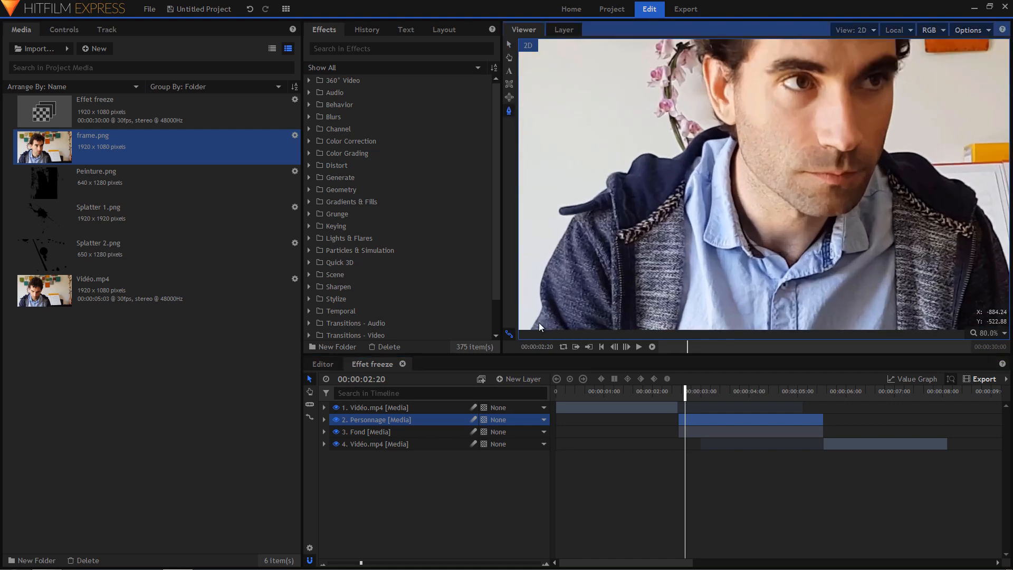
{"action": "left_click_drag", "start_coordinate": [554, 299], "coordinate": [723, 244]}
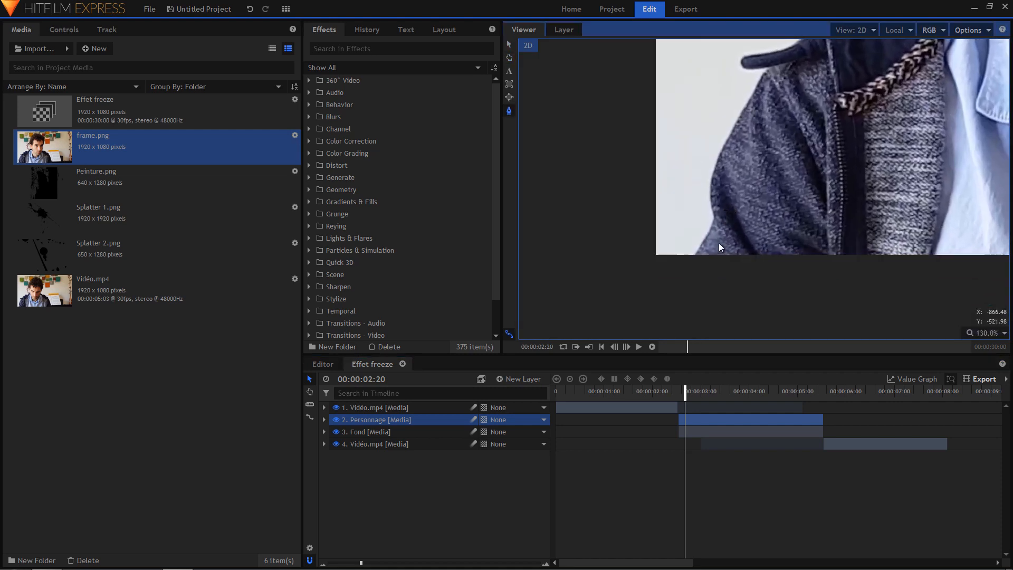
{"action": "left_click", "coordinate": [693, 258]}
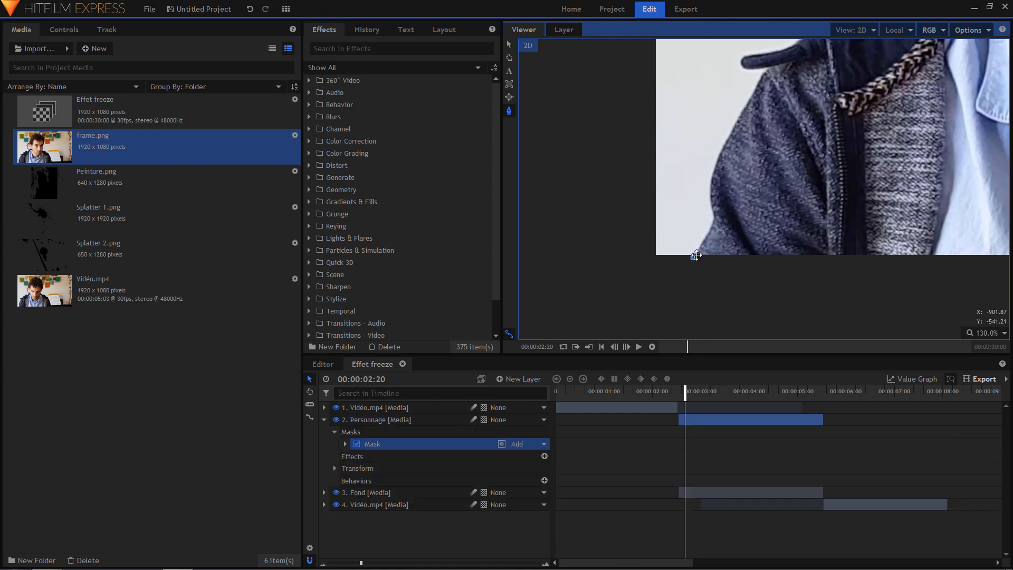
{"action": "left_click", "coordinate": [713, 225]}
{"action": "left_click", "coordinate": [715, 212]}
{"action": "left_click", "coordinate": [711, 182]}
{"action": "left_click", "coordinate": [716, 163]}
{"action": "left_click", "coordinate": [732, 131]}
{"action": "left_click", "coordinate": [748, 104]}
{"action": "left_click", "coordinate": [761, 78]}
{"action": "left_click", "coordinate": [771, 65]}
{"action": "left_click", "coordinate": [754, 68]}
{"action": "left_click", "coordinate": [750, 57]}
{"action": "left_click", "coordinate": [768, 55]}
{"action": "left_click", "coordinate": [787, 49]}
{"action": "left_click", "coordinate": [801, 43]}
Step: Continue the mask outline along the upper edge of the jacket's hood towards the neck below the ear
{"action": "left_click_drag", "start_coordinate": [801, 45], "coordinate": [594, 285]}
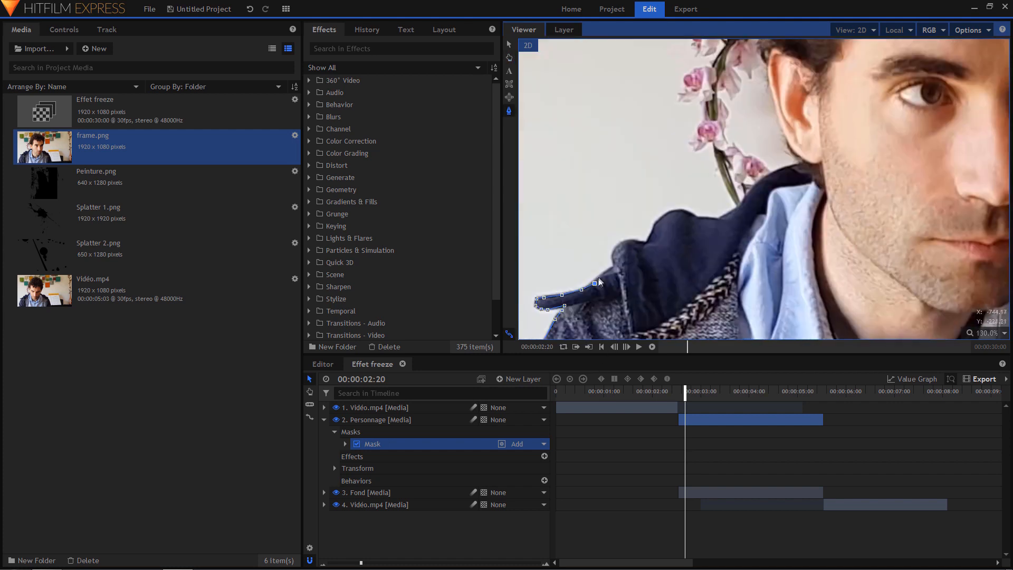
{"action": "left_click", "coordinate": [600, 276]}
{"action": "left_click", "coordinate": [610, 269]}
{"action": "left_click", "coordinate": [615, 265]}
{"action": "left_click", "coordinate": [639, 241]}
{"action": "left_click", "coordinate": [644, 243]}
{"action": "left_click", "coordinate": [654, 234]}
{"action": "left_click", "coordinate": [654, 225]}
{"action": "left_click", "coordinate": [662, 217]}
{"action": "left_click", "coordinate": [673, 212]}
{"action": "left_click", "coordinate": [684, 211]}
{"action": "left_click", "coordinate": [691, 214]}
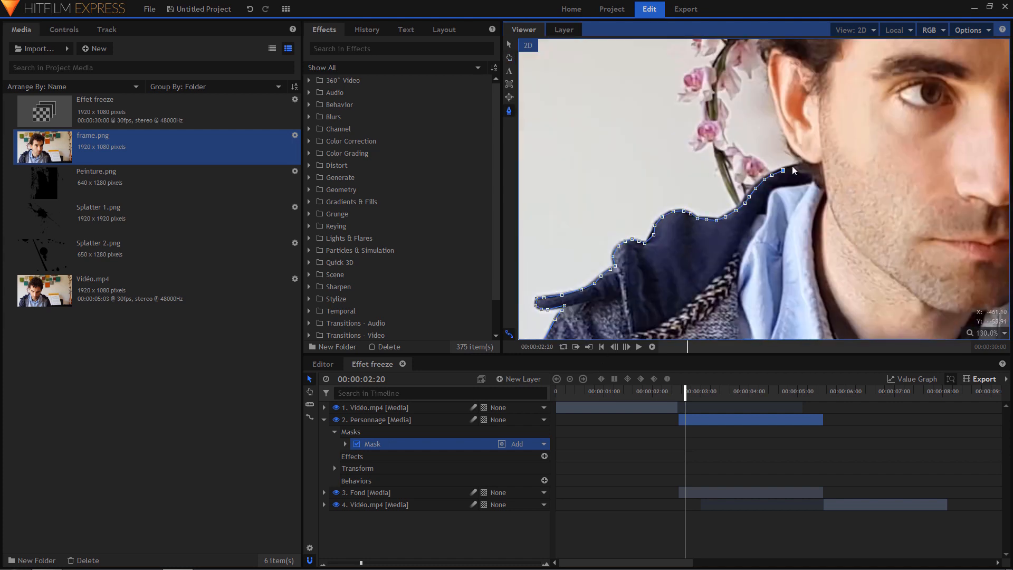
Step: Trace the mask up behind the ear and around the hair to the top of the head
{"action": "left_click_drag", "start_coordinate": [787, 137], "coordinate": [646, 285]}
{"action": "left_click", "coordinate": [639, 270]}
{"action": "left_click", "coordinate": [637, 254]}
{"action": "left_click", "coordinate": [633, 234]}
{"action": "left_click", "coordinate": [631, 221]}
{"action": "left_click", "coordinate": [627, 208]}
{"action": "left_click", "coordinate": [627, 195]}
{"action": "left_click", "coordinate": [616, 172]}
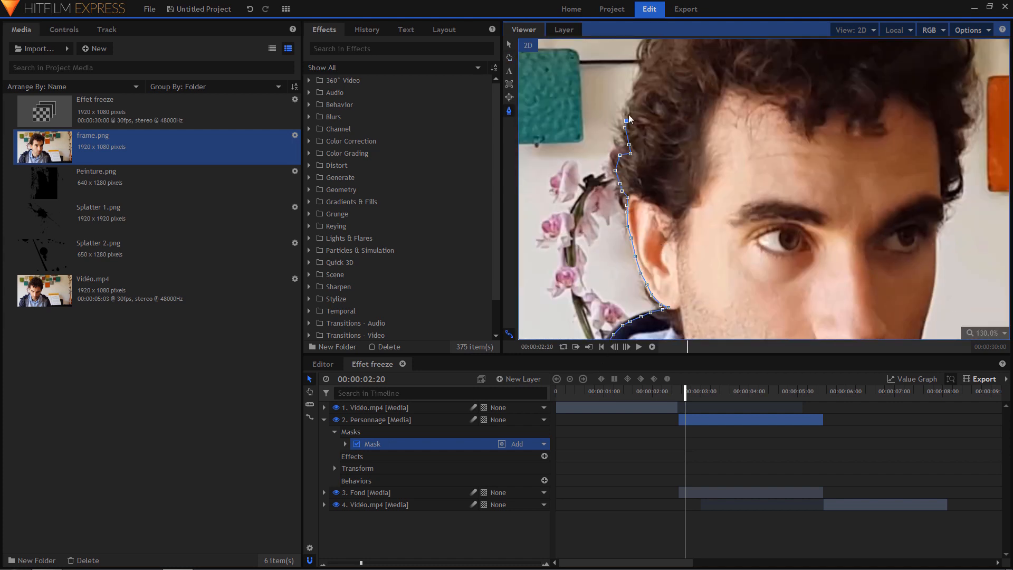
{"action": "left_click", "coordinate": [601, 199]}
{"action": "left_click", "coordinate": [630, 149]}
{"action": "left_click", "coordinate": [674, 127]}
{"action": "left_click", "coordinate": [711, 114]}
{"action": "left_click", "coordinate": [749, 119]}
{"action": "left_click", "coordinate": [775, 114]}
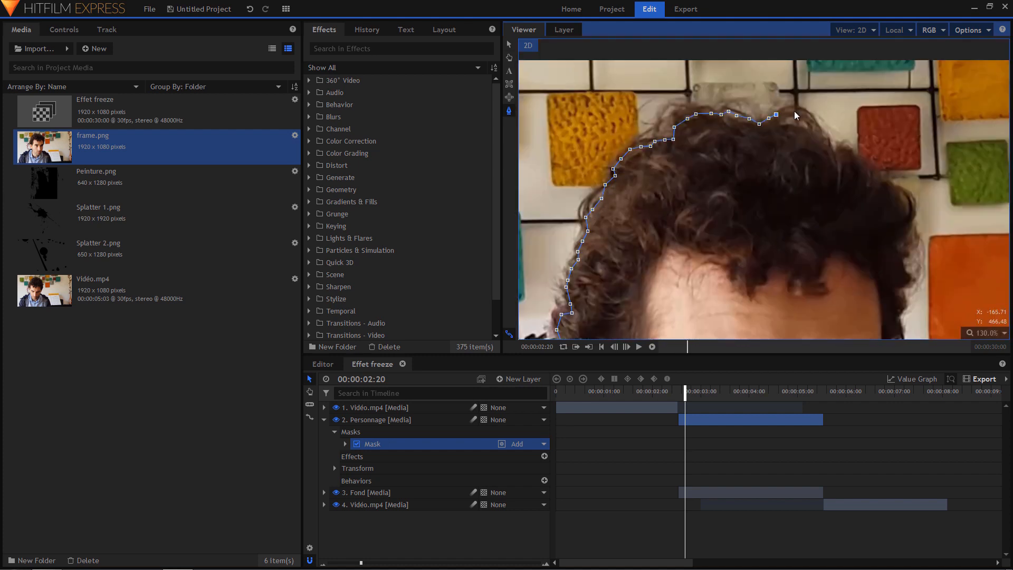
Step: Trace the mask down the far side of the hair, past the temple and along the face beside the eye
{"action": "left_click", "coordinate": [803, 128]}
{"action": "left_click", "coordinate": [827, 137]}
{"action": "left_click", "coordinate": [854, 153]}
{"action": "left_click", "coordinate": [906, 205]}
{"action": "left_click", "coordinate": [913, 234]}
{"action": "left_click", "coordinate": [902, 265]}
{"action": "left_click", "coordinate": [901, 323]}
{"action": "left_click_drag", "start_coordinate": [900, 324], "coordinate": [709, 131]}
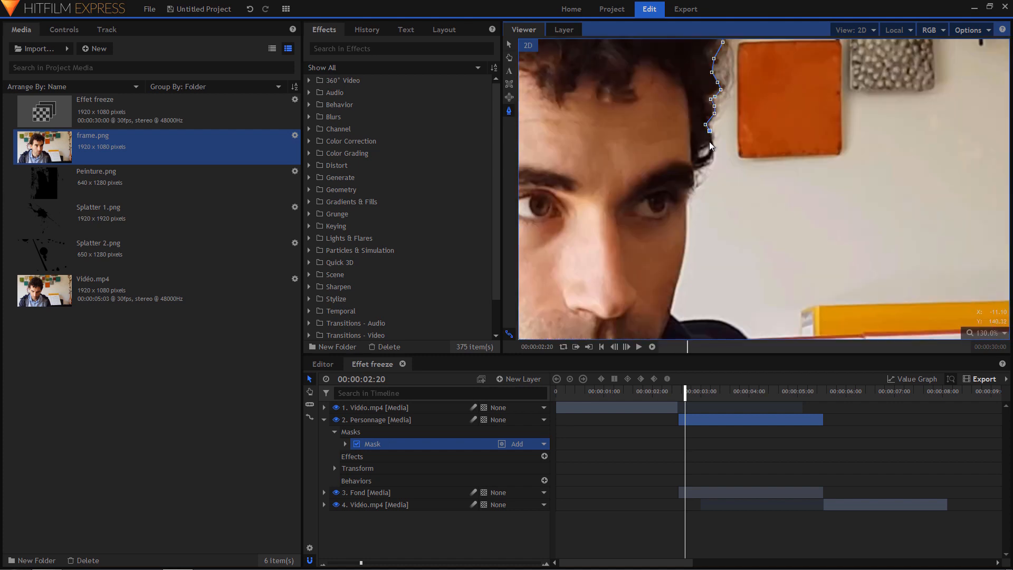
{"action": "left_click", "coordinate": [710, 142]}
{"action": "left_click", "coordinate": [709, 155]}
{"action": "left_click", "coordinate": [695, 176]}
{"action": "left_click", "coordinate": [432, 445]}
{"action": "scroll", "coordinate": [695, 174], "scroll_direction": "up", "scroll_amount": 1}
{"action": "left_click", "coordinate": [677, 212]}
{"action": "left_click", "coordinate": [678, 315]}
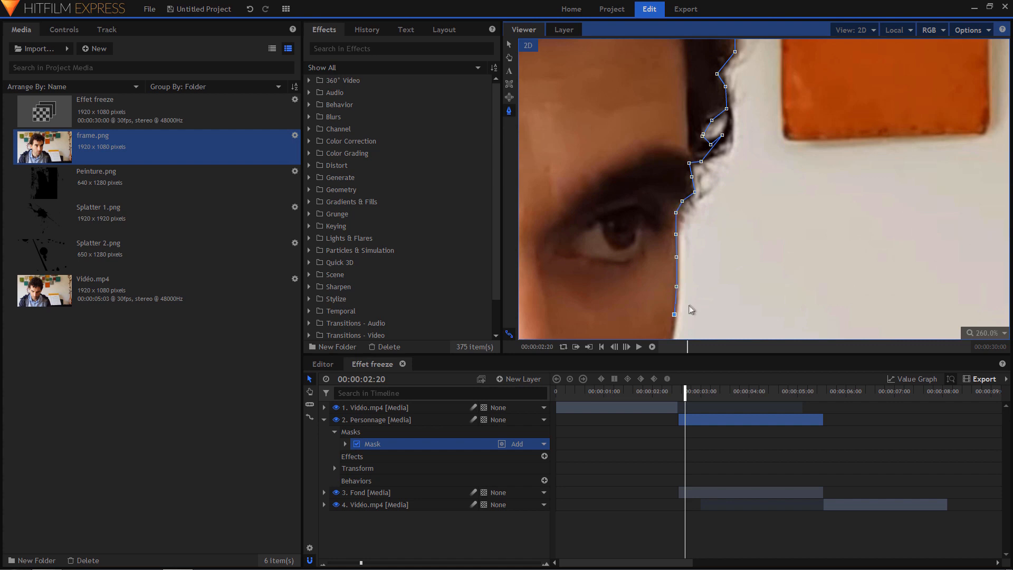
Step: Continue the mask down the cheek and out along the collar and shoulder on the sheet-music side
{"action": "left_click_drag", "start_coordinate": [689, 309], "coordinate": [719, 42]}
{"action": "left_click", "coordinate": [695, 120]}
{"action": "left_click", "coordinate": [677, 176]}
{"action": "left_click", "coordinate": [679, 186]}
{"action": "left_click", "coordinate": [698, 203]}
{"action": "left_click", "coordinate": [763, 200]}
{"action": "left_click", "coordinate": [818, 222]}
{"action": "left_click", "coordinate": [900, 286]}
{"action": "left_click", "coordinate": [940, 300]}
Step: Trace the mask down the sleeve beside the sheet music to just below the image's bottom edge
{"action": "left_click_drag", "start_coordinate": [953, 308], "coordinate": [556, 90]}
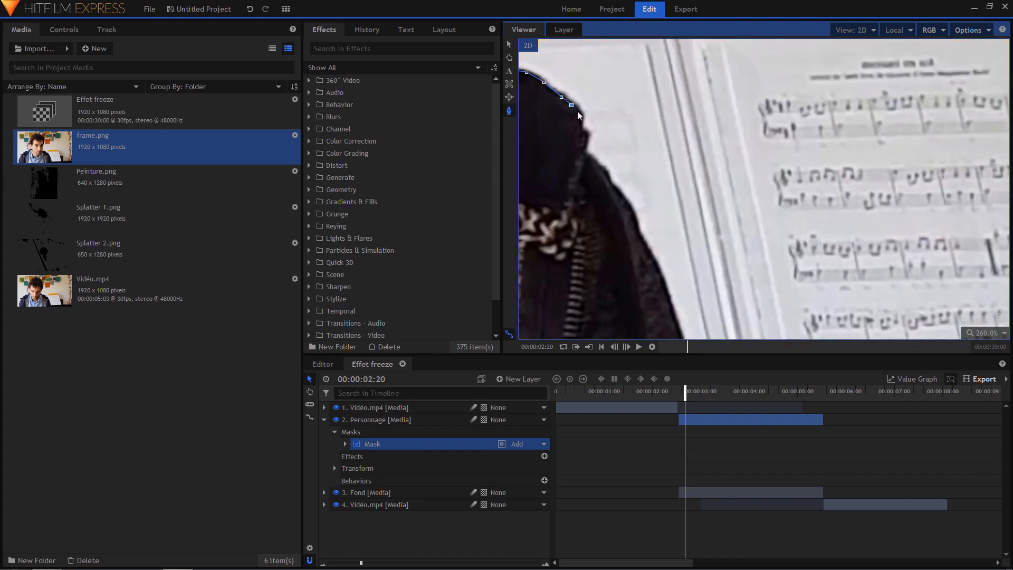
{"action": "left_click", "coordinate": [583, 152]}
{"action": "left_click", "coordinate": [625, 198]}
{"action": "left_click", "coordinate": [658, 267]}
{"action": "left_click_drag", "start_coordinate": [668, 307], "coordinate": [604, 154]}
{"action": "left_click", "coordinate": [622, 209]}
{"action": "left_click", "coordinate": [651, 312]}
{"action": "left_click_drag", "start_coordinate": [669, 326], "coordinate": [661, 166]}
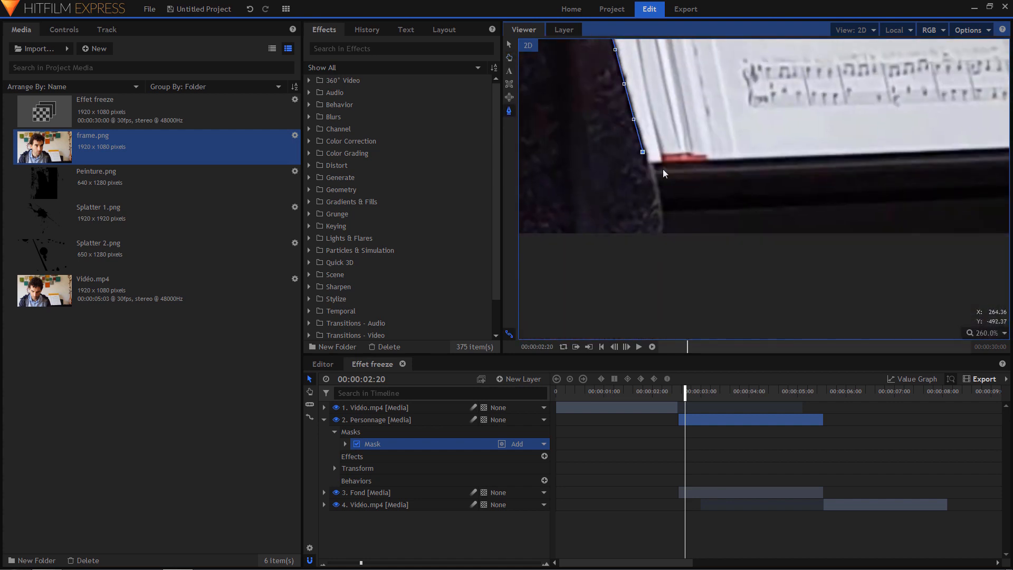
{"action": "left_click", "coordinate": [652, 175]}
{"action": "left_click", "coordinate": [658, 200]}
{"action": "left_click", "coordinate": [662, 226]}
{"action": "left_click", "coordinate": [658, 252]}
Step: Close the mask at its starting point below the opposite sleeve and fit the whole image in the viewer
{"action": "scroll", "coordinate": [633, 271], "scroll_direction": "down", "scroll_amount": 2}
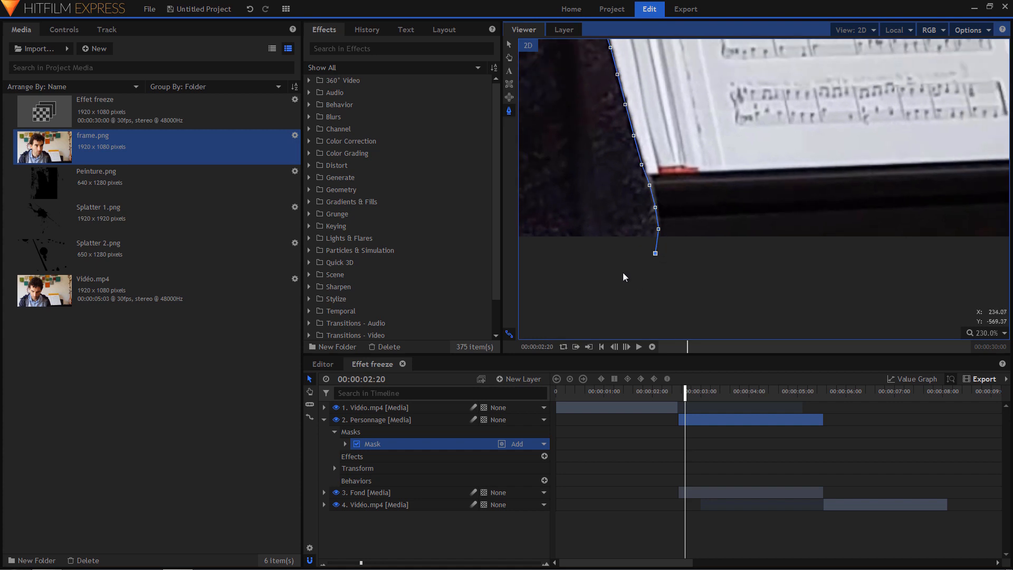
{"action": "scroll", "coordinate": [627, 265], "scroll_direction": "down", "scroll_amount": 3}
{"action": "left_click_drag", "start_coordinate": [624, 267], "coordinate": [931, 238]}
{"action": "left_click_drag", "start_coordinate": [524, 278], "coordinate": [814, 248]}
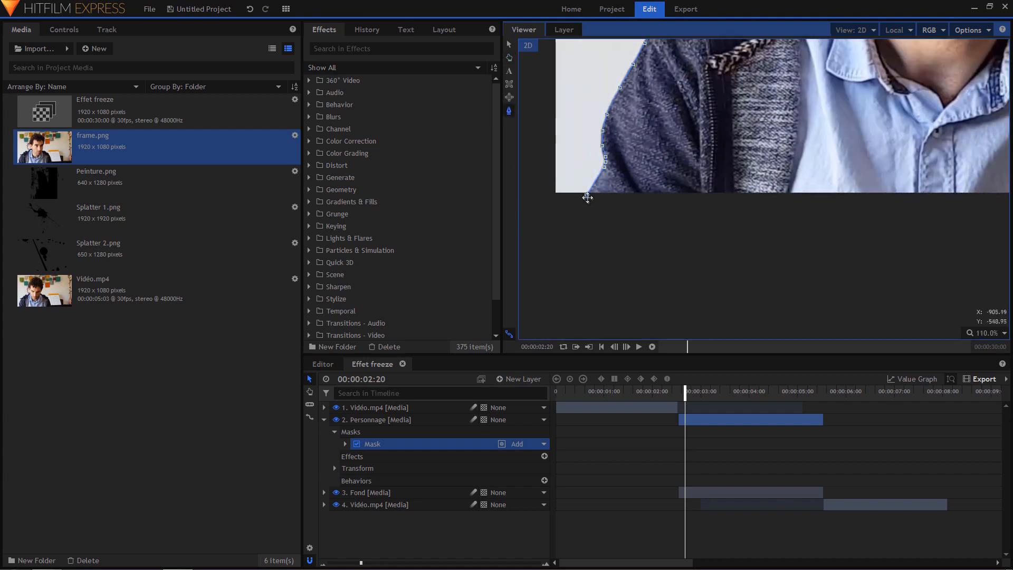
{"action": "left_click", "coordinate": [587, 195]}
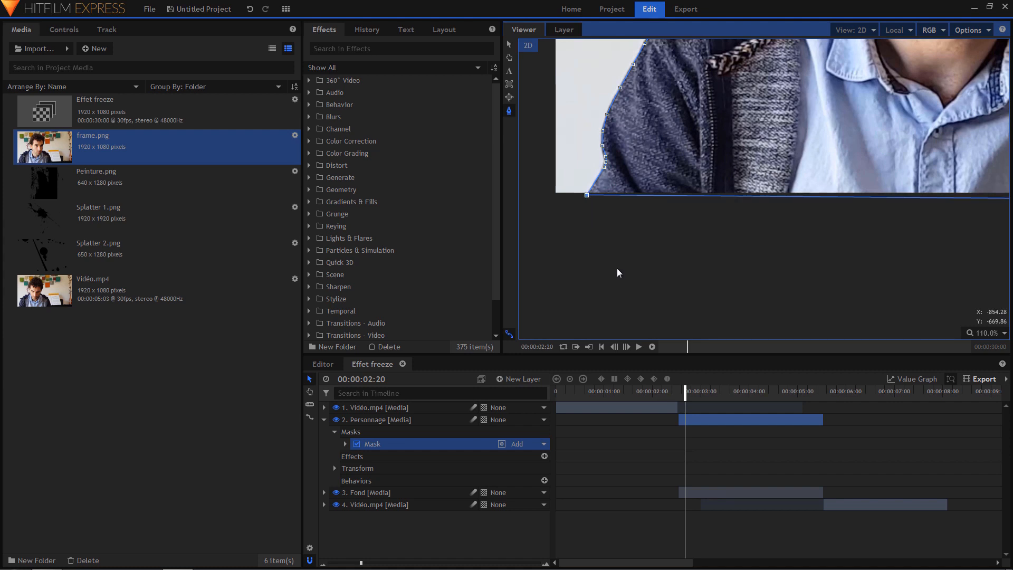
{"action": "left_click", "coordinate": [988, 333]}
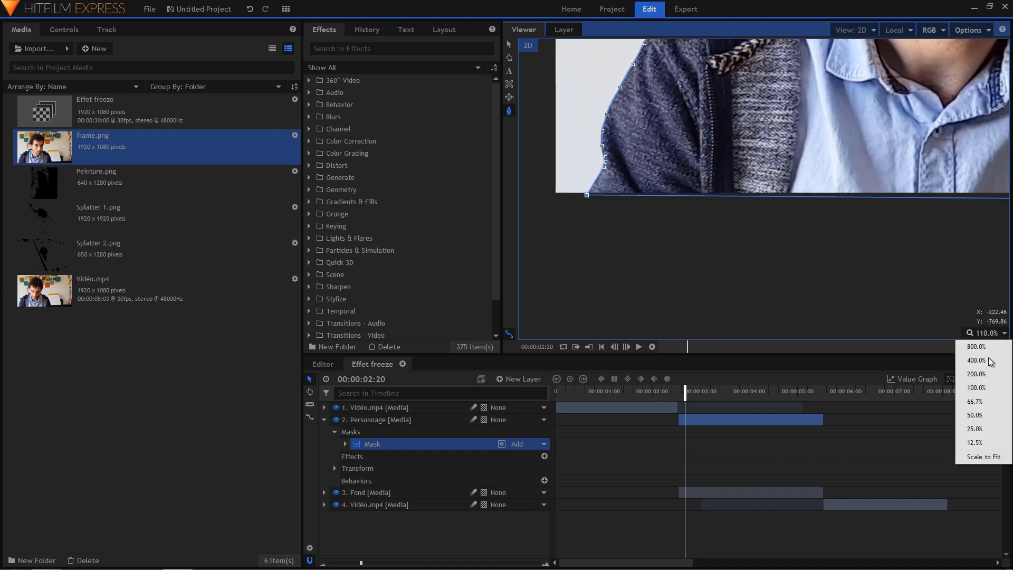
{"action": "left_click", "coordinate": [983, 457]}
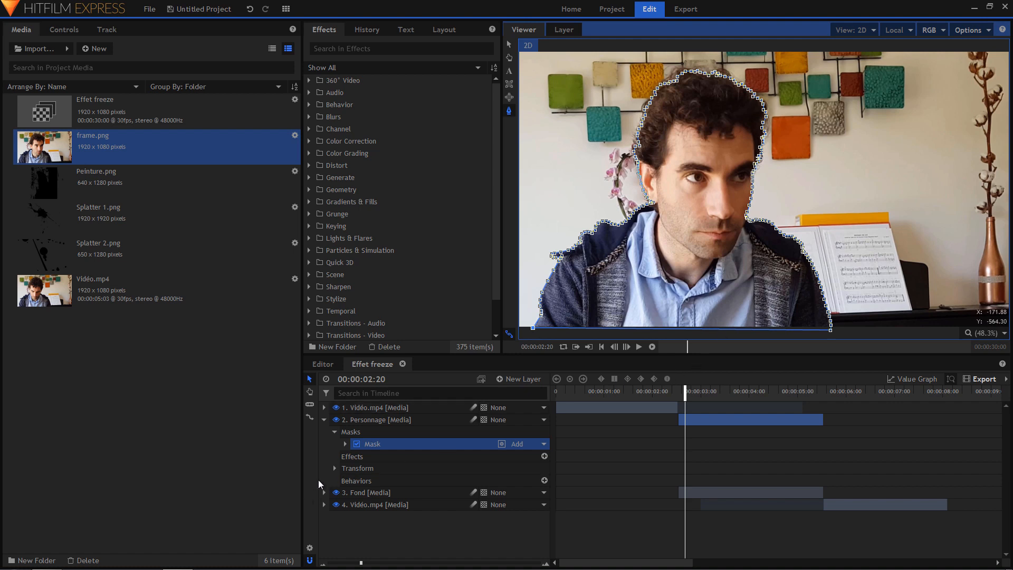
Step: Try scaling the Personnage layer to 142% to check the cutout, and undo the scaling
{"action": "left_click", "coordinate": [334, 468]}
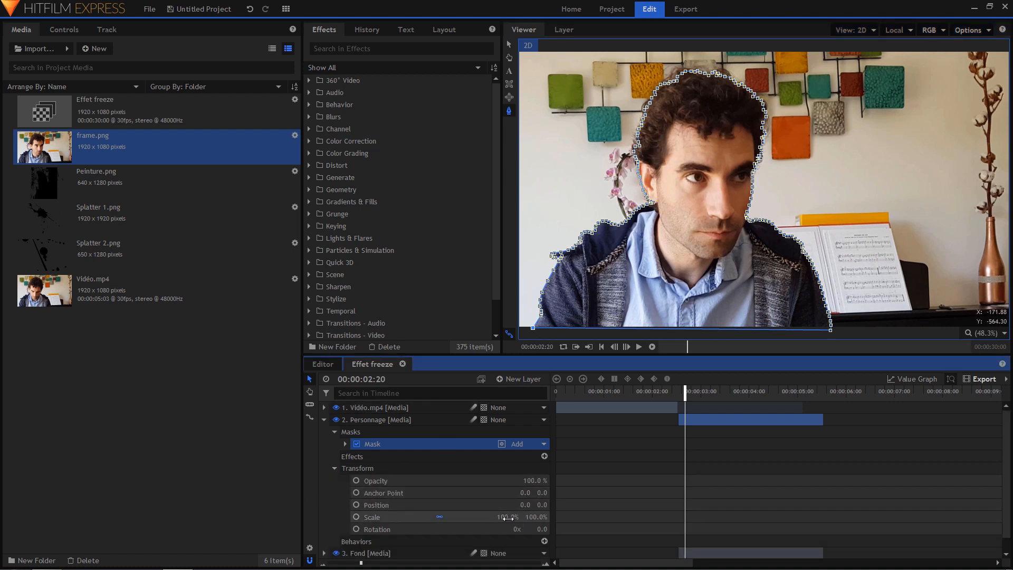
{"action": "mouse_move", "coordinate": [506, 518]}
{"action": "left_mouse_down"}
{"action": "mouse_move", "coordinate": [549, 517]}
{"action": "mouse_move", "coordinate": [474, 518]}
{"action": "mouse_move", "coordinate": [520, 517]}
{"action": "left_mouse_up"}
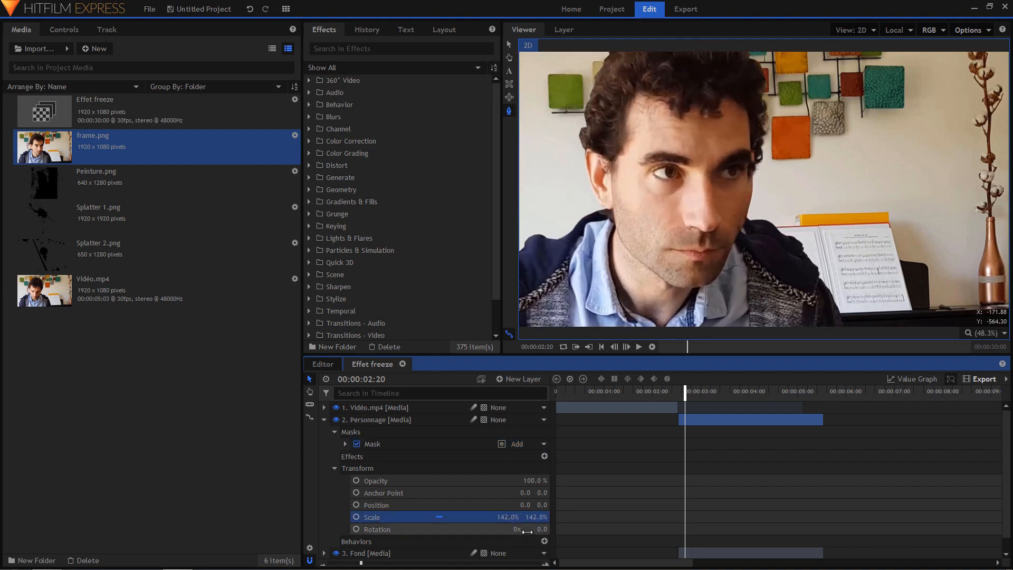
{"action": "key", "text": "ctrl+z"}
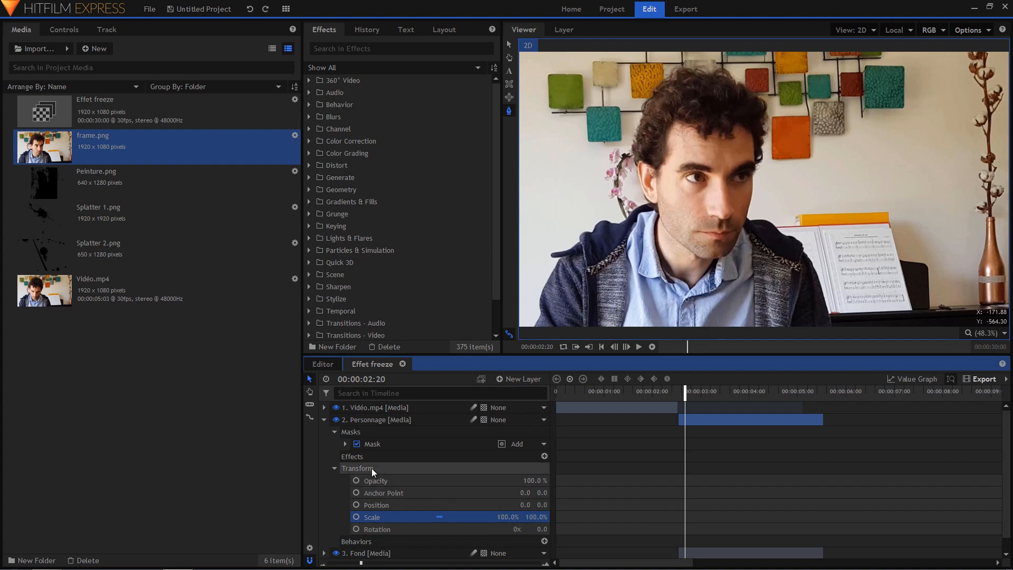
Step: Set the Personnage mask's feather direction to In with a feather strength of 3 px
{"action": "left_click", "coordinate": [345, 443]}
{"action": "left_click", "coordinate": [357, 455]}
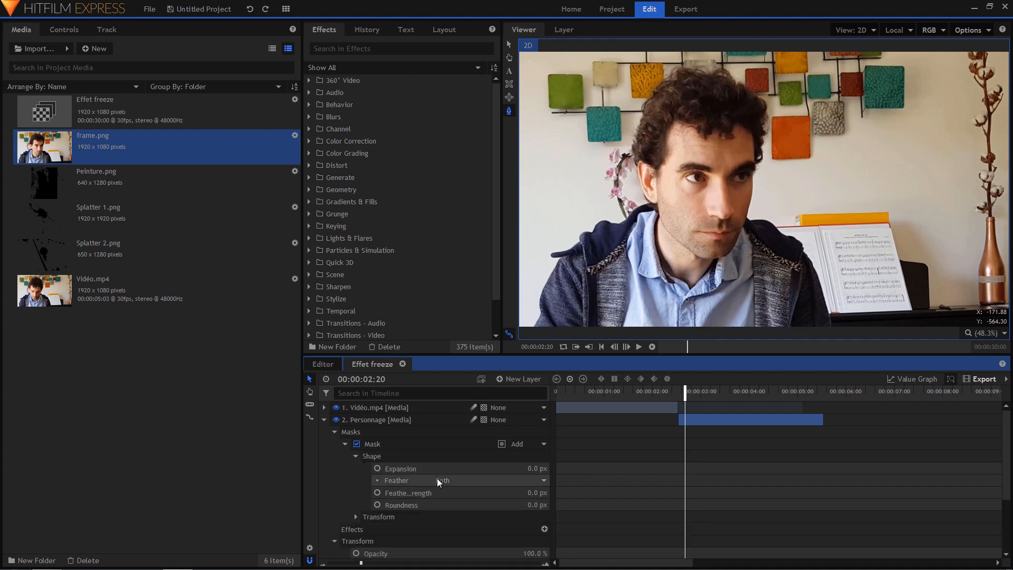
{"action": "left_click", "coordinate": [542, 480]}
{"action": "left_click", "coordinate": [505, 514]}
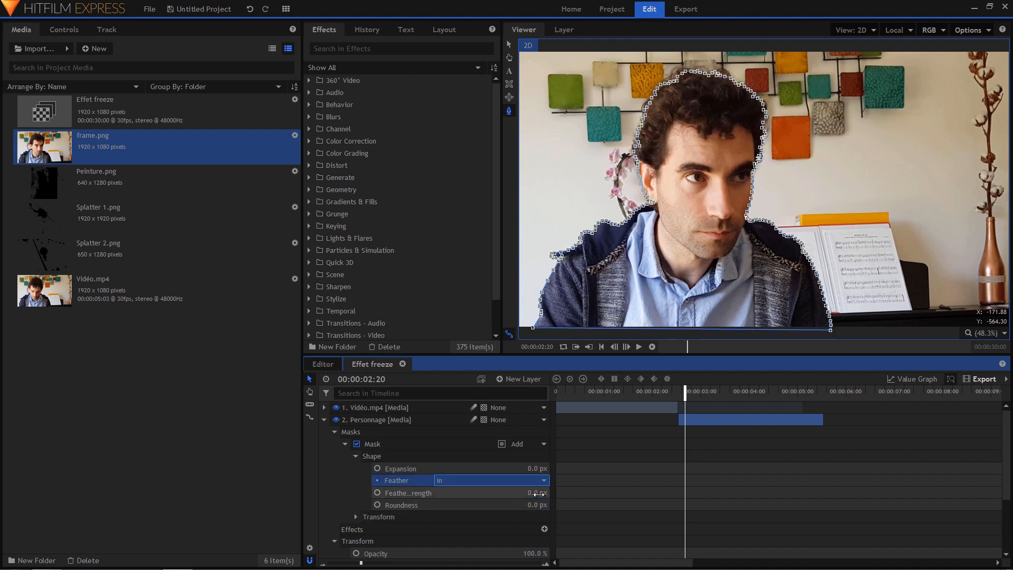
{"action": "left_click", "coordinate": [538, 494]}
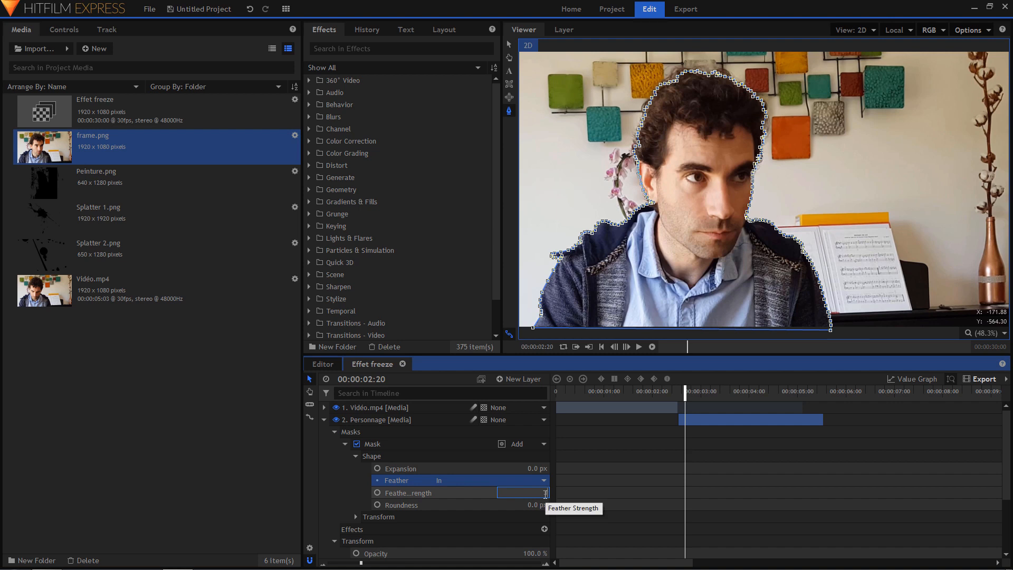
{"action": "type", "text": "3"}
{"action": "key", "text": "Return"}
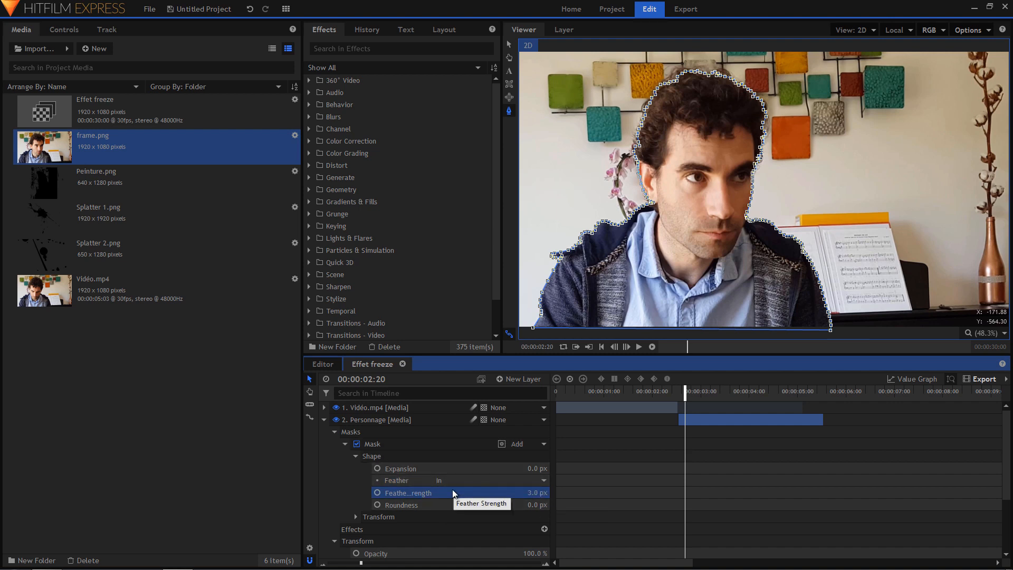
{"action": "left_click", "coordinate": [356, 457]}
{"action": "left_click", "coordinate": [344, 443]}
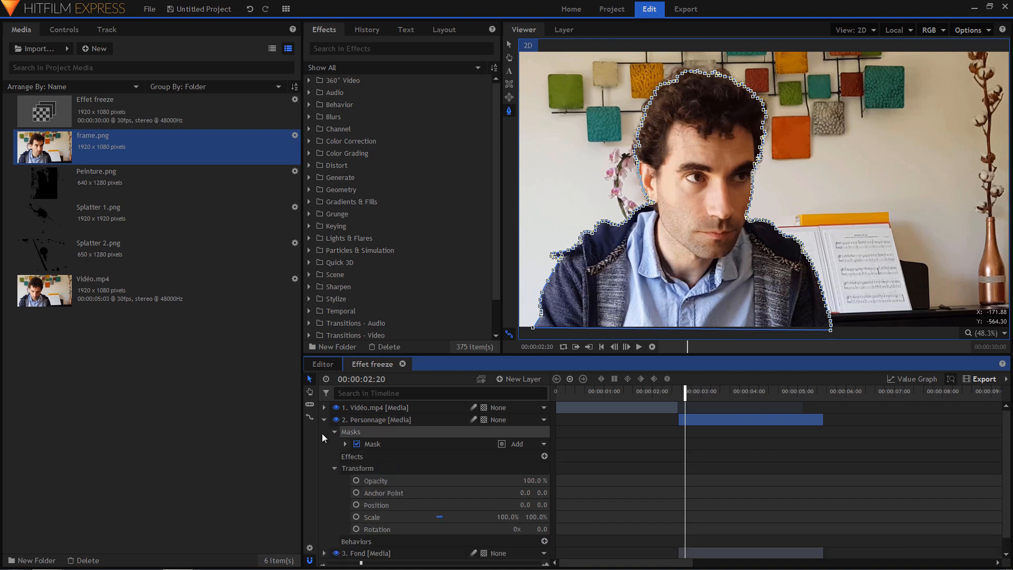
{"action": "left_click", "coordinate": [324, 420]}
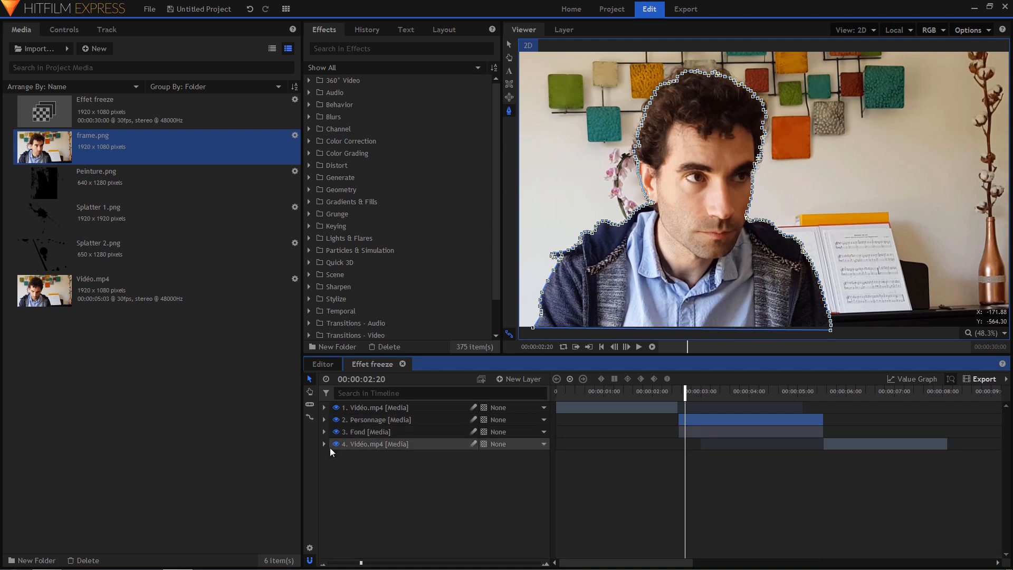
Step: Paste a copy of the Fond layer at 00:00:02:20 and place it between the Personnage and original Fond layers
{"action": "left_click", "coordinate": [372, 432]}
{"action": "key", "text": "ctrl+v"}
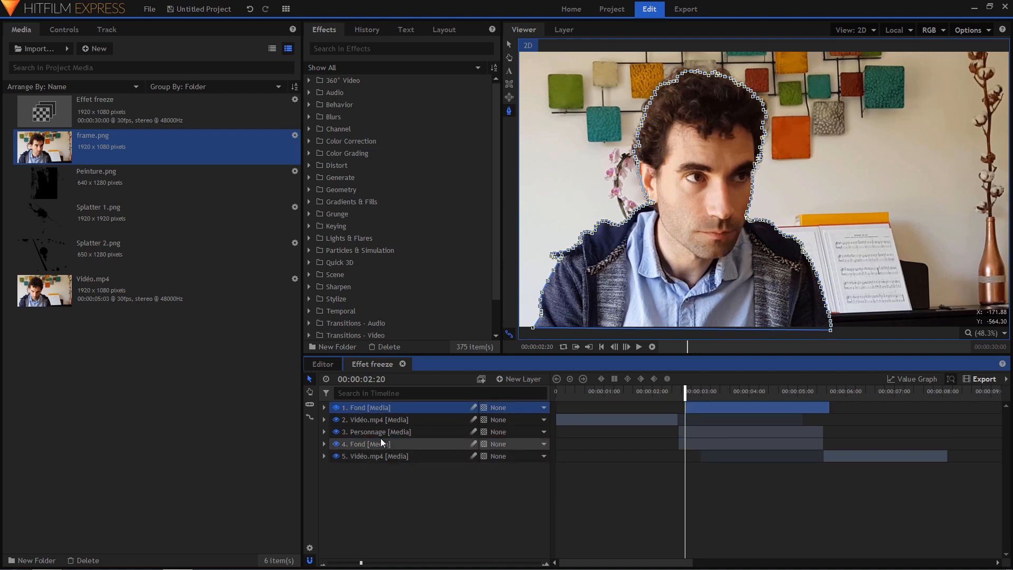
{"action": "left_click_drag", "start_coordinate": [372, 412], "coordinate": [372, 451]}
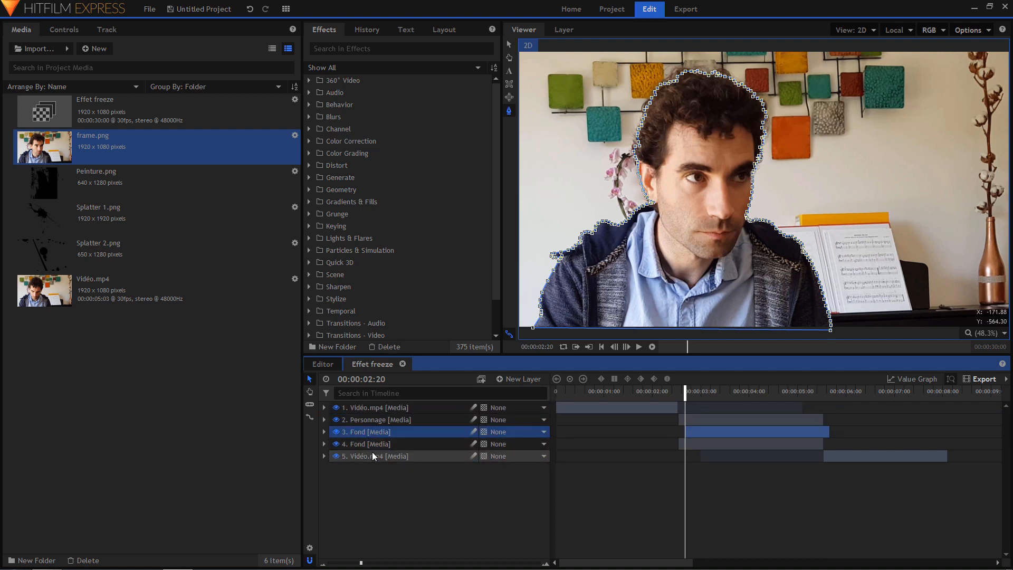
{"action": "left_click", "coordinate": [368, 444]}
{"action": "left_click", "coordinate": [369, 432]}
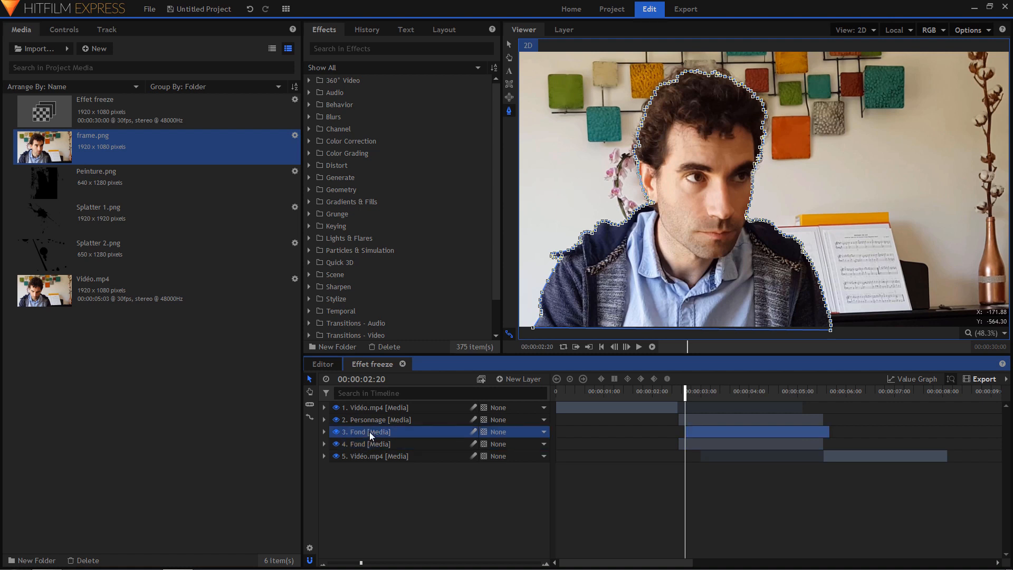
Step: Rename the copied Fond layer as "Fond couleur" and align its clip in time with the Personnage and Fond clips
{"action": "left_click", "coordinate": [369, 431]}
{"action": "left_click", "coordinate": [386, 431]}
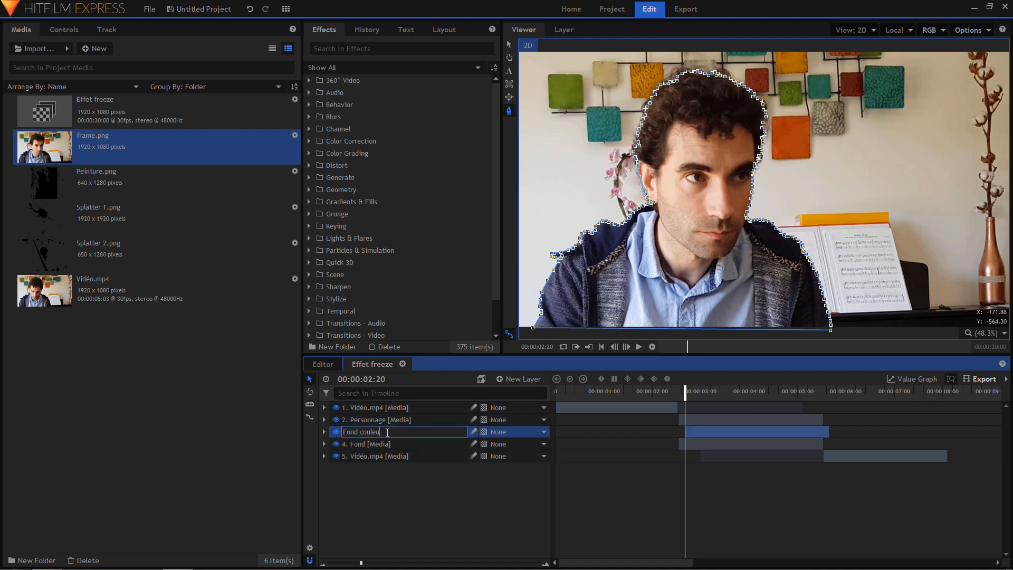
{"action": "type", "text": "couleur"}
{"action": "key", "text": "Return"}
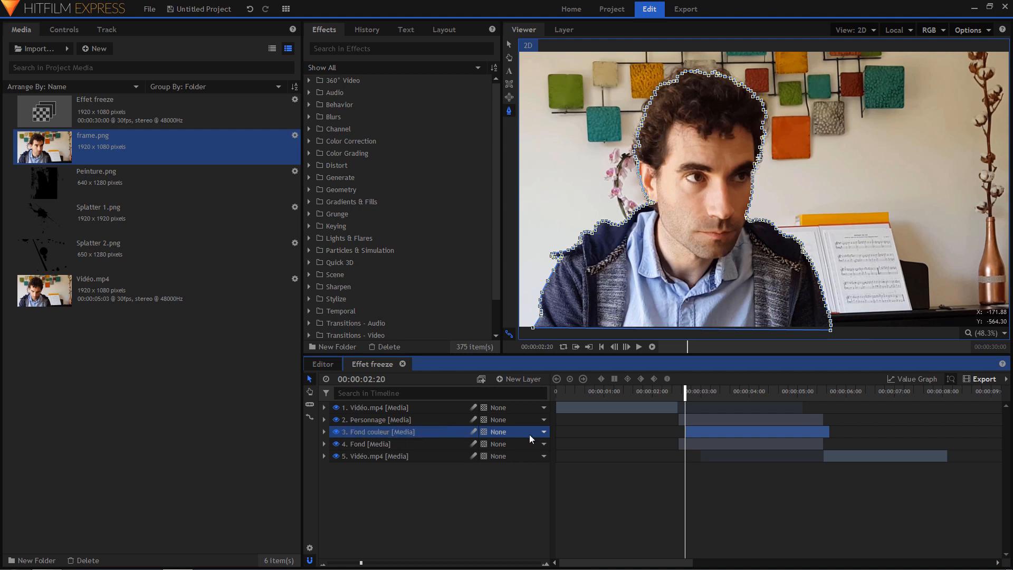
{"action": "left_click_drag", "start_coordinate": [703, 432], "coordinate": [696, 432]}
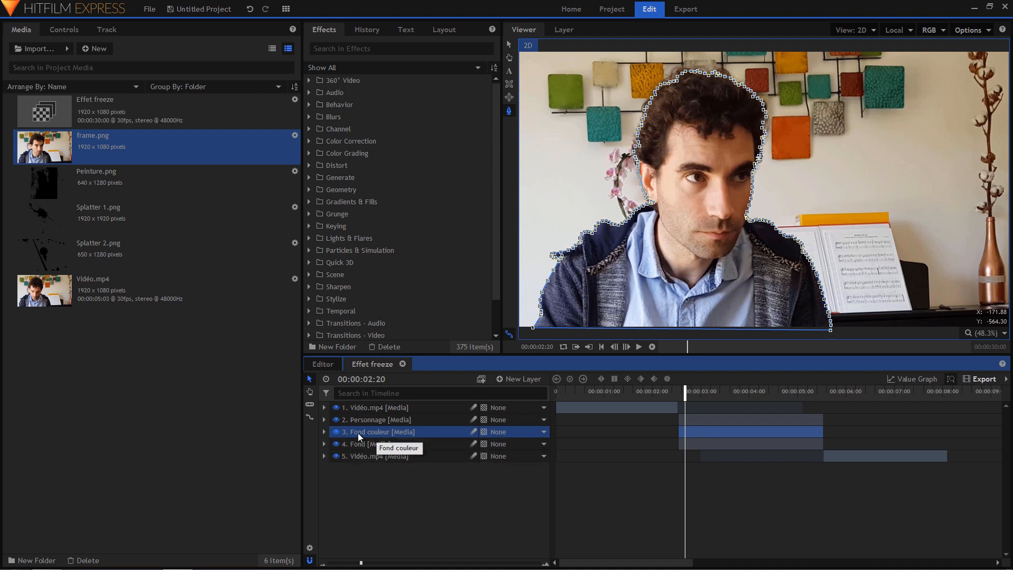
Step: Find the Cartoon effect and apply it to the Fond couleur layer
{"action": "left_click", "coordinate": [62, 31]}
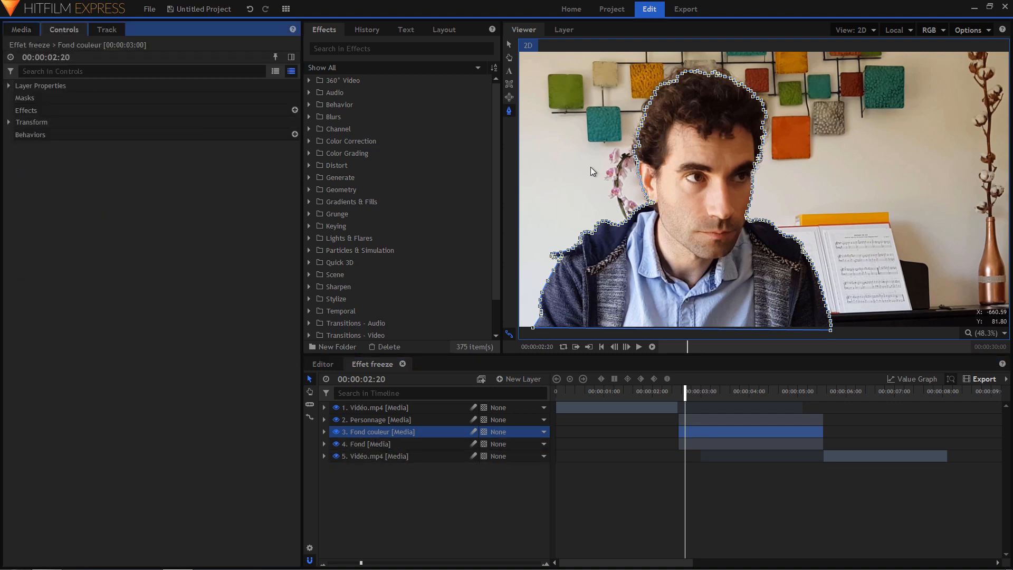
{"action": "left_click", "coordinate": [366, 48]}
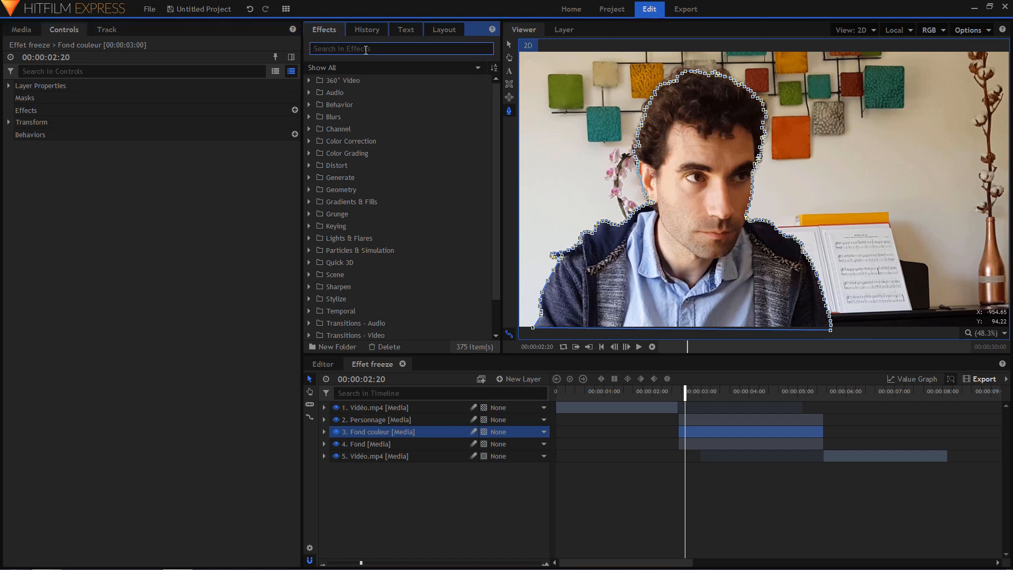
{"action": "type", "text": "cartoon"}
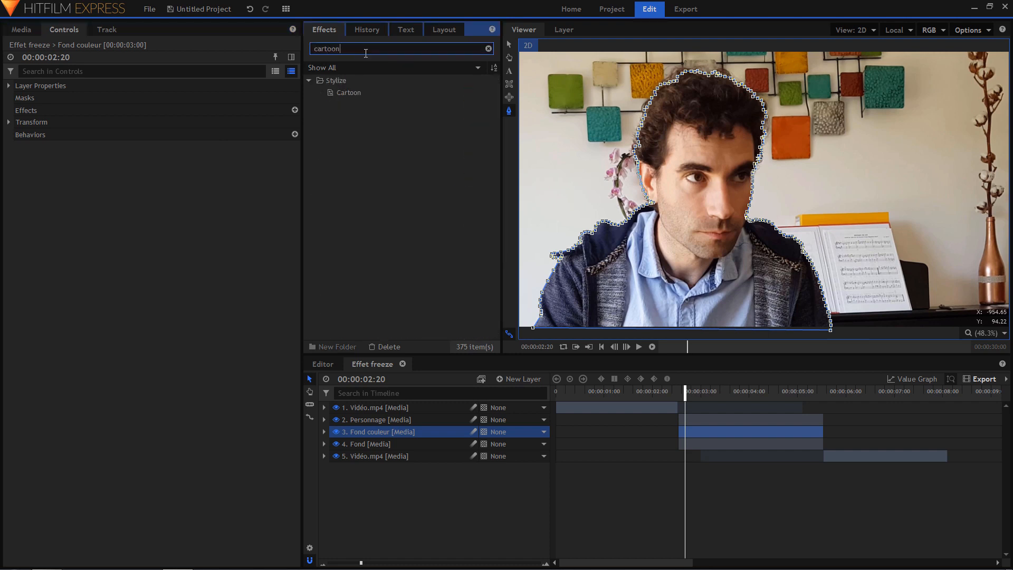
{"action": "left_click", "coordinate": [350, 93]}
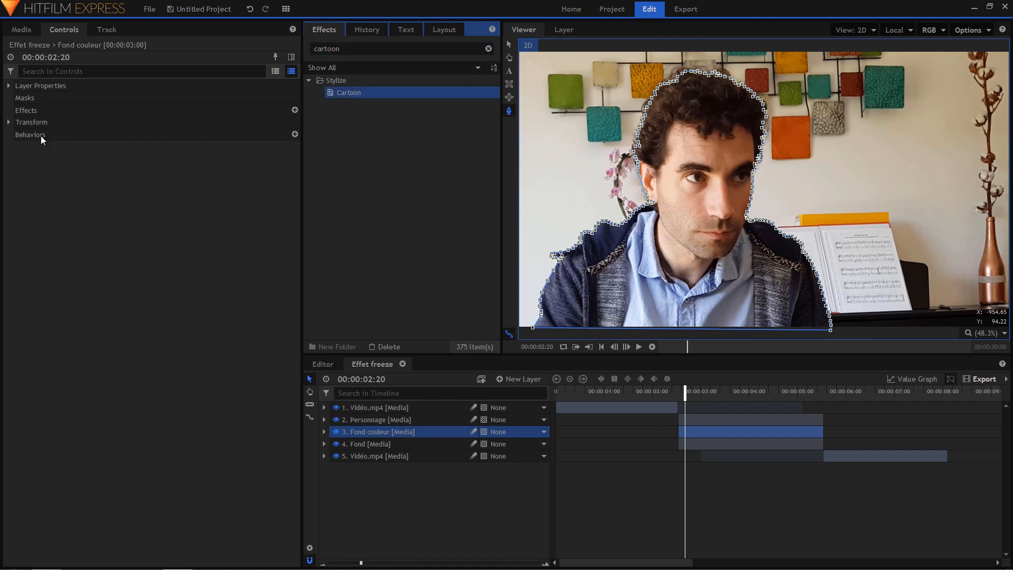
{"action": "left_click_drag", "start_coordinate": [41, 139], "coordinate": [42, 140]}
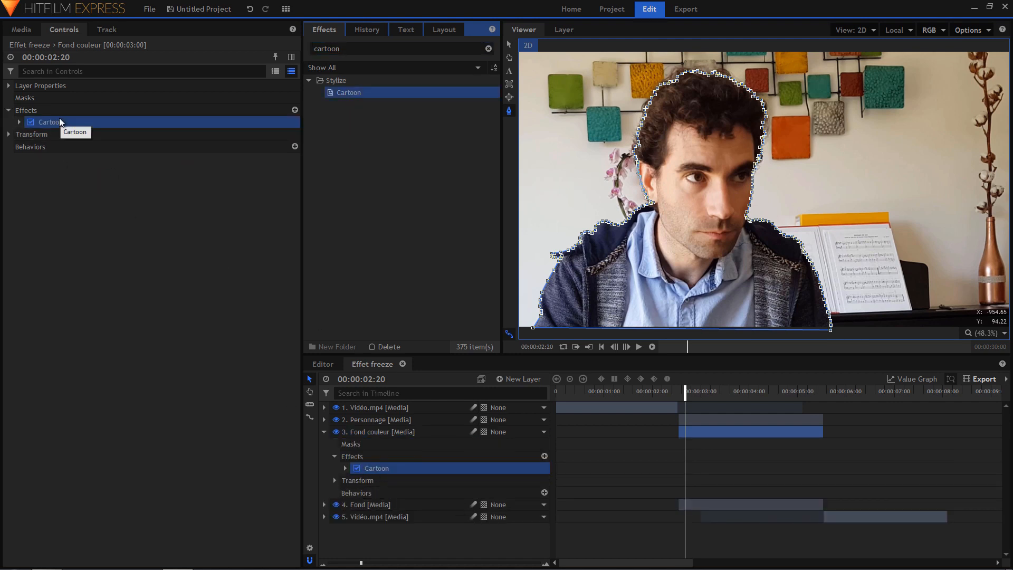
Step: Try a Cartoon edge Detail Scale of 4.90 at 00:00:03:21, undo it, and compare the background with the effect off and on
{"action": "left_click", "coordinate": [19, 122]}
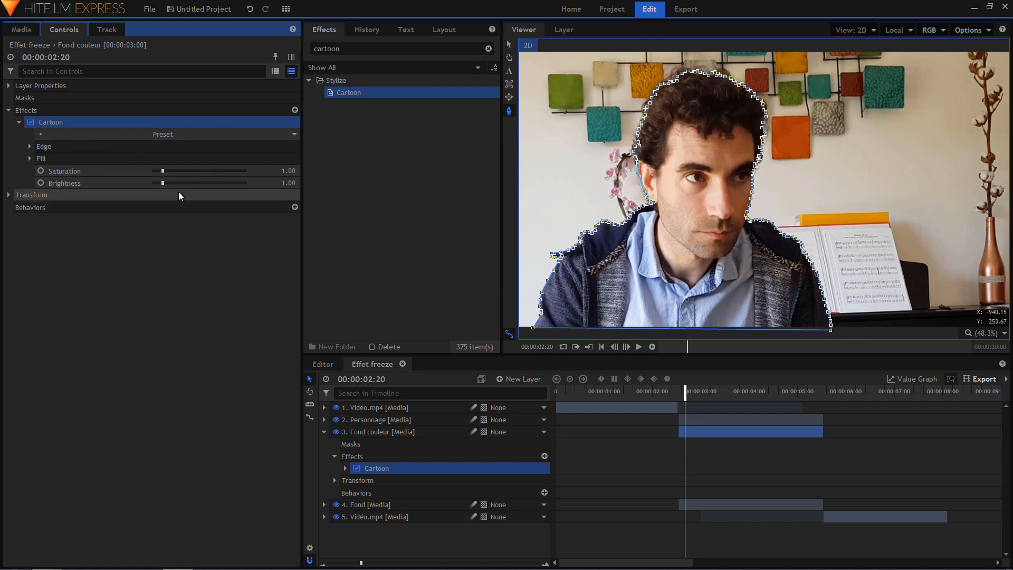
{"action": "left_click", "coordinate": [30, 147]}
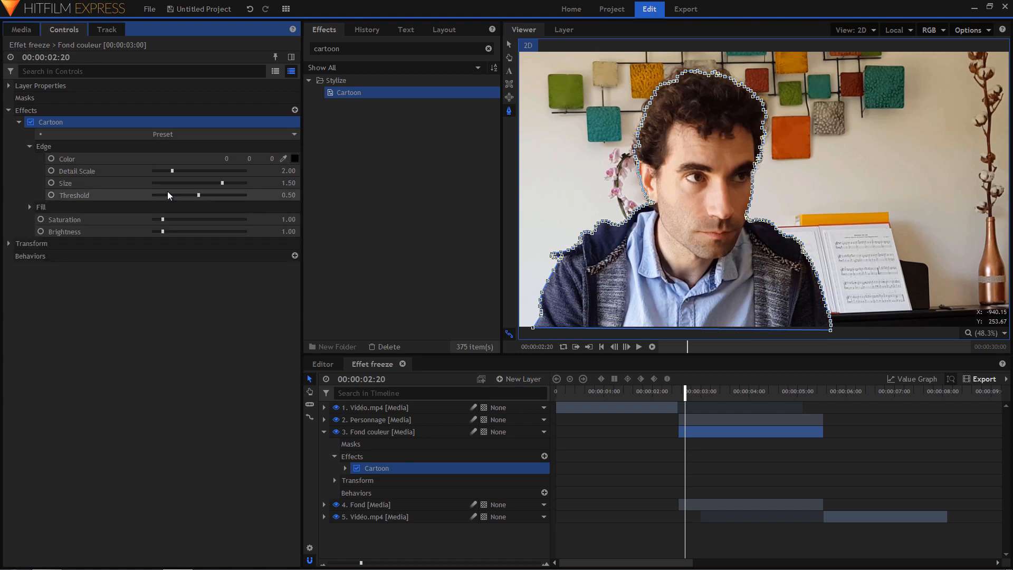
{"action": "left_click_drag", "start_coordinate": [172, 172], "coordinate": [179, 172]}
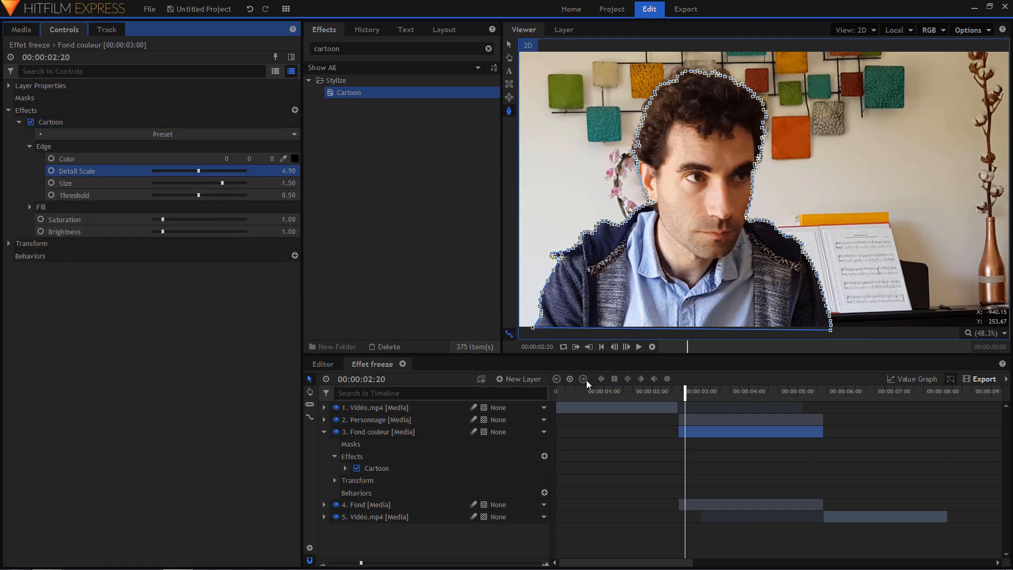
{"action": "left_click", "coordinate": [628, 395]}
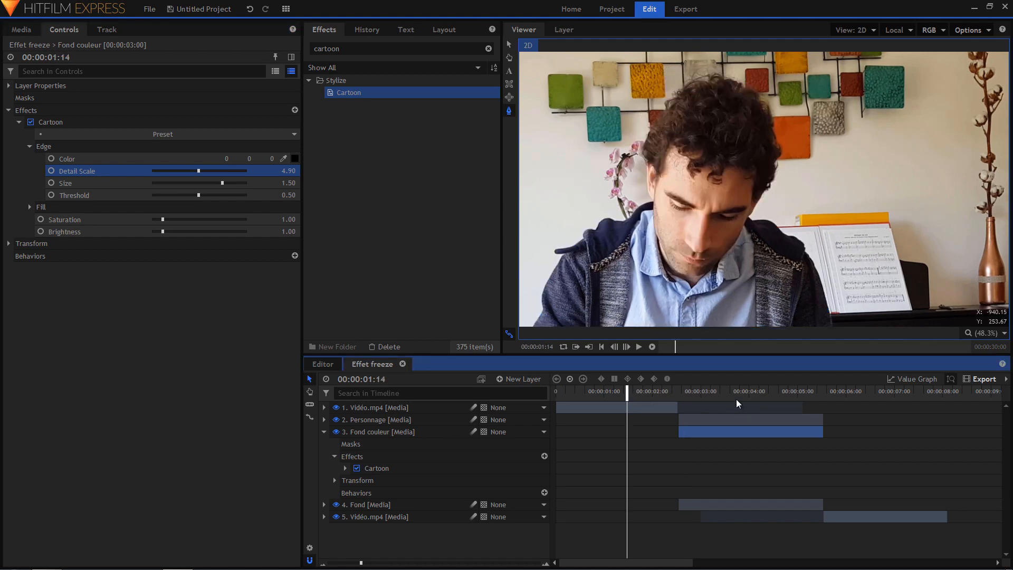
{"action": "left_click", "coordinate": [734, 395]}
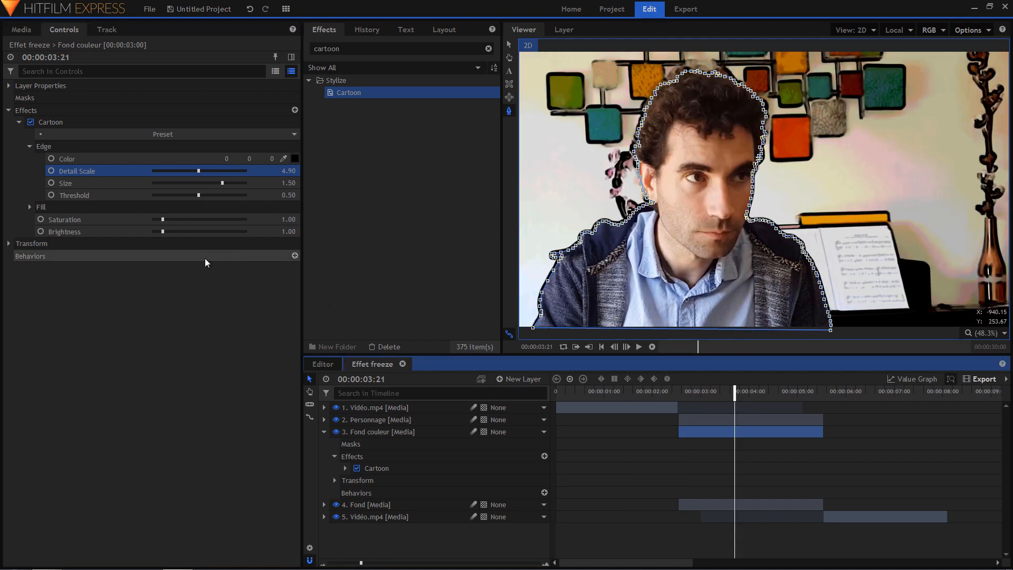
{"action": "key", "text": "ctrl+z"}
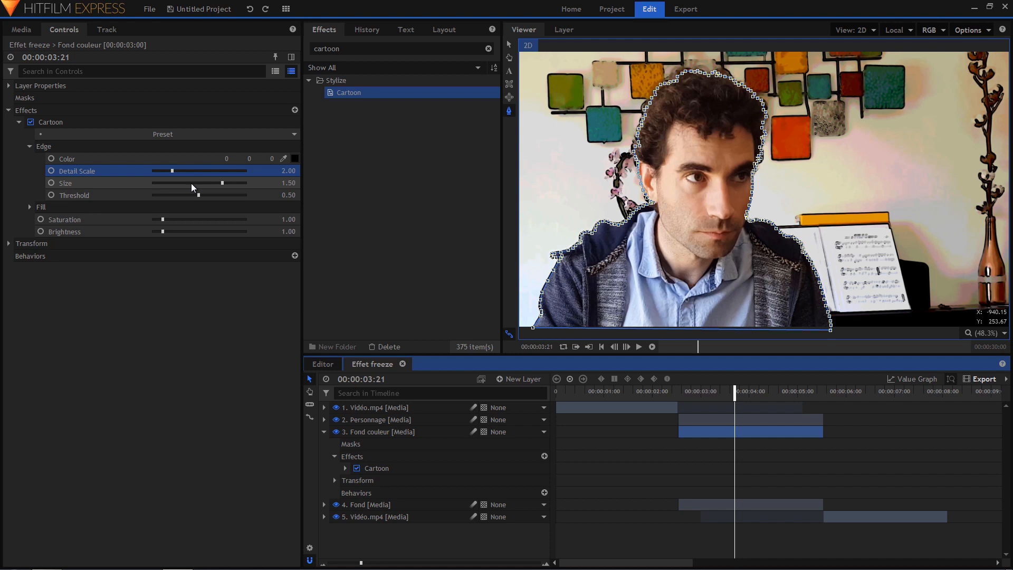
{"action": "left_click", "coordinate": [31, 122]}
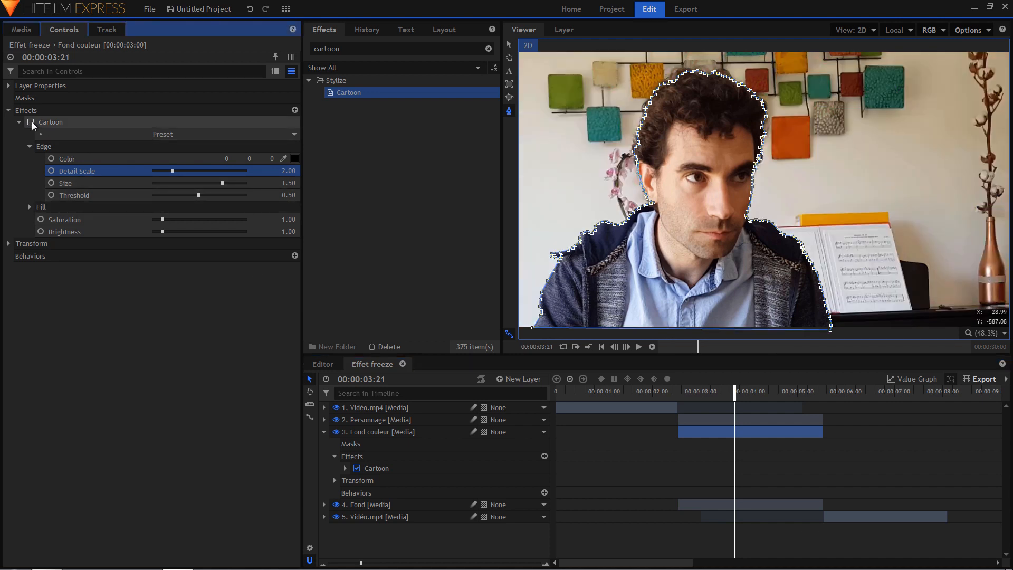
{"action": "left_click", "coordinate": [31, 122]}
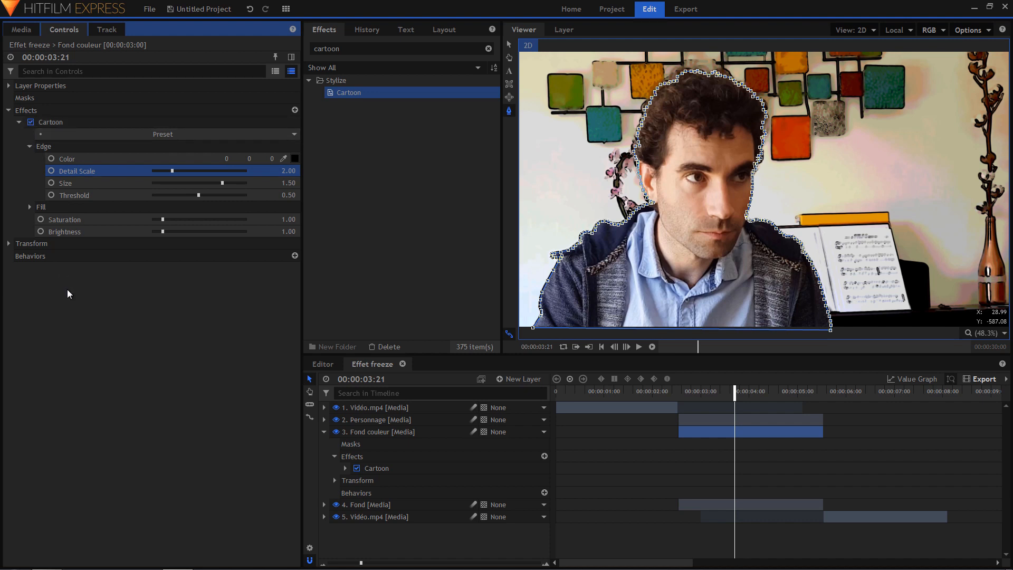
{"action": "left_click", "coordinate": [19, 122]}
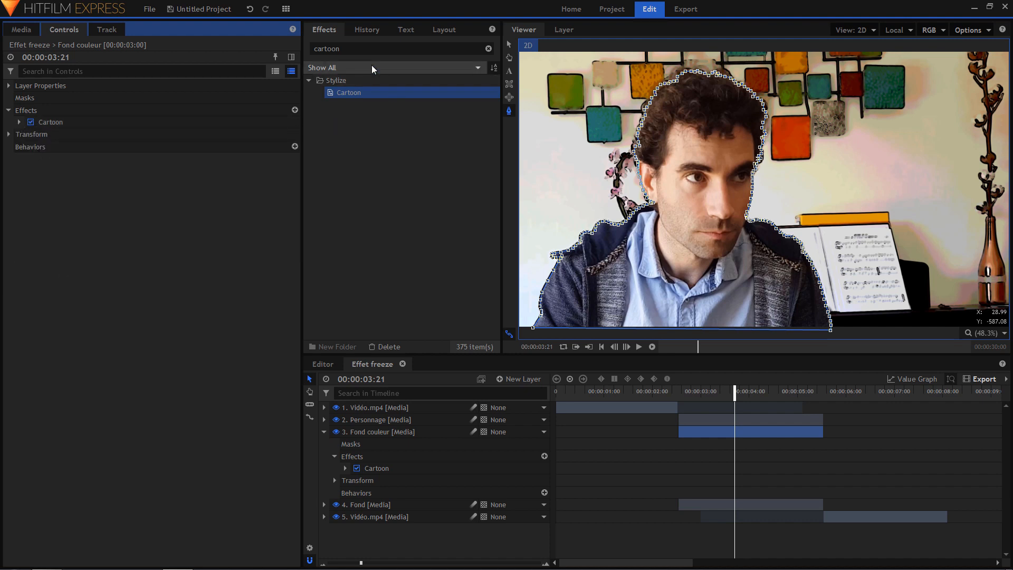
Step: Add the Fractal Noise effect to Fond couleur below Cartoon, and hide the Personnage mask points by switching to the Selection tool
{"action": "left_click_drag", "start_coordinate": [364, 49], "coordinate": [292, 43]}
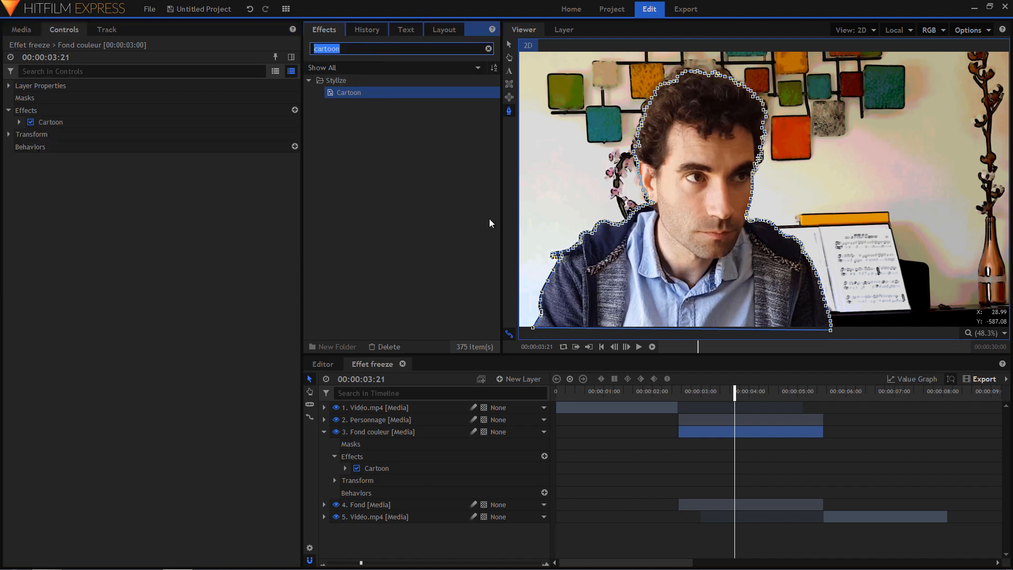
{"action": "type", "text": "fractal"}
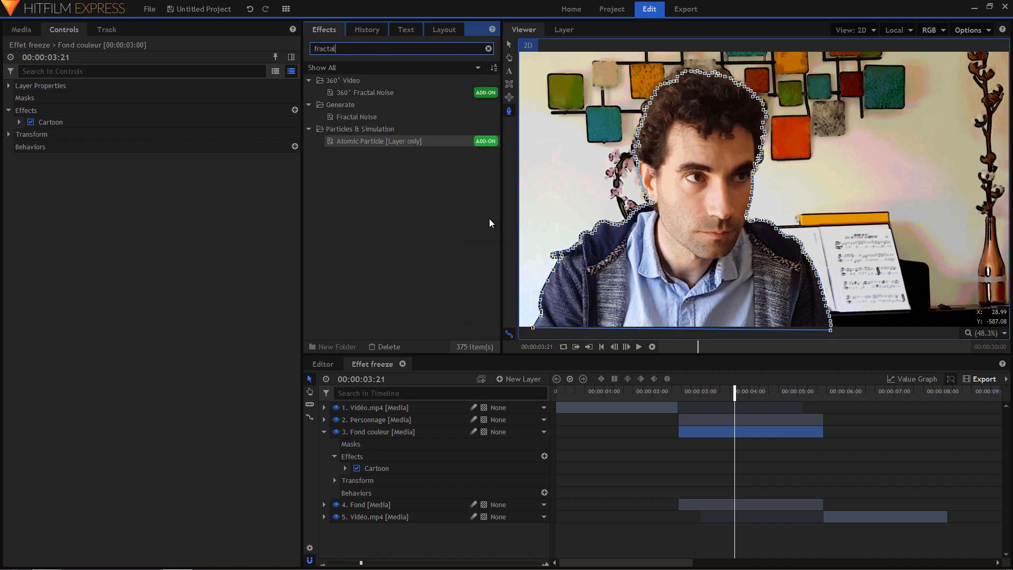
{"action": "left_click_drag", "start_coordinate": [374, 114], "coordinate": [119, 125]}
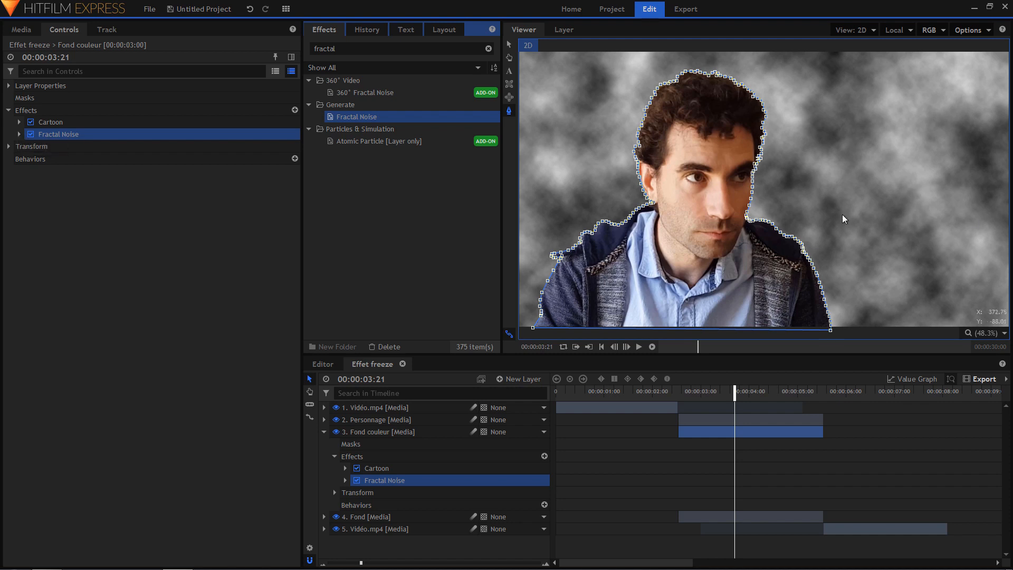
{"action": "left_click", "coordinate": [406, 420]}
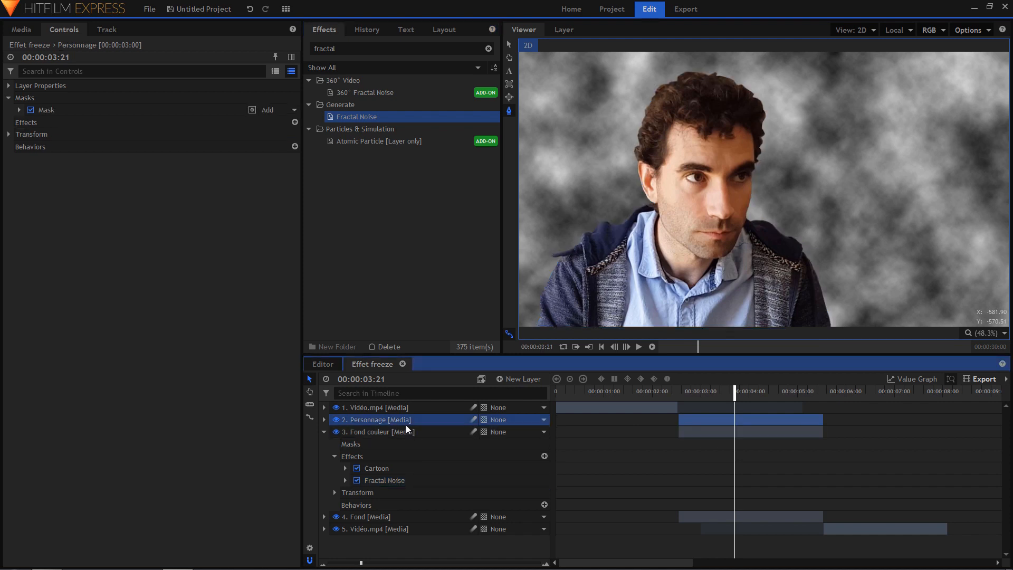
{"action": "left_click", "coordinate": [510, 44]}
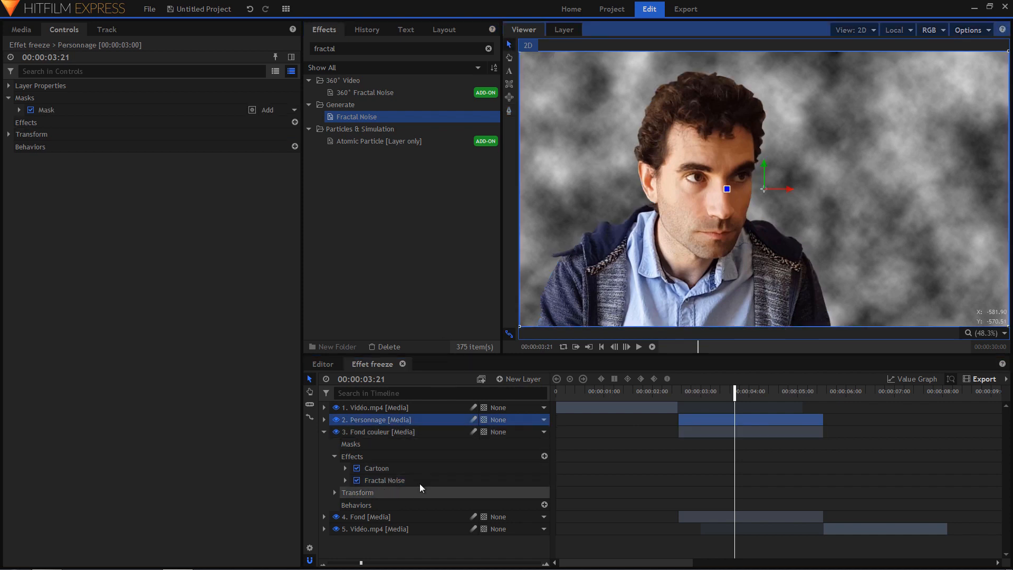
Step: Set the Fractal Noise blend mode to Overlay and compare the background with the effect off and on
{"action": "left_click", "coordinate": [383, 481]}
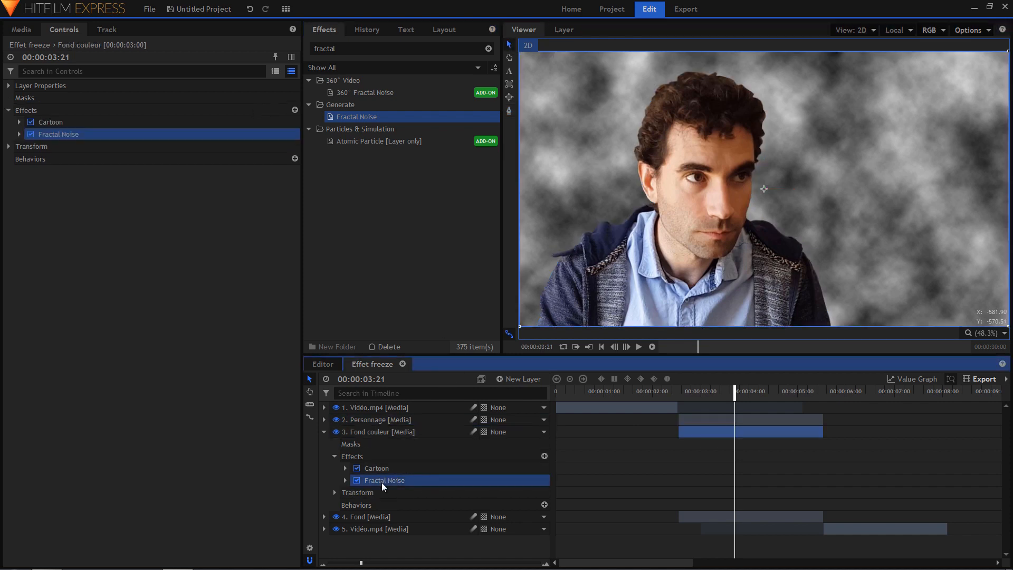
{"action": "left_click", "coordinate": [19, 134]}
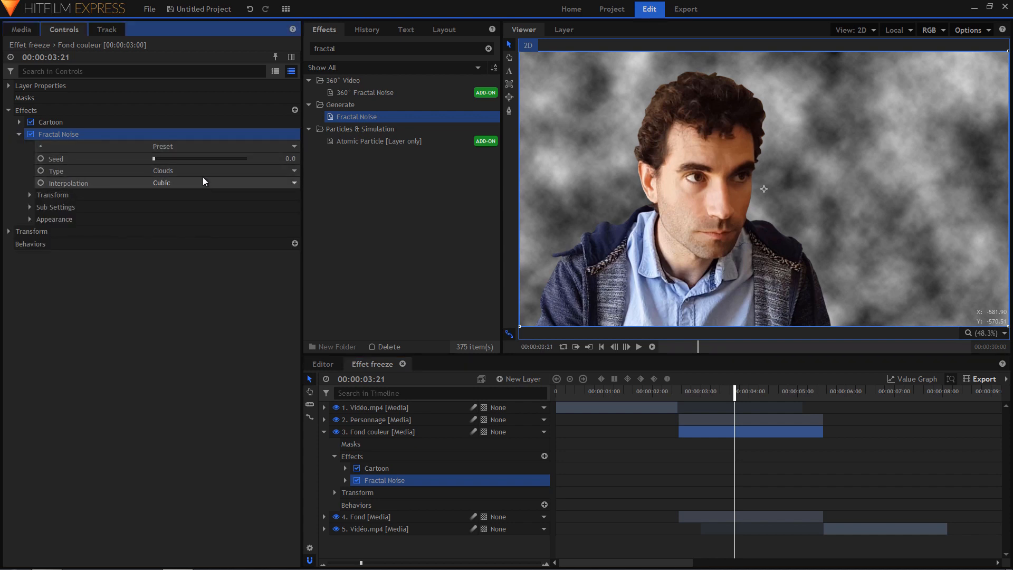
{"action": "left_click", "coordinate": [30, 219]}
{"action": "left_click", "coordinate": [174, 280]}
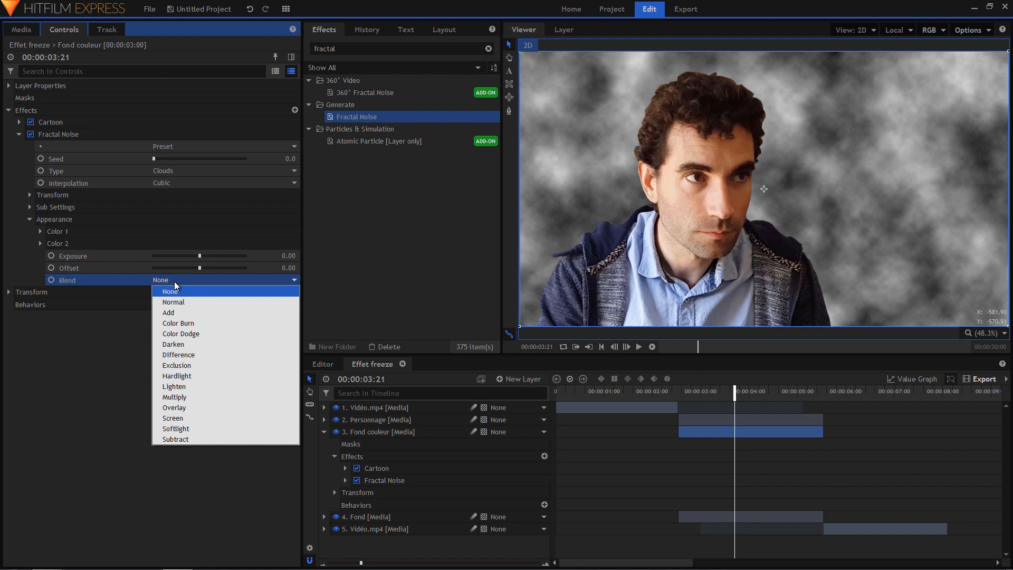
{"action": "left_click", "coordinate": [194, 409]}
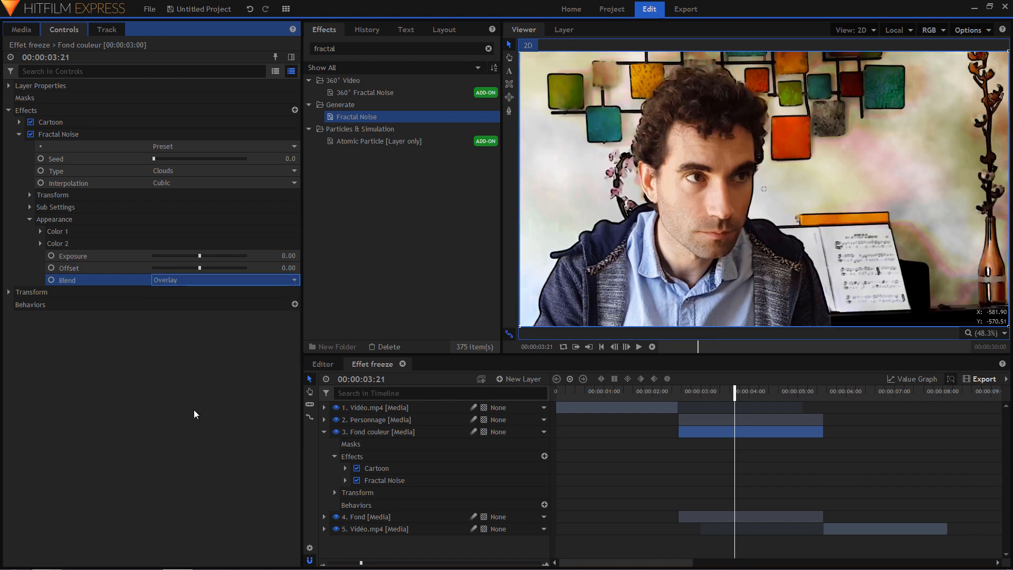
{"action": "left_click", "coordinate": [30, 134]}
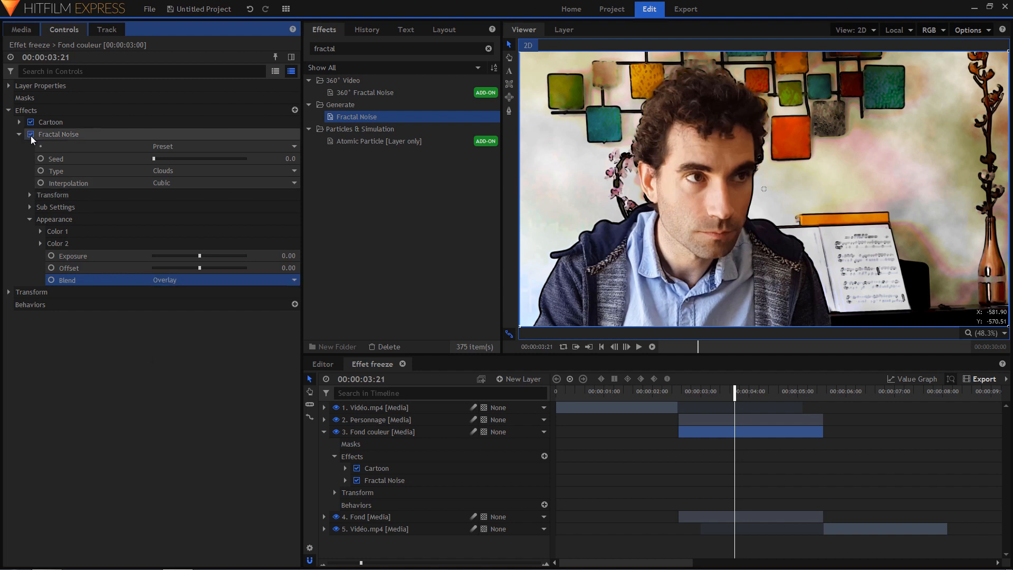
{"action": "left_click", "coordinate": [31, 134]}
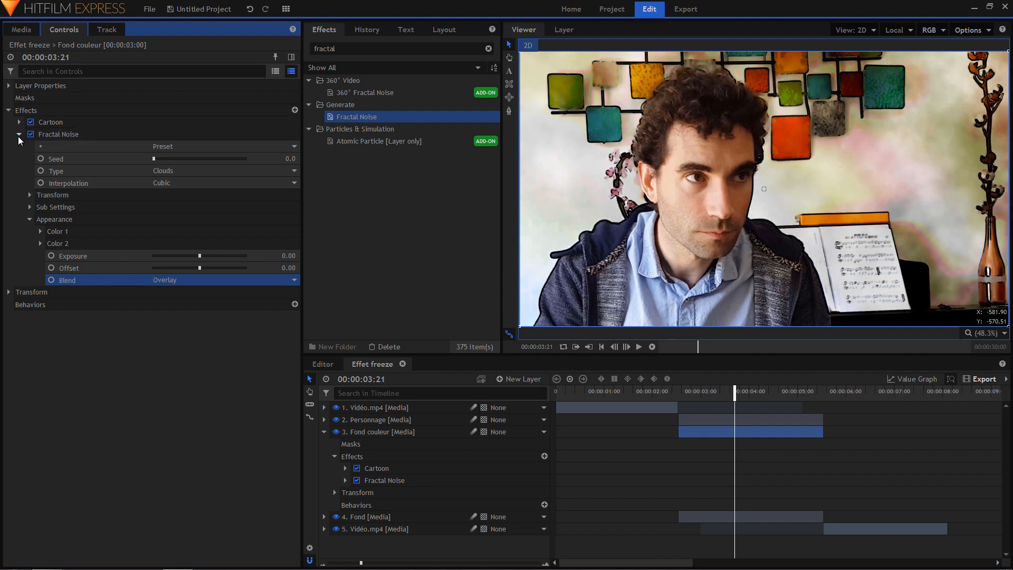
{"action": "left_click", "coordinate": [19, 134]}
Step: Find the Tint effect and add it to the Fond couleur layer below Fractal Noise
{"action": "double_click", "coordinate": [333, 49]}
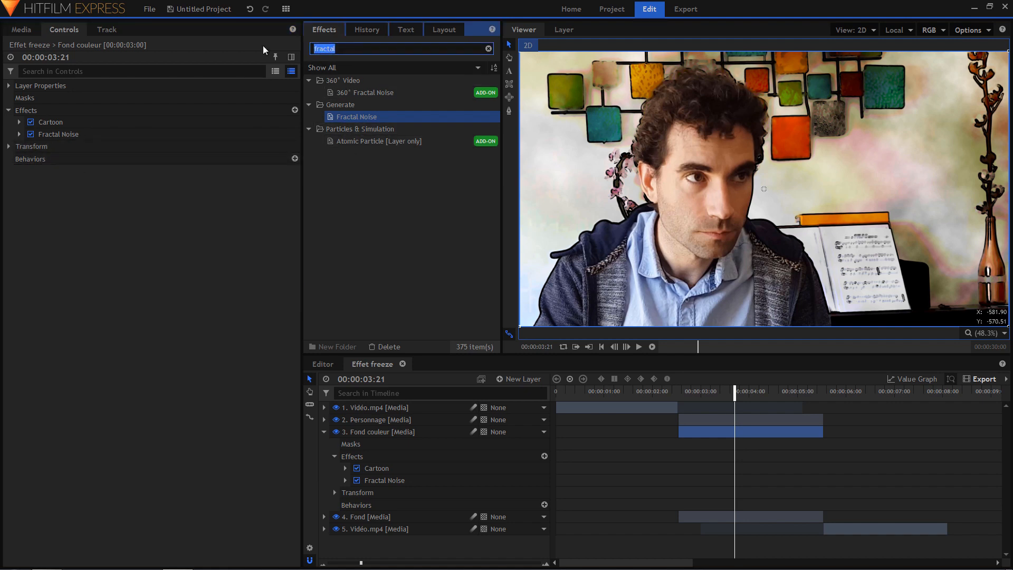
{"action": "type", "text": "tint"}
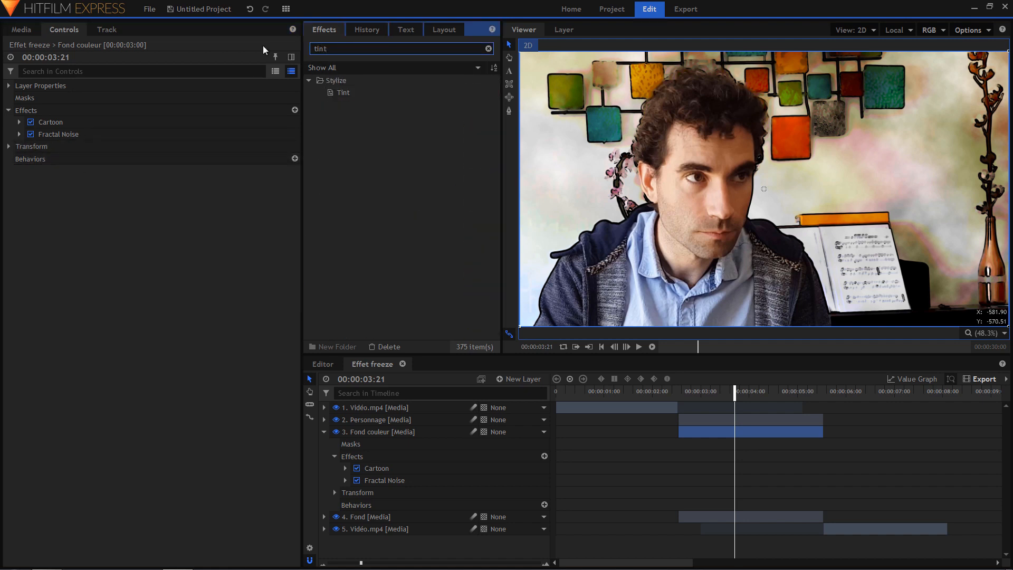
{"action": "left_click_drag", "start_coordinate": [337, 92], "coordinate": [81, 141]}
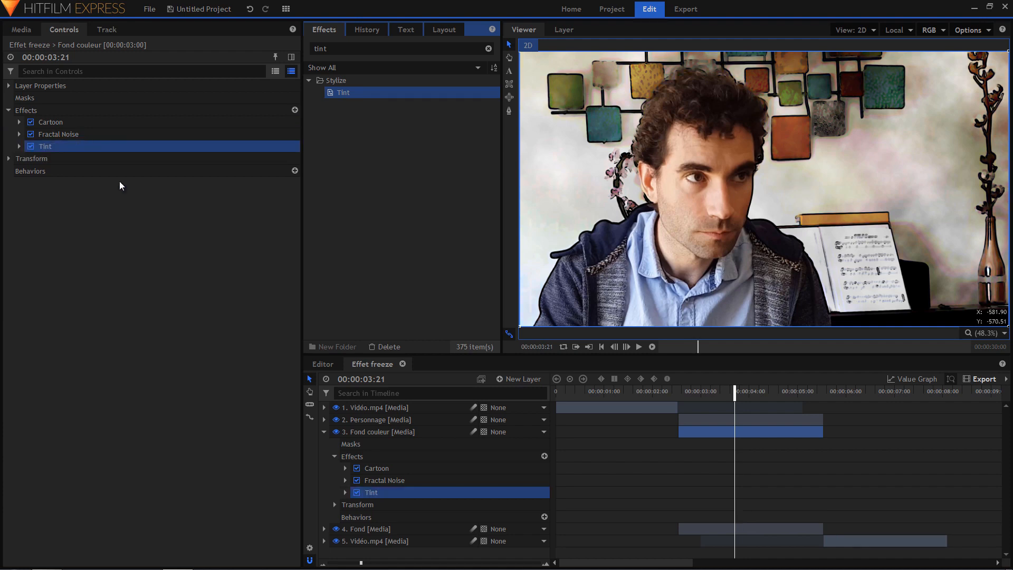
Step: Set the Tint effect's Map White To color to dark red, #aa0000
{"action": "left_click", "coordinate": [19, 145]}
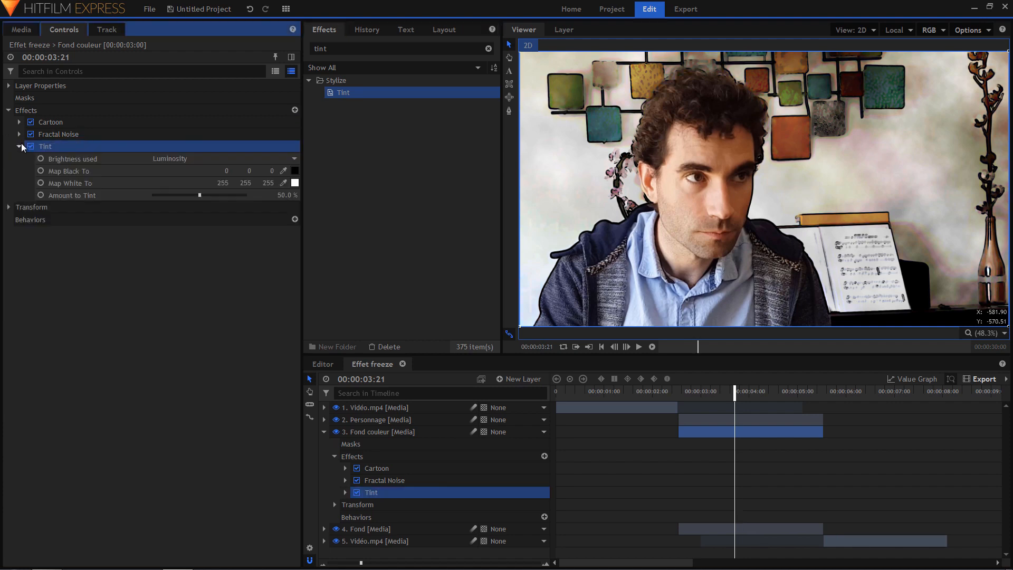
{"action": "left_click", "coordinate": [294, 183]}
{"action": "left_click", "coordinate": [397, 203]}
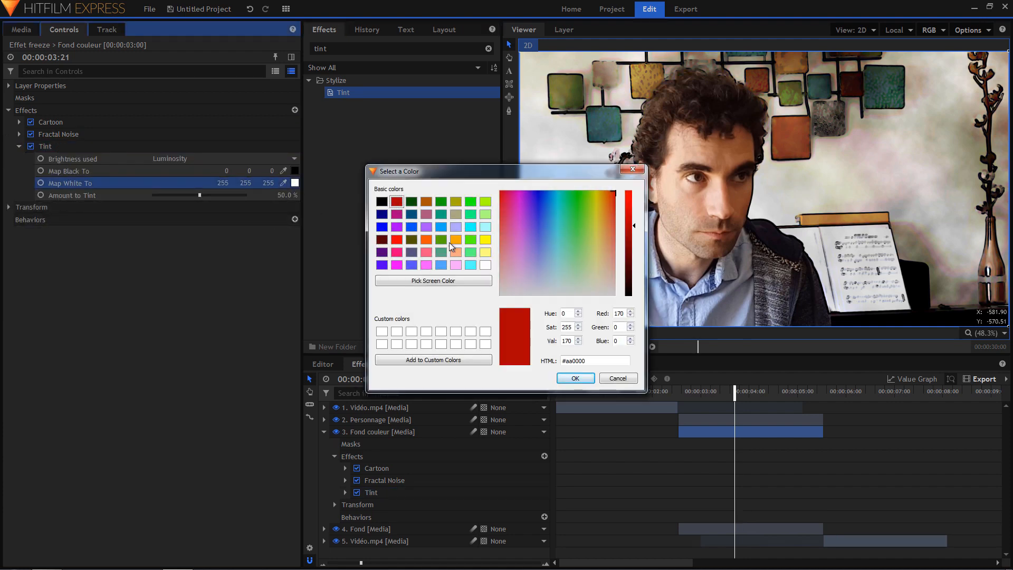
{"action": "left_click", "coordinate": [576, 377]}
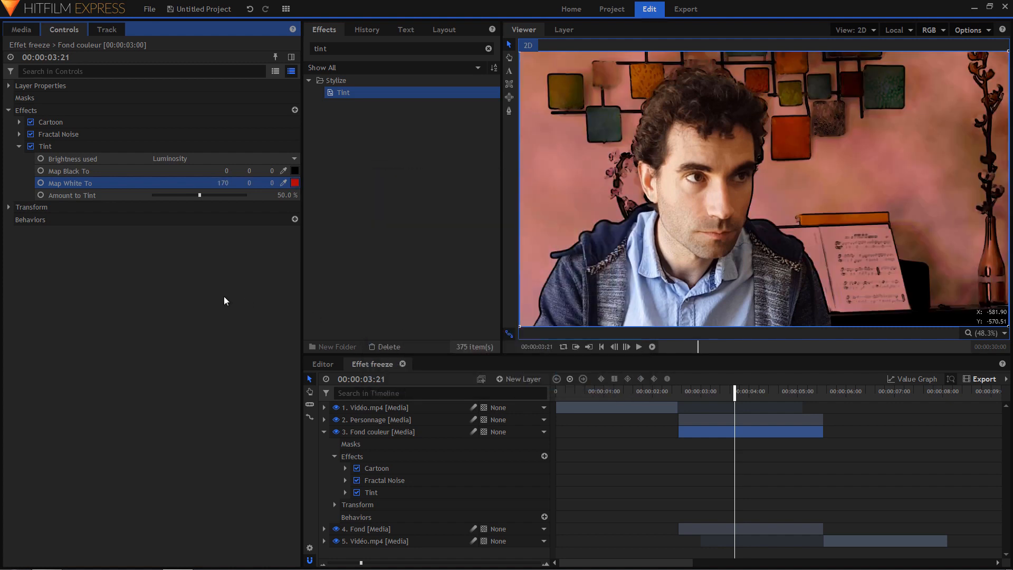
{"action": "left_click", "coordinate": [19, 147]}
Step: Try an exposure of 0.60 and an offset of -0.02 on the Fractal Noise effect of Fond couleur, and undo both
{"action": "left_click", "coordinate": [22, 134]}
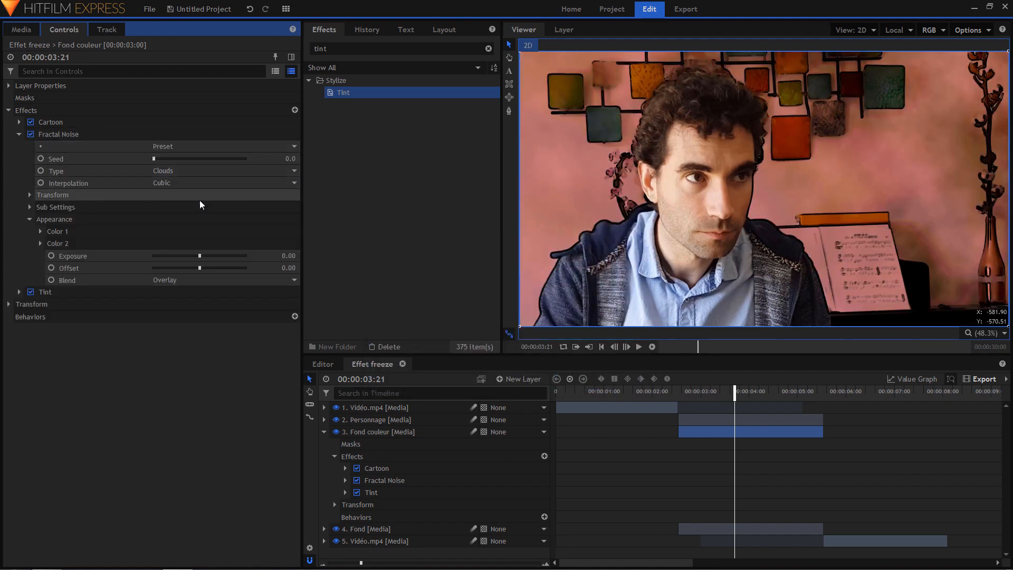
{"action": "mouse_move", "coordinate": [201, 266]}
{"action": "left_mouse_down"}
{"action": "mouse_move", "coordinate": [225, 268]}
{"action": "mouse_move", "coordinate": [198, 264]}
{"action": "mouse_move", "coordinate": [203, 258]}
{"action": "left_mouse_up"}
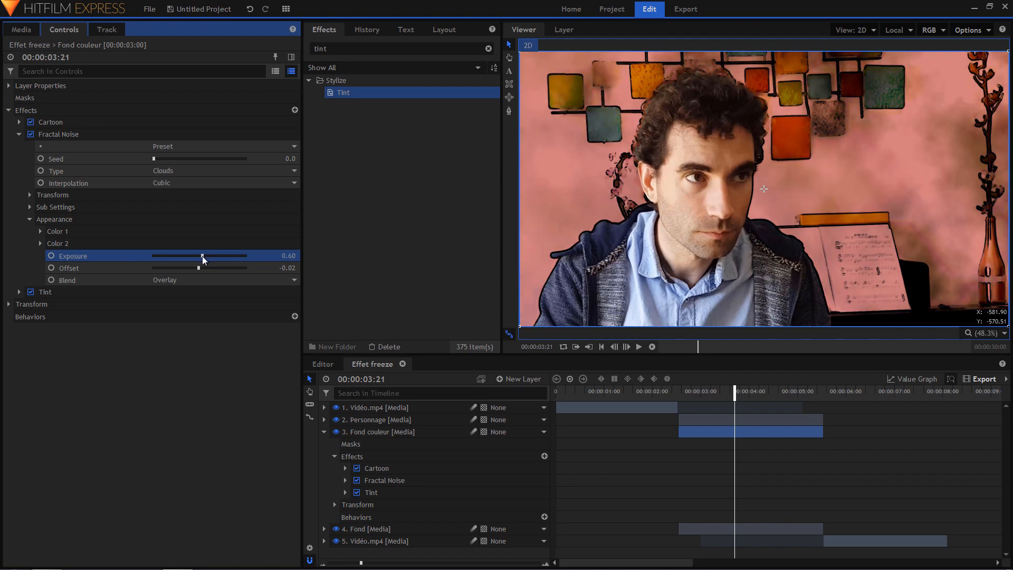
{"action": "key", "text": "ctrl+z"}
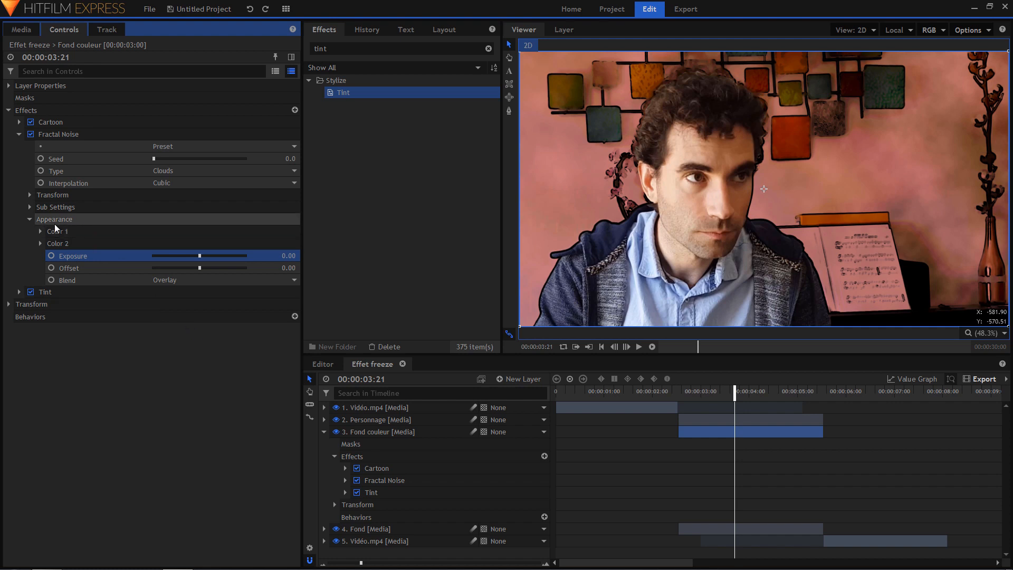
{"action": "left_click", "coordinate": [29, 218]}
{"action": "left_click", "coordinate": [19, 134]}
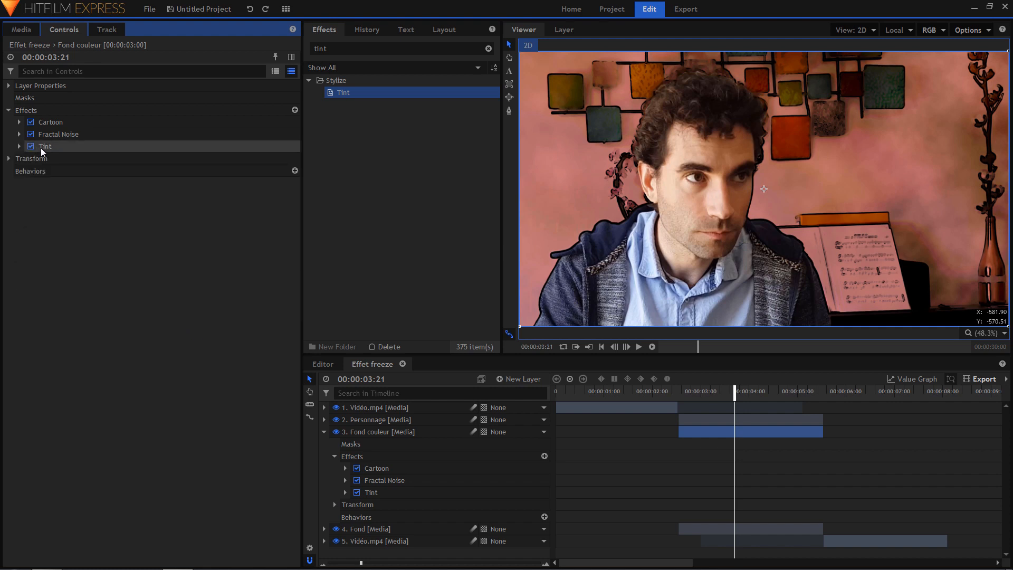
Step: Play back the composite shot around the start and the end of the freeze frame
{"action": "left_click", "coordinate": [665, 393]}
{"action": "key", "text": "space"}
{"action": "key", "text": "space"}
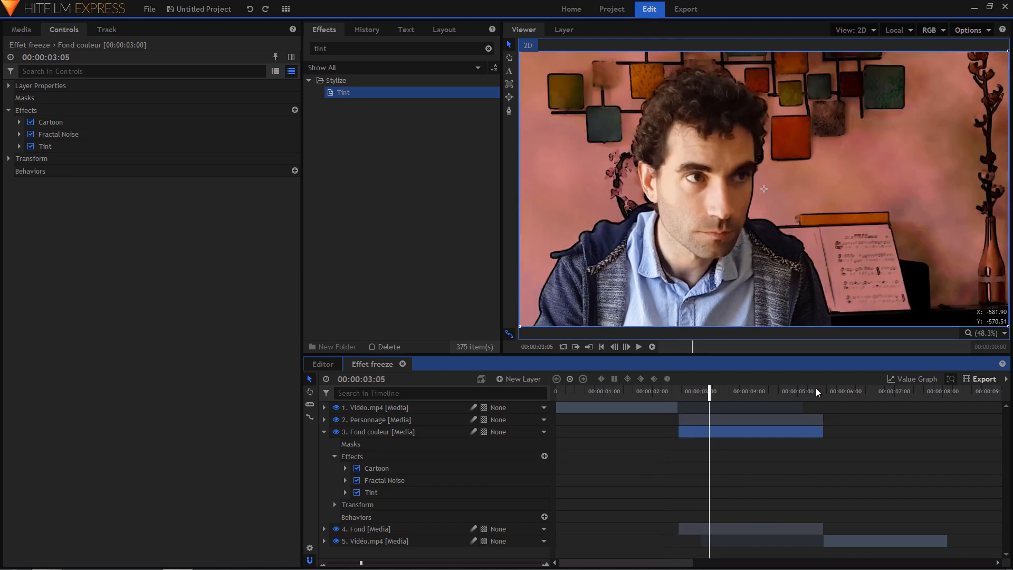
{"action": "left_click", "coordinate": [816, 391]}
{"action": "key", "text": "space"}
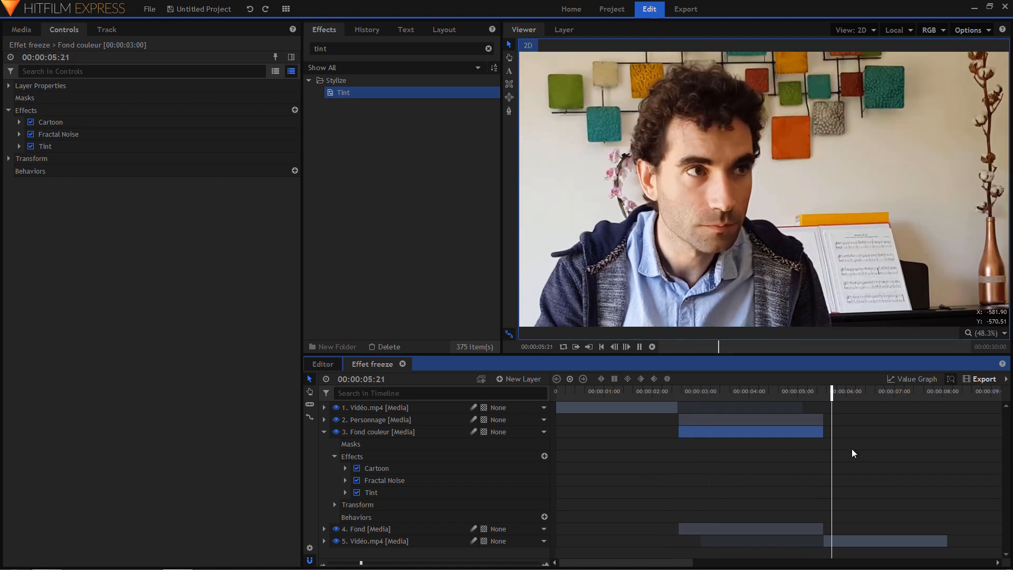
Step: Keyframe the opacity of the Fond couleur layer at 0% at the freeze start, 00:00:02:16
{"action": "left_click", "coordinate": [680, 394]}
{"action": "left_click", "coordinate": [365, 435]}
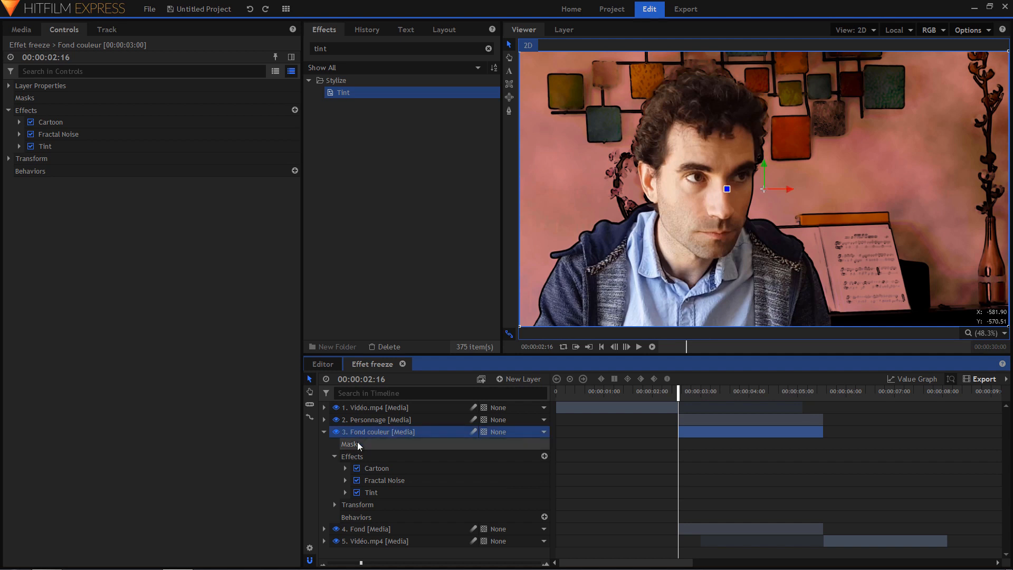
{"action": "left_click", "coordinate": [334, 504]}
{"action": "scroll", "coordinate": [369, 504], "scroll_direction": "down", "scroll_amount": 3}
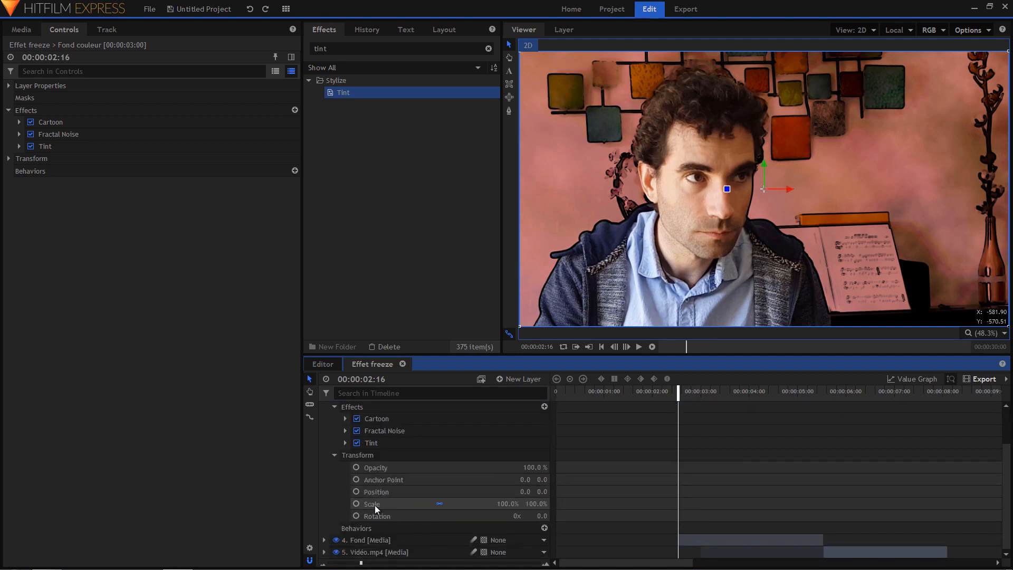
{"action": "left_click", "coordinate": [356, 467]}
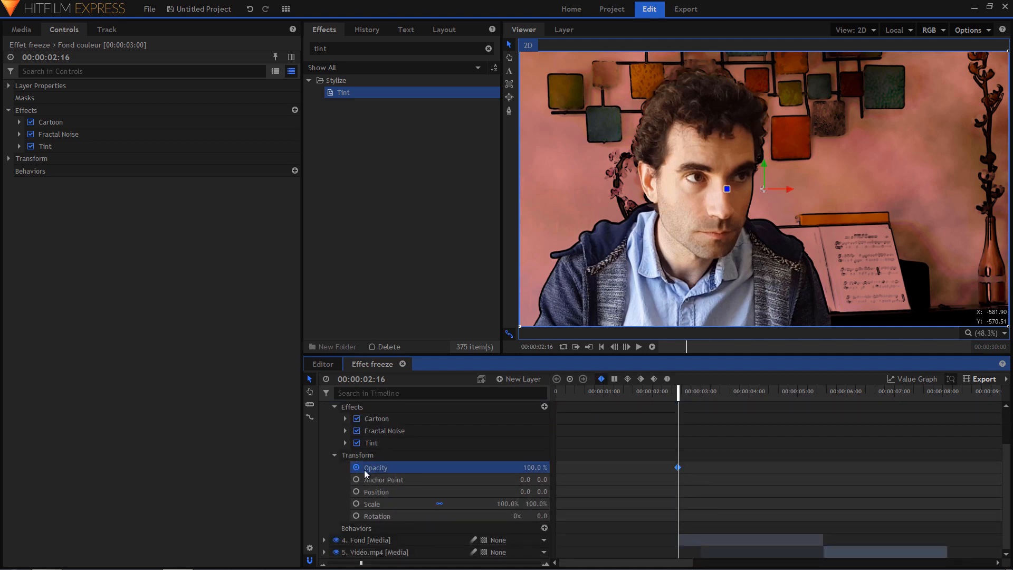
{"action": "left_click", "coordinate": [533, 468]}
{"action": "type", "text": "0"}
Step: Keyframe the Fond couleur opacity at 100% at 00:00:02:23 to complete the fade-in
{"action": "left_click_drag", "start_coordinate": [679, 397], "coordinate": [690, 397]}
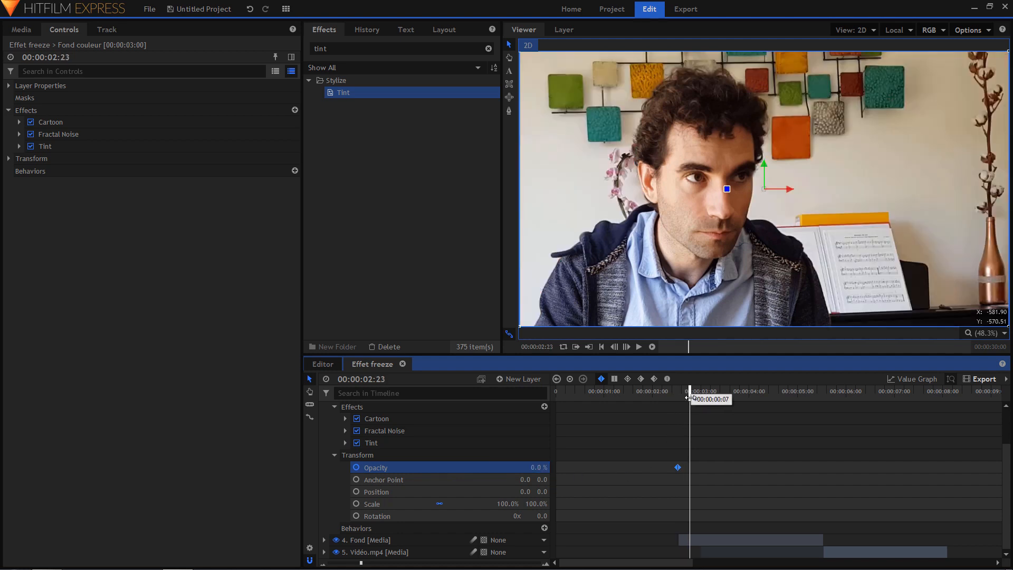
{"action": "left_click", "coordinate": [541, 466]}
{"action": "type", "text": "100"}
{"action": "key", "text": "Return"}
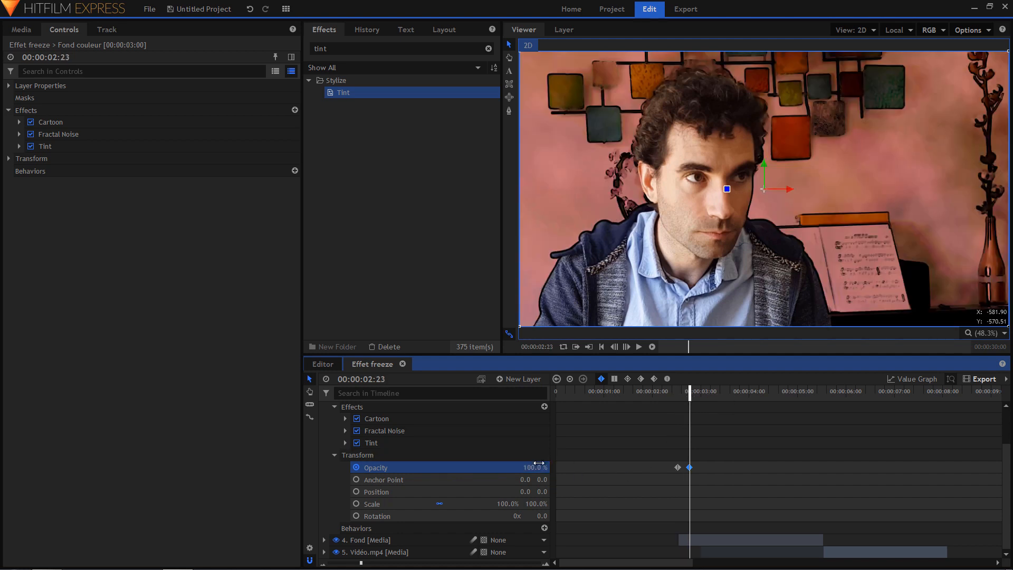
Step: Copy the opacity keyframes to the layer's end and arrange them as a fade-out from 100% at 00:00:05:08 to 0% at 00:00:05:16
{"action": "left_click_drag", "start_coordinate": [695, 474], "coordinate": [698, 476]}
{"action": "key", "text": "Page_Down"}
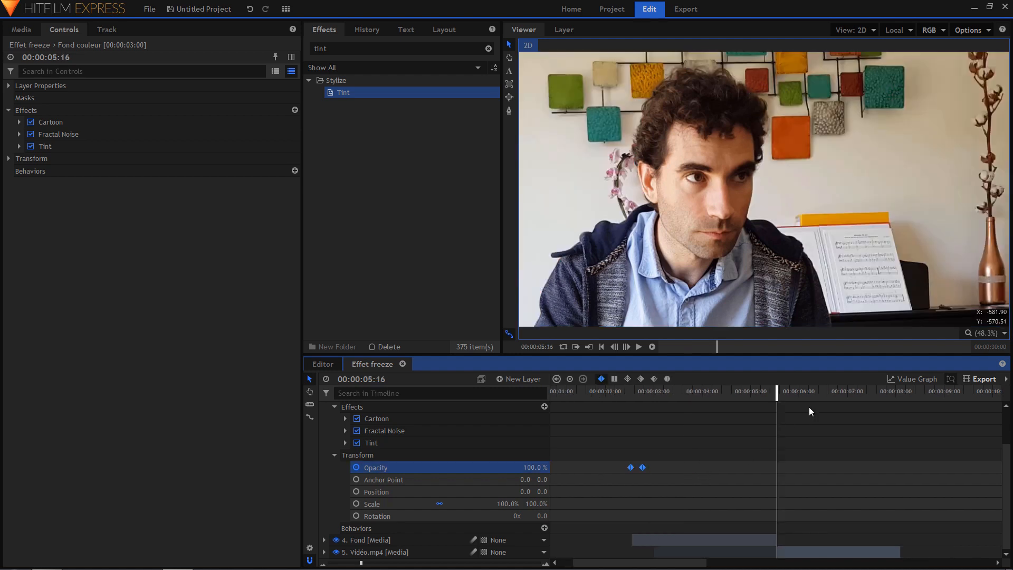
{"action": "key", "text": "ctrl+v"}
{"action": "left_click_drag", "start_coordinate": [801, 460], "coordinate": [763, 467]}
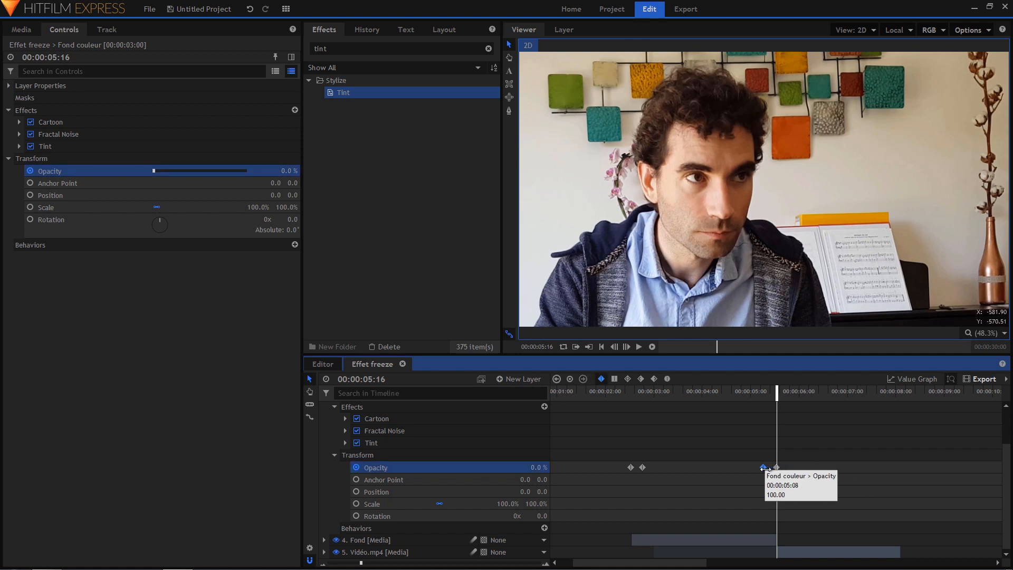
{"action": "left_click_drag", "start_coordinate": [643, 467], "coordinate": [644, 467]}
Step: Preview the background fades and change all four Fond couleur opacity keyframes to the circle-shaped interpolation type
{"action": "left_click", "coordinate": [622, 392]}
{"action": "key", "text": "space"}
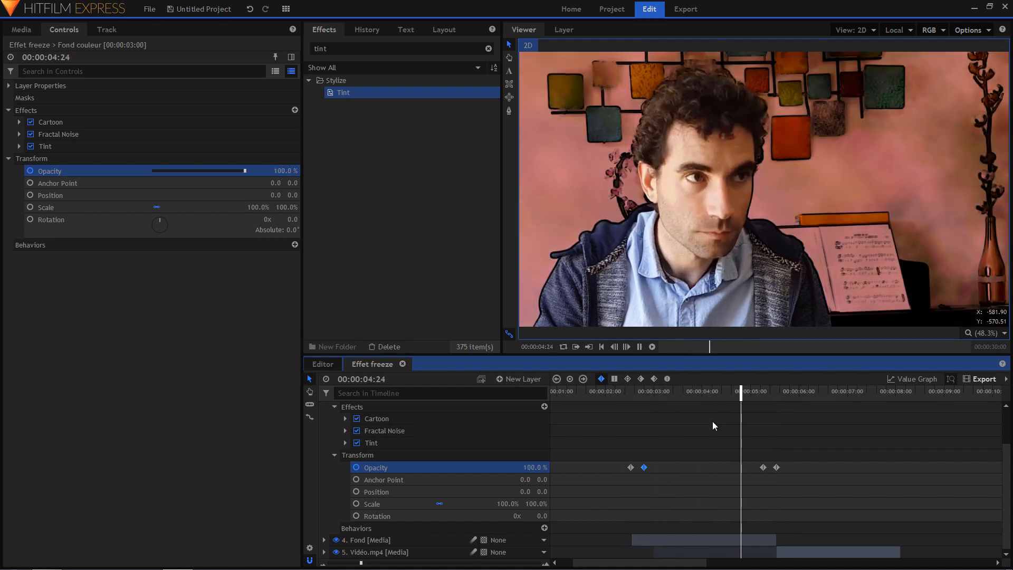
{"action": "key", "text": "space"}
{"action": "left_click_drag", "start_coordinate": [606, 446], "coordinate": [797, 464]}
{"action": "left_click", "coordinate": [668, 378]}
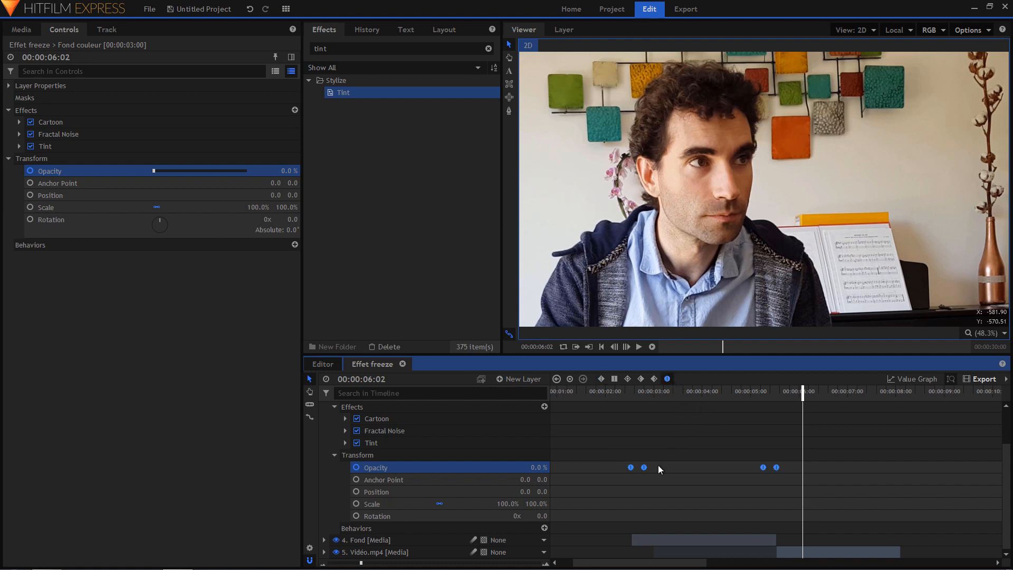
Step: Return to the freeze start at 00:00:02:16, collapse Fond couleur and expand the Personnage layer's properties
{"action": "scroll", "coordinate": [388, 486], "scroll_direction": "up", "scroll_amount": 1}
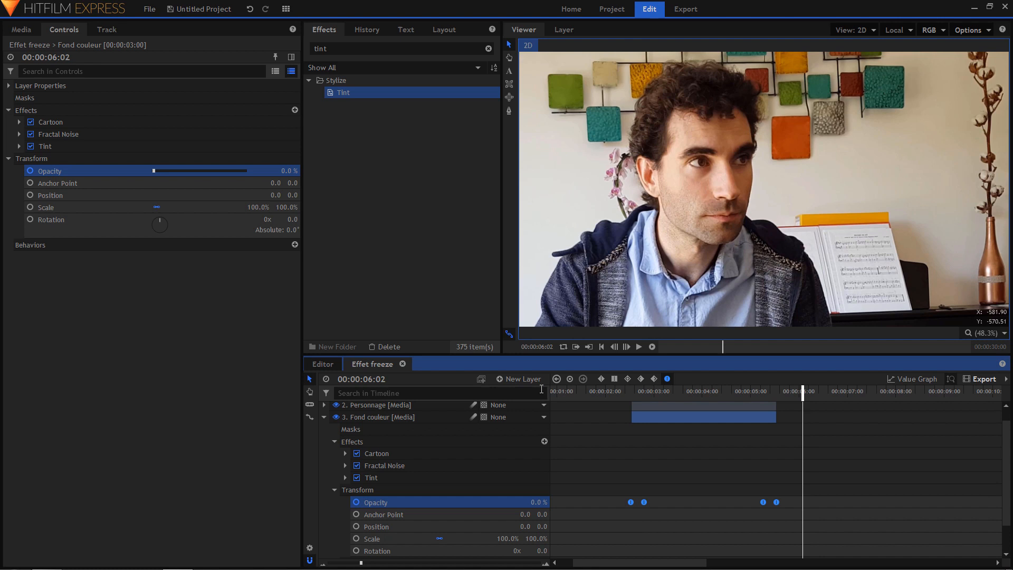
{"action": "left_click", "coordinate": [639, 392]}
{"action": "key", "text": "Page_Up"}
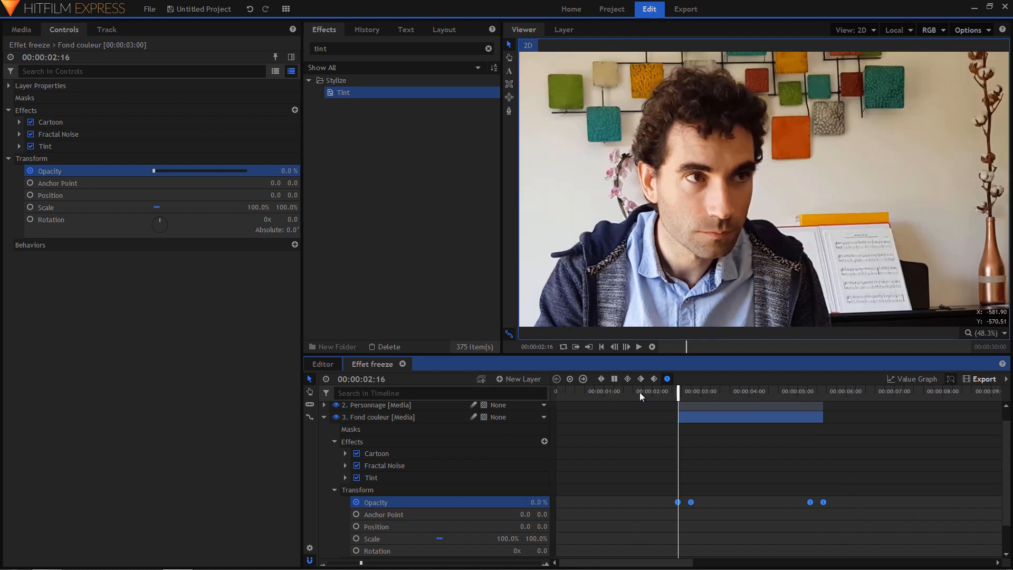
{"action": "left_click", "coordinate": [325, 416]}
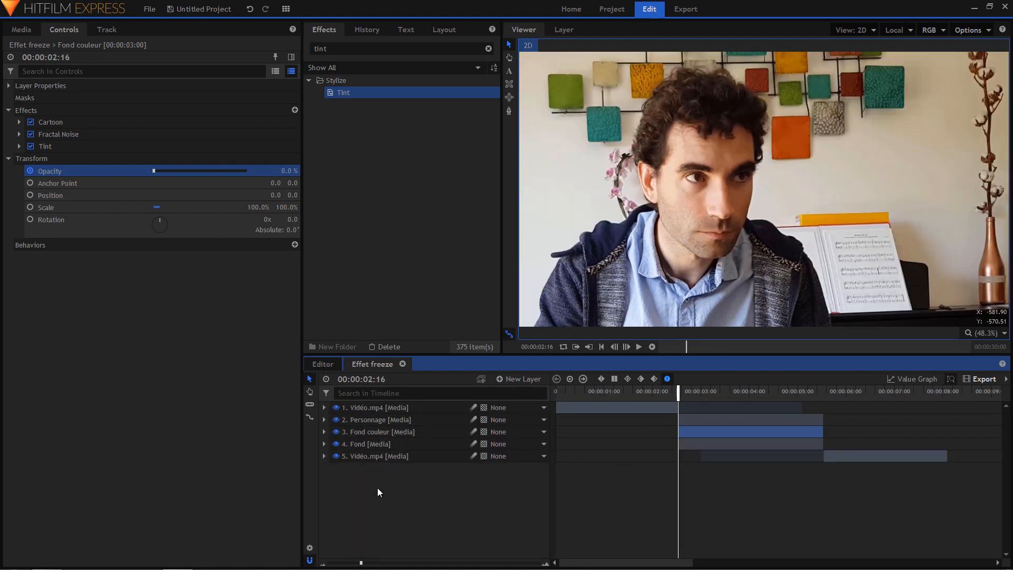
{"action": "left_click", "coordinate": [349, 423]}
{"action": "left_click", "coordinate": [324, 418]}
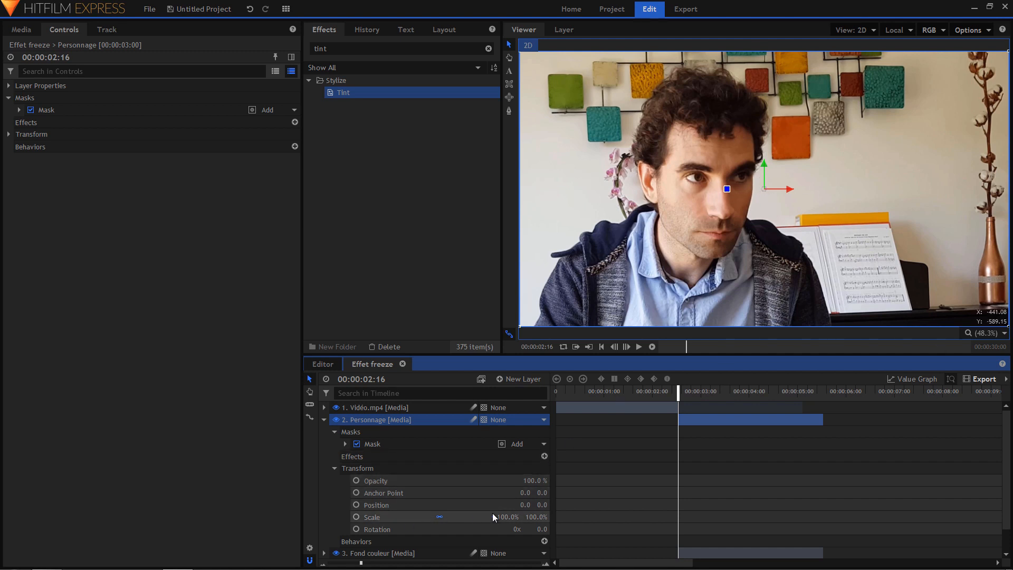
Step: Set the Personnage layer's anchor point to -312, -479
{"action": "mouse_move", "coordinate": [508, 517]}
{"action": "left_mouse_down"}
{"action": "mouse_move", "coordinate": [560, 517]}
{"action": "mouse_move", "coordinate": [504, 516]}
{"action": "left_mouse_up"}
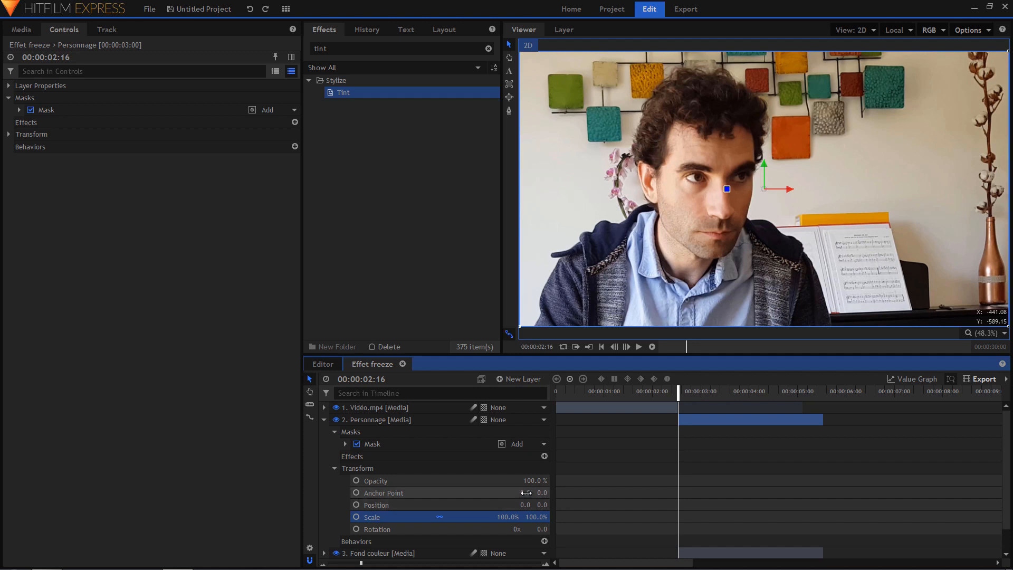
{"action": "left_click_drag", "start_coordinate": [526, 493], "coordinate": [425, 493]}
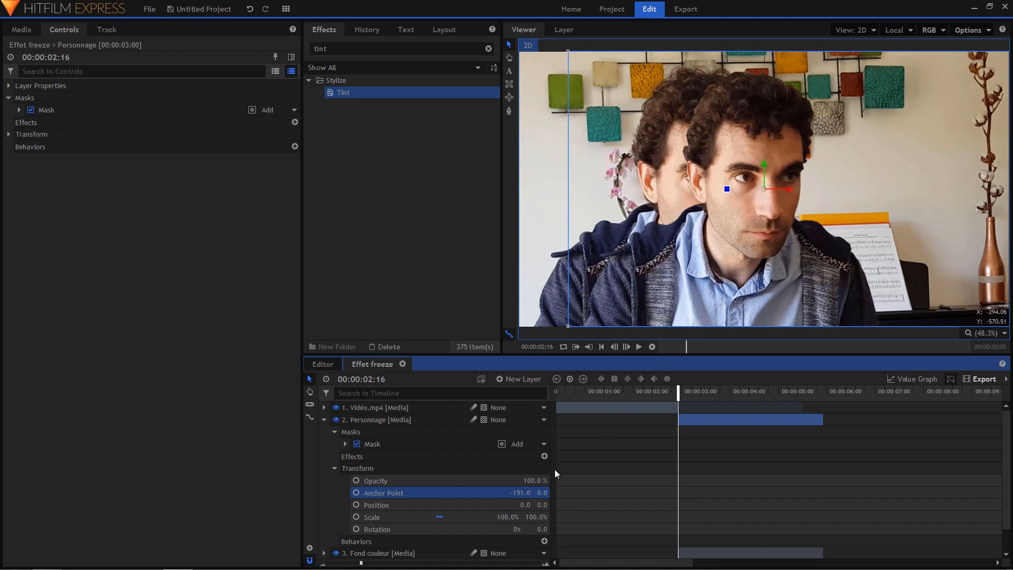
{"action": "left_click_drag", "start_coordinate": [542, 492], "coordinate": [315, 492]}
{"action": "left_click_drag", "start_coordinate": [513, 492], "coordinate": [448, 493]}
{"action": "left_click_drag", "start_coordinate": [538, 492], "coordinate": [529, 492]}
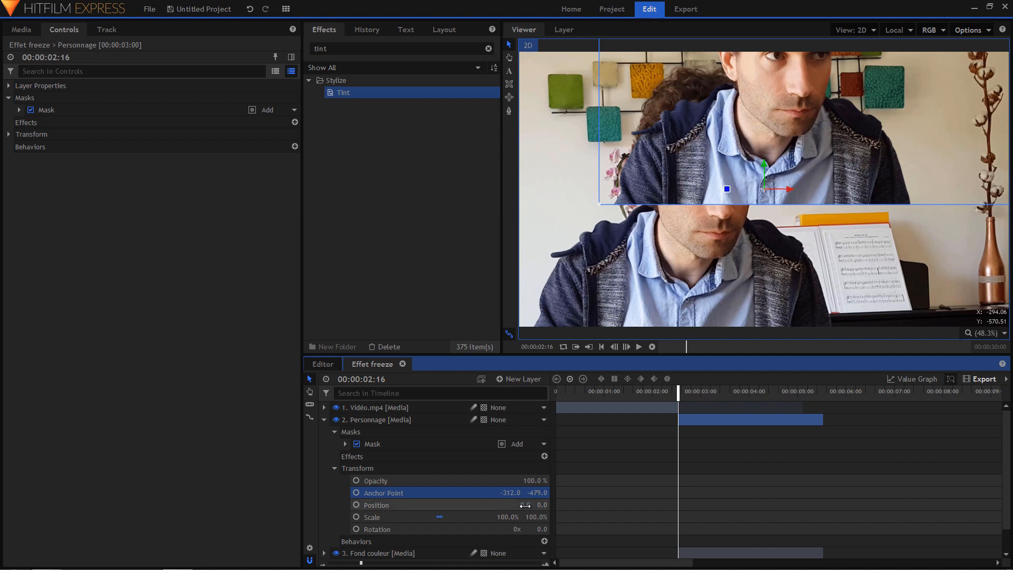
Step: Move the Personnage layer back over the original person and set its position to exactly -312, -479
{"action": "left_click_drag", "start_coordinate": [758, 195], "coordinate": [682, 311]}
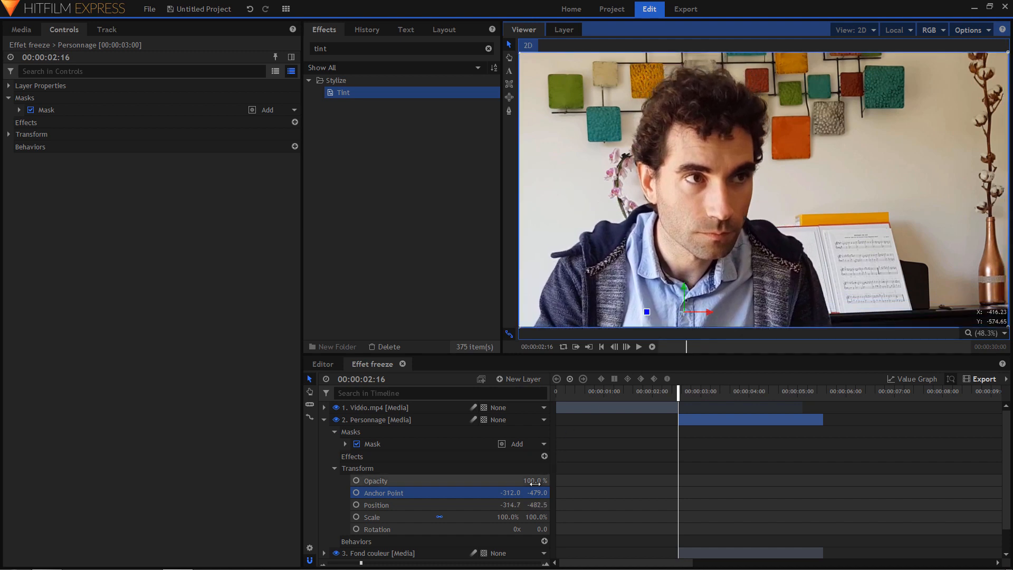
{"action": "left_click", "coordinate": [508, 505]}
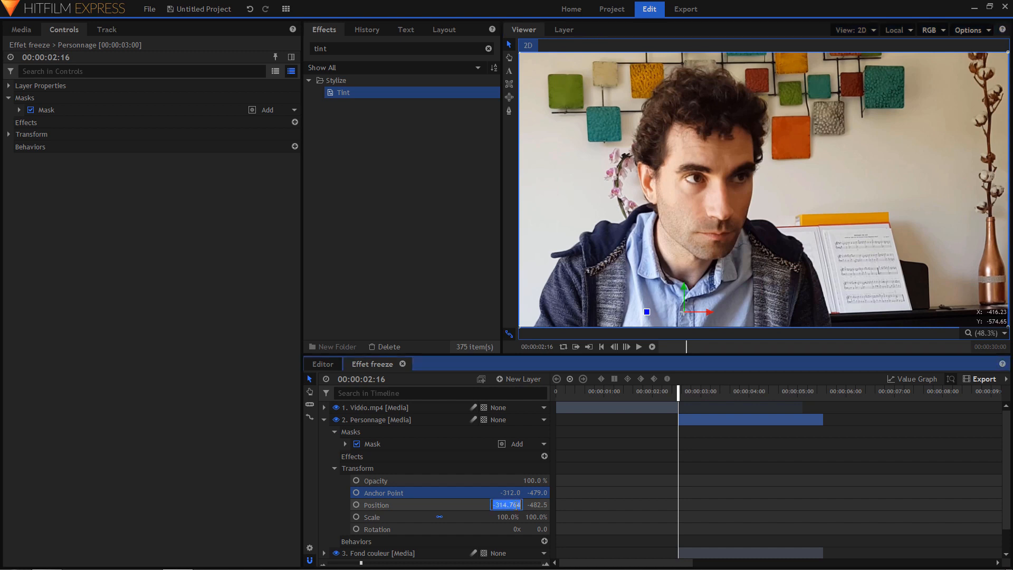
{"action": "key", "text": "BackSpace"}
{"action": "type", "text": "-312"}
{"action": "key", "text": "Return"}
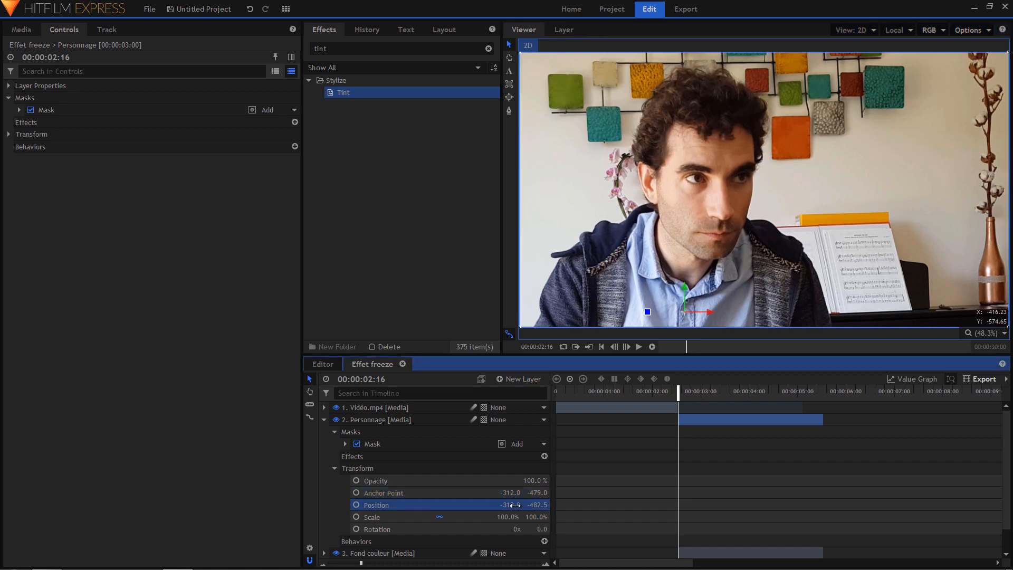
{"action": "left_click", "coordinate": [538, 504]}
{"action": "type", "text": "-479"}
{"action": "key", "text": "Return"}
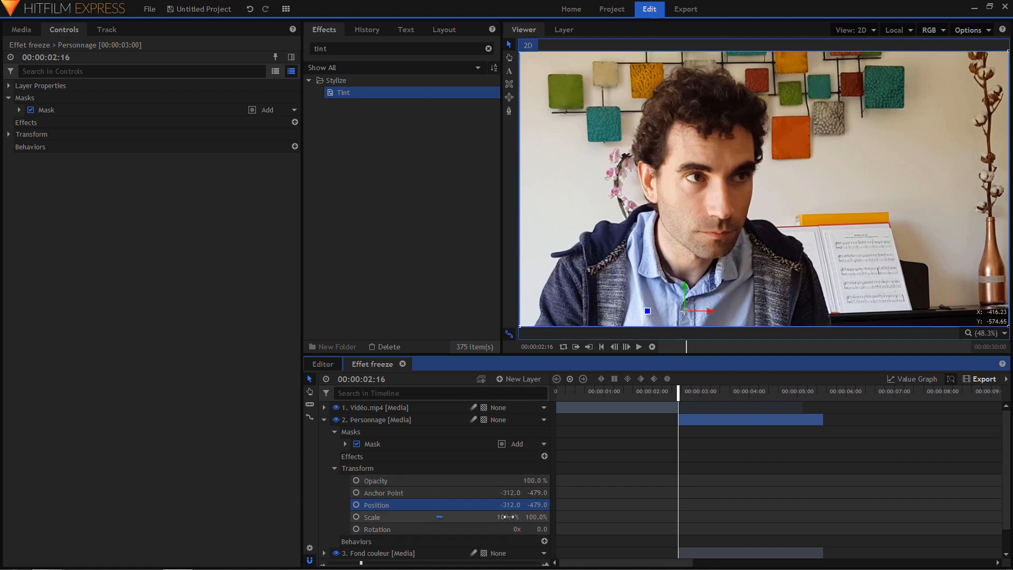
Step: Try a 121% scale on Personnage, undo it, and keyframe the scale at 100% at 00:00:02:16
{"action": "left_click_drag", "start_coordinate": [508, 516], "coordinate": [539, 517]}
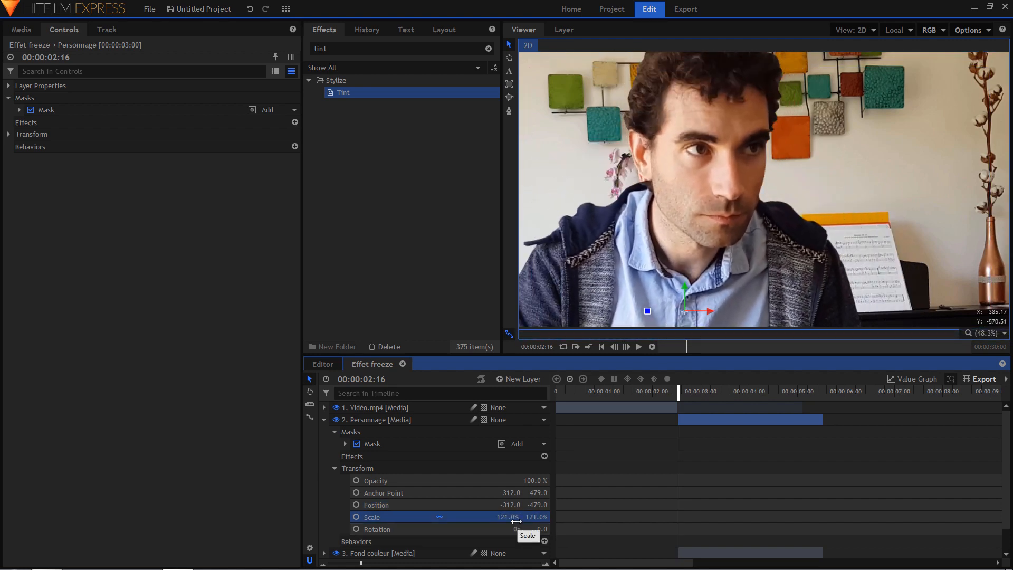
{"action": "key", "text": "ctrl+z"}
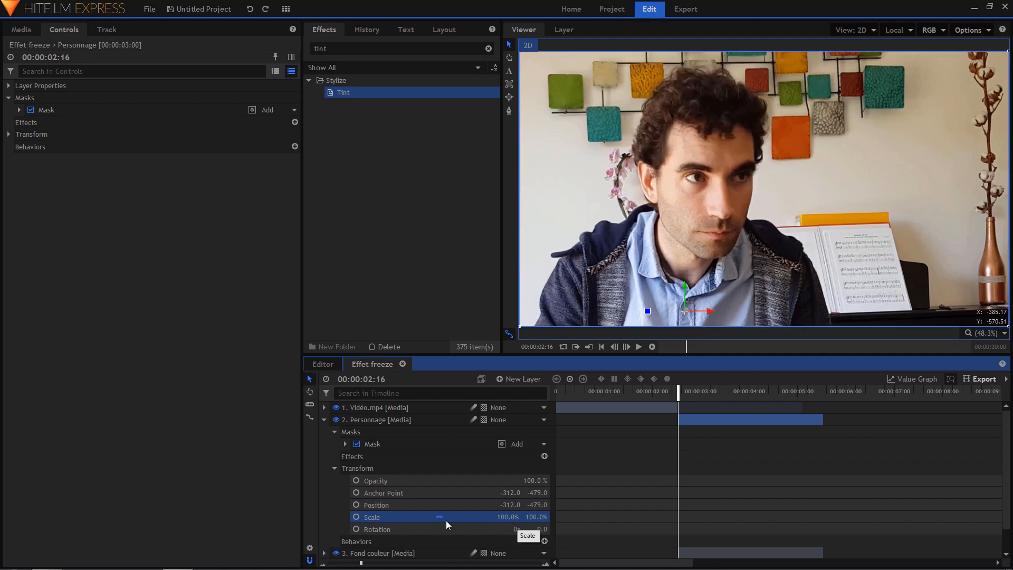
{"action": "left_click", "coordinate": [357, 518]}
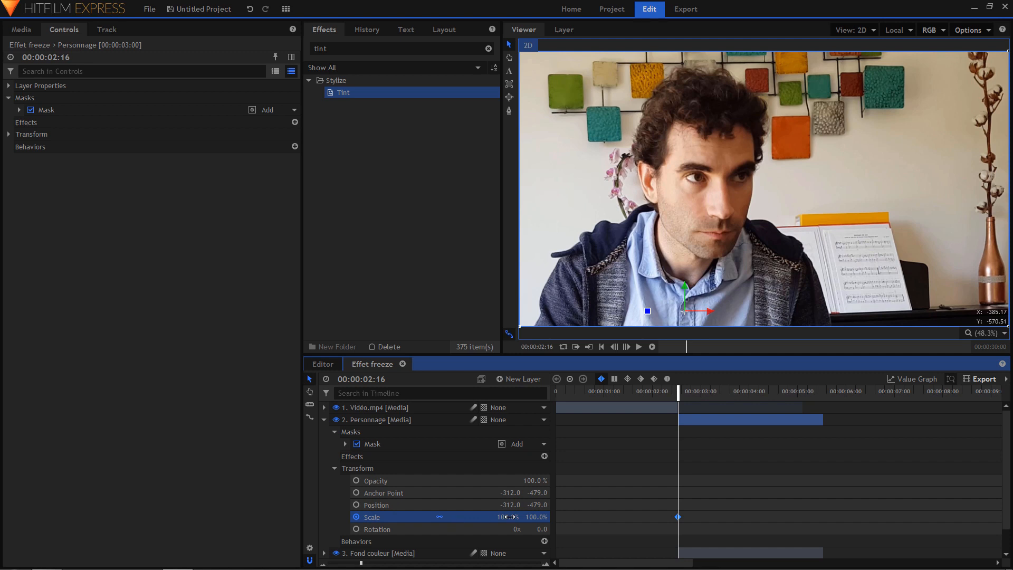
{"action": "scroll", "coordinate": [710, 441], "scroll_direction": "down", "scroll_amount": 2}
{"action": "scroll", "coordinate": [709, 438], "scroll_direction": "up", "scroll_amount": 2}
Step: Keyframe the Personnage scale at 133% at 00:00:02:24
{"action": "left_click_drag", "start_coordinate": [679, 390], "coordinate": [692, 396]}
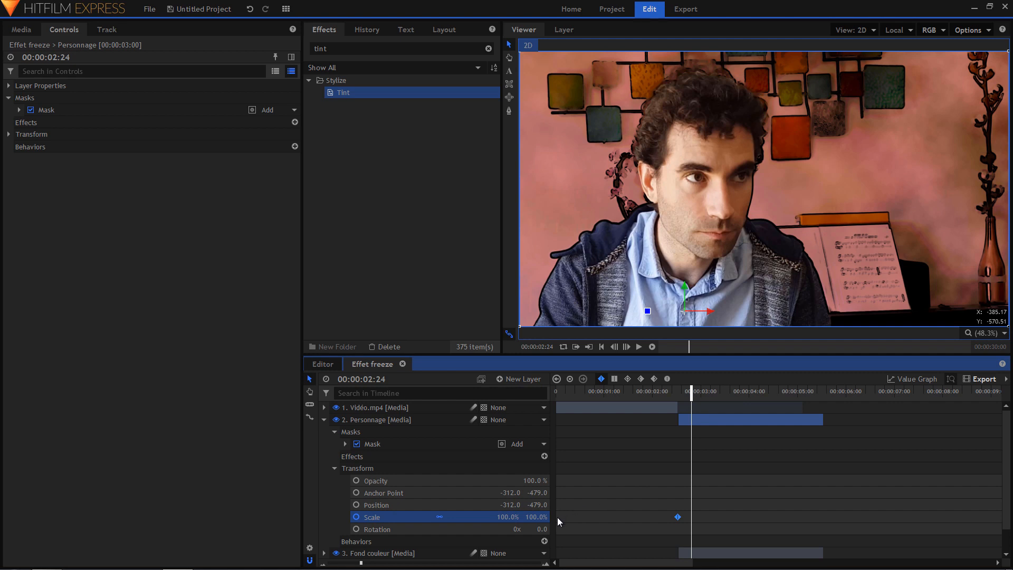
{"action": "left_click", "coordinate": [516, 517]}
{"action": "type", "text": "107"}
{"action": "key", "text": "Return"}
{"action": "left_click_drag", "start_coordinate": [512, 517], "coordinate": [526, 517]}
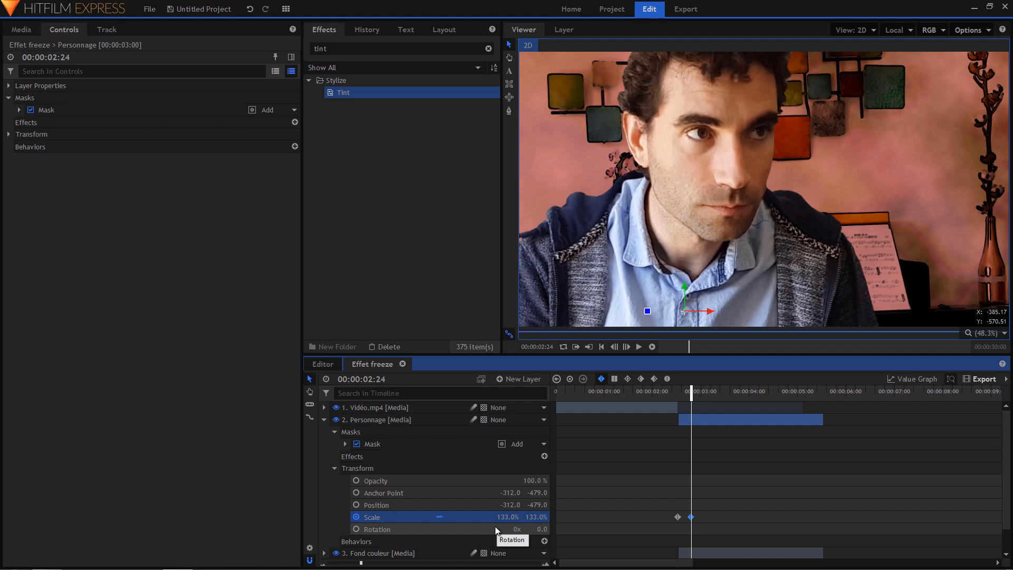
Step: Keyframe the Personnage position at -312, -479 at 00:00:02:16 and at -312, -640.5 at 00:00:02:24
{"action": "left_click", "coordinate": [556, 378]}
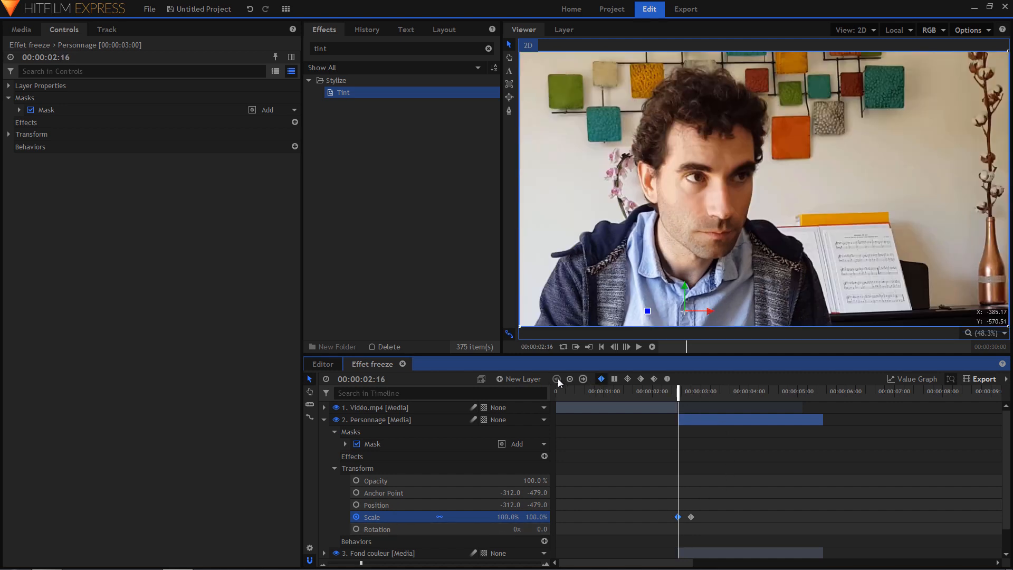
{"action": "left_click", "coordinate": [356, 505]}
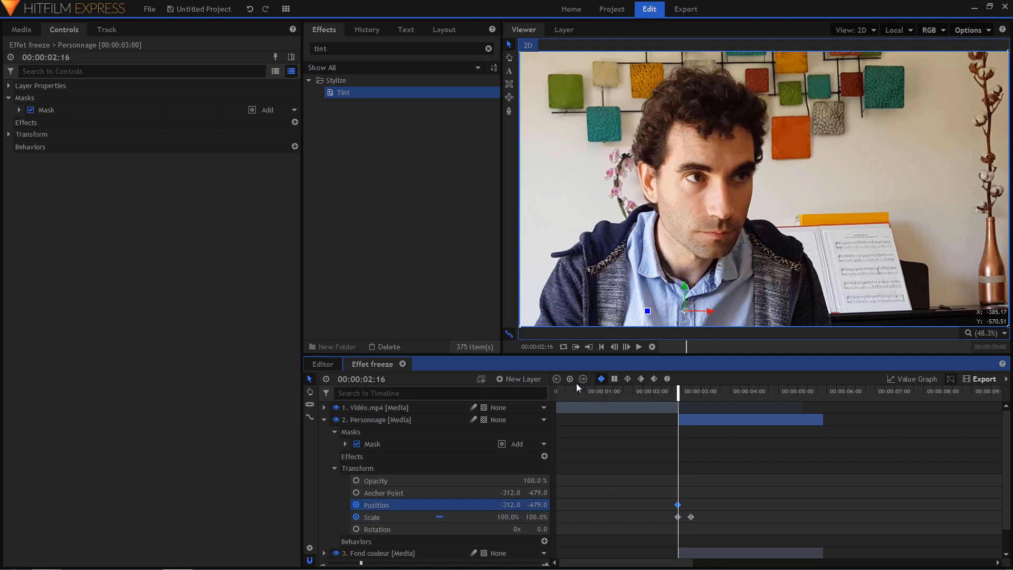
{"action": "left_click", "coordinate": [691, 516]}
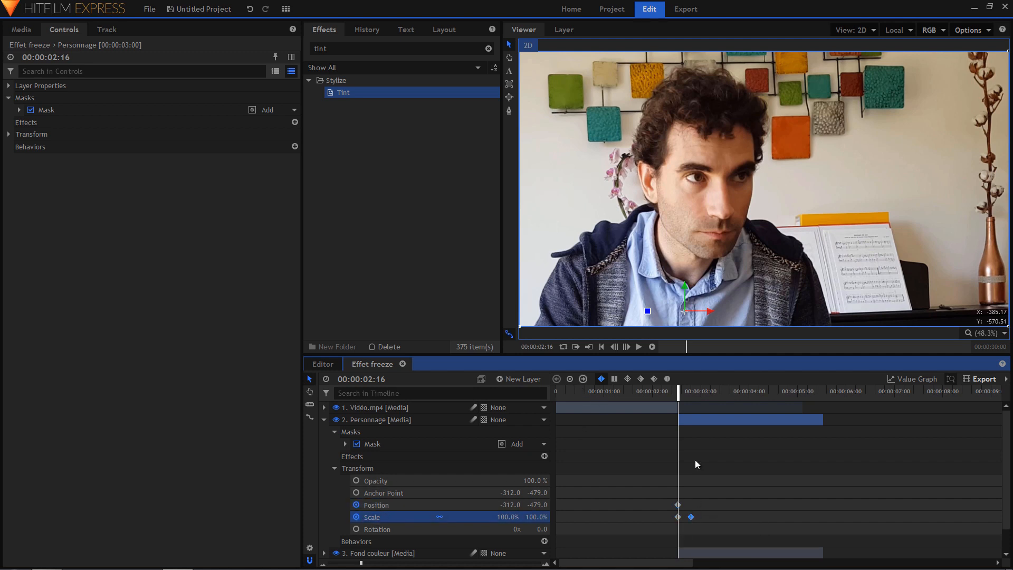
{"action": "left_click", "coordinate": [583, 378]}
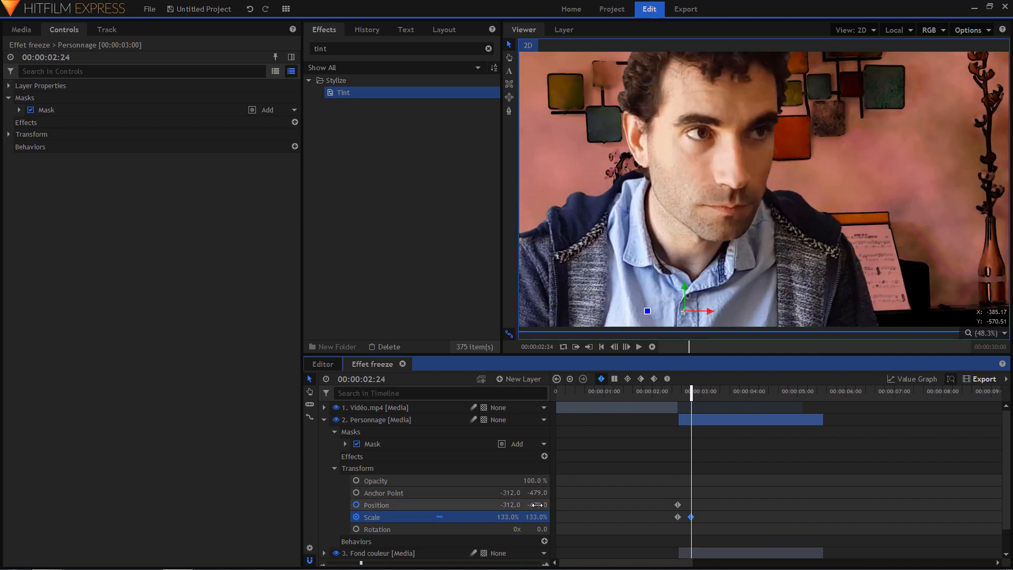
{"action": "left_click_drag", "start_coordinate": [685, 286], "coordinate": [688, 327]}
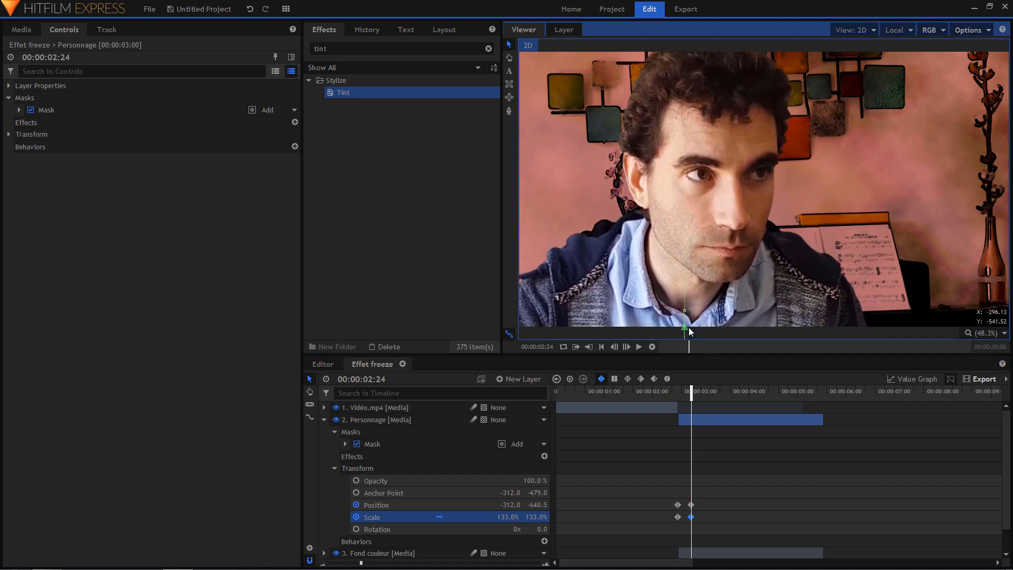
Step: Switch all four Personnage position and scale keyframes to Manual Bezier interpolation and play back the zoom
{"action": "left_click", "coordinate": [662, 392]}
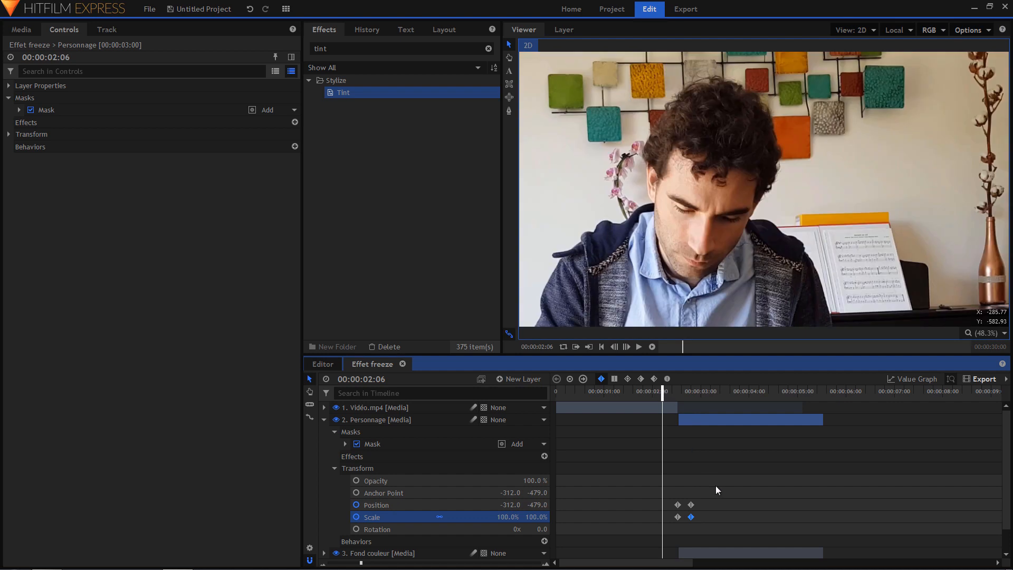
{"action": "left_click_drag", "start_coordinate": [716, 485], "coordinate": [677, 531]}
{"action": "left_click", "coordinate": [668, 379]}
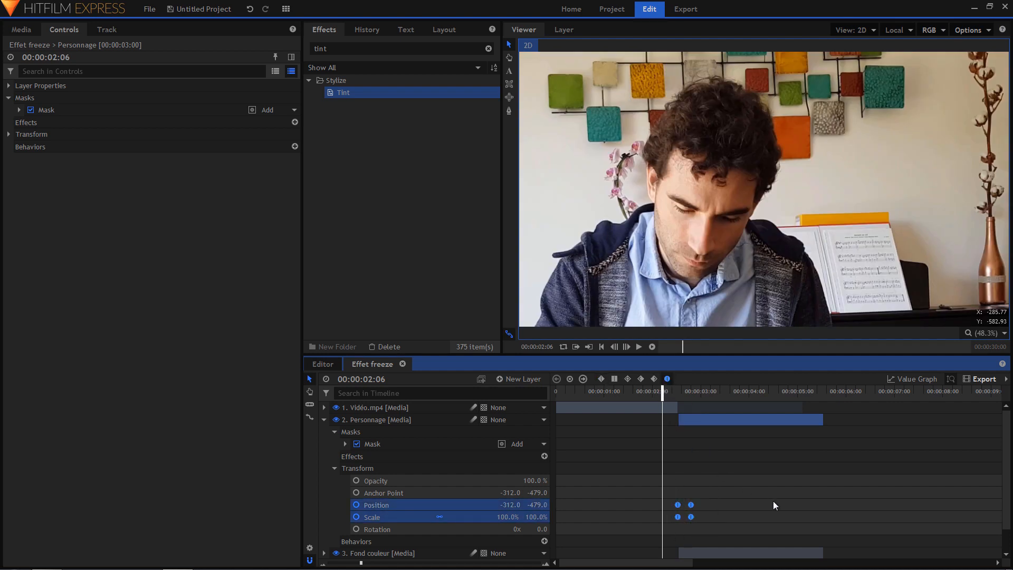
{"action": "key", "text": "space"}
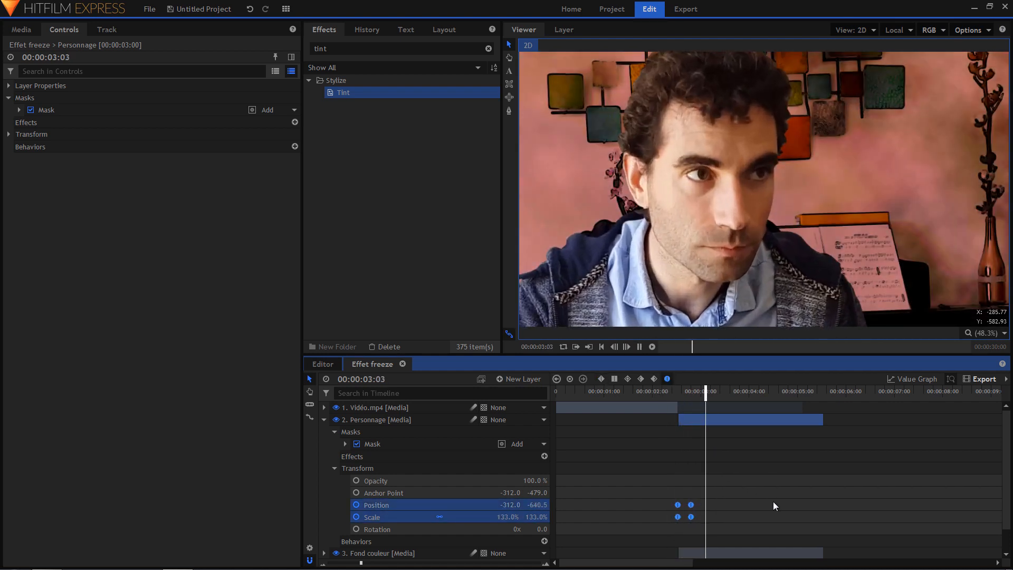
{"action": "key", "text": "space"}
Step: Slow the zoom by moving the second pair of position and scale keyframes to about 00:00:02:28, and play it back
{"action": "left_click_drag", "start_coordinate": [709, 491], "coordinate": [700, 516]}
{"action": "left_click", "coordinate": [666, 393]}
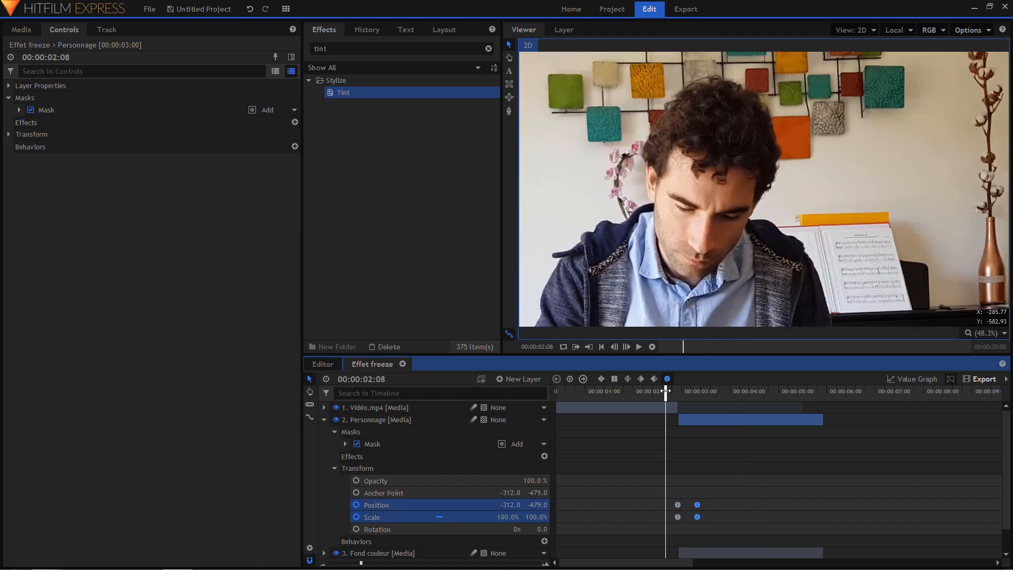
{"action": "key", "text": "space"}
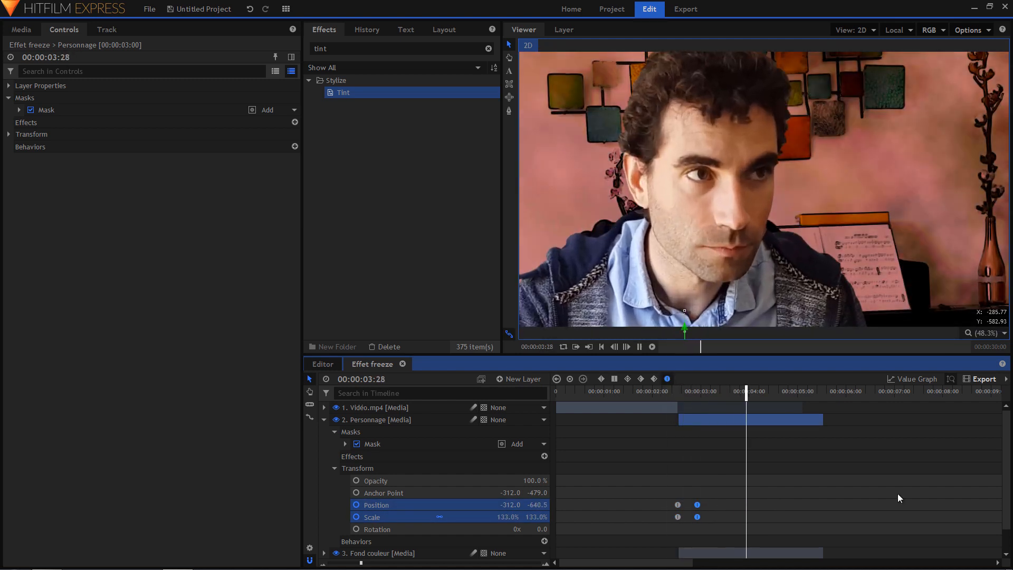
{"action": "key", "text": "space"}
{"action": "key", "text": "space"}
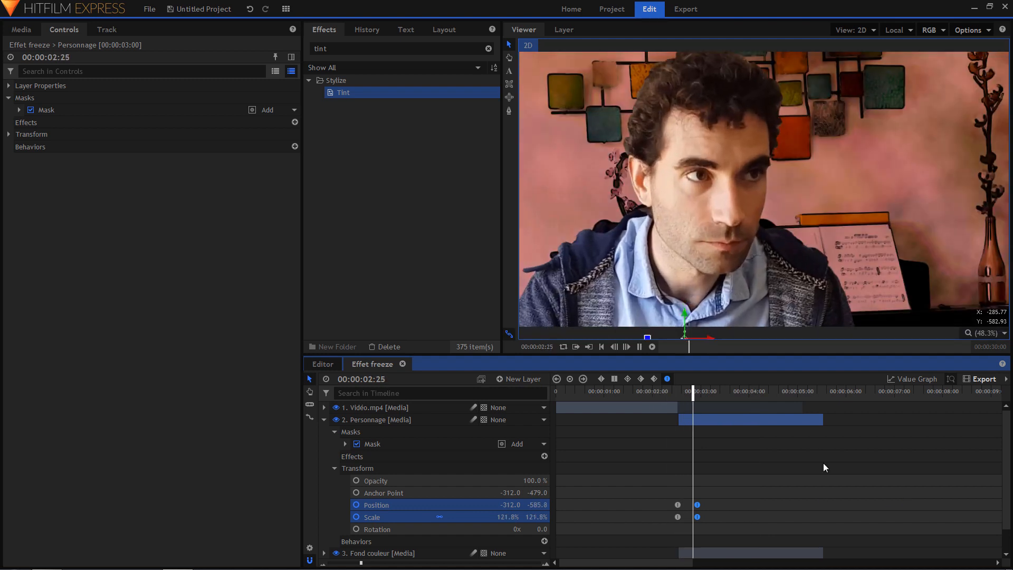
{"action": "key", "text": "space"}
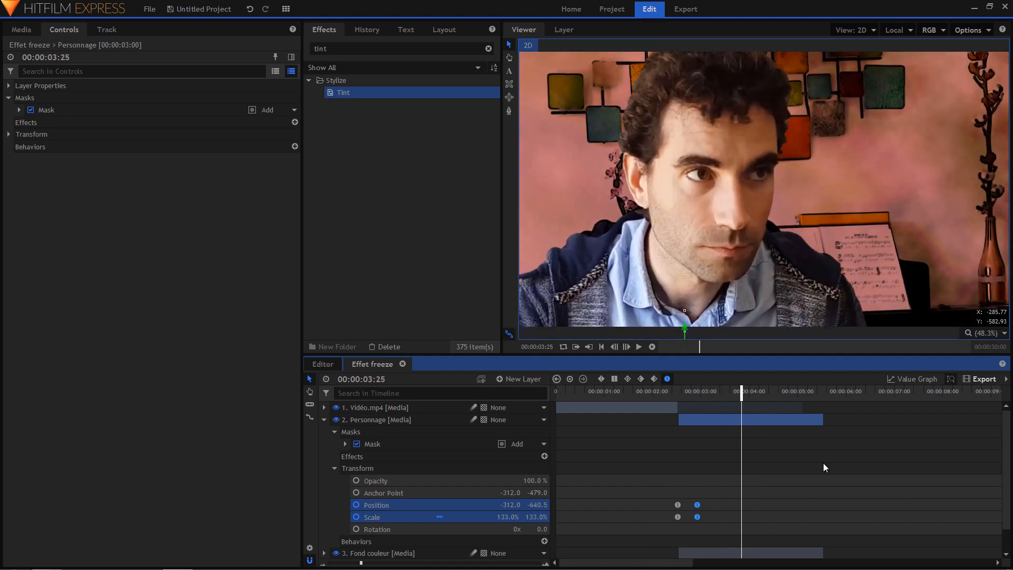
Step: Copy all four Personnage position and scale keyframes and paste them at 00:00:05:16, the end of the clip
{"action": "left_click_drag", "start_coordinate": [717, 493], "coordinate": [666, 529]}
{"action": "key", "text": "Down"}
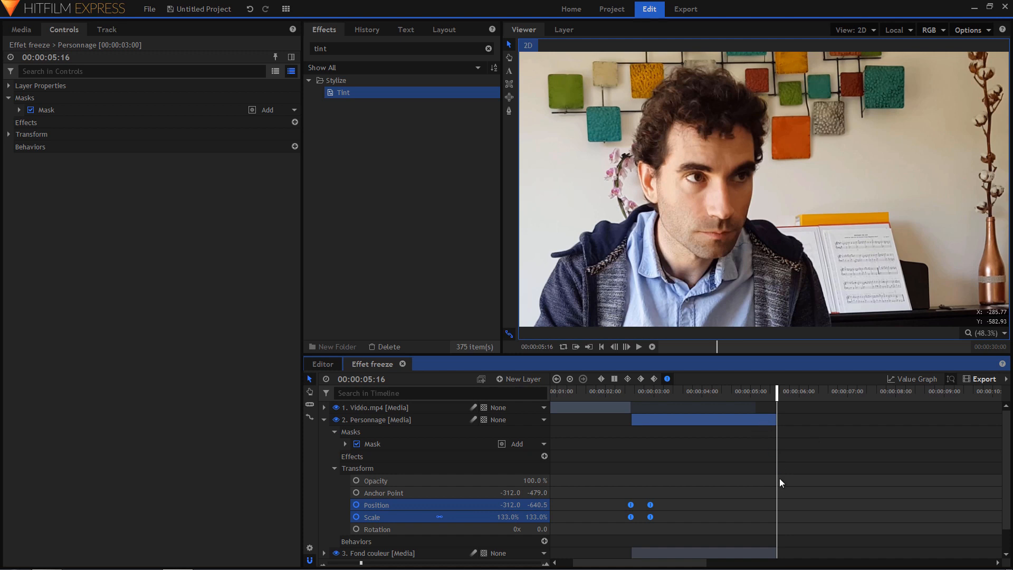
{"action": "key", "text": "ctrl+v"}
{"action": "left_click", "coordinate": [838, 488]}
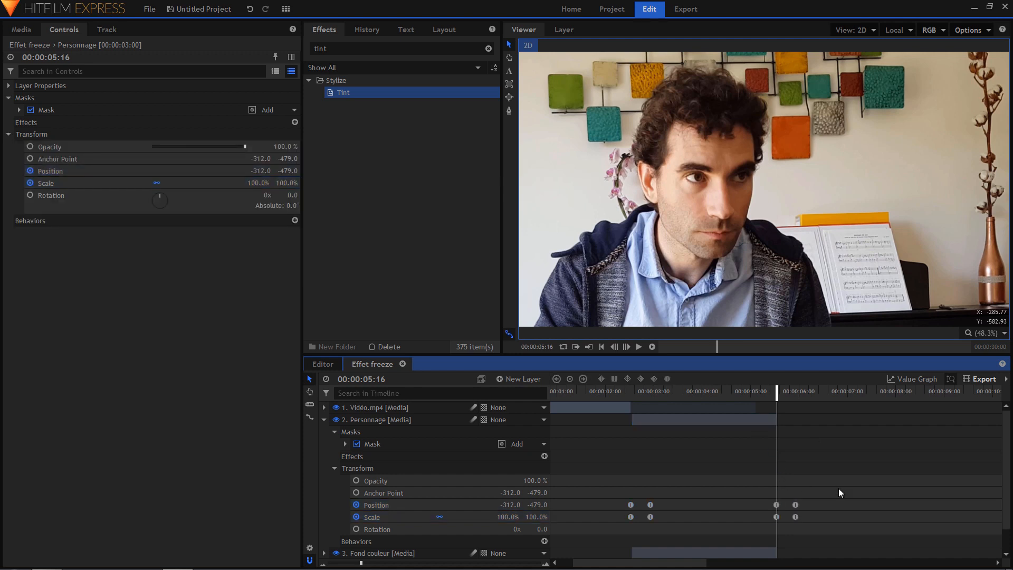
Step: Reverse the pasted zoom by moving its 133% scale and matching position keyframes to about 00:00:05:02, and play it back
{"action": "left_click_drag", "start_coordinate": [829, 470], "coordinate": [753, 517]}
{"action": "key", "text": "space"}
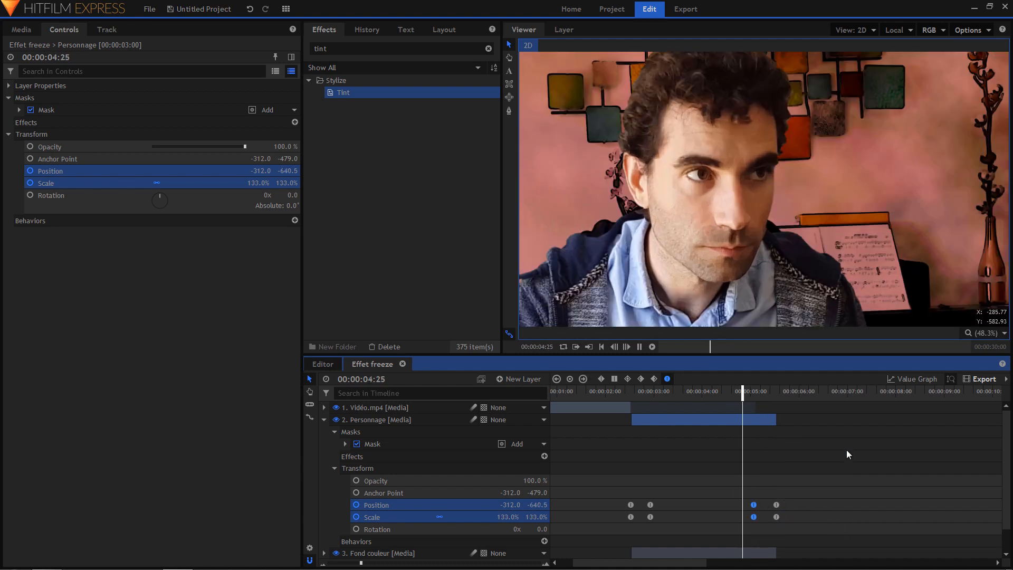
{"action": "key", "text": "space"}
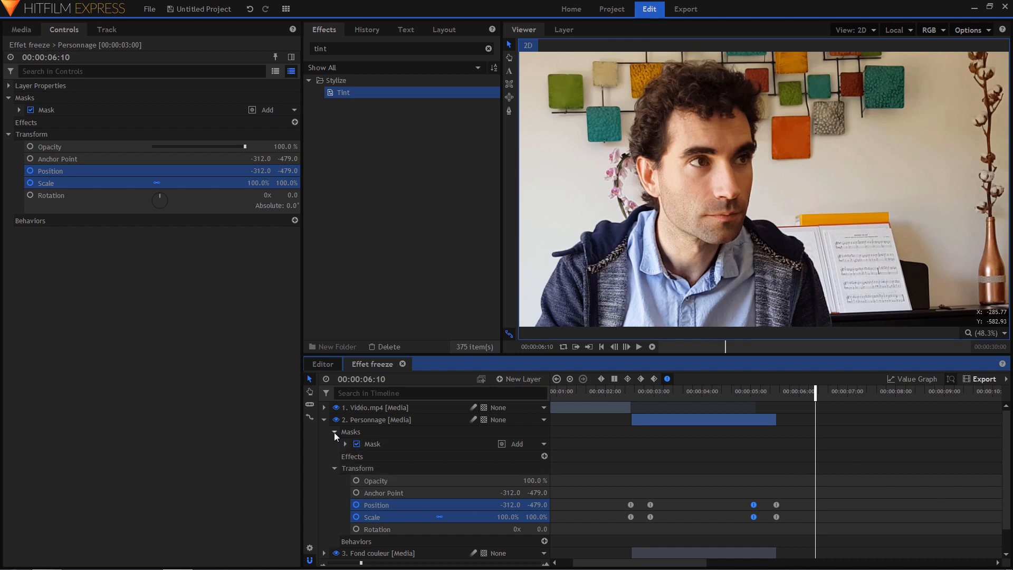
Step: Duplicate the Personnage layer and rename the copy Personnage couleur
{"action": "left_click", "coordinate": [324, 419]}
{"action": "left_click", "coordinate": [372, 420]}
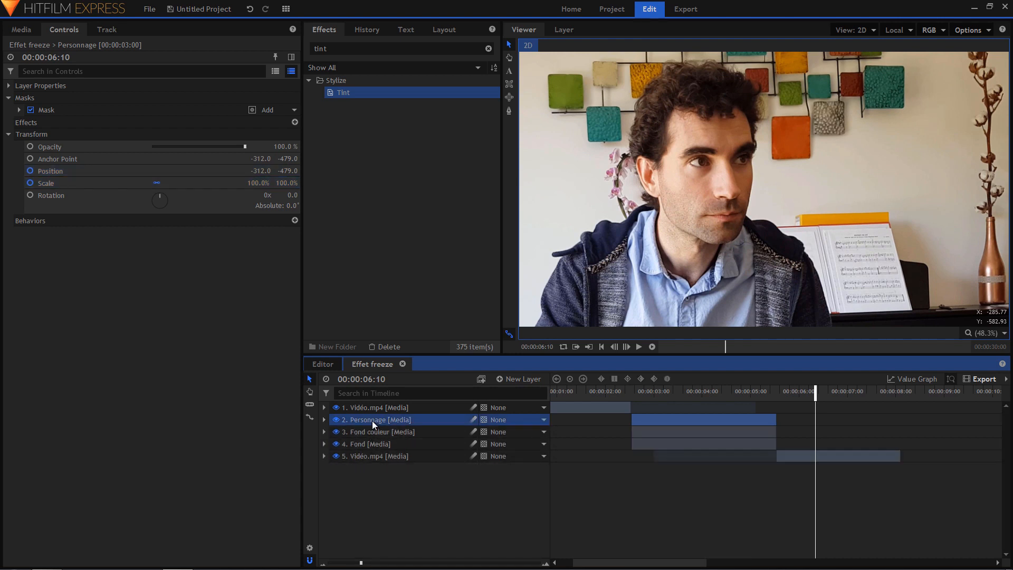
{"action": "key", "text": "ctrl+c"}
{"action": "key", "text": "ctrl+v"}
{"action": "double_click", "coordinate": [370, 407]}
{"action": "left_click", "coordinate": [385, 408]}
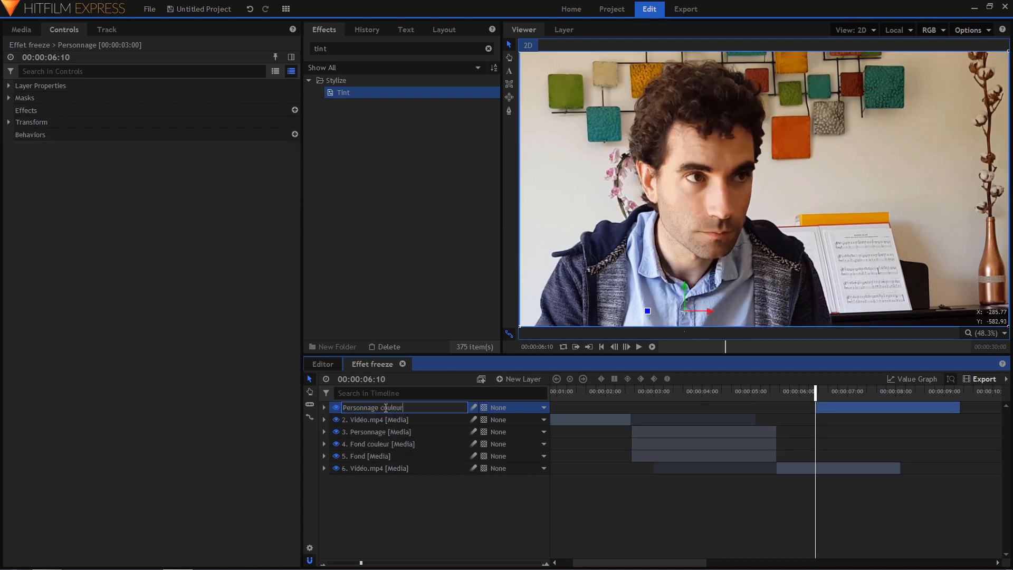
{"action": "key", "text": "Return"}
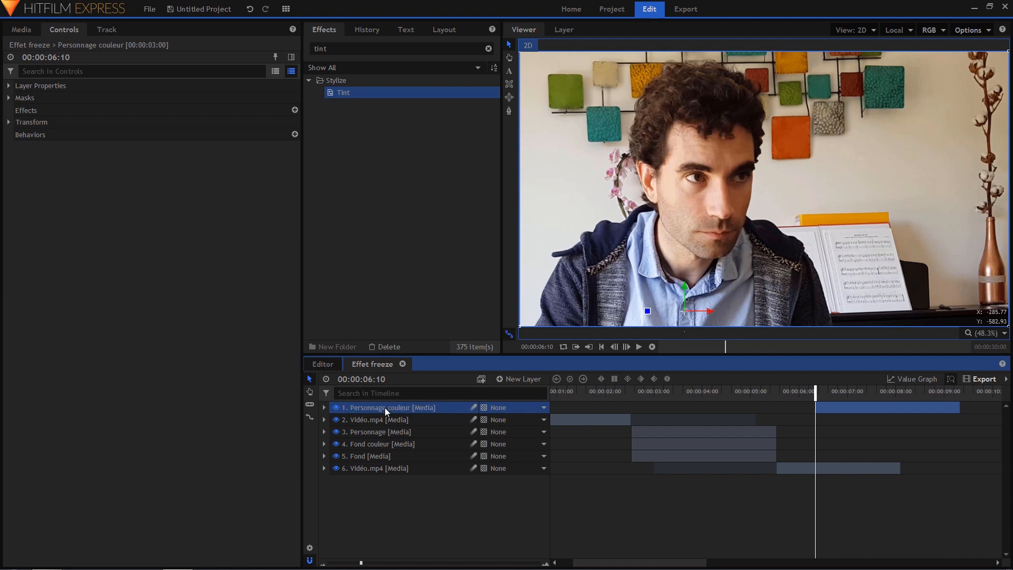
Step: Place Personnage couleur directly above Personnage with the clips aligned in time, and check its mask and transform keyframes
{"action": "left_click_drag", "start_coordinate": [375, 406], "coordinate": [372, 423]}
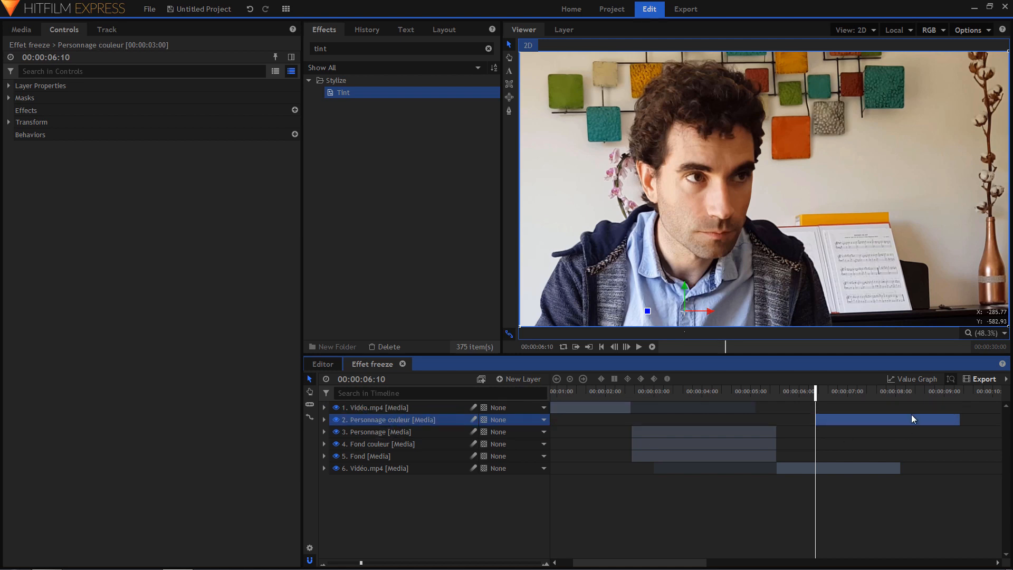
{"action": "left_click_drag", "start_coordinate": [890, 419], "coordinate": [711, 415]}
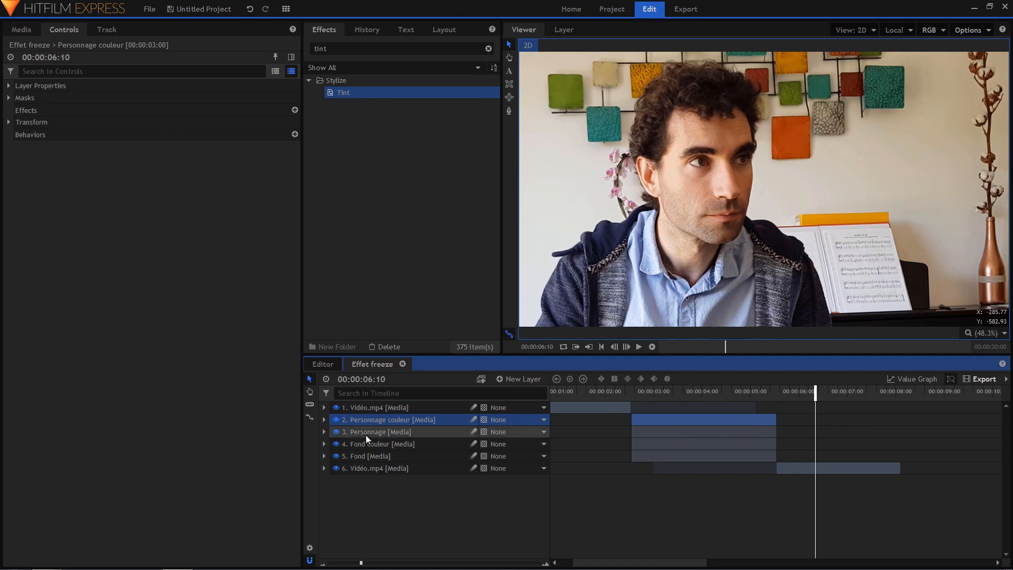
{"action": "left_click", "coordinate": [325, 419]}
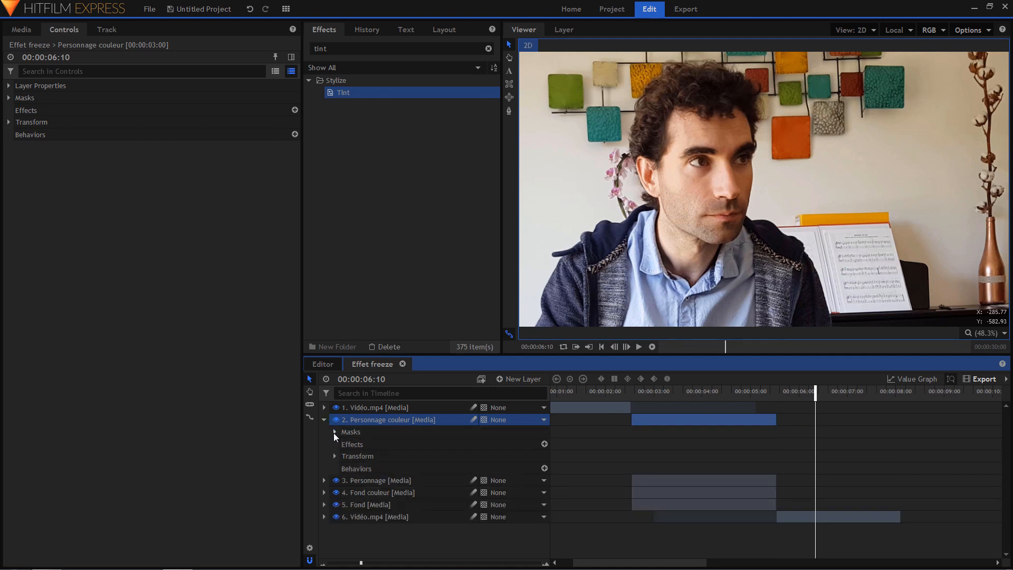
{"action": "left_click", "coordinate": [334, 432]}
{"action": "left_click", "coordinate": [346, 444]}
{"action": "left_click", "coordinate": [346, 444]}
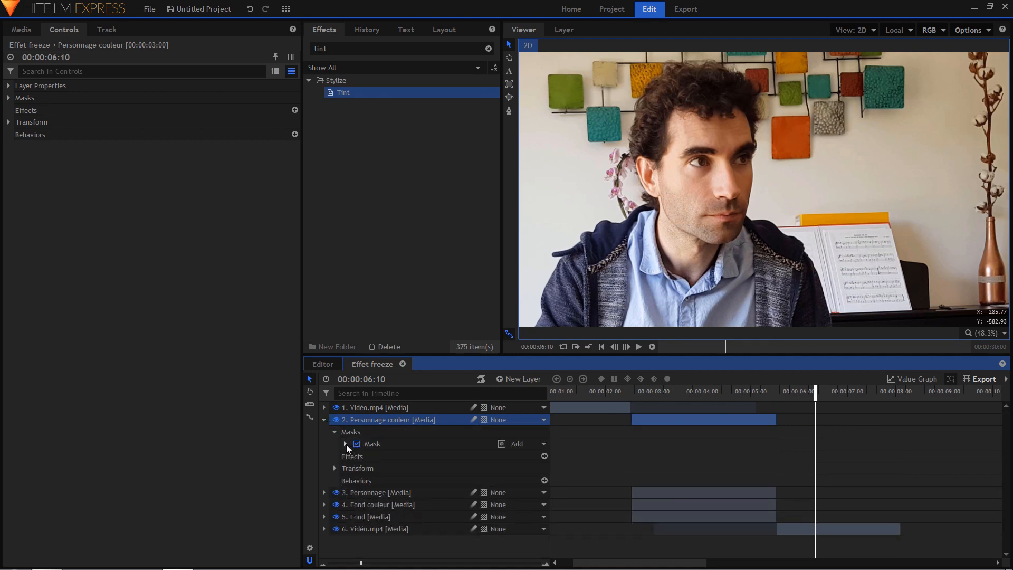
{"action": "left_click", "coordinate": [334, 431]}
{"action": "left_click", "coordinate": [334, 455]}
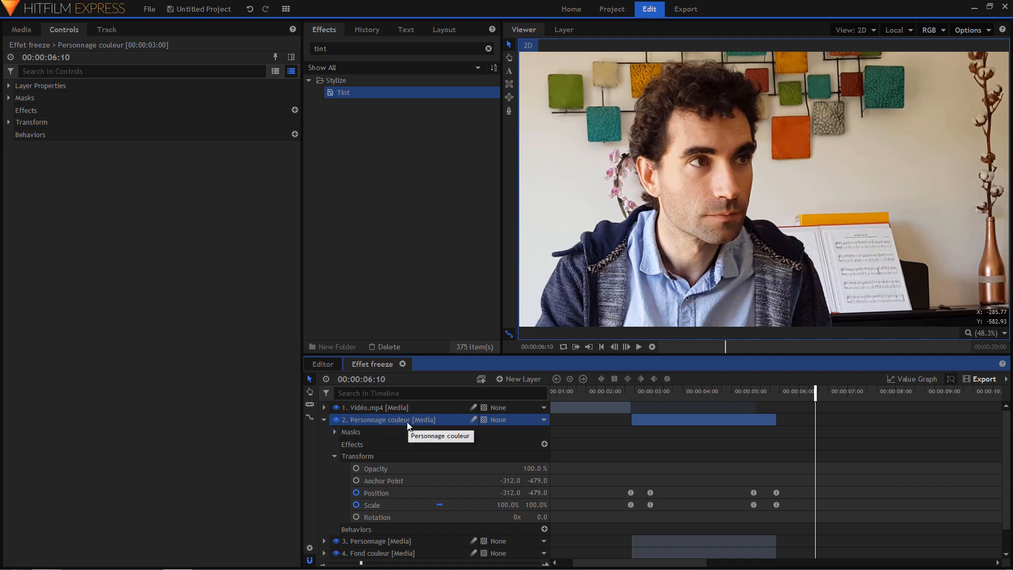
Step: Find the Sharpen effect, apply it to the Personnage couleur layer and show its settings
{"action": "left_click_drag", "start_coordinate": [339, 48], "coordinate": [295, 47]}
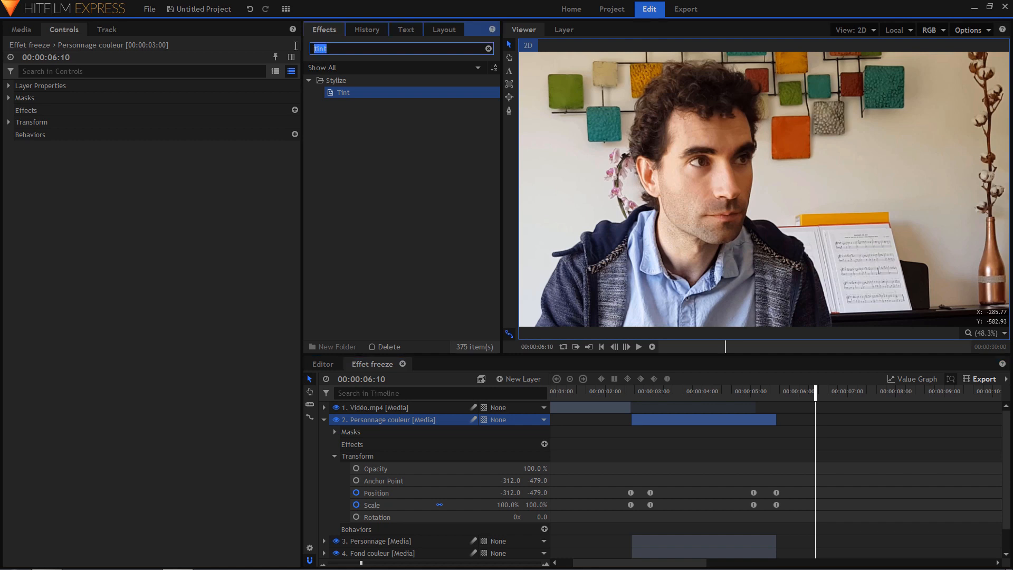
{"action": "type", "text": "shap"}
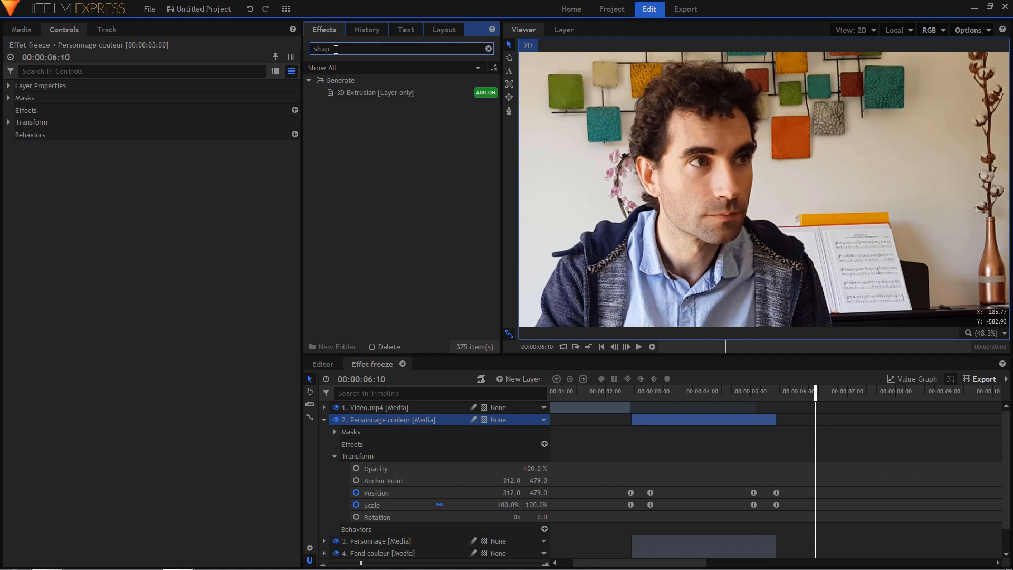
{"action": "key", "text": "BackSpace"}
{"action": "type", "text": "r"}
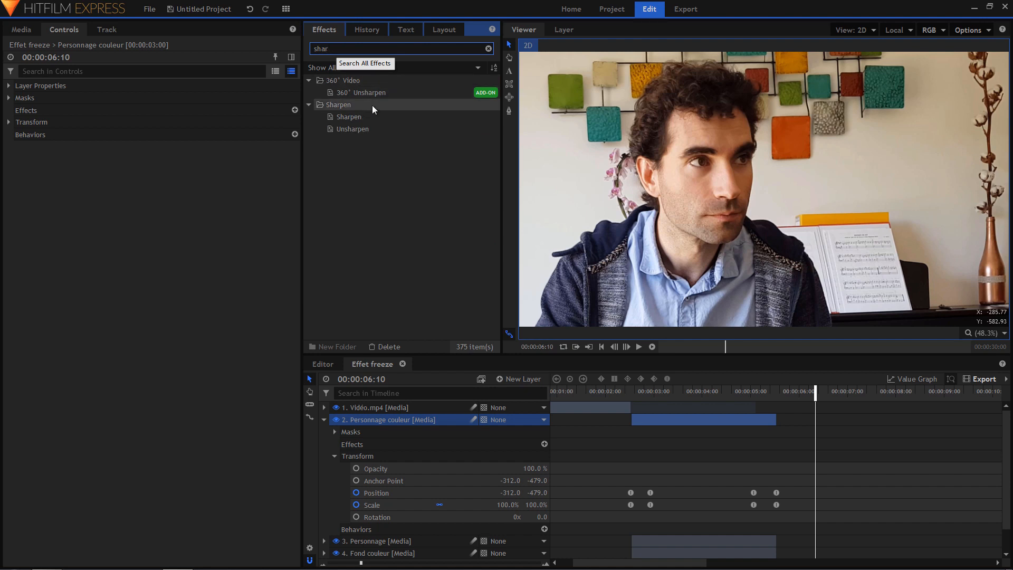
{"action": "left_click", "coordinate": [363, 121]}
{"action": "left_click_drag", "start_coordinate": [364, 122], "coordinate": [376, 427]}
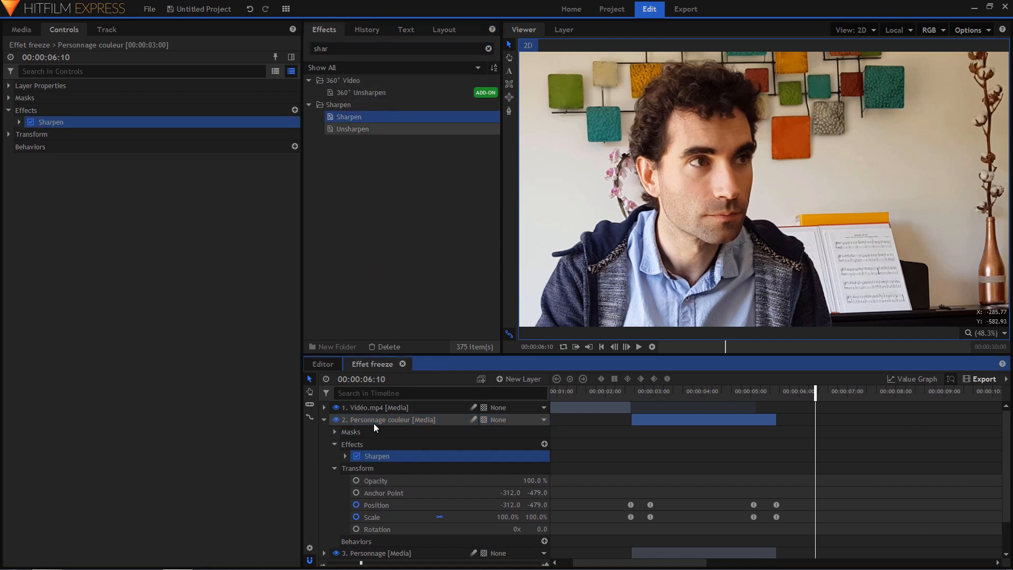
{"action": "left_click", "coordinate": [20, 121]}
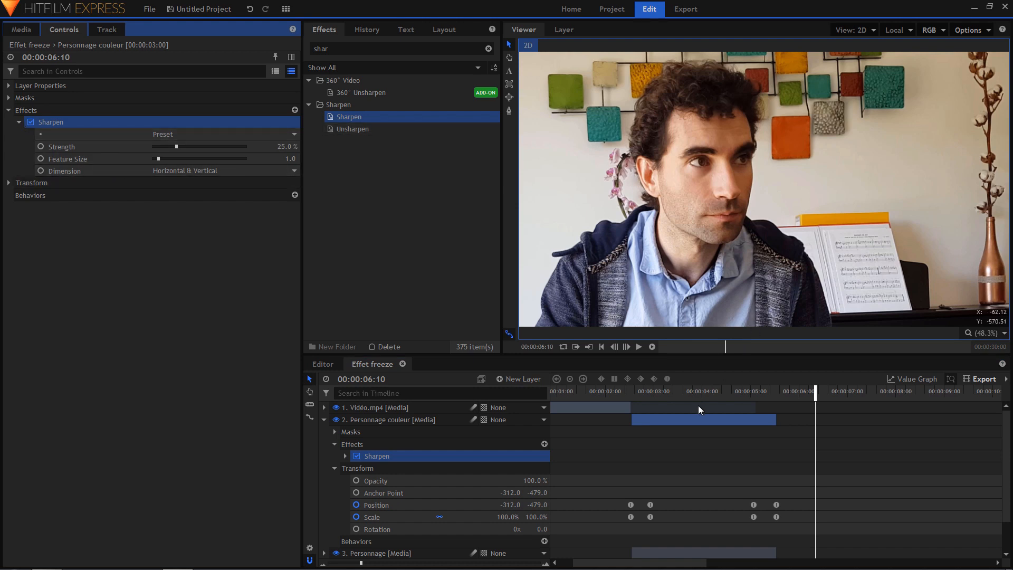
Step: Compare the frozen person with Sharpen off and on, and set the effect's Strength to 45% with it enabled
{"action": "left_click", "coordinate": [697, 391]}
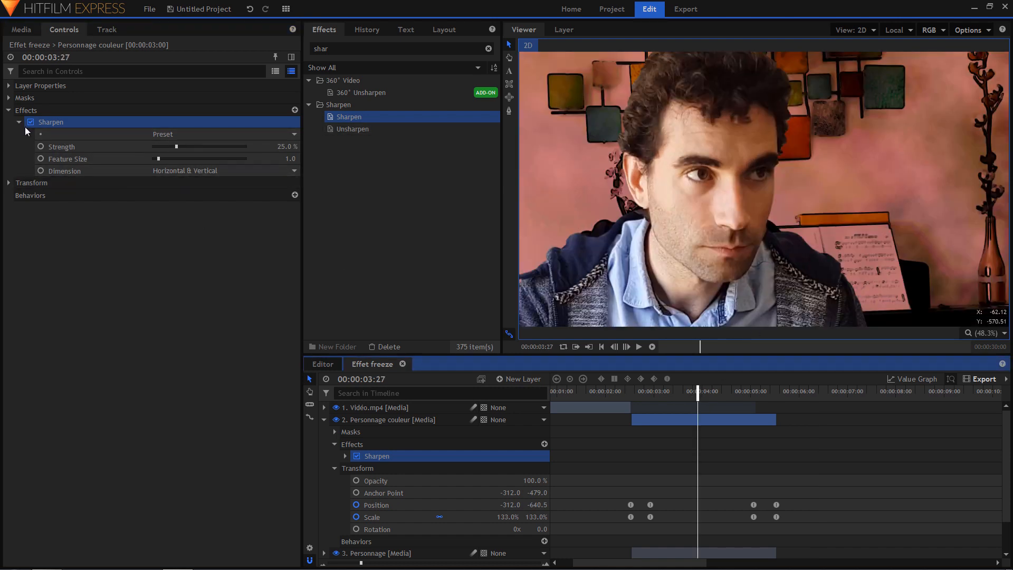
{"action": "left_click", "coordinate": [30, 122]}
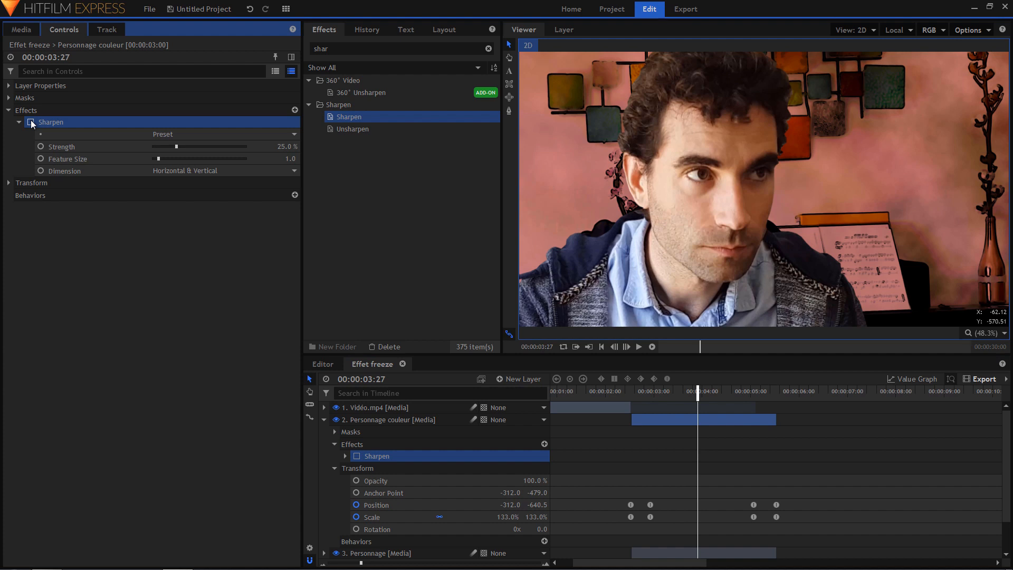
{"action": "left_click", "coordinate": [684, 394]}
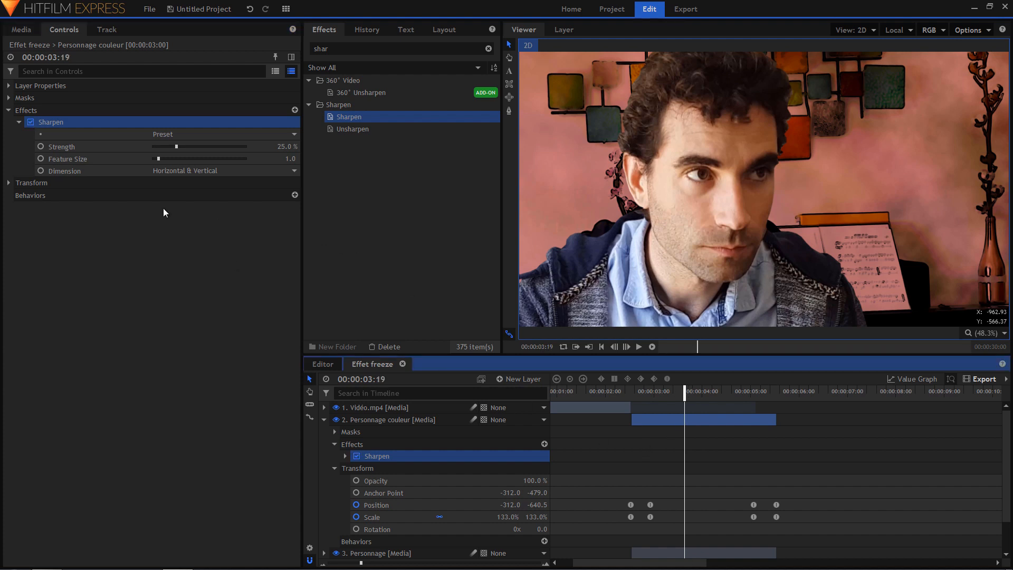
{"action": "left_click", "coordinate": [30, 123]}
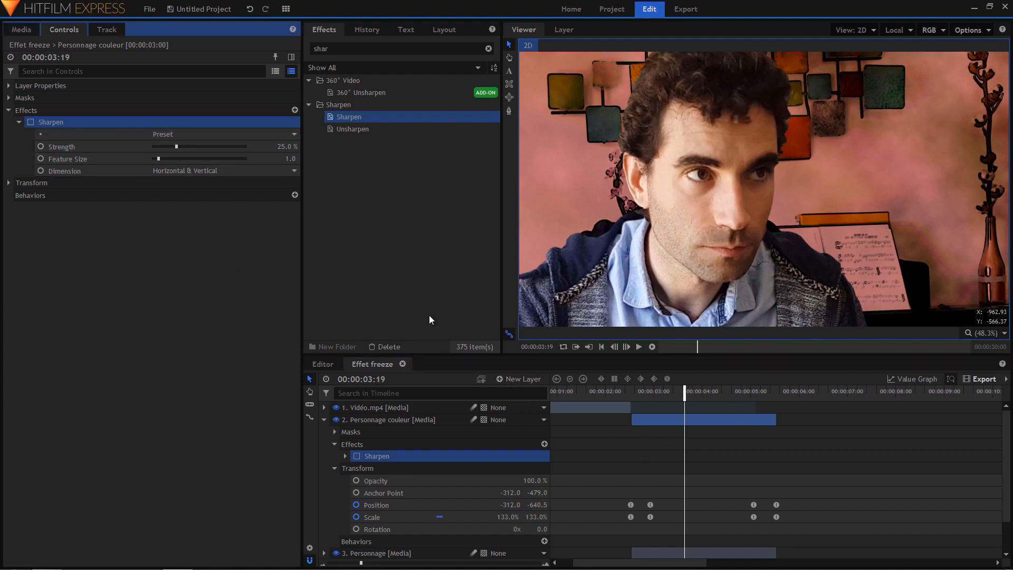
{"action": "left_click", "coordinate": [681, 394]}
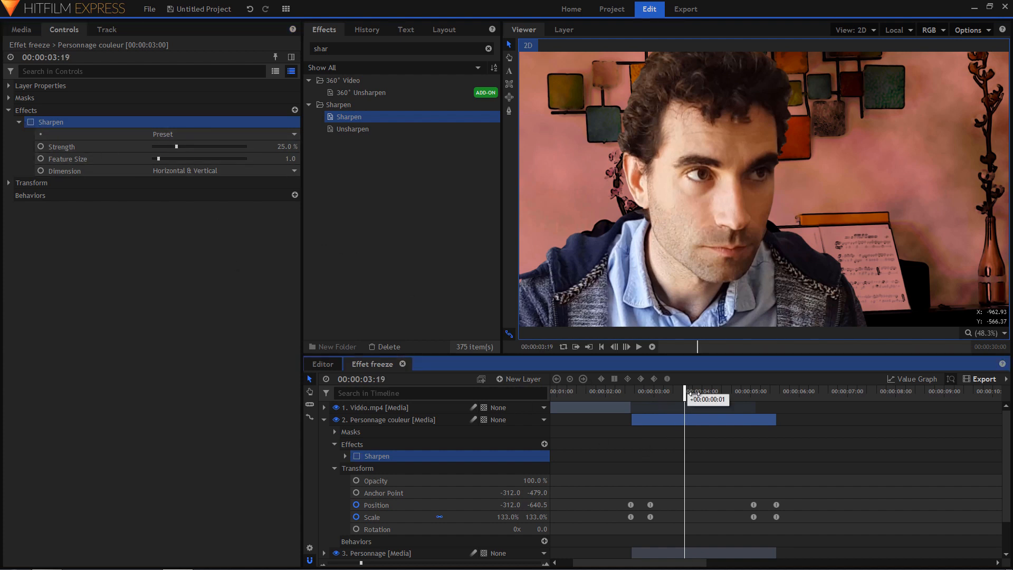
{"action": "left_click", "coordinate": [29, 122]}
{"action": "left_click_drag", "start_coordinate": [175, 147], "coordinate": [178, 147]}
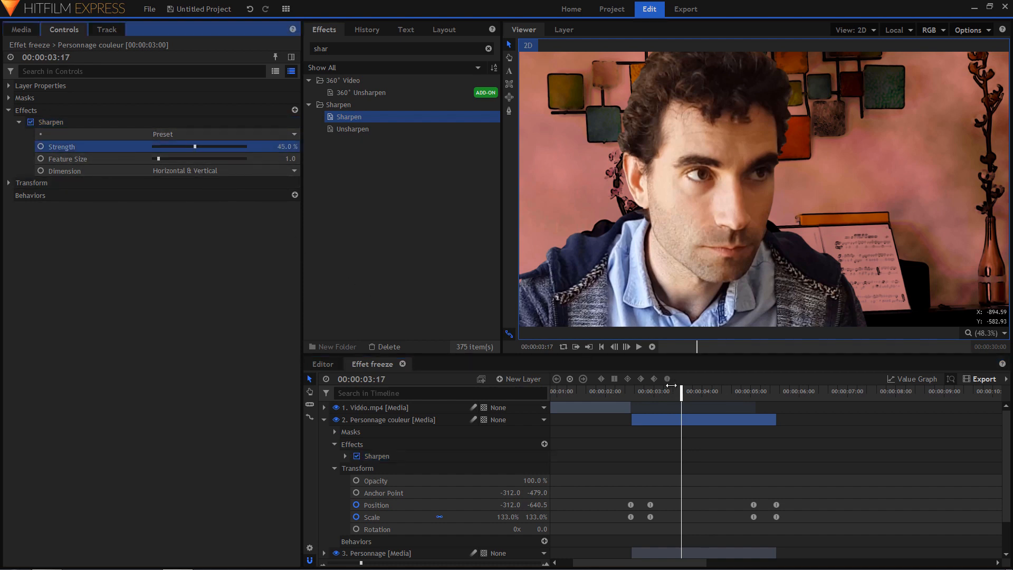
Step: Set the Sharpen effect's Feature Size to 4.6 on the Personnage couleur layer
{"action": "left_click_drag", "start_coordinate": [681, 391], "coordinate": [667, 390]}
{"action": "left_click_drag", "start_coordinate": [158, 158], "coordinate": [170, 161]}
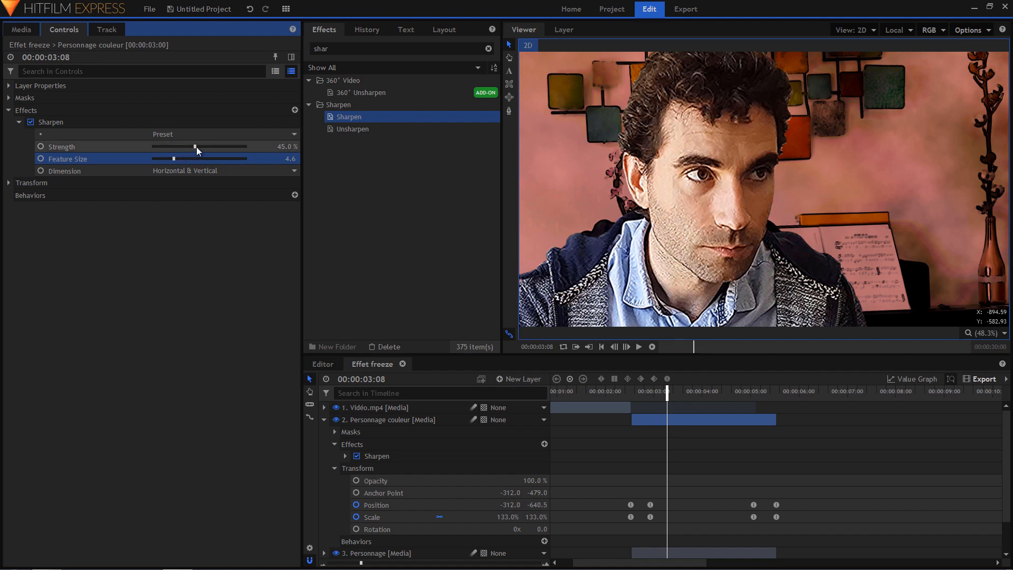
Step: Clear the effects search, add the Color Balance effect to Personnage couleur and show its settings
{"action": "double_click", "coordinate": [337, 49]}
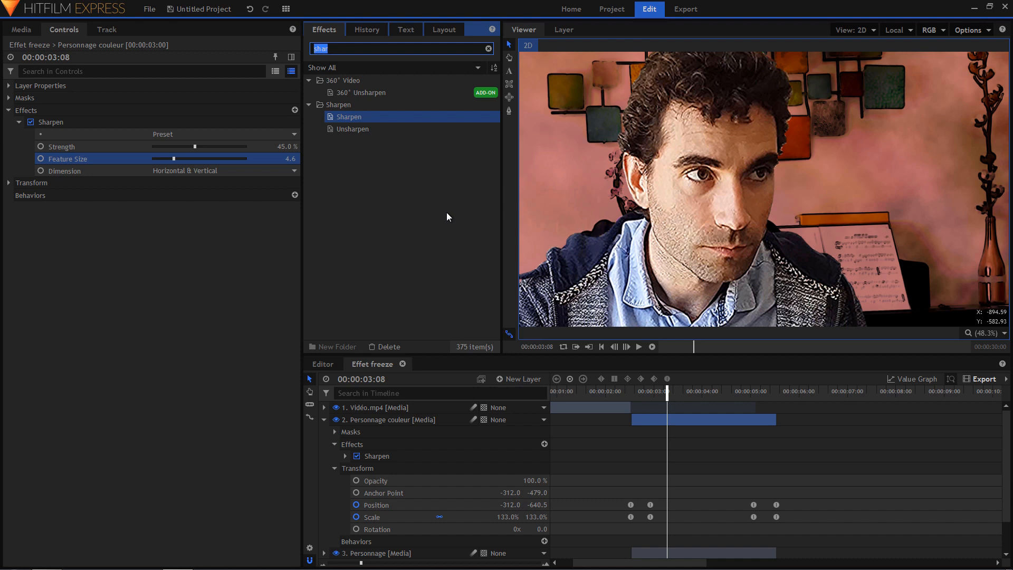
{"action": "key", "text": "BackSpace"}
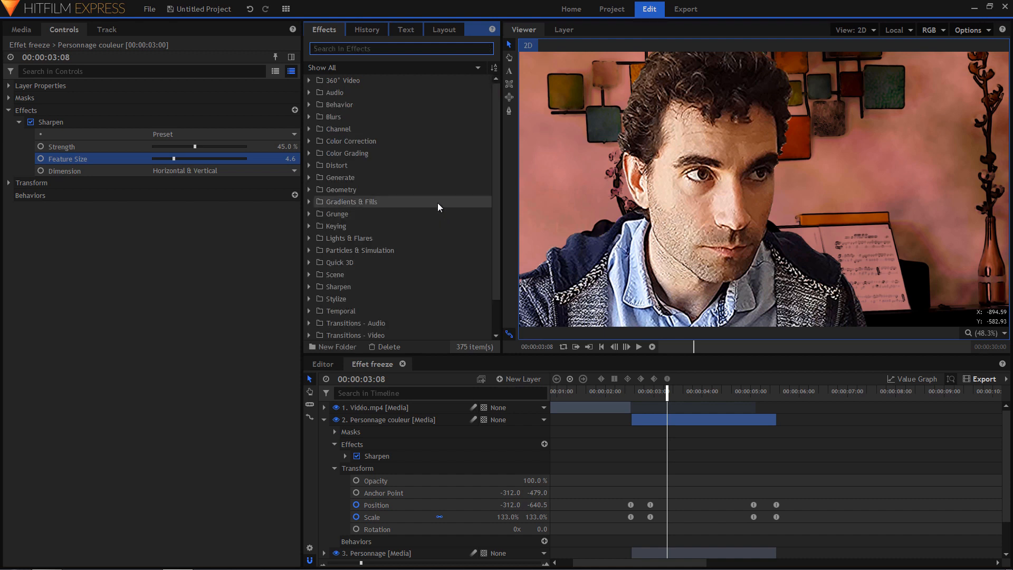
{"action": "left_click", "coordinate": [309, 140]}
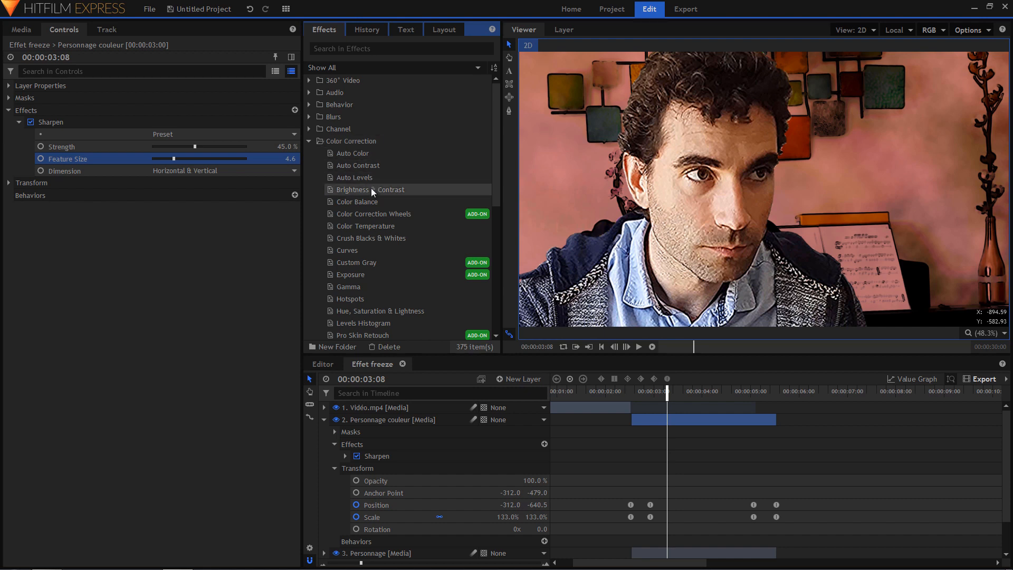
{"action": "left_click_drag", "start_coordinate": [366, 202], "coordinate": [87, 177]}
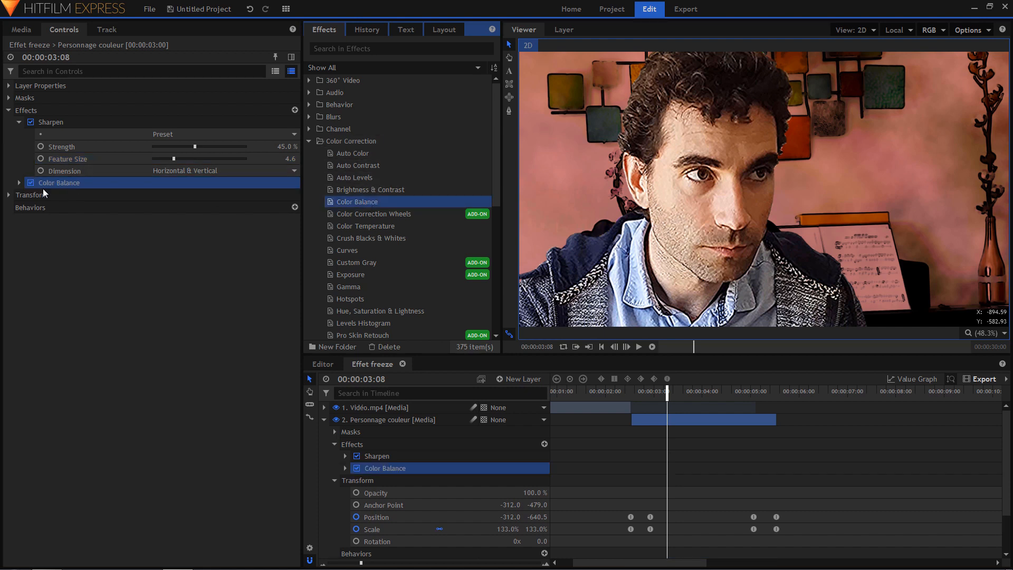
{"action": "left_click", "coordinate": [21, 182]}
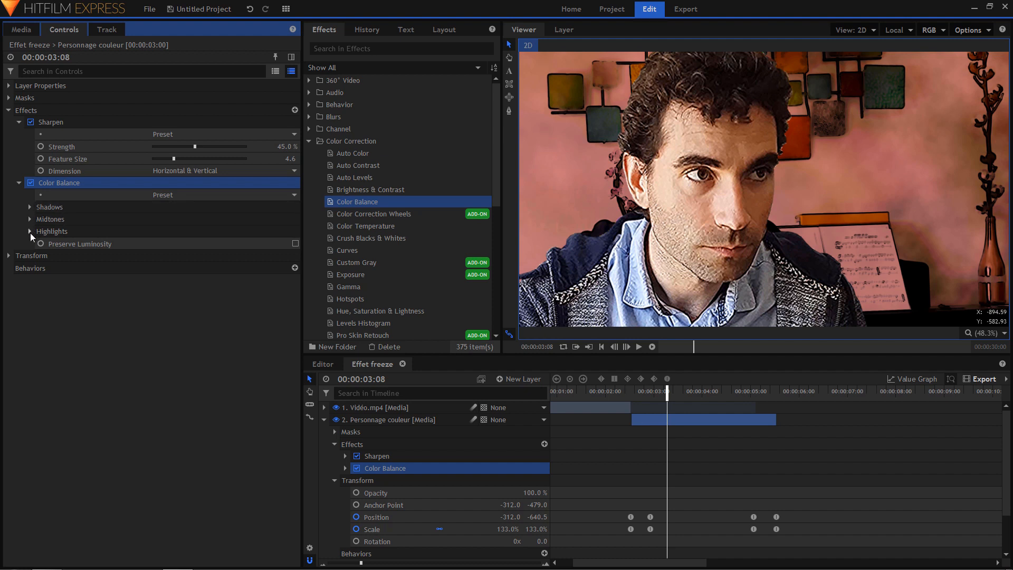
Step: Set the Color Balance highlights to red -52, green -30 and blue 50
{"action": "left_click", "coordinate": [29, 231]}
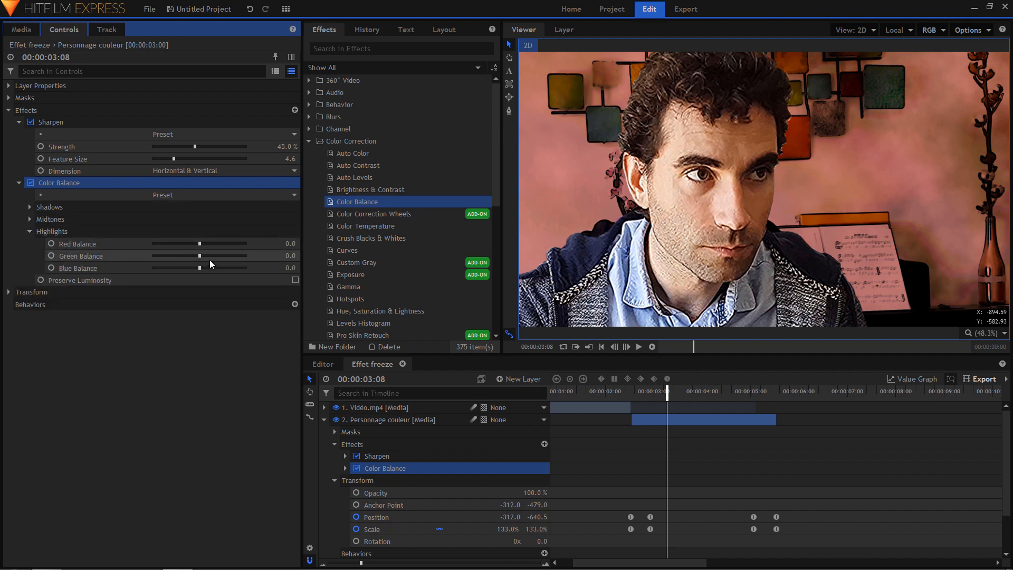
{"action": "left_click_drag", "start_coordinate": [200, 267], "coordinate": [177, 254]}
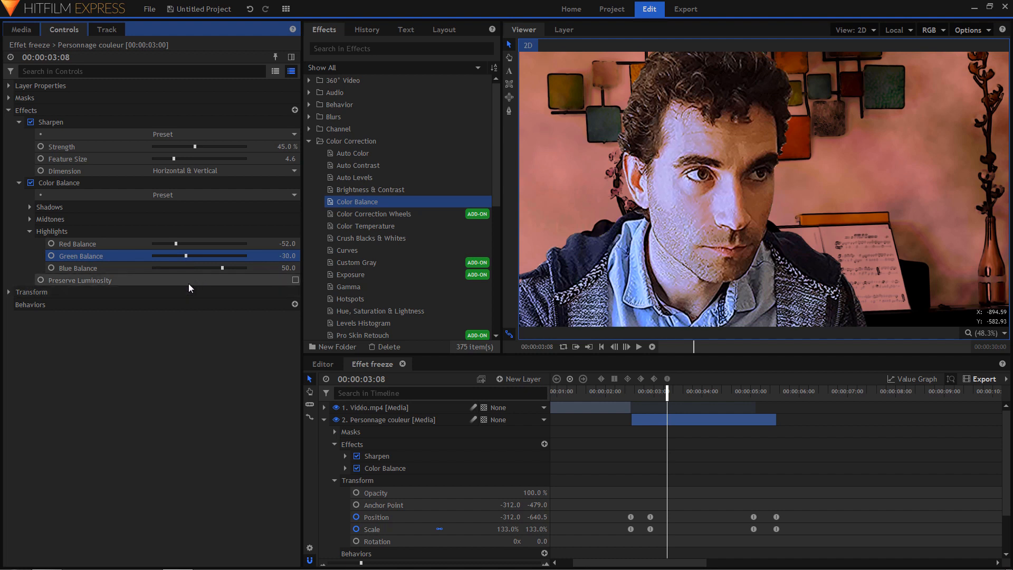
{"action": "left_click", "coordinate": [29, 231]}
Step: Set the Color Balance midtones to red 38, green -22, blue -30 and the shadows to red -28, green -24, blue 62
{"action": "left_click", "coordinate": [30, 219]}
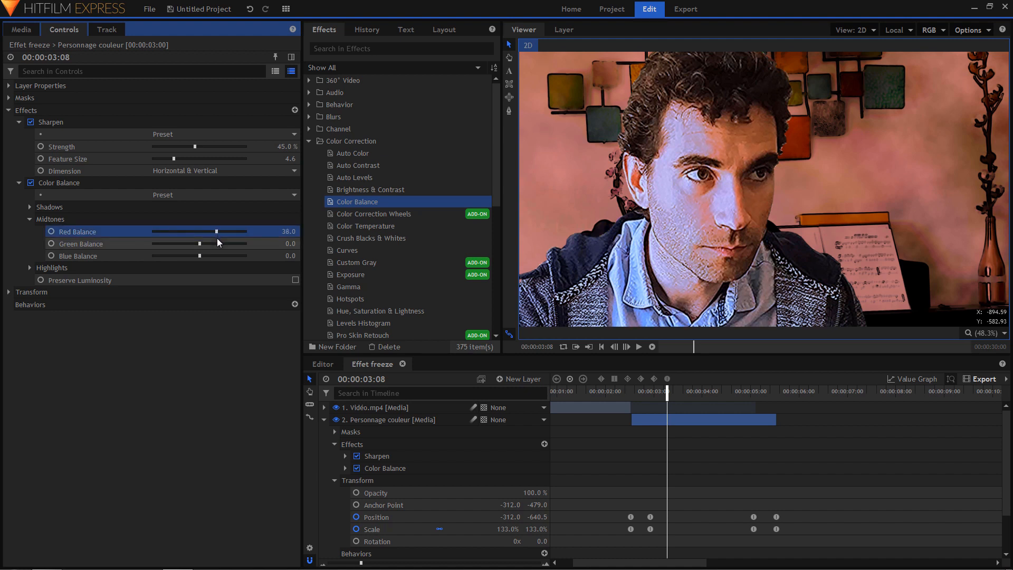
{"action": "left_click_drag", "start_coordinate": [202, 243], "coordinate": [191, 219]}
{"action": "left_click", "coordinate": [29, 207]}
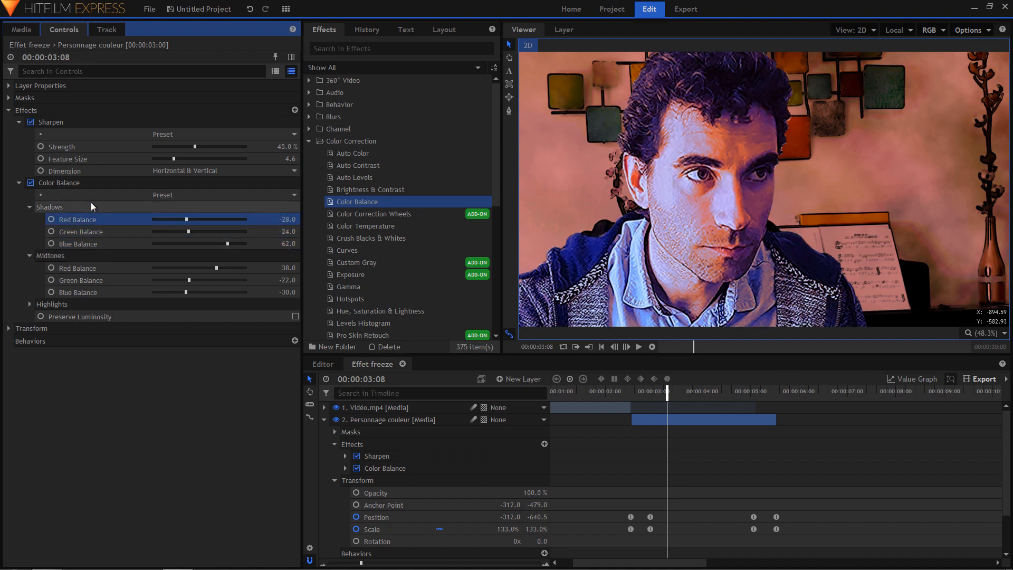
{"action": "left_click", "coordinate": [20, 183]}
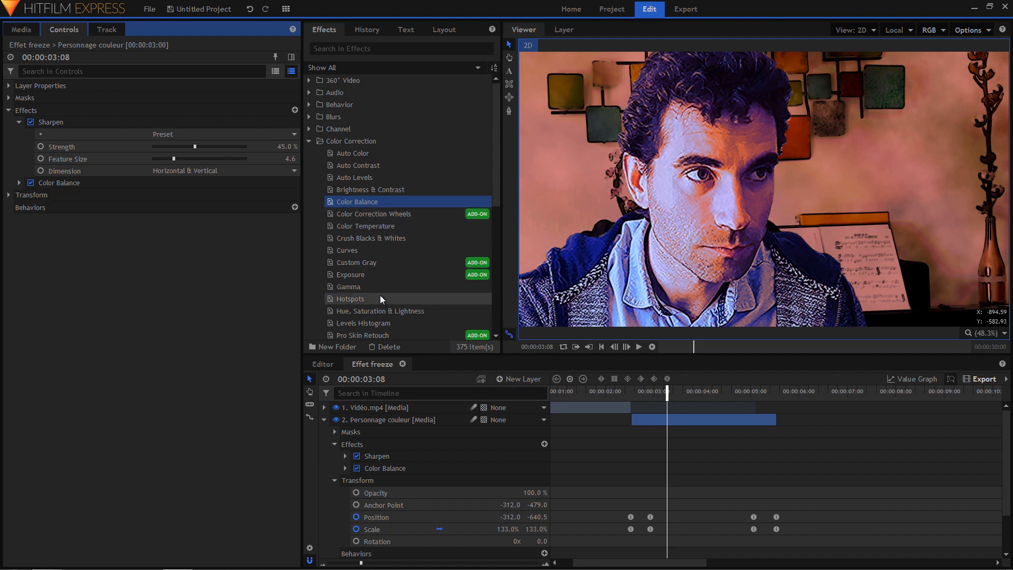
Step: Add the Curves effect to Personnage couleur and raise its RGB curve with one upper and one lower point
{"action": "left_click_drag", "start_coordinate": [364, 251], "coordinate": [99, 209]}
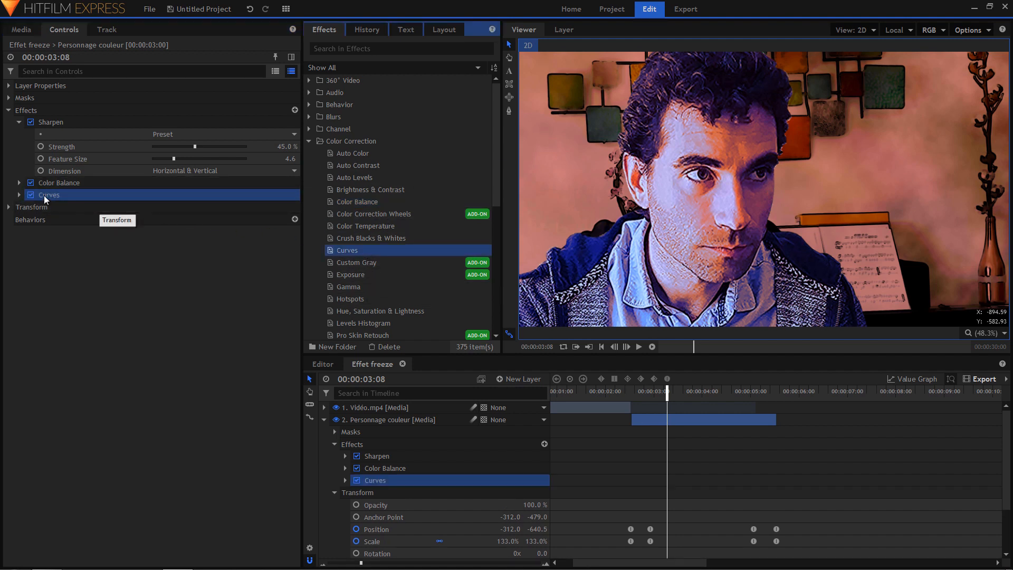
{"action": "left_click", "coordinate": [20, 196]}
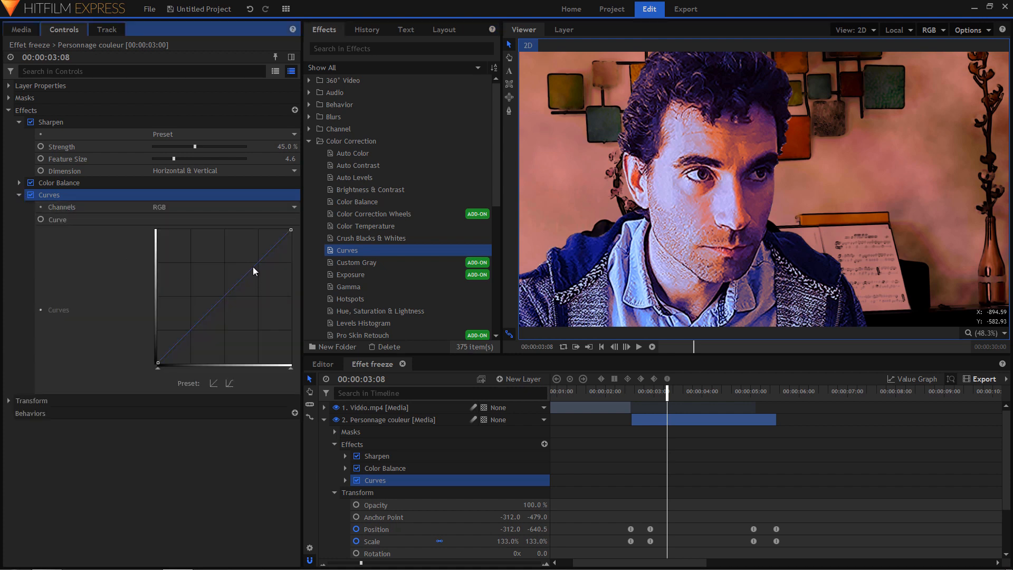
{"action": "left_click_drag", "start_coordinate": [254, 267], "coordinate": [241, 258]}
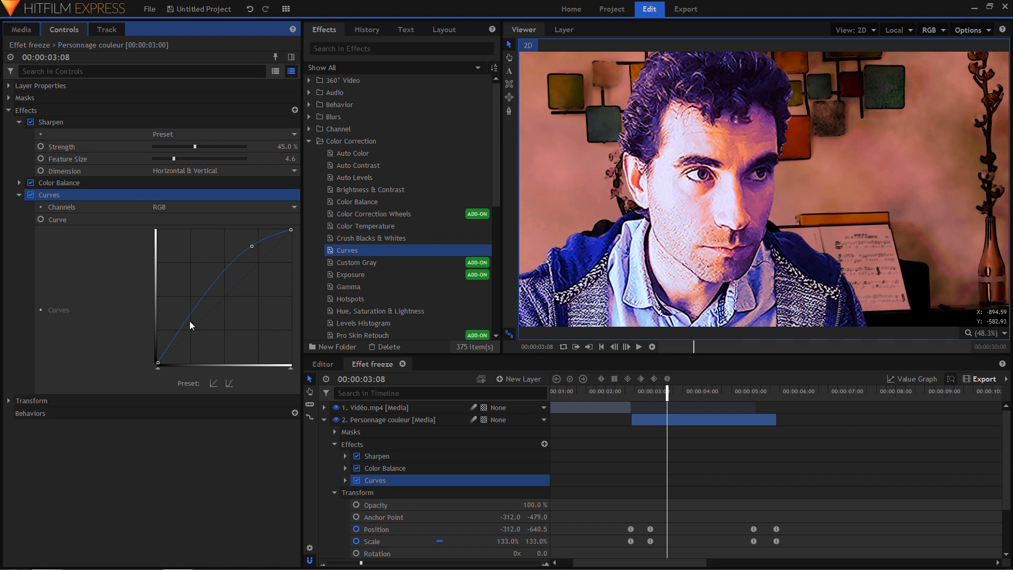
{"action": "left_click_drag", "start_coordinate": [184, 322], "coordinate": [197, 309]}
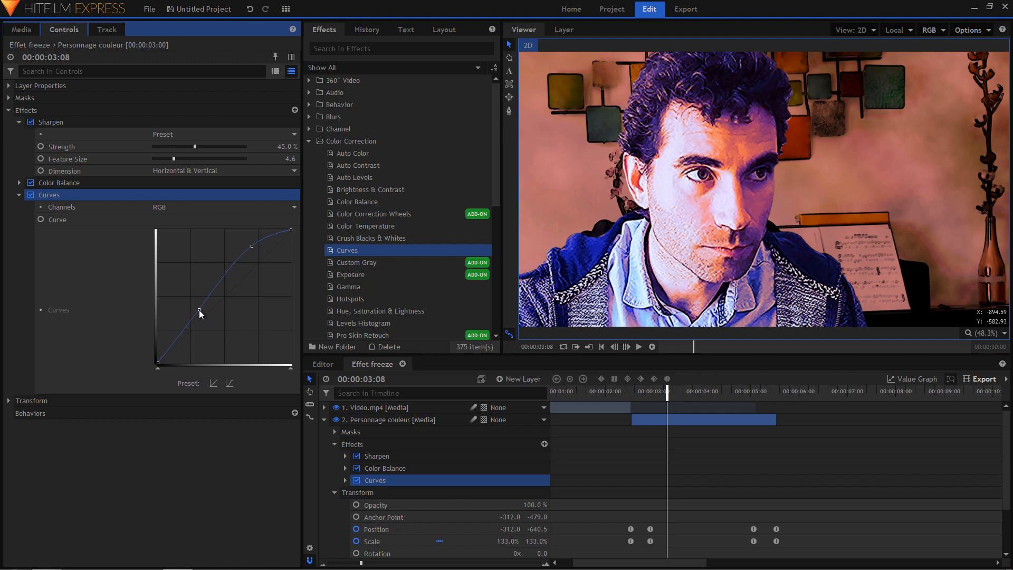
{"action": "left_click", "coordinate": [19, 194]}
{"action": "left_click", "coordinate": [19, 122]}
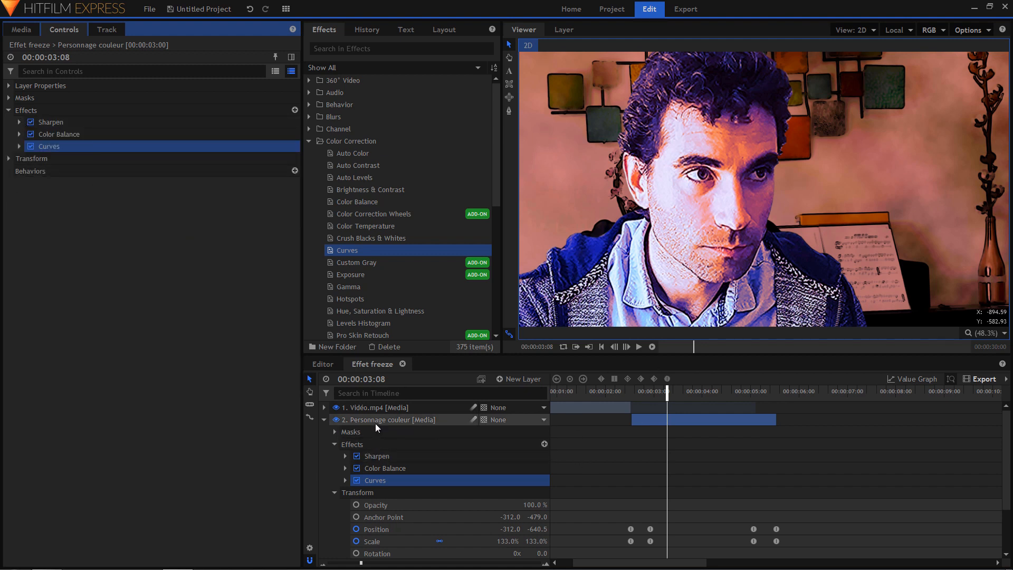
Step: Play back the freeze frame from just before its start to check the stylized person
{"action": "left_click", "coordinate": [397, 422]}
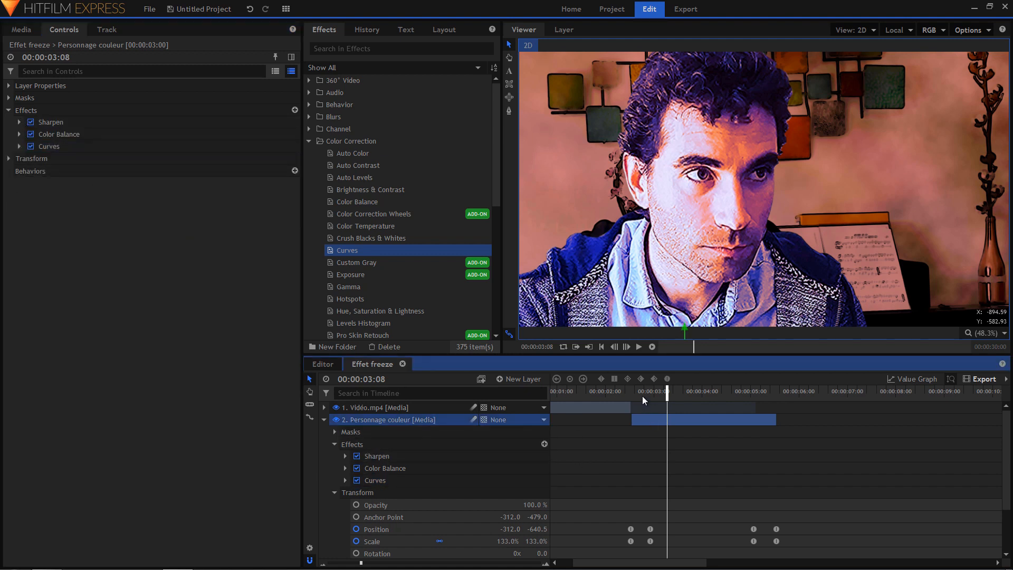
{"action": "key", "text": "Page_Up"}
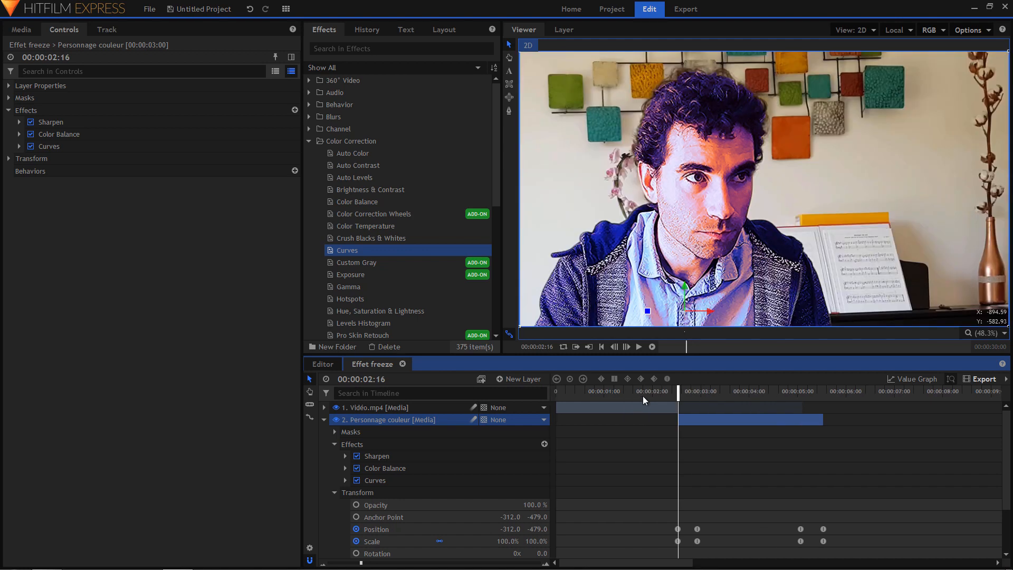
{"action": "left_click_drag", "start_coordinate": [677, 392], "coordinate": [666, 392]}
{"action": "key", "text": "space"}
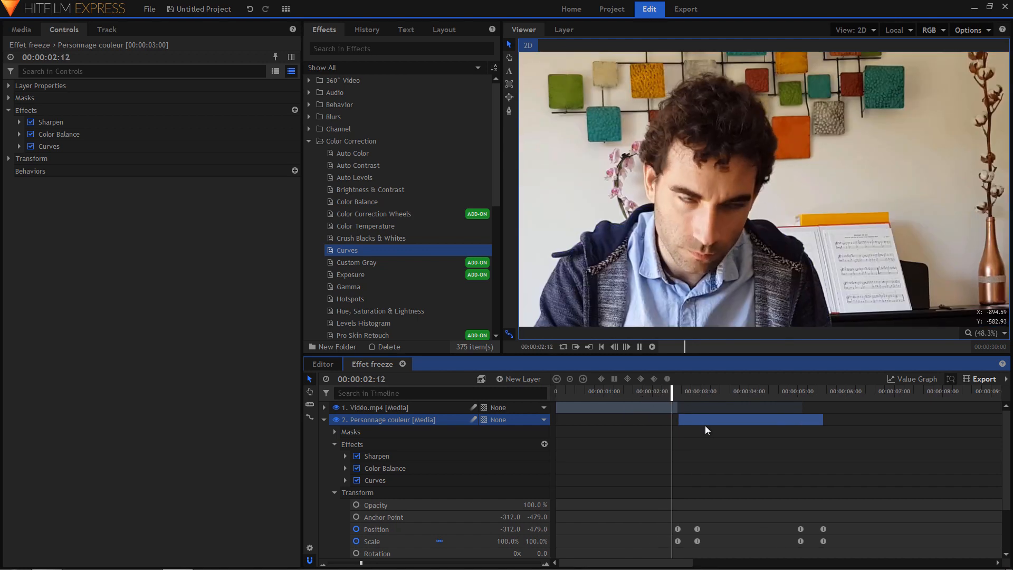
{"action": "key", "text": "space"}
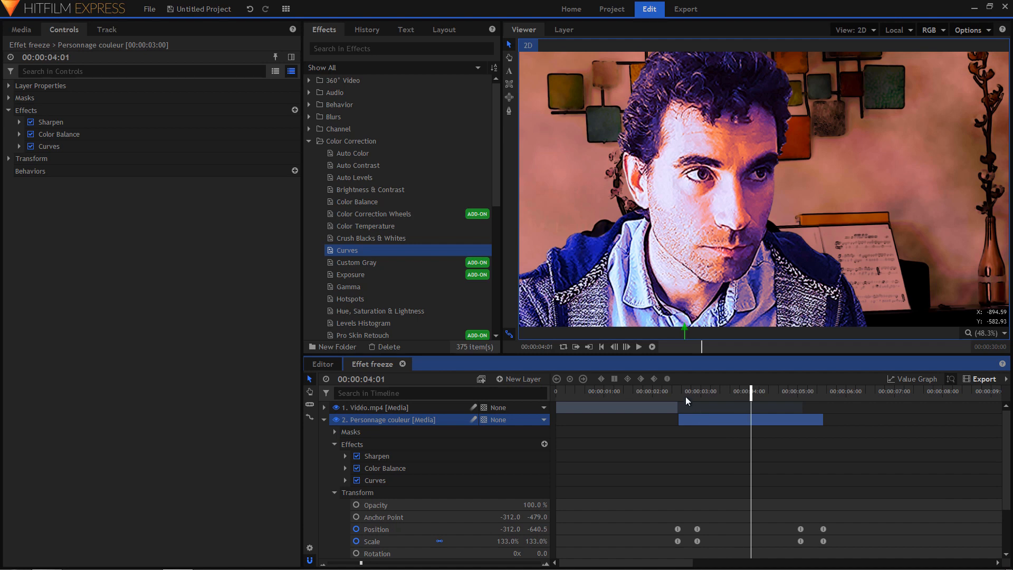
Step: Keyframe the Personnage couleur opacity from 0% at 00:00:02:16 to 100% at 00:00:02:28, with the same interpolation as the transform keyframes
{"action": "key", "text": "Page_Up"}
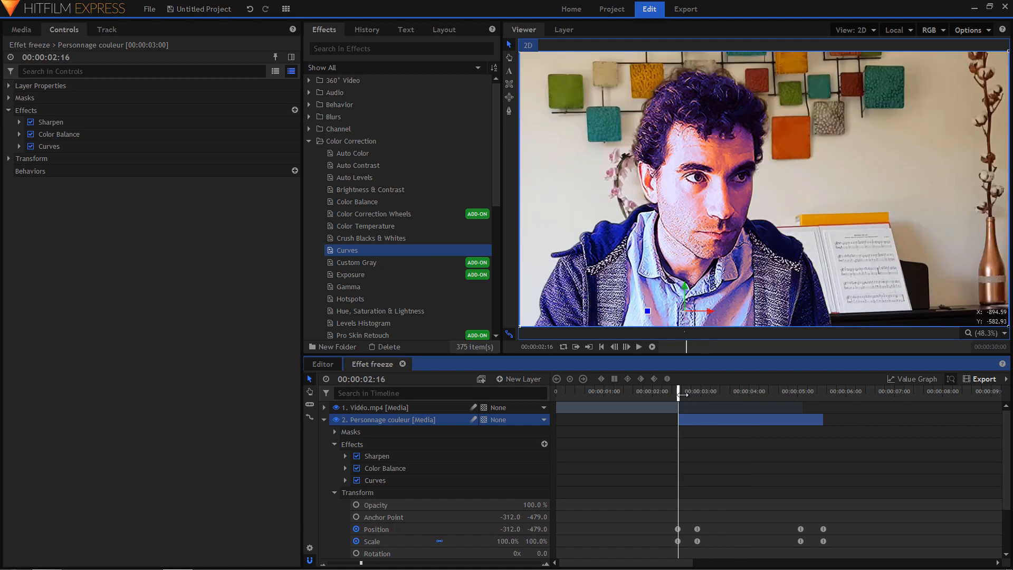
{"action": "left_click", "coordinate": [356, 504]}
{"action": "left_click", "coordinate": [536, 505]}
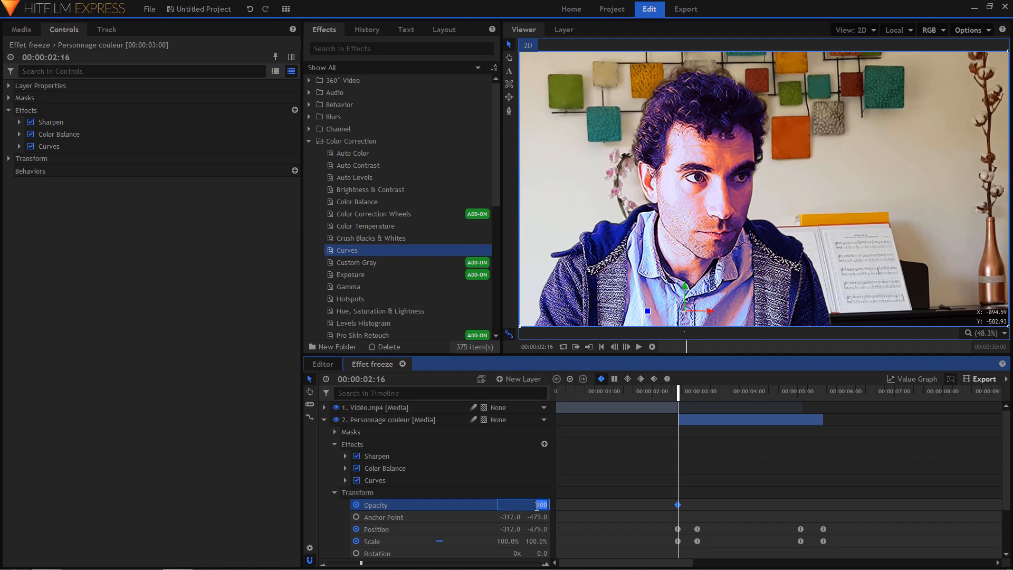
{"action": "type", "text": "0"}
{"action": "key", "text": "Return"}
{"action": "left_click_drag", "start_coordinate": [679, 395], "coordinate": [697, 400]}
{"action": "left_click", "coordinate": [538, 505]}
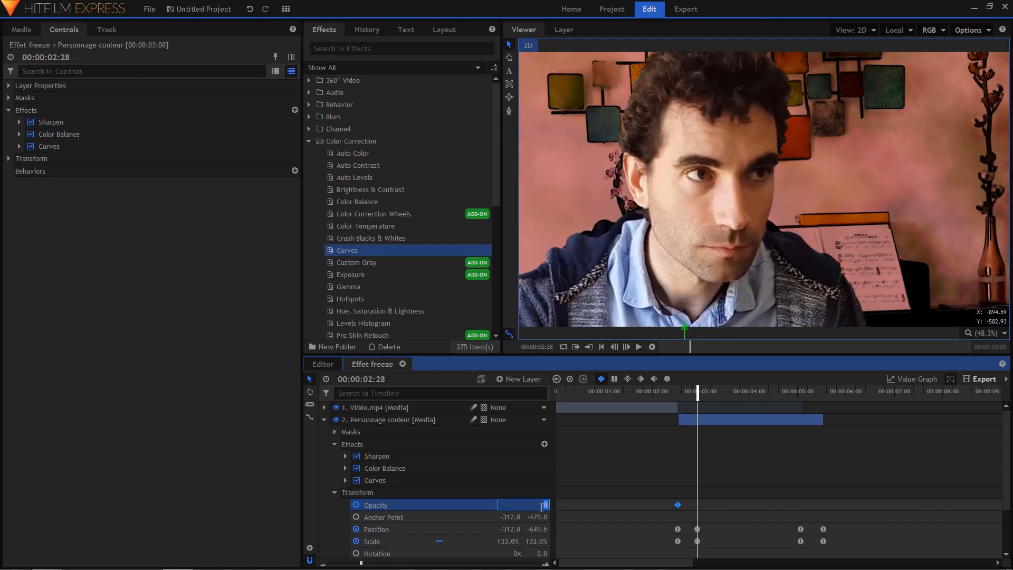
{"action": "type", "text": "100"}
{"action": "key", "text": "Return"}
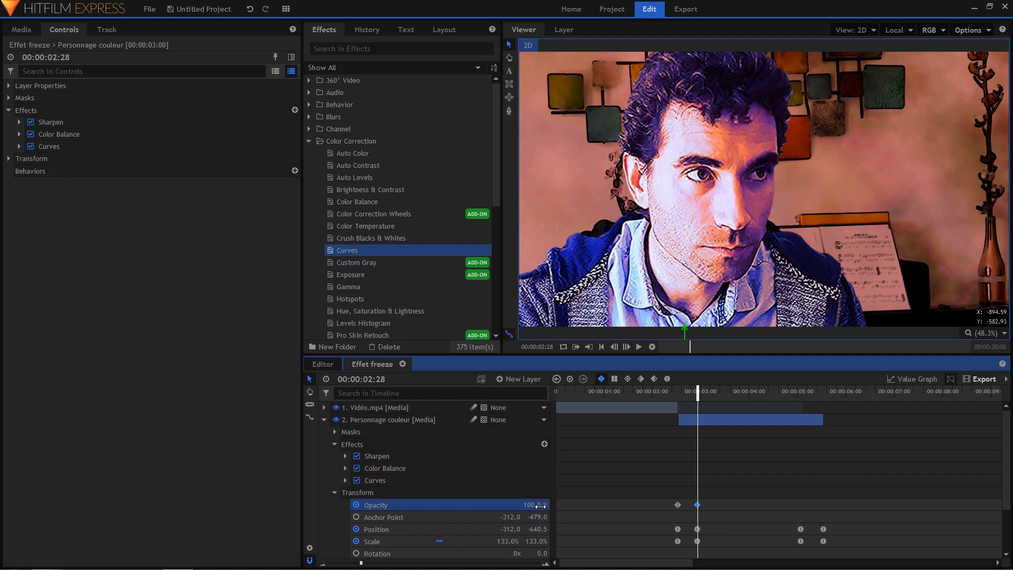
{"action": "left_click_drag", "start_coordinate": [732, 479], "coordinate": [663, 505]}
{"action": "left_click", "coordinate": [667, 378]}
Step: Copy the opacity keyframes to the clip's end so it fades from 100% at the zoom-out start to 0% at 00:00:05:16
{"action": "left_click", "coordinate": [819, 391]}
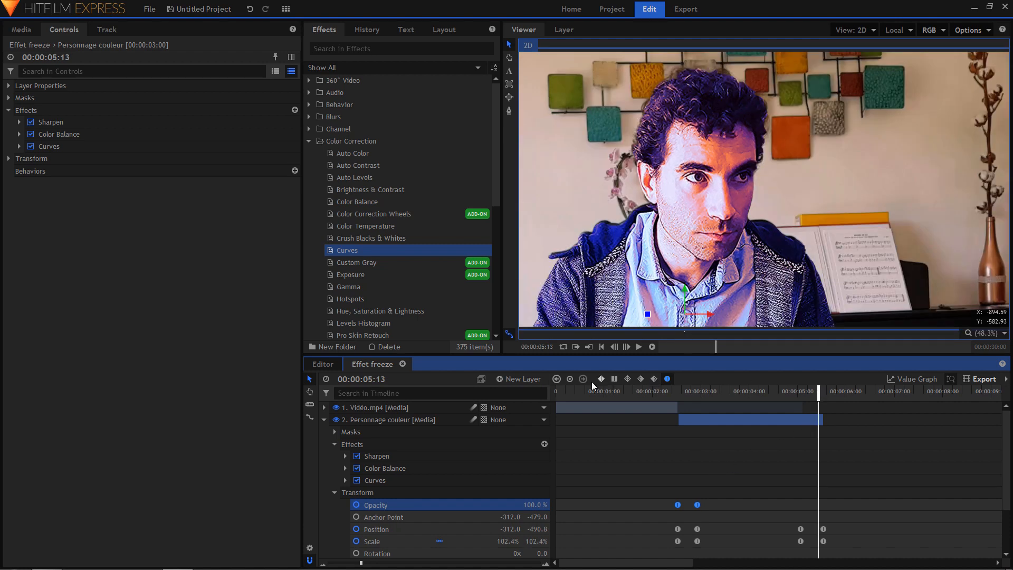
{"action": "key", "text": "ctrl+v"}
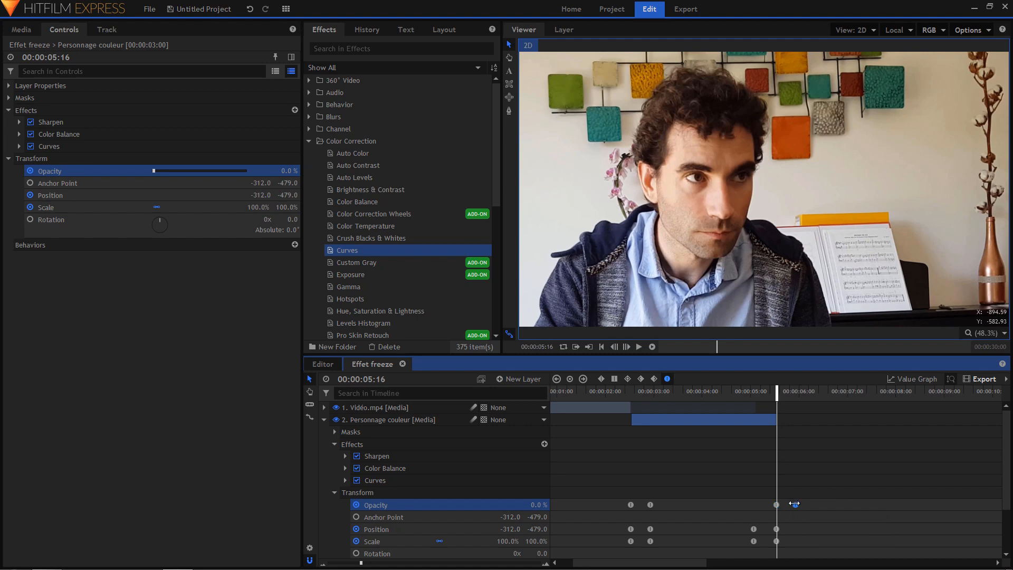
{"action": "left_click_drag", "start_coordinate": [795, 504], "coordinate": [753, 502]}
Step: Play back the whole freeze frame to check the opacity fades, and collapse the Personnage couleur layer
{"action": "left_click", "coordinate": [625, 391]}
{"action": "key", "text": "space"}
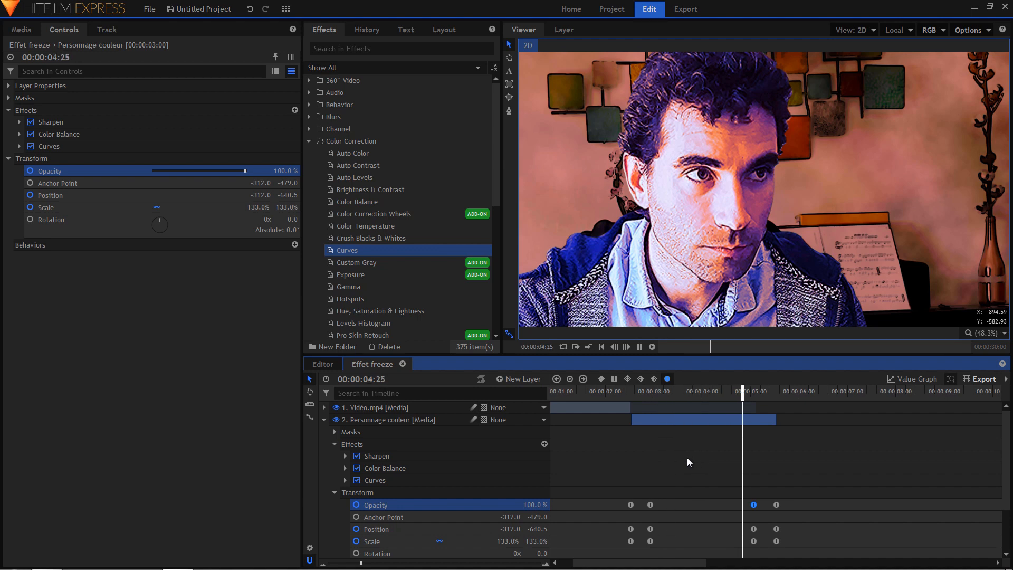
{"action": "key", "text": "space"}
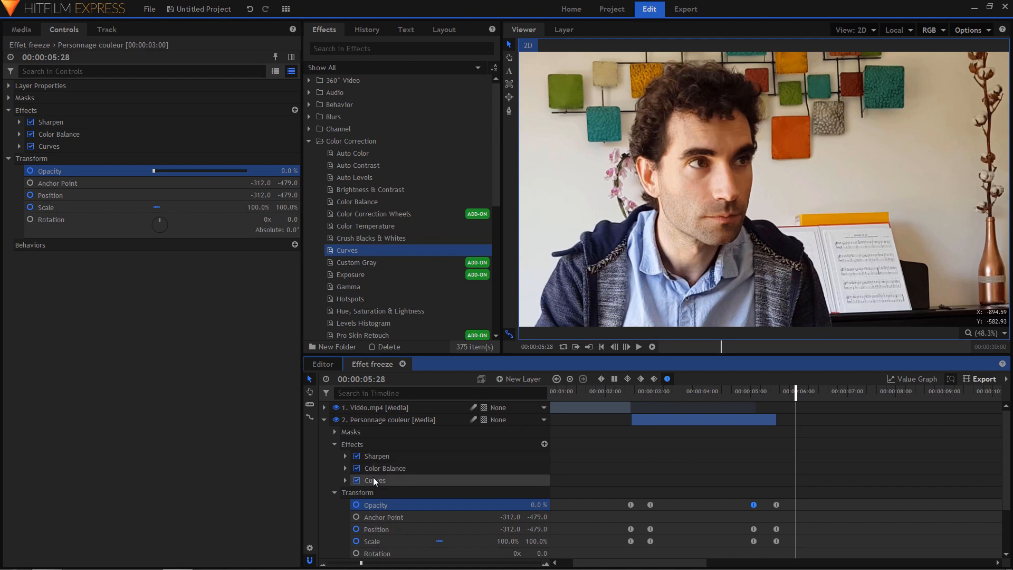
{"action": "left_click", "coordinate": [323, 419]}
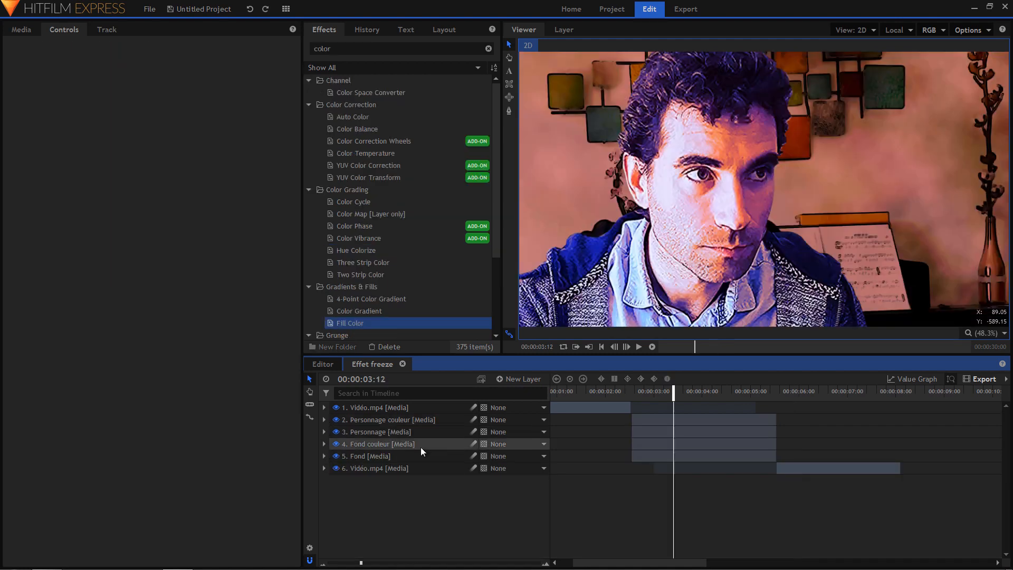
Step: Duplicate the Personnage couleur layer and place the copy directly below the original with the clips aligned in time
{"action": "left_click", "coordinate": [404, 419]}
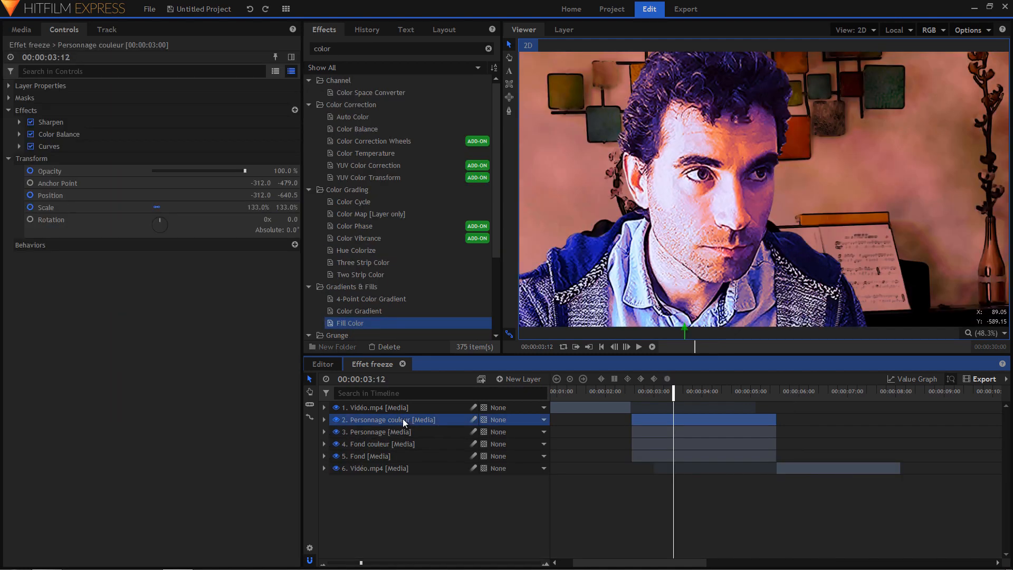
{"action": "key", "text": "ctrl+v"}
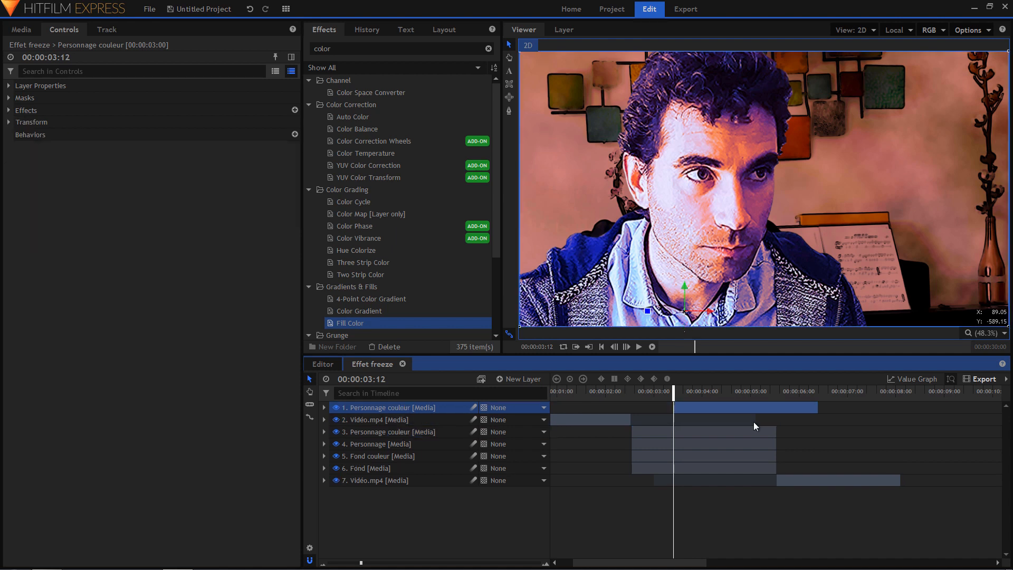
{"action": "left_click_drag", "start_coordinate": [736, 407], "coordinate": [698, 403]}
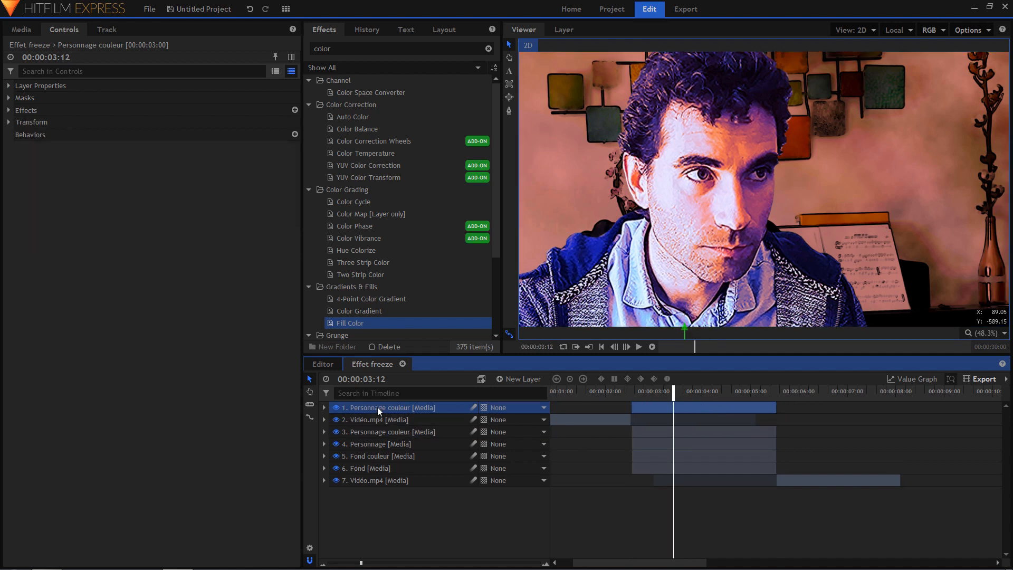
{"action": "left_click_drag", "start_coordinate": [379, 410], "coordinate": [381, 432]}
Step: Rename the lower Personnage couleur copy as Personnage blanc
{"action": "double_click", "coordinate": [391, 433]}
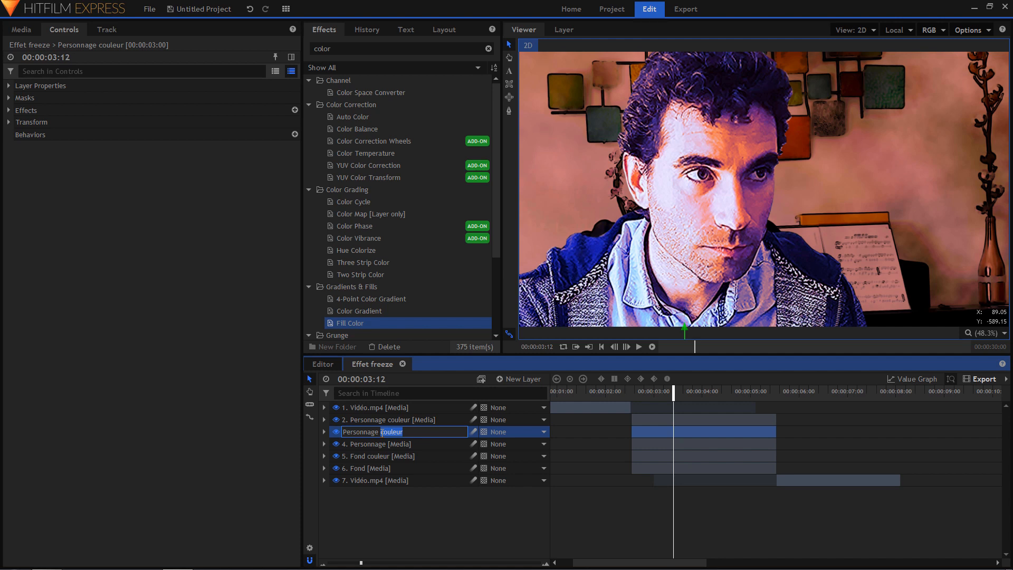
{"action": "type", "text": "blanc"}
{"action": "key", "text": "Return"}
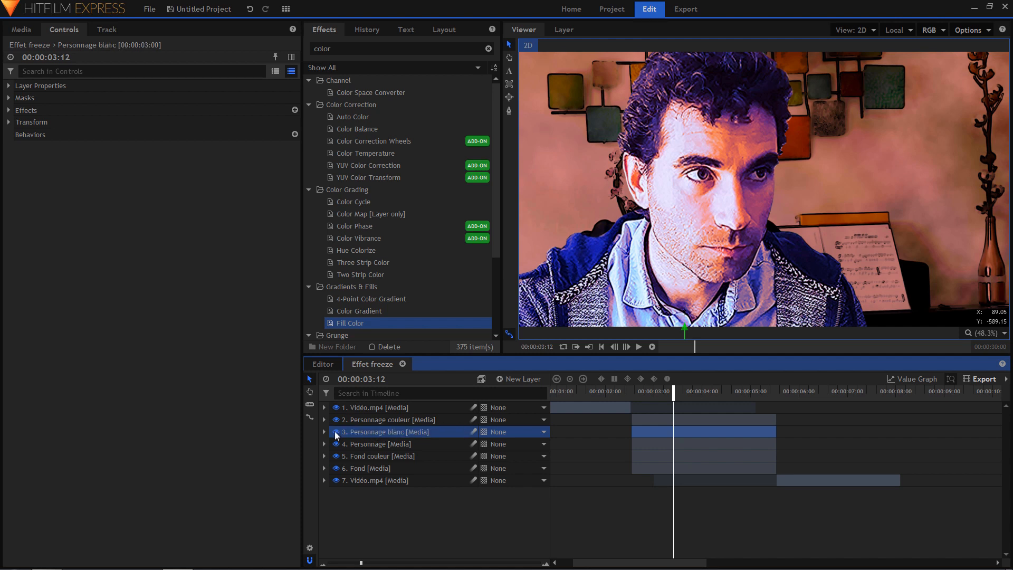
Step: Search the effects for "color" and apply Fill Color to the Personnage blanc layer
{"action": "left_click_drag", "start_coordinate": [340, 49], "coordinate": [279, 46]}
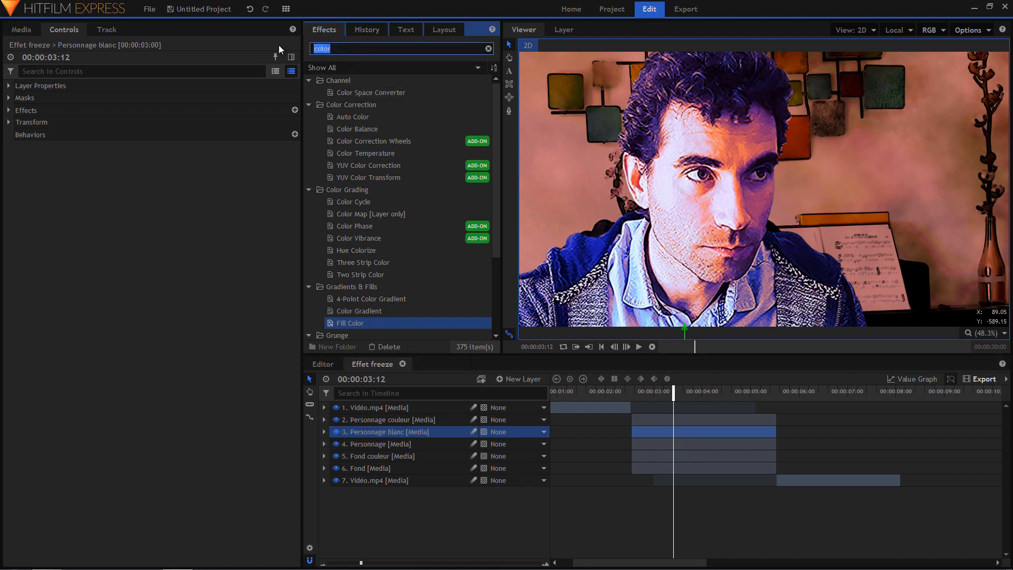
{"action": "type", "text": "color"}
{"action": "left_click_drag", "start_coordinate": [349, 325], "coordinate": [380, 435]}
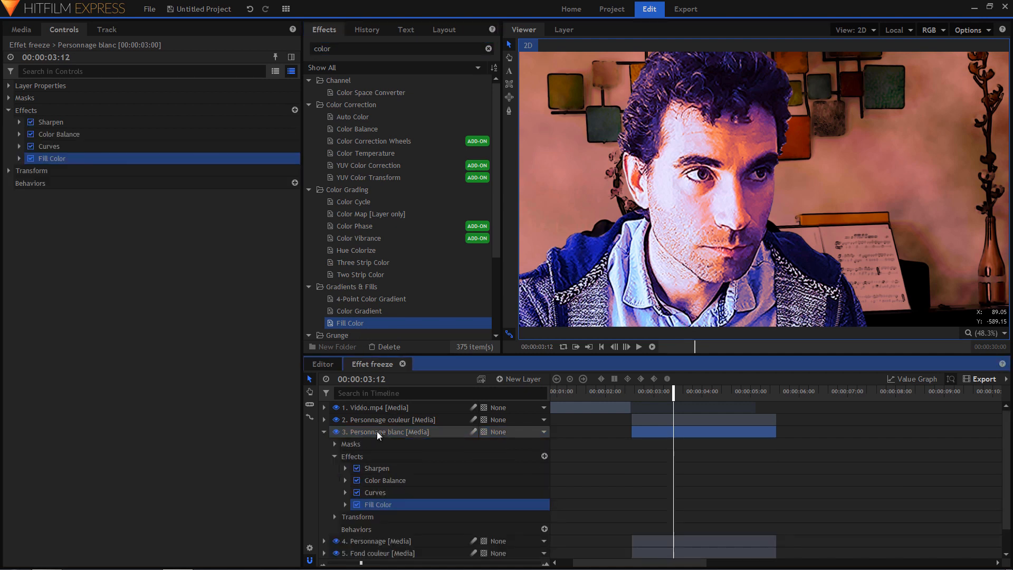
Step: Delete the Sharpen, Color Balance and Curves effects from the Personnage blanc layer
{"action": "left_click", "coordinate": [375, 490]}
{"action": "left_click", "coordinate": [380, 481], "text": "ctrl"}
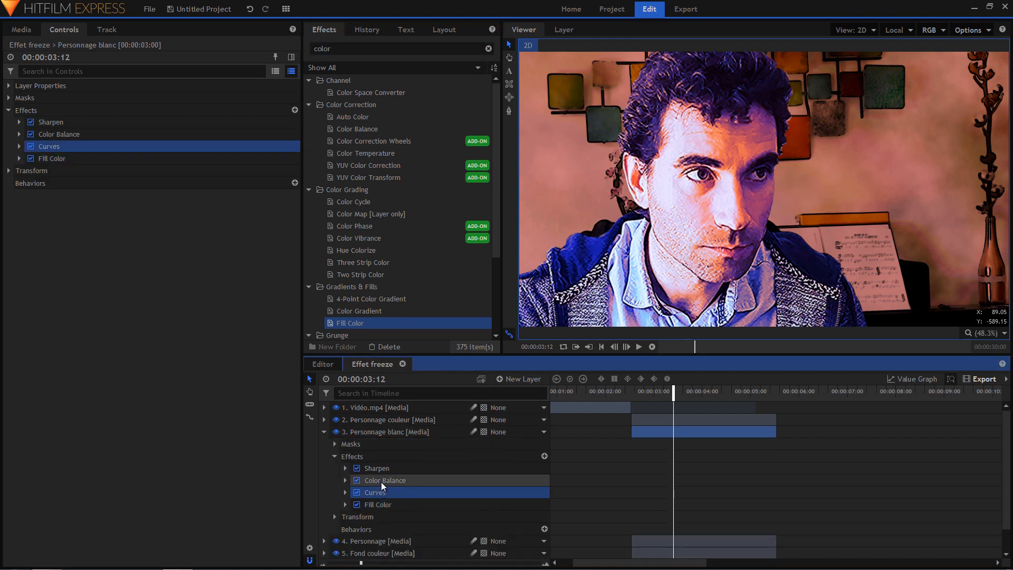
{"action": "left_click", "coordinate": [381, 471], "text": "ctrl"}
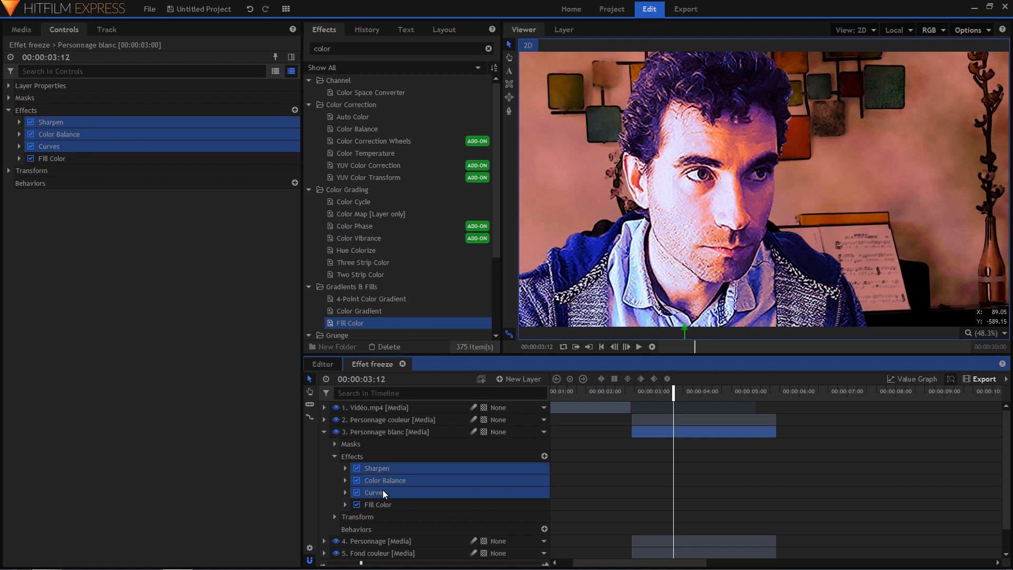
{"action": "key", "text": "Delete"}
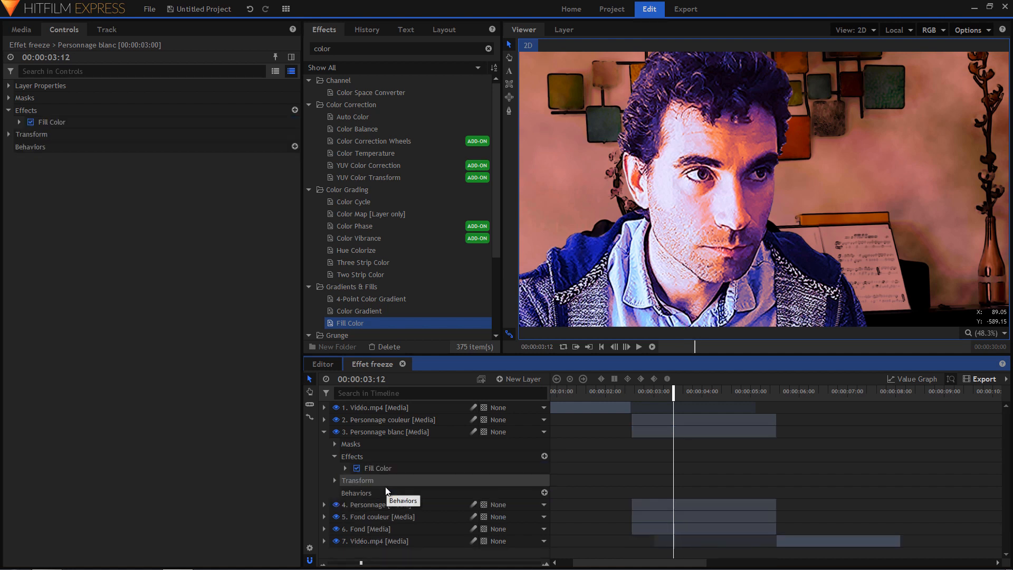
Step: Set the Fill Color blend amount on the Personnage blanc layer to 100%, hiding the Personnage couleur layer only while adjusting
{"action": "left_click", "coordinate": [336, 420]}
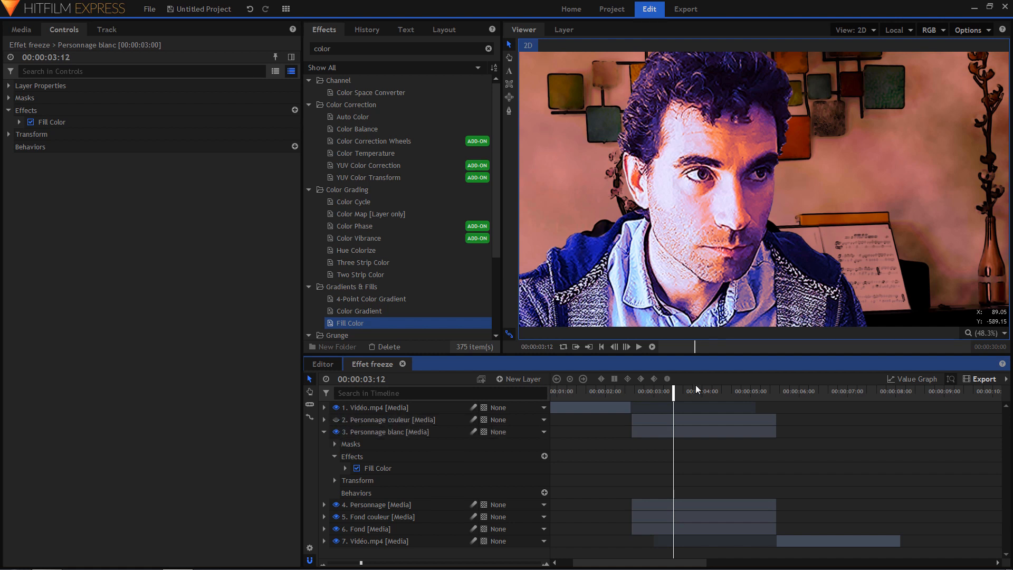
{"action": "left_click_drag", "start_coordinate": [677, 390], "coordinate": [695, 390]}
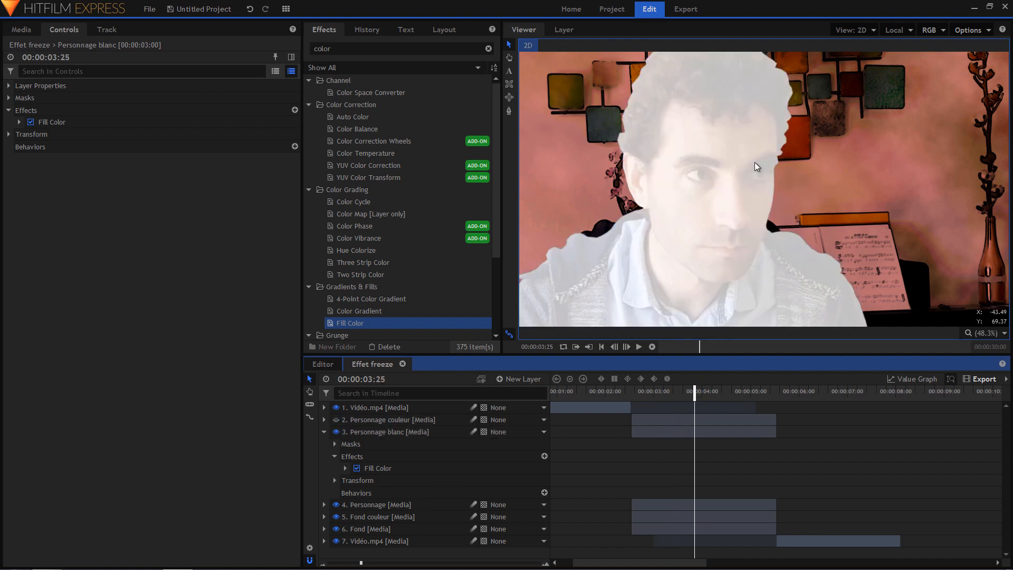
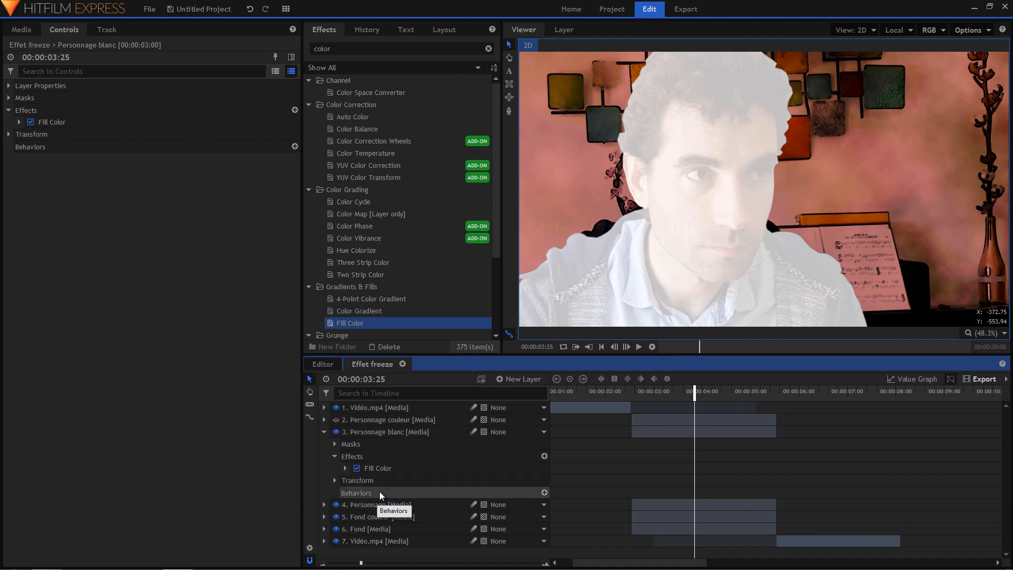
{"action": "left_click", "coordinate": [346, 469]}
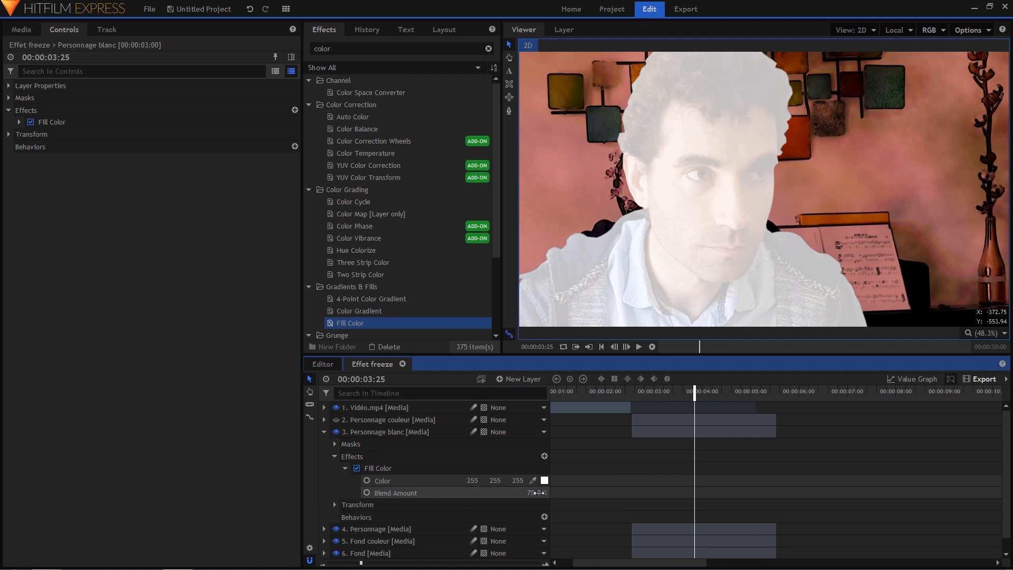
{"action": "left_click", "coordinate": [538, 492]}
{"action": "type", "text": "10"}
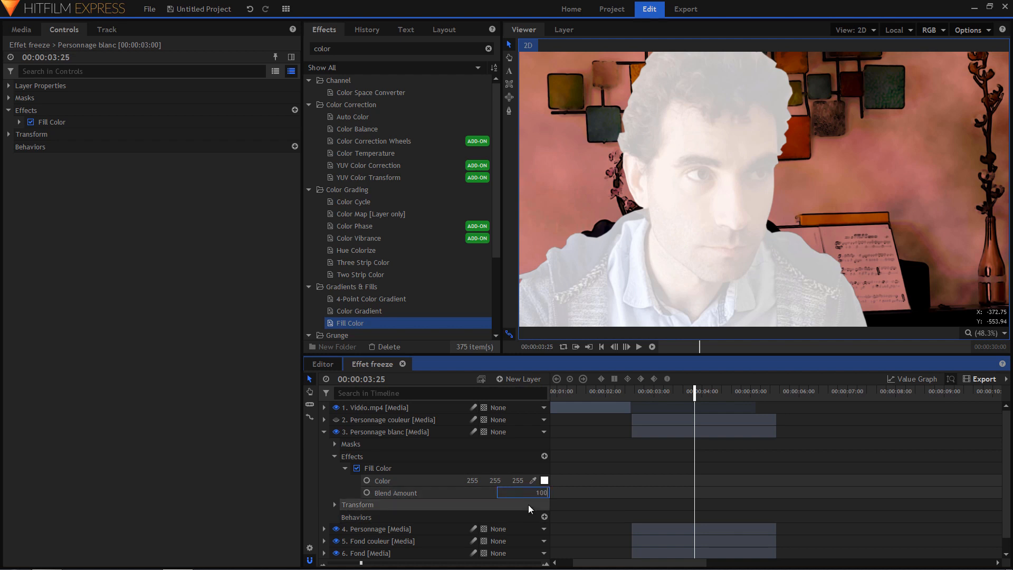
{"action": "type", "text": "0"}
{"action": "key", "text": "Return"}
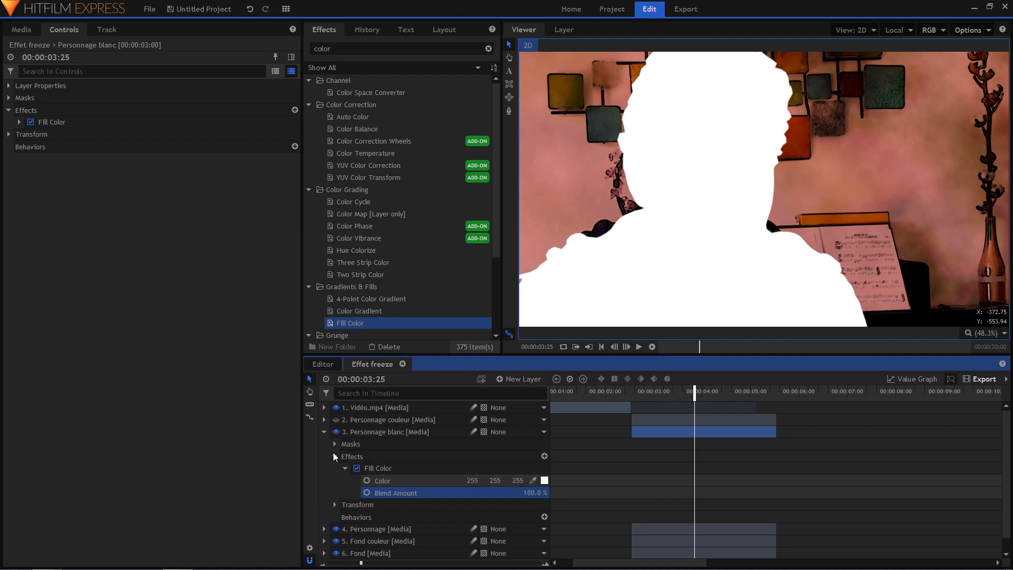
{"action": "left_click", "coordinate": [336, 420]}
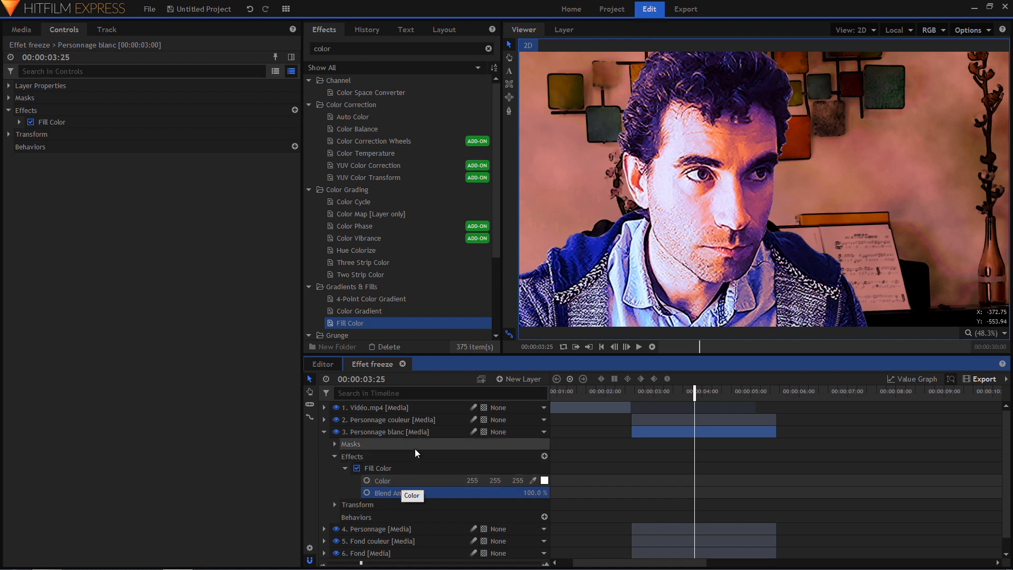
Step: Set the mask expansion of the Personnage blanc layer to 5 px and check the white outline around the character
{"action": "left_click", "coordinate": [336, 444]}
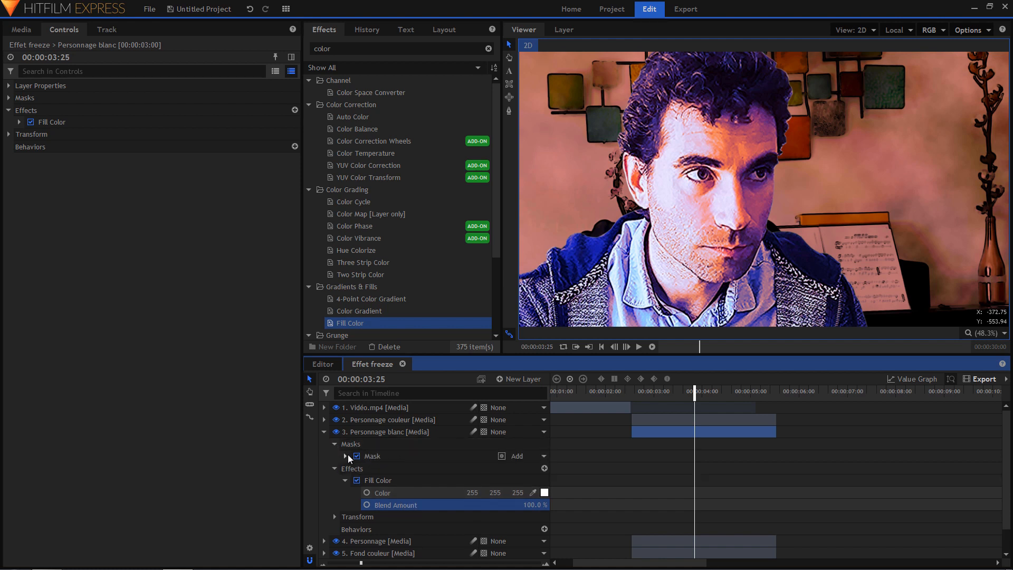
{"action": "left_click", "coordinate": [346, 456]}
{"action": "left_click", "coordinate": [355, 469]}
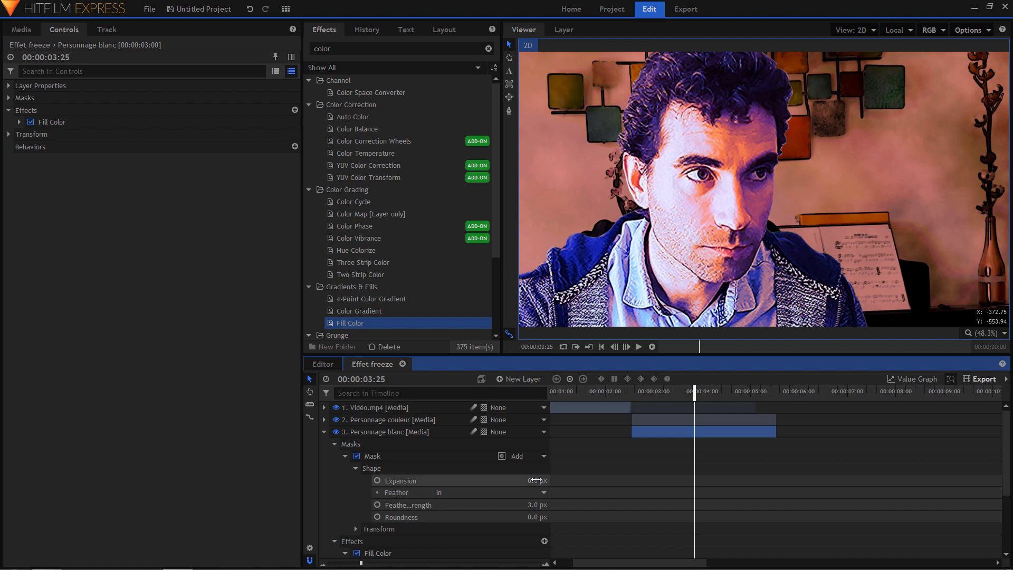
{"action": "left_click_drag", "start_coordinate": [537, 481], "coordinate": [540, 481]}
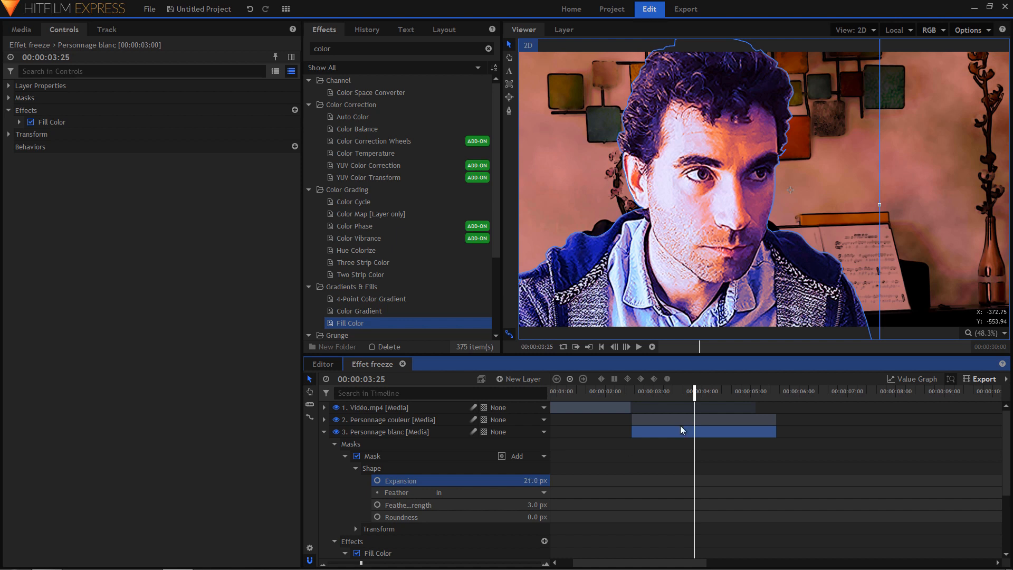
{"action": "left_click", "coordinate": [678, 393]}
{"action": "left_click", "coordinate": [539, 481]}
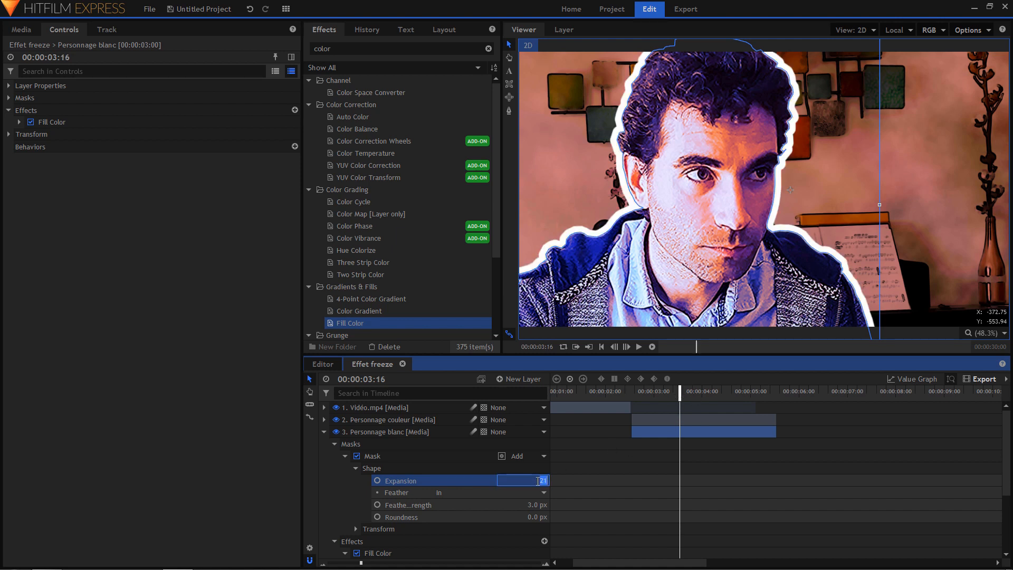
{"action": "key", "text": "Return"}
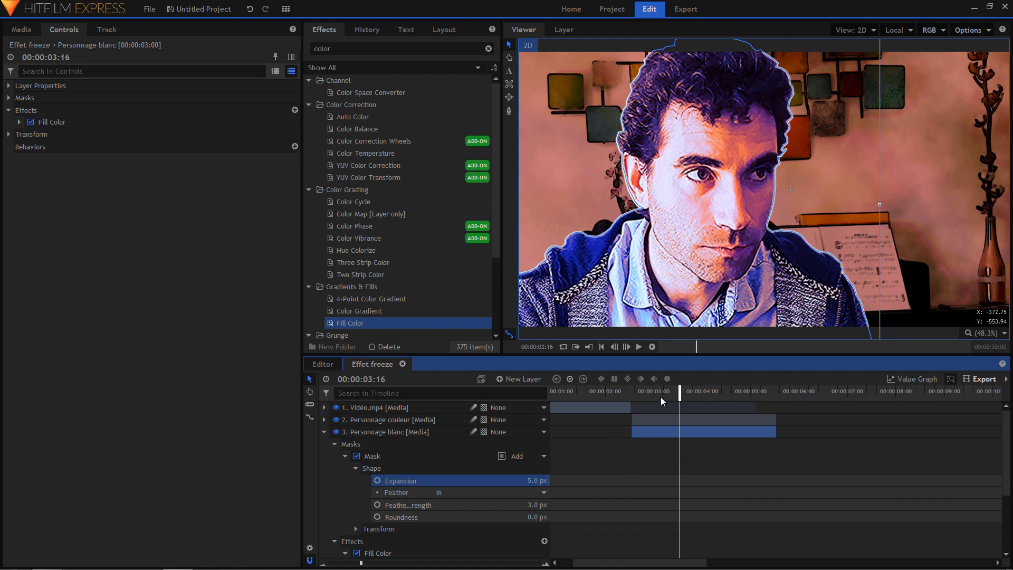
{"action": "left_click_drag", "start_coordinate": [661, 395], "coordinate": [676, 395]}
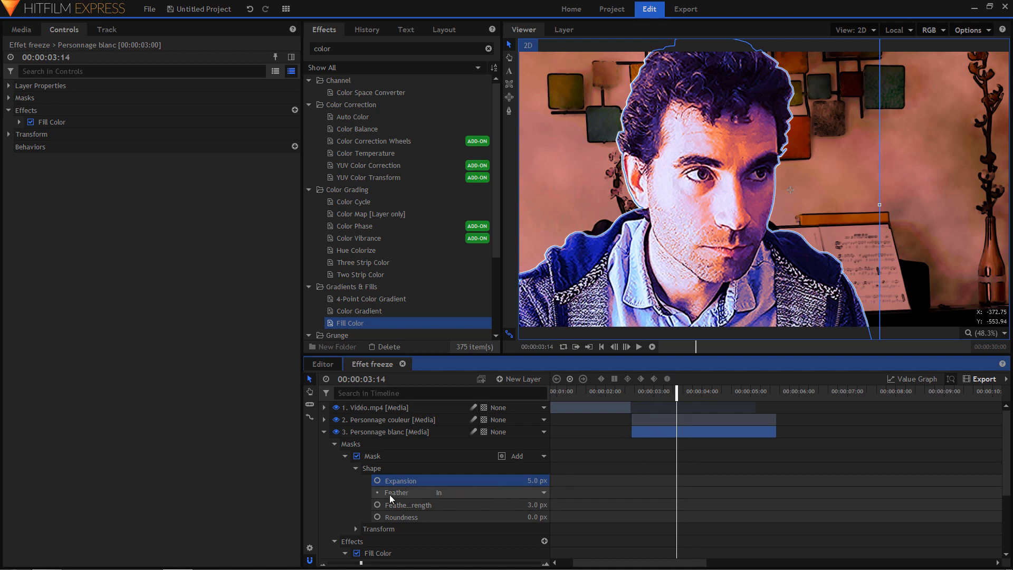
Step: Set the feather direction of the Personnage blanc mask to Both and inspect the outline
{"action": "left_click", "coordinate": [544, 492]}
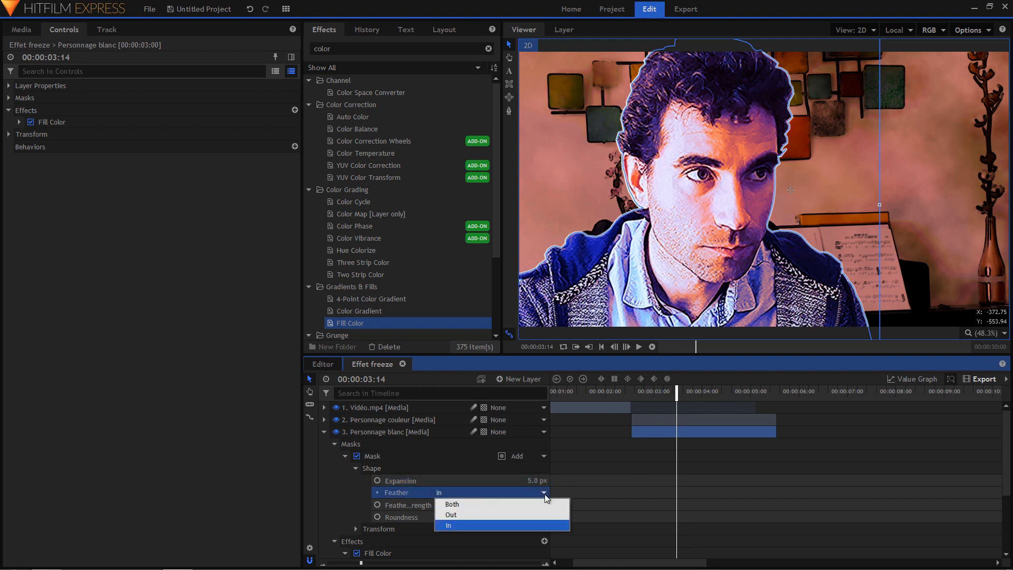
{"action": "left_click", "coordinate": [465, 505]}
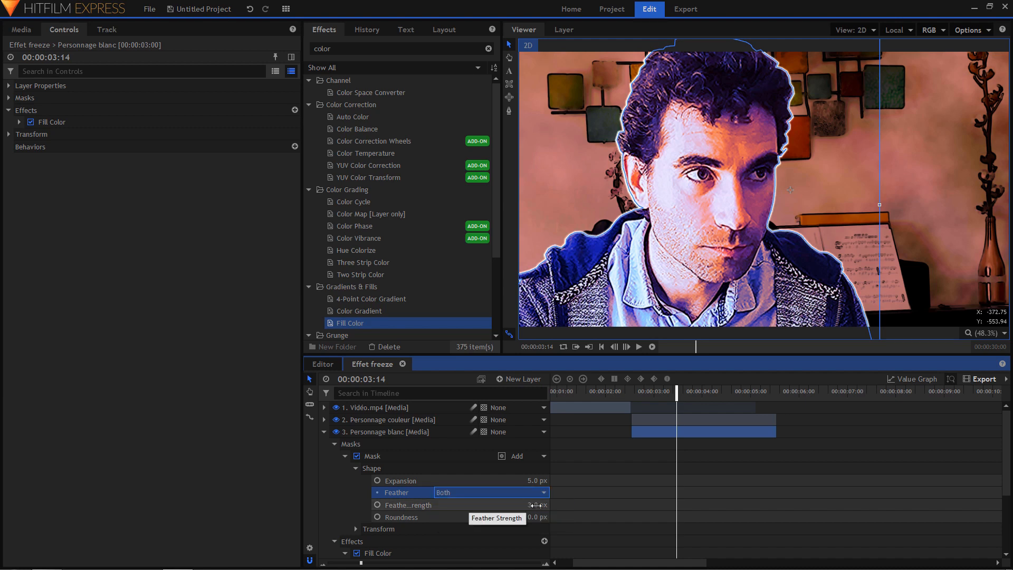
{"action": "left_click_drag", "start_coordinate": [648, 394], "coordinate": [687, 393]}
{"action": "left_click", "coordinate": [391, 420]}
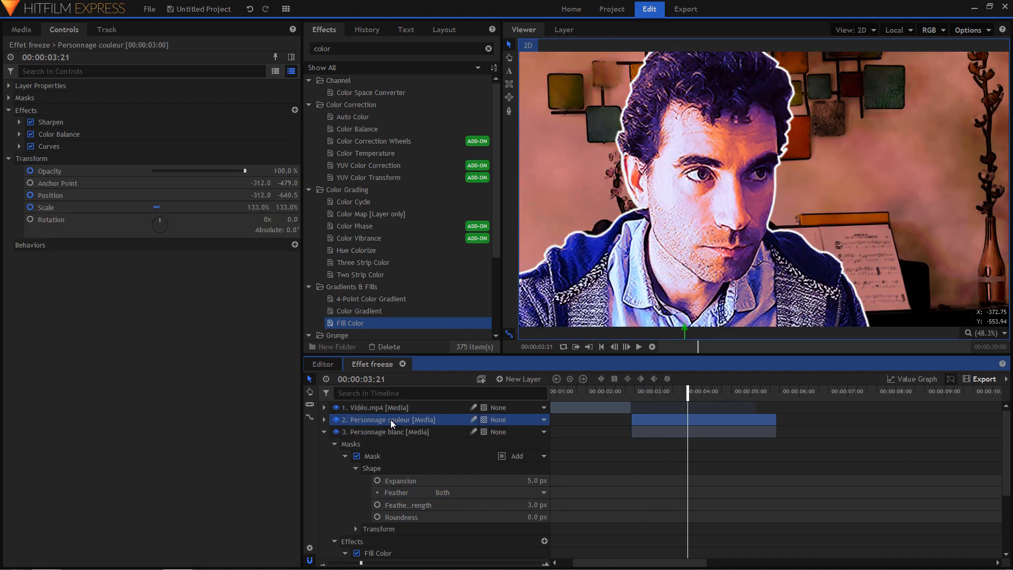
{"action": "left_click", "coordinate": [392, 406]}
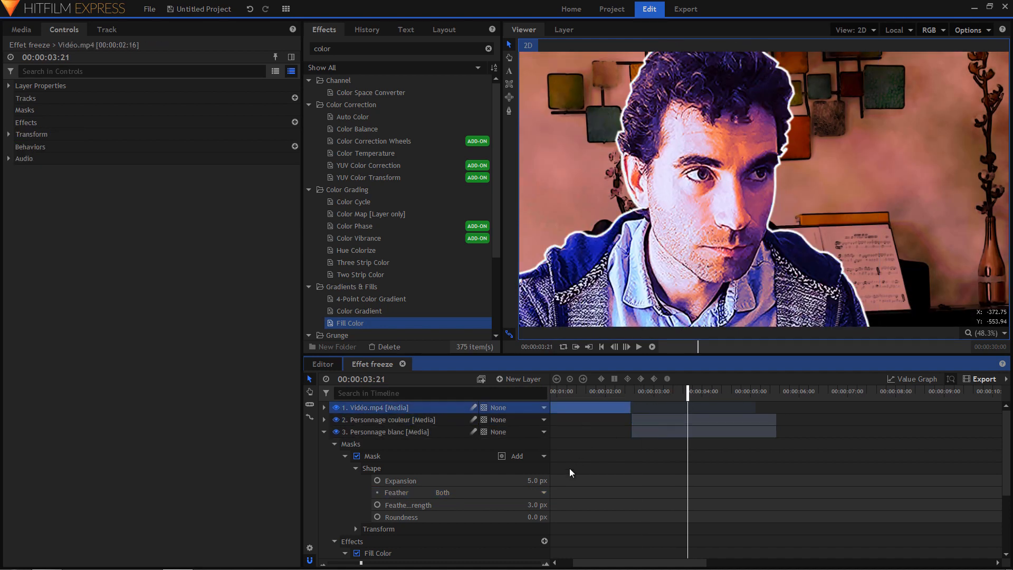
Step: Set the feather strength of the Personnage blanc mask to 10 px and scrub through the freeze to check it
{"action": "left_click_drag", "start_coordinate": [536, 505], "coordinate": [538, 504]}
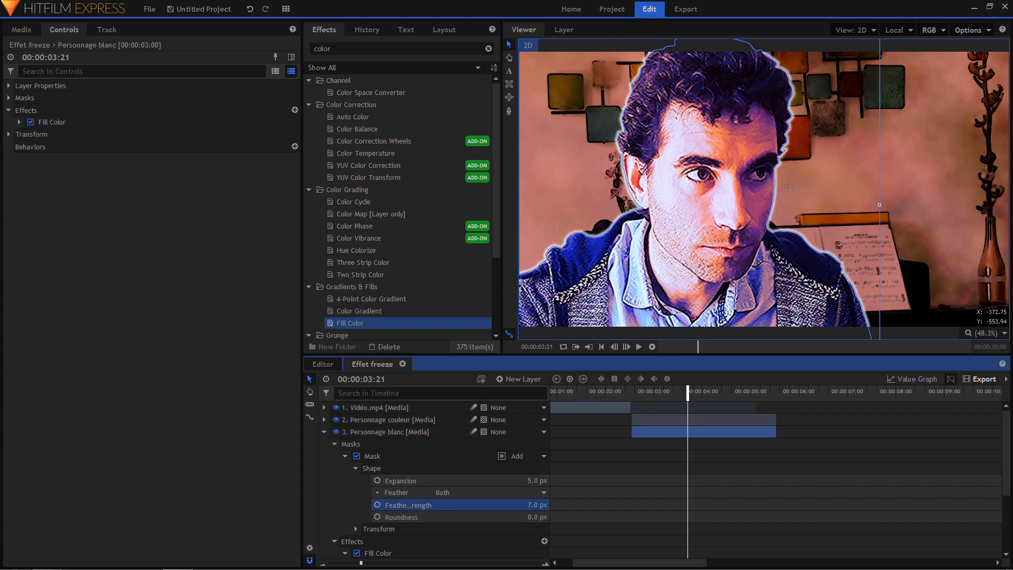
{"action": "left_click", "coordinate": [537, 505]}
{"action": "key", "text": "Return"}
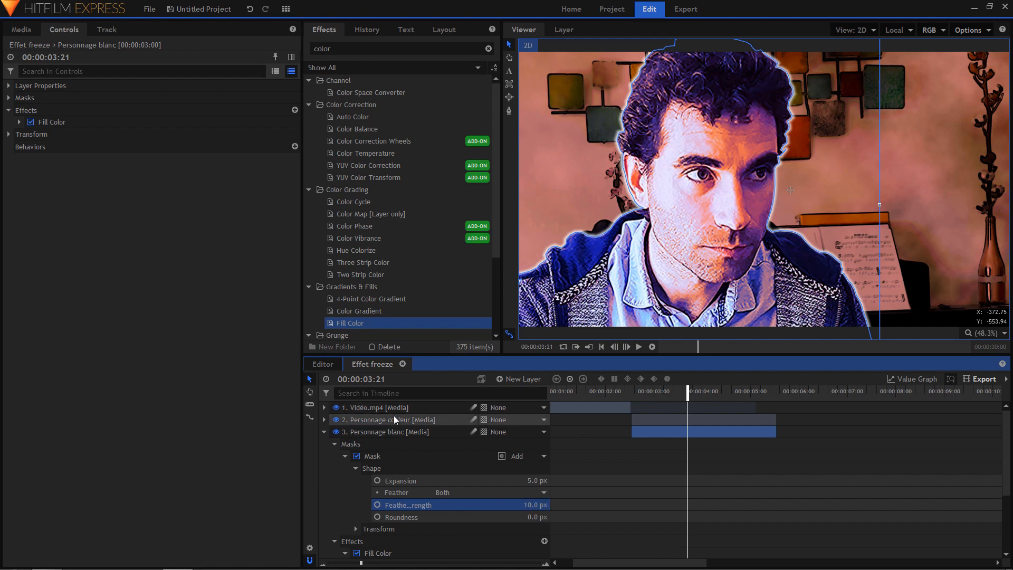
{"action": "left_click", "coordinate": [583, 411]}
{"action": "left_click_drag", "start_coordinate": [687, 397], "coordinate": [652, 422]}
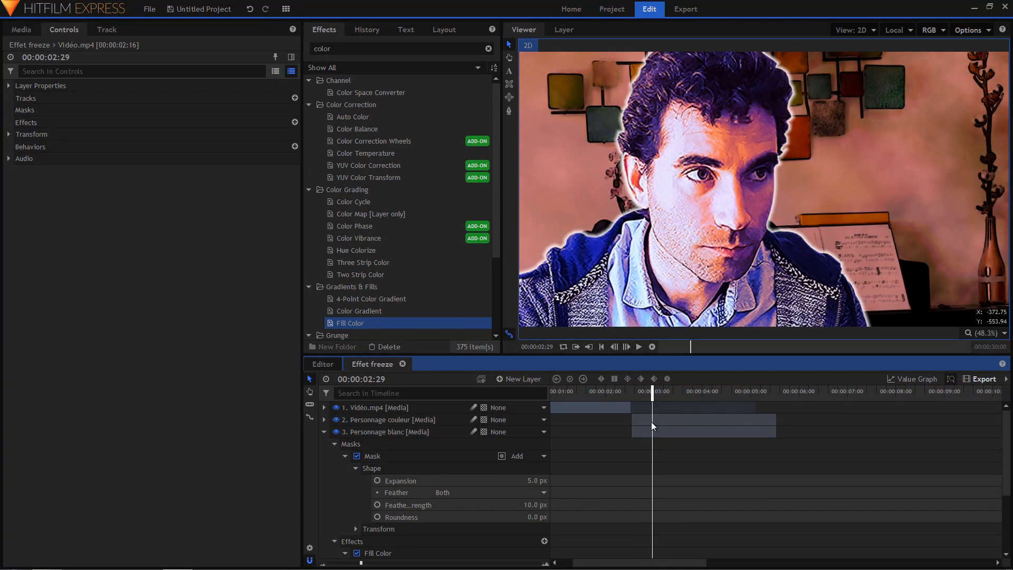
Step: Reveal the Personnage blanc layer's transform keyframes and shift its first two opacity keyframes a few frames later
{"action": "scroll", "coordinate": [419, 488], "scroll_direction": "down", "scroll_amount": 2}
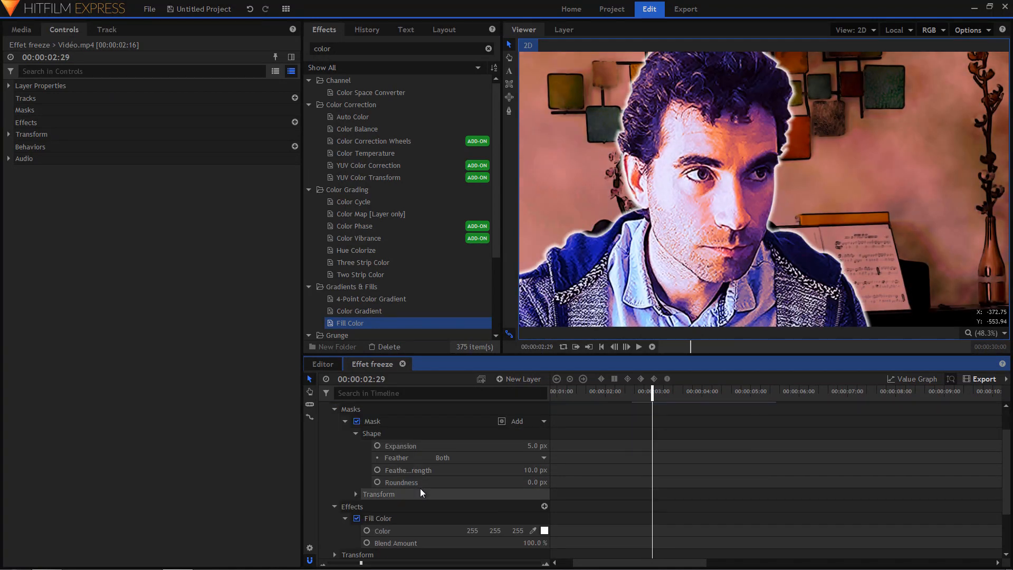
{"action": "left_click", "coordinate": [357, 459]}
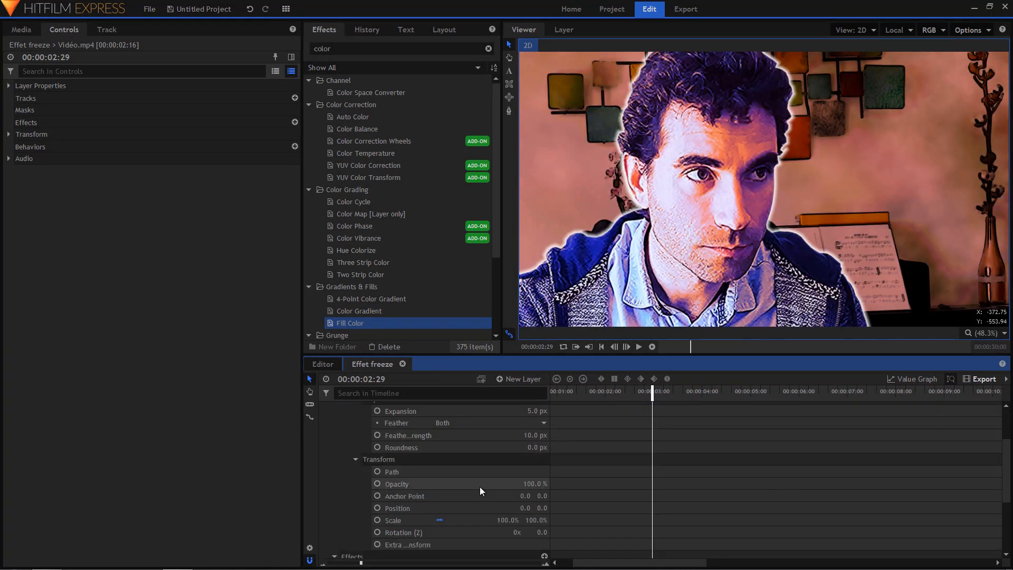
{"action": "scroll", "coordinate": [518, 489], "scroll_direction": "up", "scroll_amount": 3}
{"action": "left_click", "coordinate": [345, 456]}
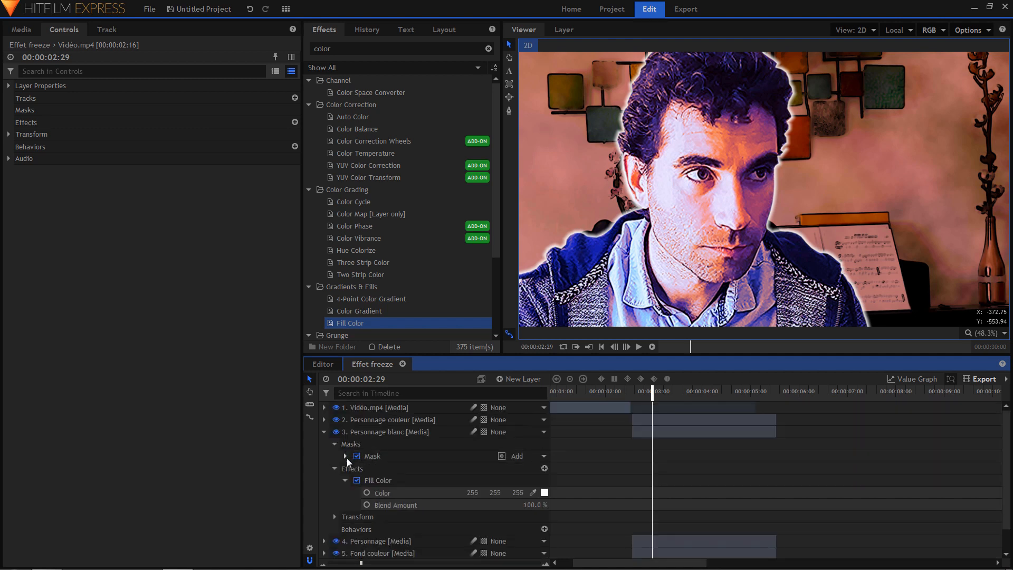
{"action": "left_click", "coordinate": [334, 467]}
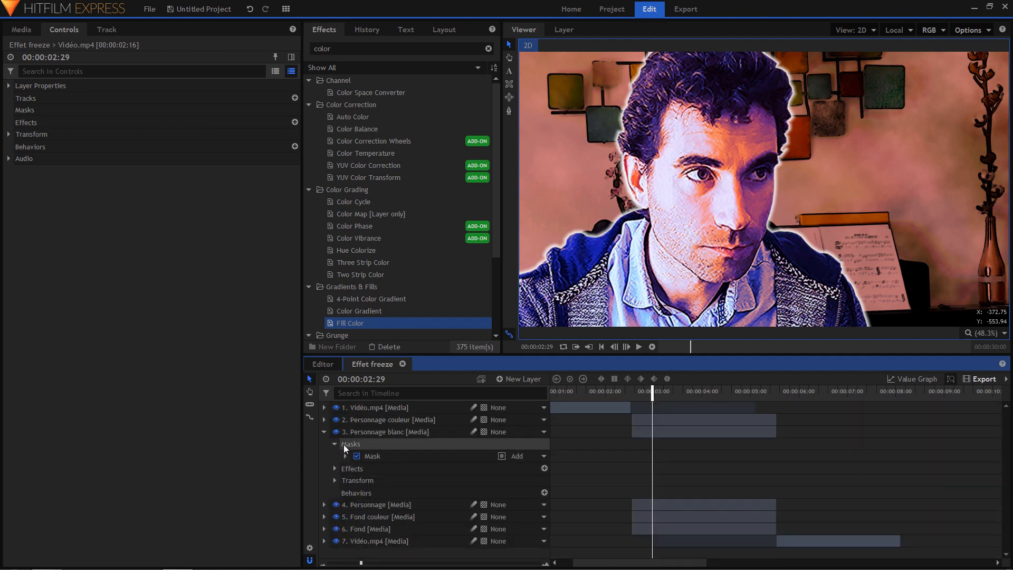
{"action": "left_click", "coordinate": [371, 431]}
{"action": "left_click", "coordinate": [335, 480]}
{"action": "scroll", "coordinate": [388, 501], "scroll_direction": "down", "scroll_amount": 1}
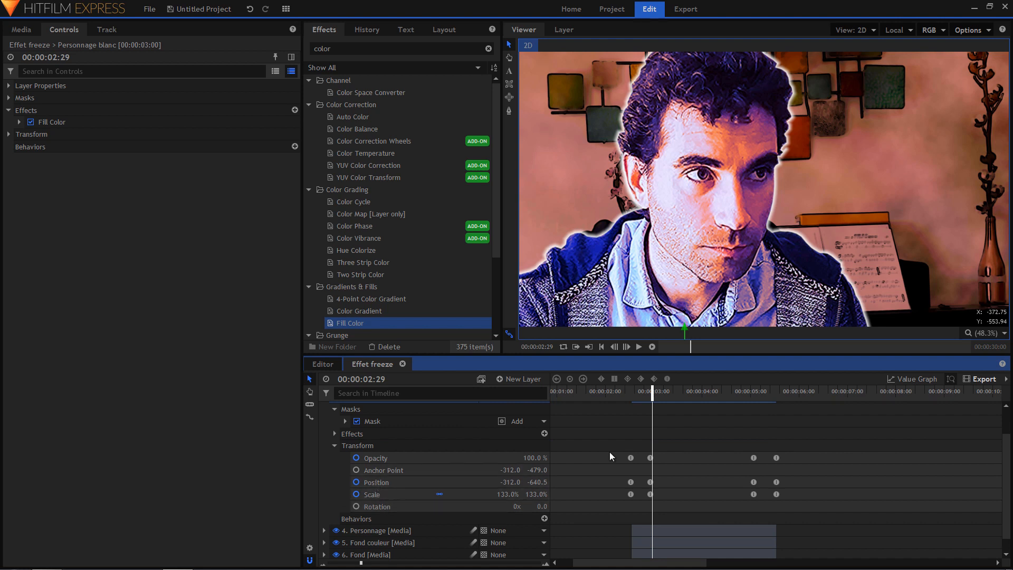
{"action": "scroll", "coordinate": [644, 449], "scroll_direction": "up", "scroll_amount": 1}
{"action": "left_click_drag", "start_coordinate": [680, 443], "coordinate": [639, 468]}
Step: Shift the last two opacity keyframes of Personnage blanc a few frames earlier and play back the freeze effect
{"action": "left_click", "coordinate": [812, 460]}
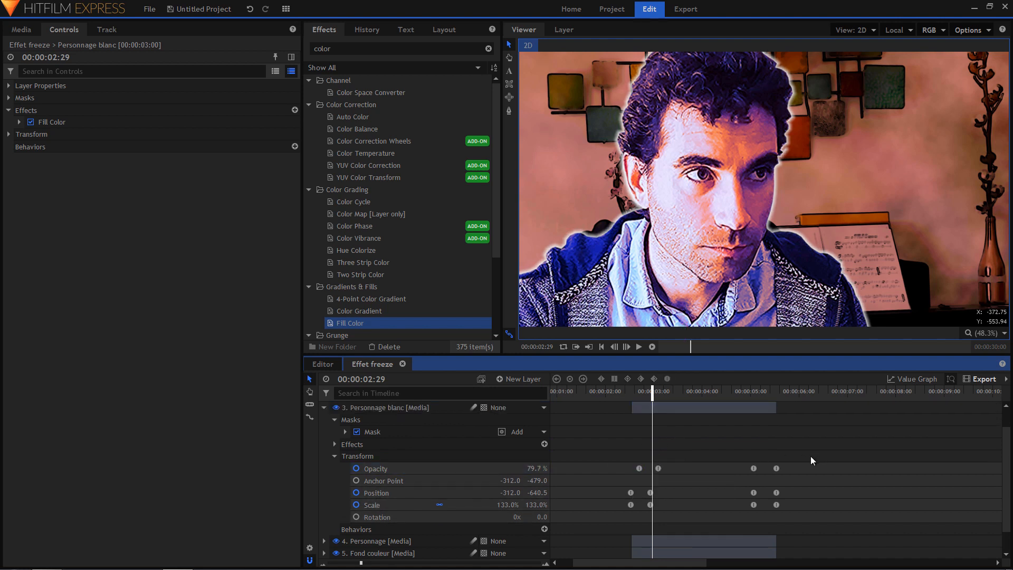
{"action": "left_click_drag", "start_coordinate": [812, 460], "coordinate": [764, 468]}
{"action": "left_click", "coordinate": [626, 391]}
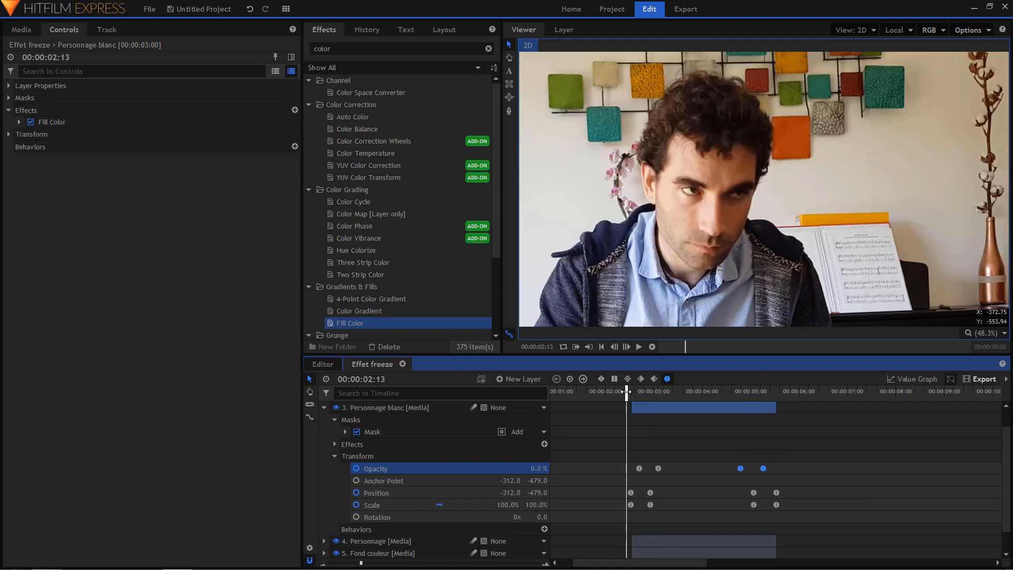
{"action": "key", "text": "space"}
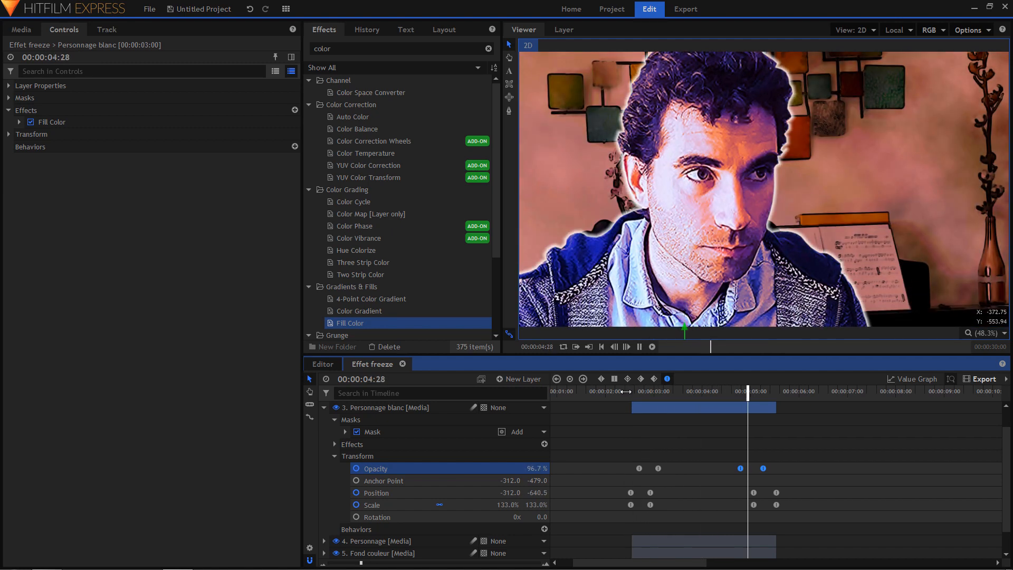
{"action": "left_click", "coordinate": [624, 393]}
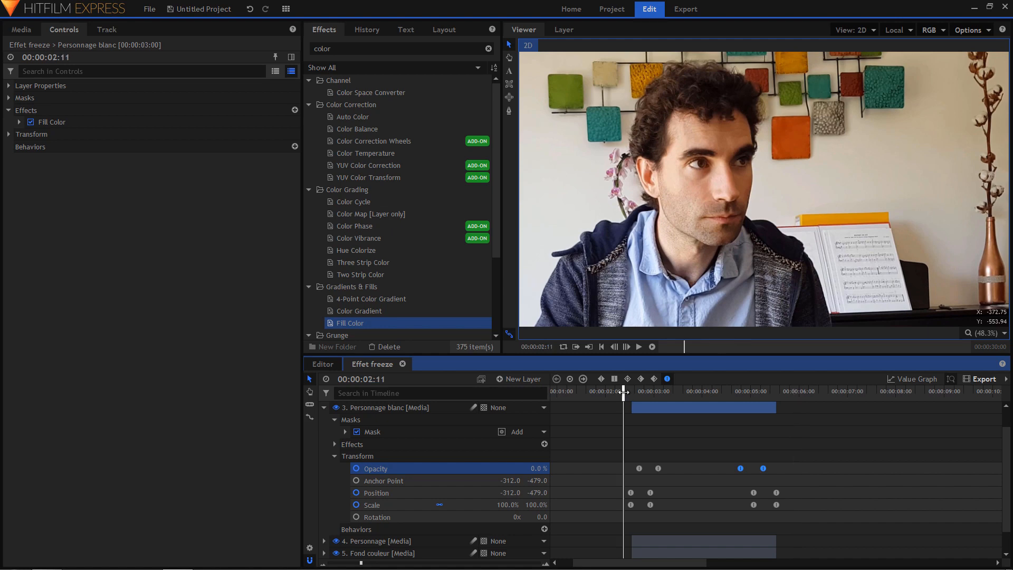
{"action": "key", "text": "space"}
{"action": "key", "text": "space"}
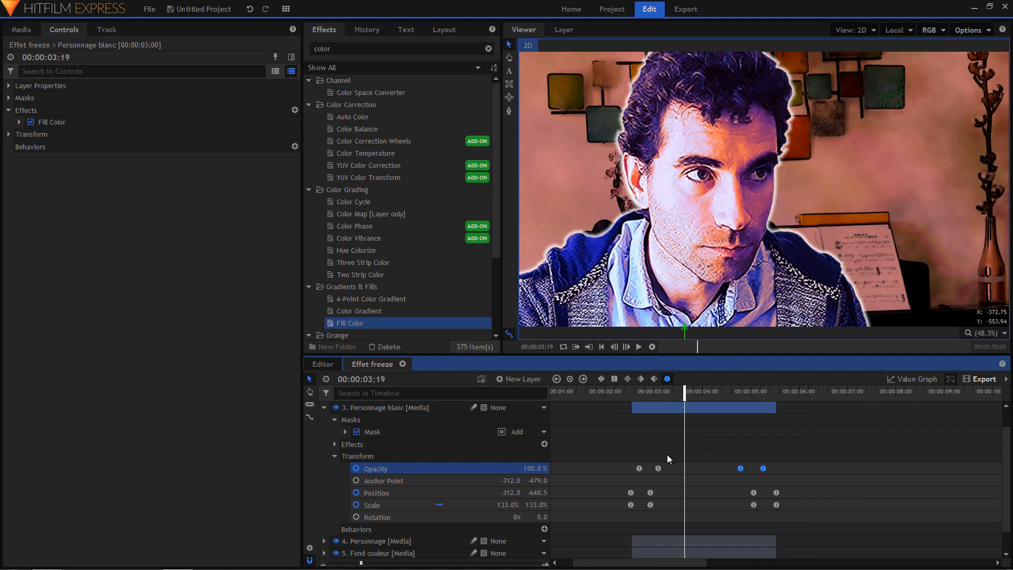
Step: Fine-tune the Personnage blanc opacity keyframes, moving the first pair slightly earlier and the last pair slightly later, and play the result
{"action": "left_click_drag", "start_coordinate": [638, 479], "coordinate": [636, 478]}
{"action": "left_click_drag", "start_coordinate": [639, 468], "coordinate": [635, 468]}
{"action": "left_click_drag", "start_coordinate": [792, 447], "coordinate": [743, 477]}
{"action": "left_click", "coordinate": [623, 393]}
{"action": "key", "text": "space"}
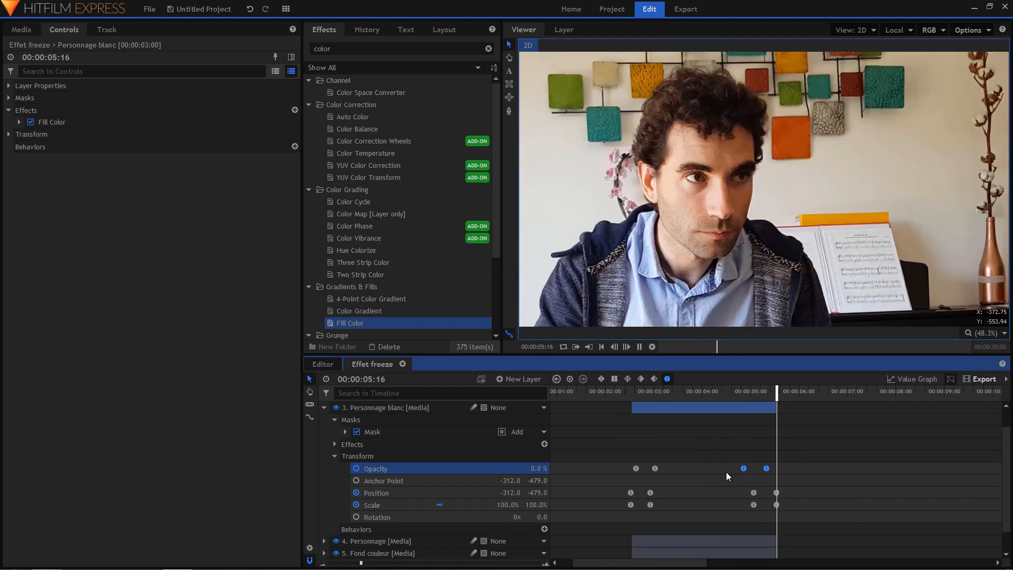
Step: Collapse the Personnage blanc layer and add Splatter 1.png from the project media to the timeline just above Personnage couleur
{"action": "scroll", "coordinate": [364, 494], "scroll_direction": "up", "scroll_amount": 1}
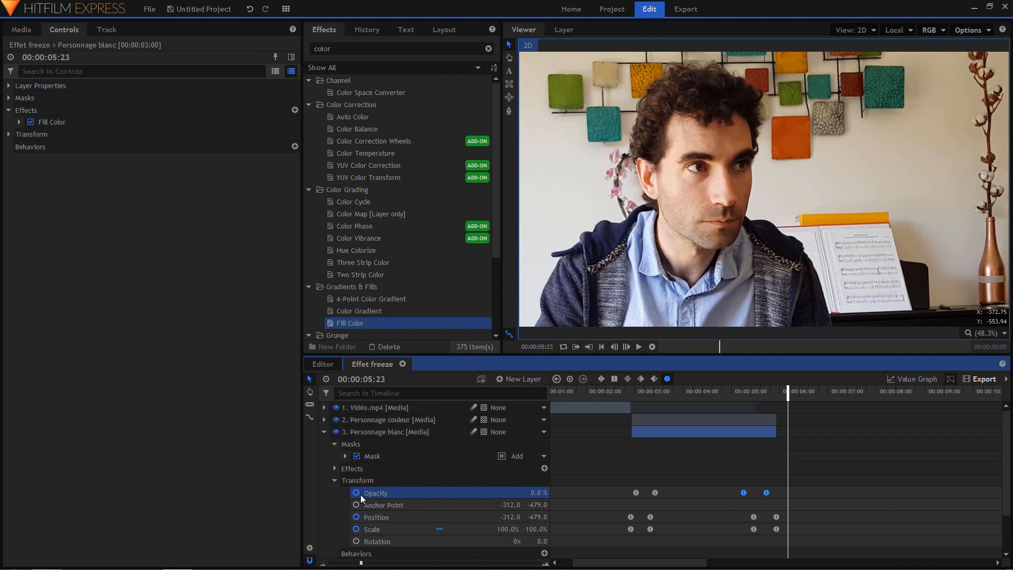
{"action": "left_click", "coordinate": [323, 432]}
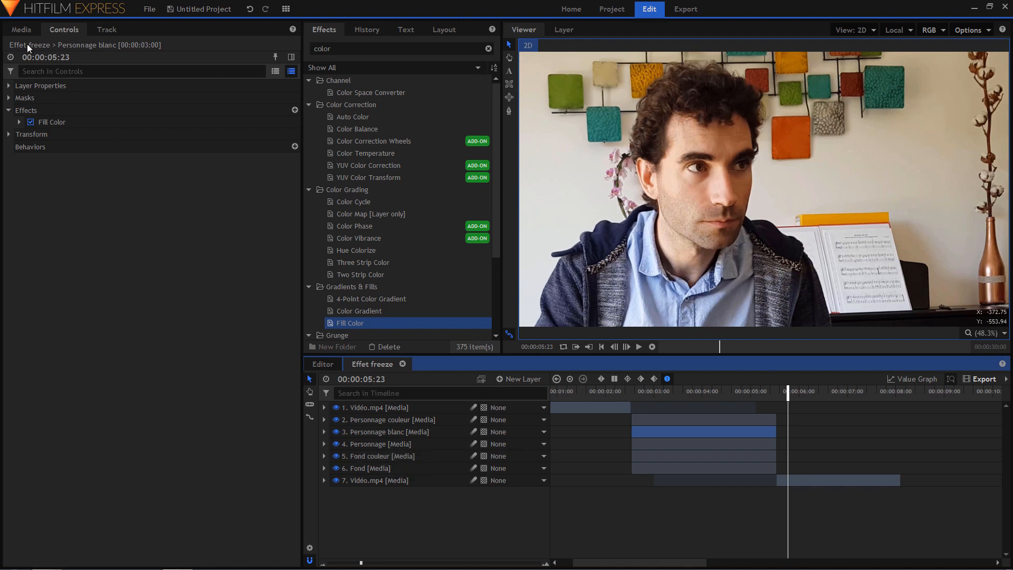
{"action": "left_click", "coordinate": [21, 30]}
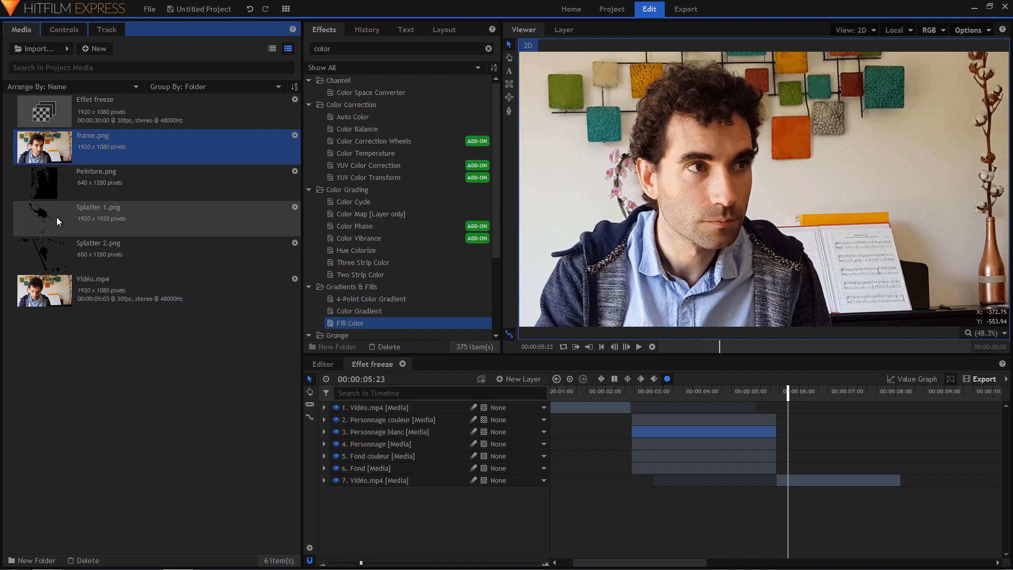
{"action": "left_click_drag", "start_coordinate": [56, 217], "coordinate": [364, 412]}
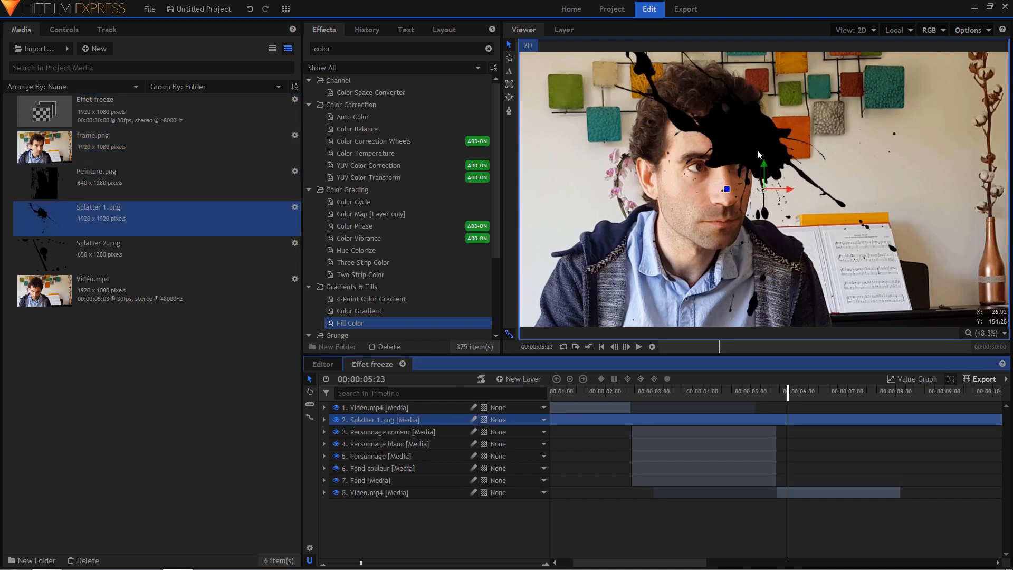
Step: Move Splatter 1.png to the upper-right corner of the frame and rotate it clockwise so its drips run down the edge
{"action": "left_click_drag", "start_coordinate": [742, 151], "coordinate": [908, 138]}
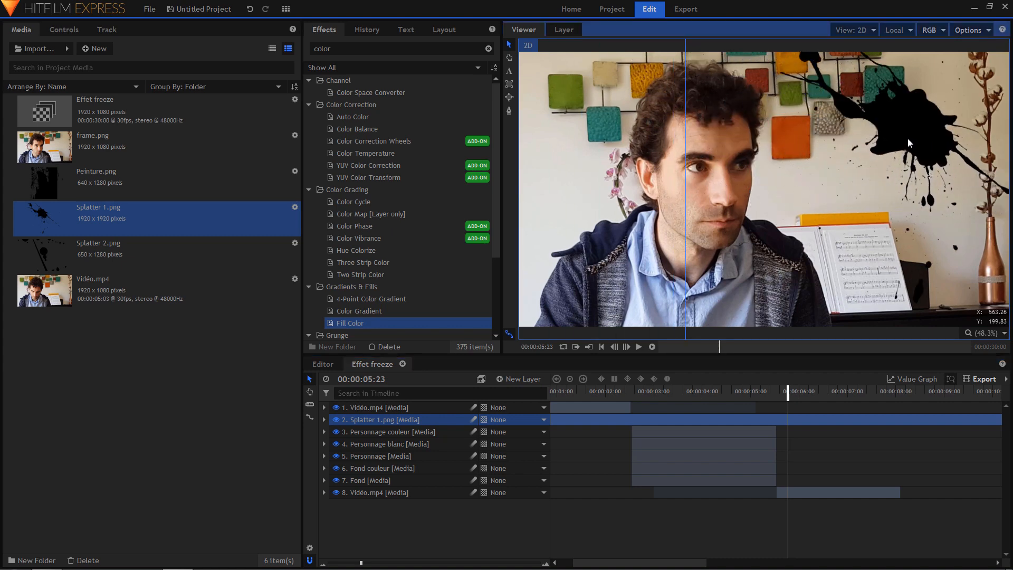
{"action": "left_click_drag", "start_coordinate": [892, 175], "coordinate": [972, 74]}
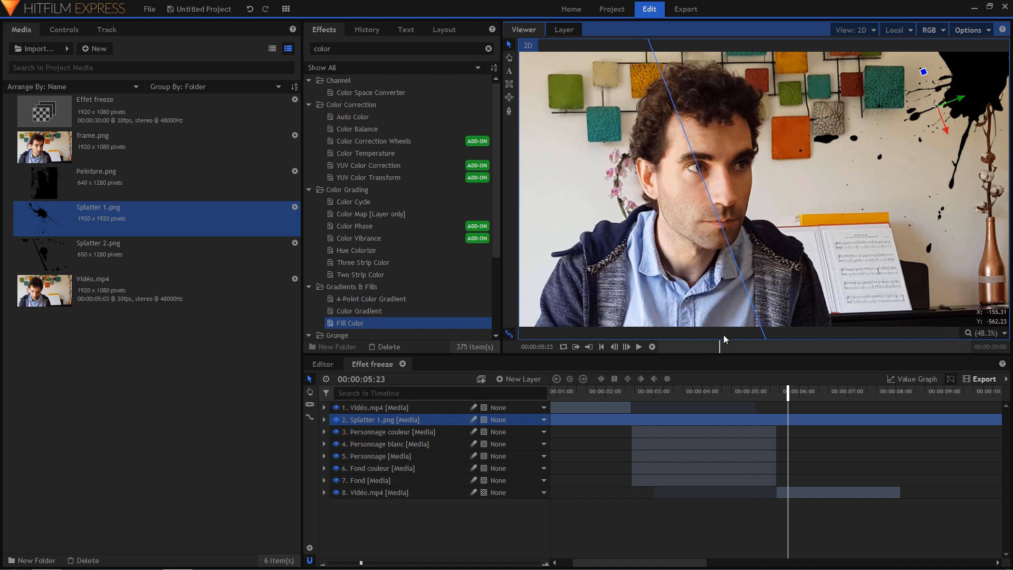
Step: Slice Splatter 1.png at the start and end of the freeze segment and delete the pieces outside it
{"action": "left_click", "coordinate": [630, 420]}
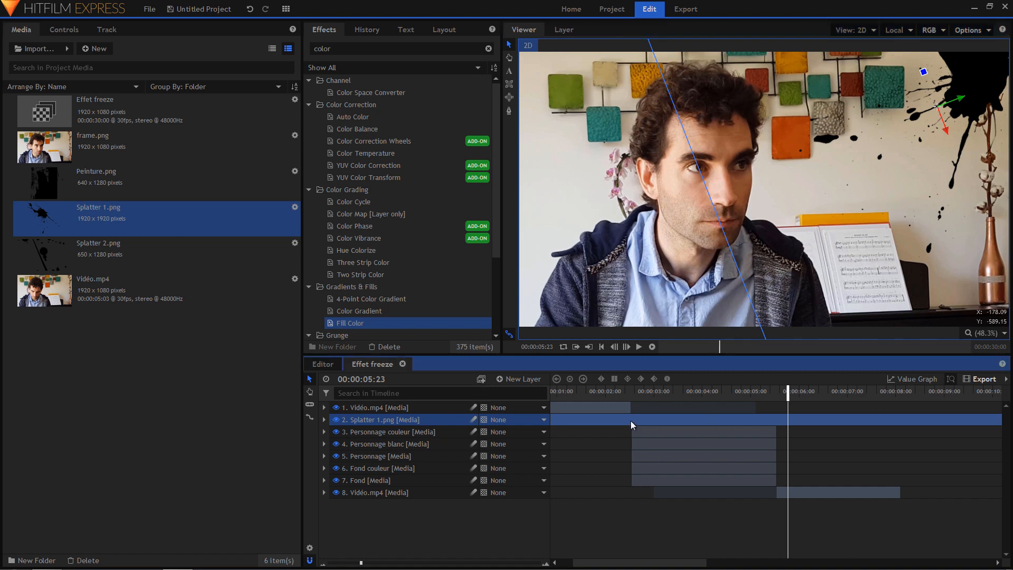
{"action": "key", "text": "c"}
{"action": "left_click", "coordinate": [631, 420]}
{"action": "left_click", "coordinate": [776, 432]}
{"action": "key", "text": "v"}
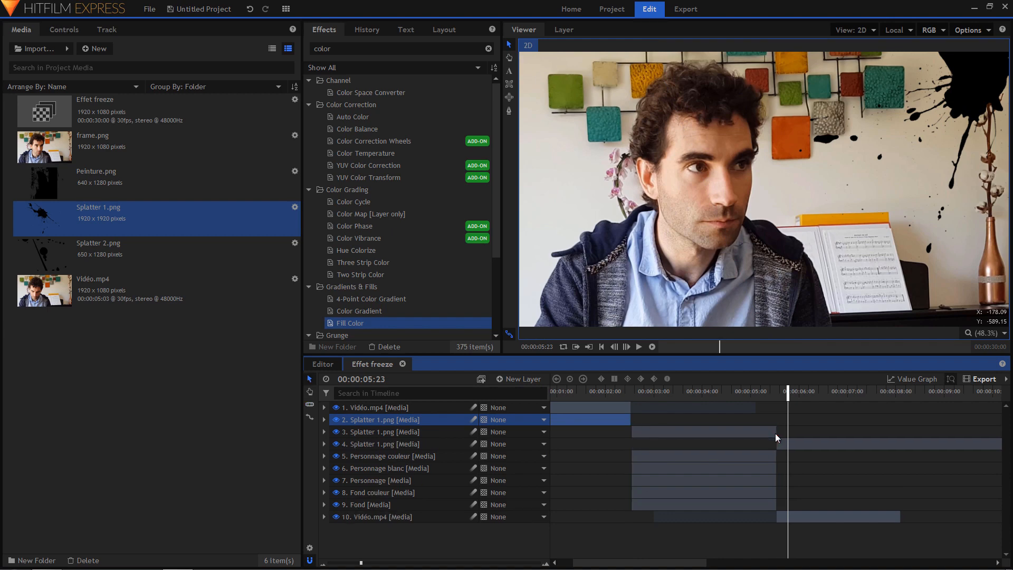
{"action": "left_click", "coordinate": [823, 445]}
{"action": "key", "text": "Delete"}
{"action": "left_click", "coordinate": [599, 419]}
{"action": "key", "text": "Delete"}
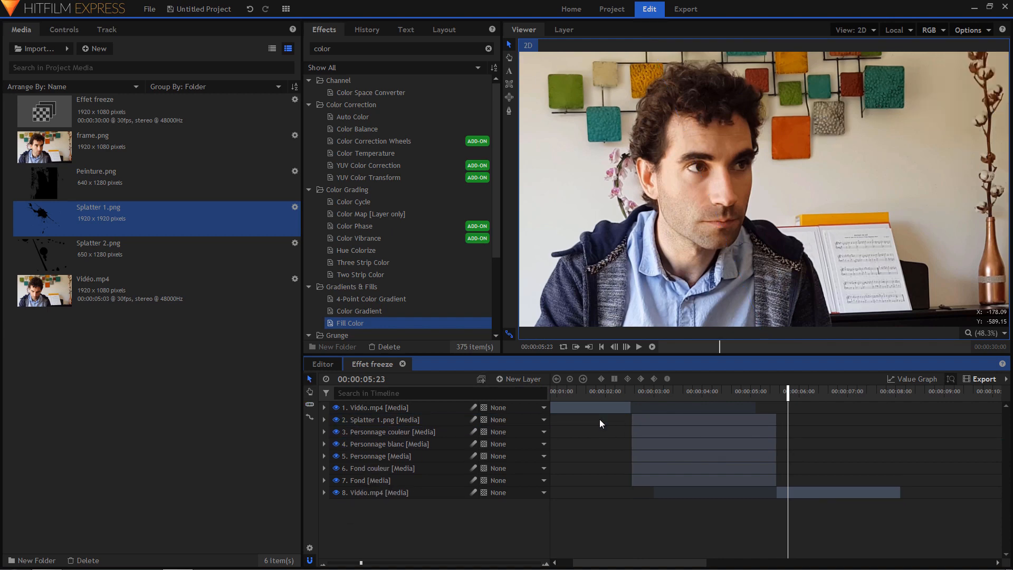
Step: Go to 00:00:02:21, find the Tint effect and apply it to the Splatter 1.png layer, showing its settings
{"action": "left_click", "coordinate": [679, 393]}
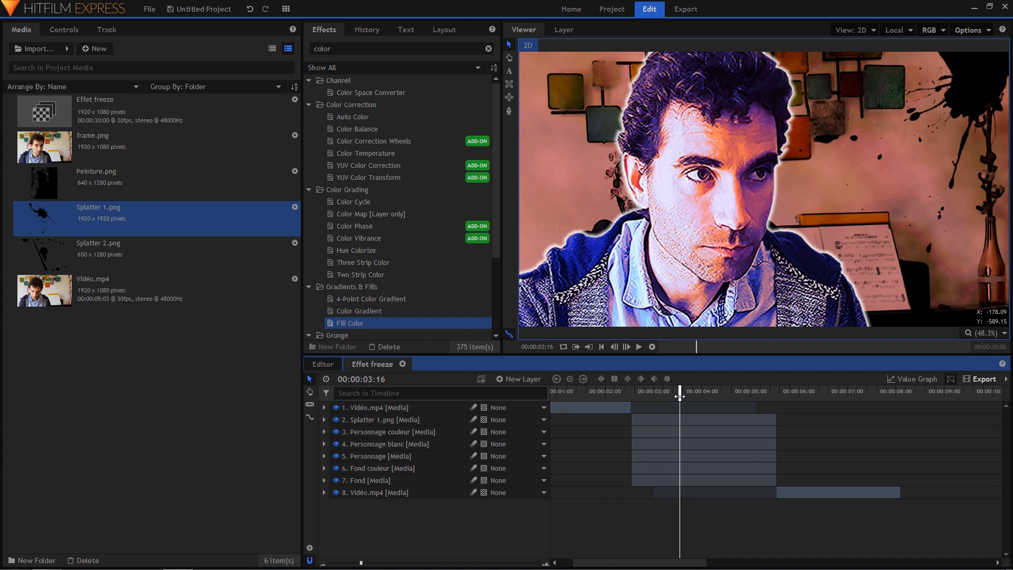
{"action": "left_click_drag", "start_coordinate": [679, 396], "coordinate": [638, 399]}
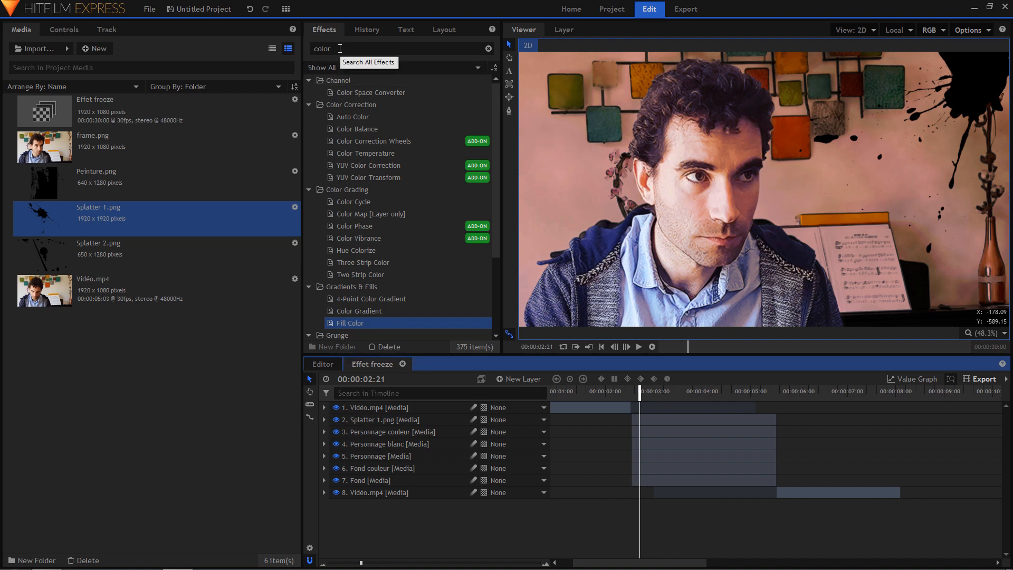
{"action": "left_click_drag", "start_coordinate": [336, 49], "coordinate": [246, 52]}
{"action": "type", "text": "tint"}
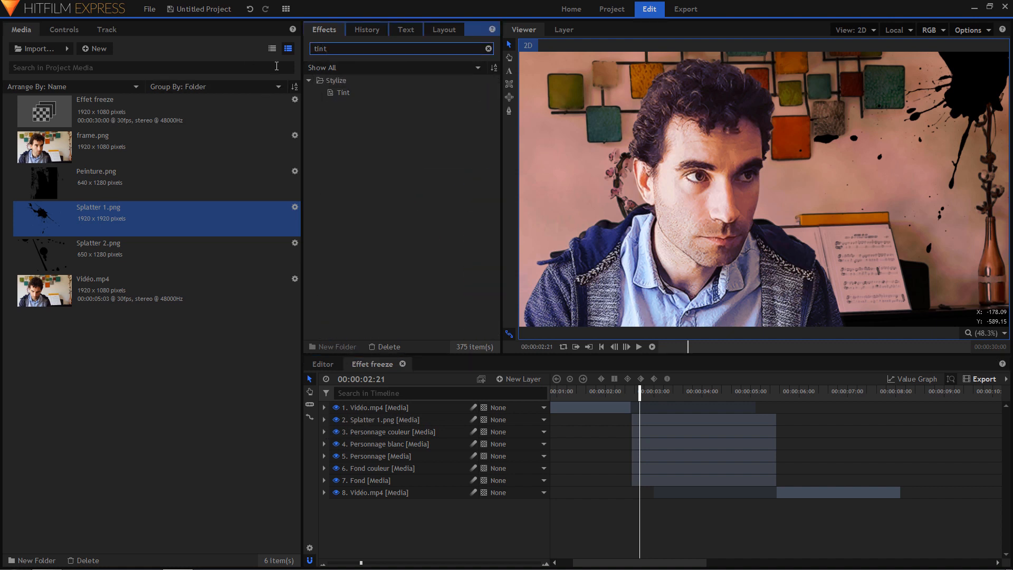
{"action": "left_click_drag", "start_coordinate": [345, 93], "coordinate": [405, 324]}
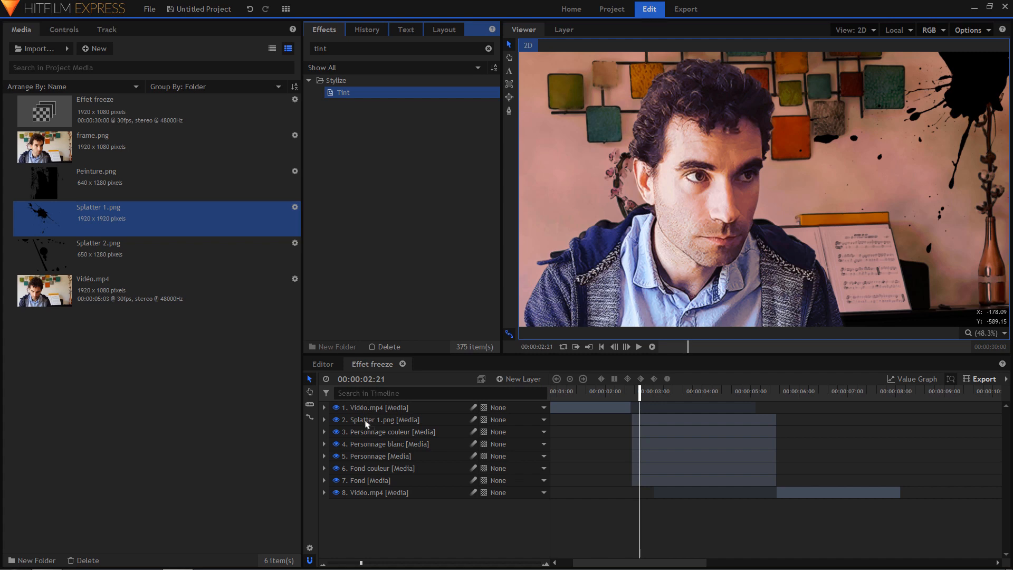
{"action": "left_click_drag", "start_coordinate": [367, 424], "coordinate": [363, 420]}
{"action": "left_click", "coordinate": [345, 456]}
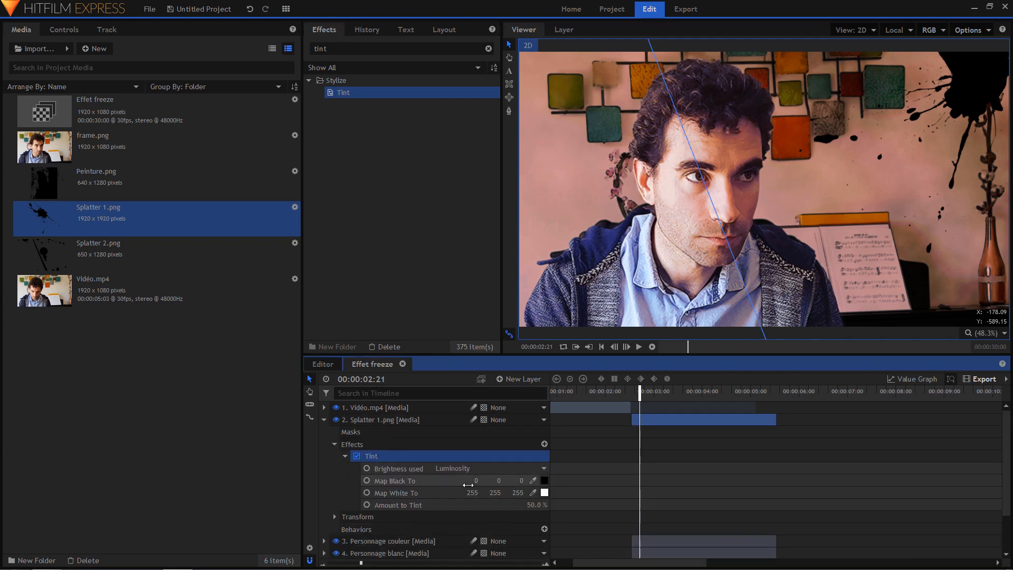
Step: Map black to bright green #23e815 in Splatter 1.png's Tint effect and set Amount to Tint to 100%
{"action": "left_click", "coordinate": [545, 480]}
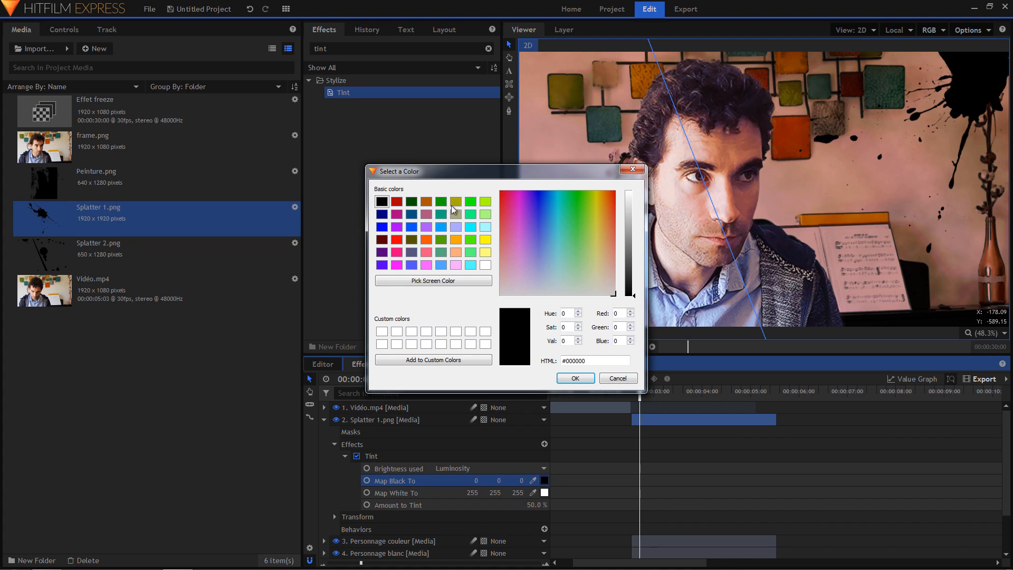
{"action": "left_click_drag", "start_coordinate": [594, 228], "coordinate": [578, 199]}
{"action": "left_click_drag", "start_coordinate": [635, 224], "coordinate": [627, 201]}
{"action": "left_click", "coordinate": [575, 378]}
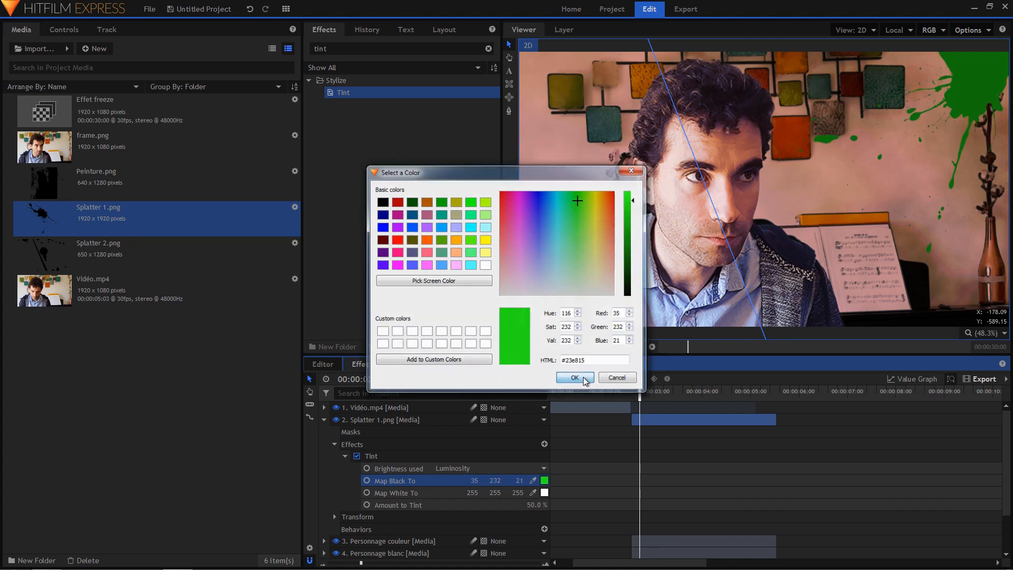
{"action": "left_click", "coordinate": [534, 505]}
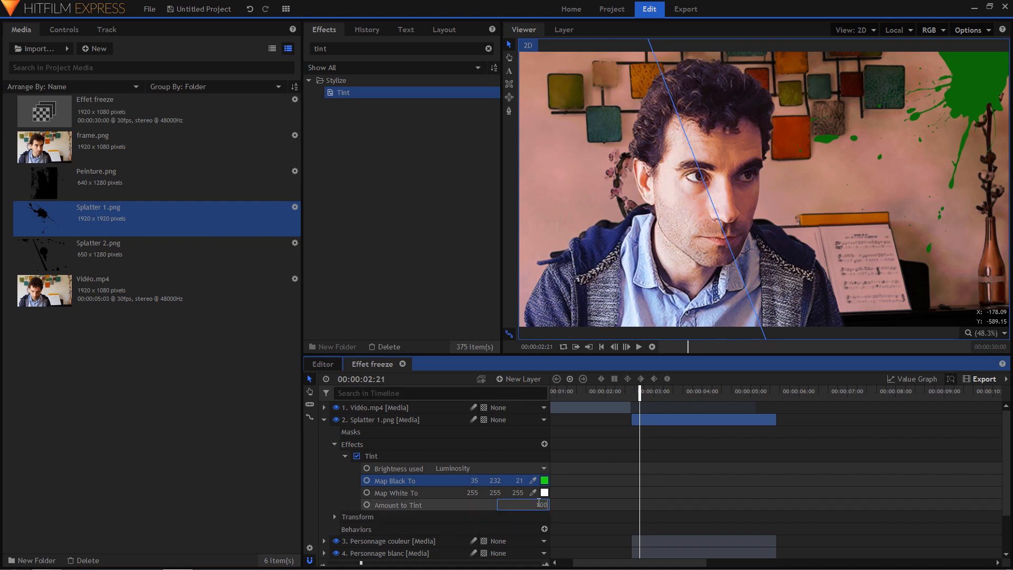
{"action": "key", "text": "Return"}
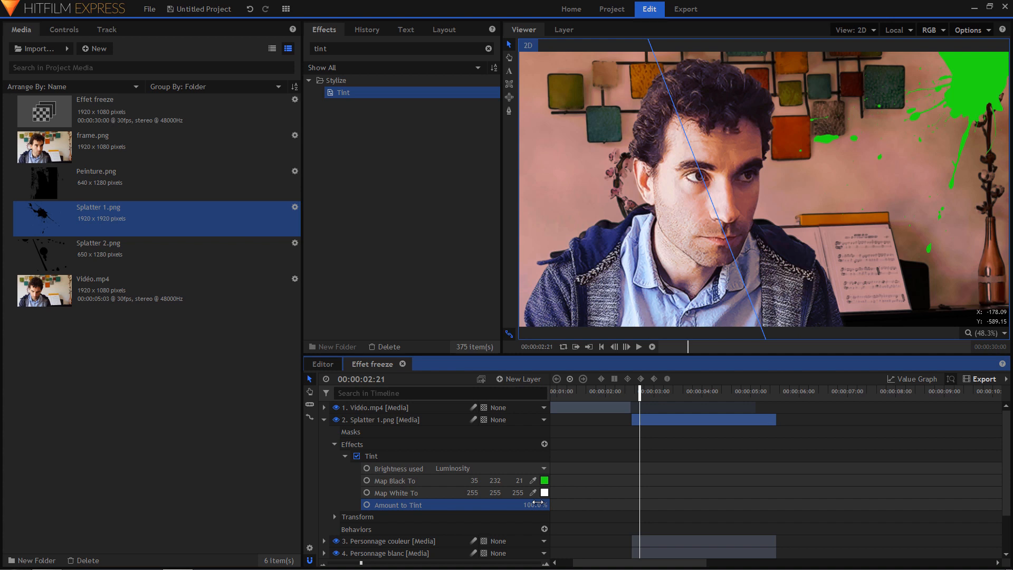
Step: Add Splatter 2.png just above Splatter 1.png, move it to the left side of the frame and rotate it about 33.5 degrees
{"action": "left_click_drag", "start_coordinate": [45, 242], "coordinate": [392, 414]}
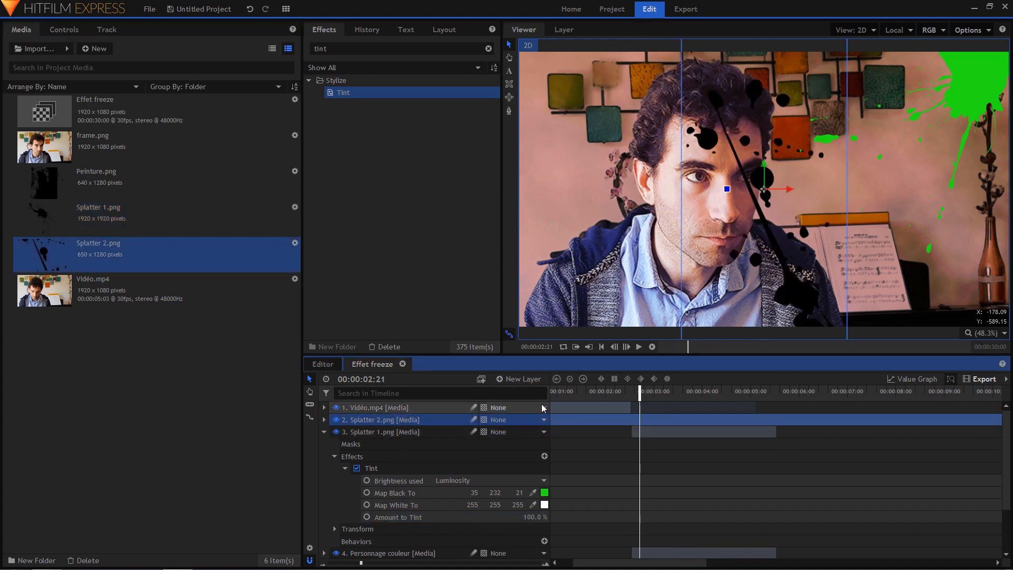
{"action": "left_click_drag", "start_coordinate": [765, 193], "coordinate": [566, 161]}
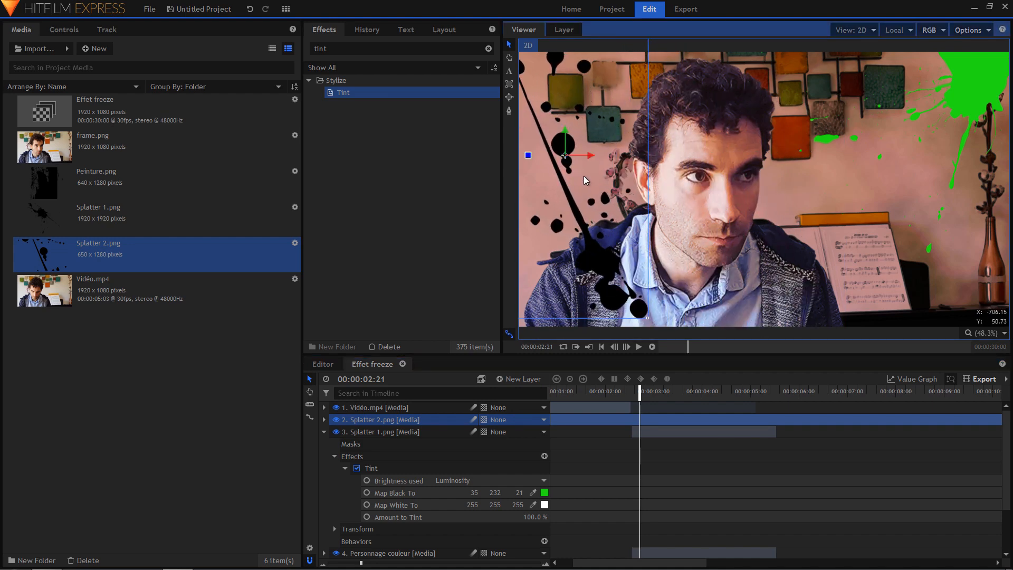
{"action": "mouse_move", "coordinate": [530, 157]}
{"action": "left_mouse_down"}
{"action": "mouse_move", "coordinate": [559, 150]}
{"action": "mouse_move", "coordinate": [542, 142]}
{"action": "left_mouse_up"}
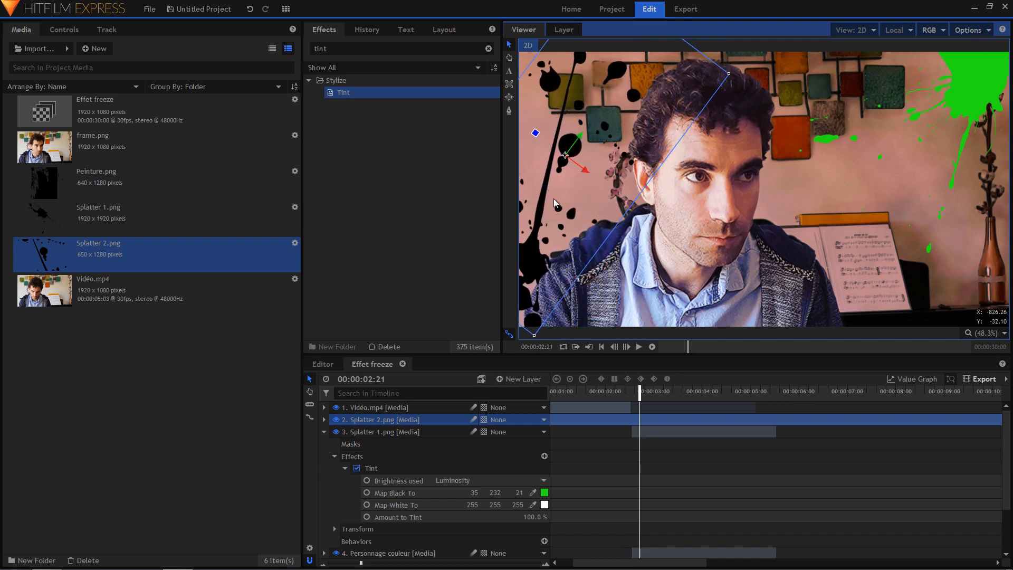
{"action": "left_click_drag", "start_coordinate": [565, 155], "coordinate": [555, 214]}
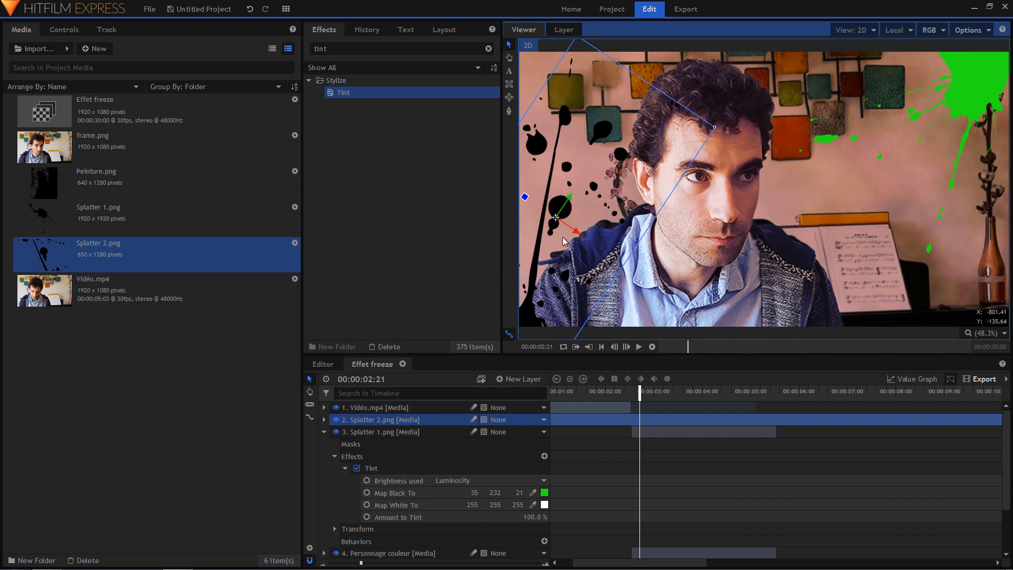
Step: Apply the Tint effect to the Splatter 2.png layer and show its settings
{"action": "left_click_drag", "start_coordinate": [347, 99], "coordinate": [362, 161]}
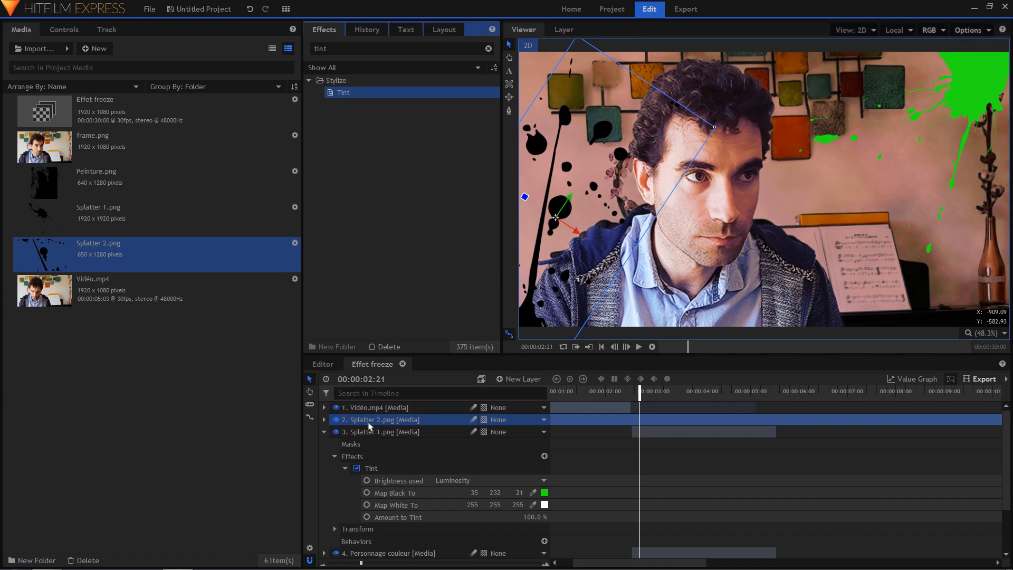
{"action": "left_click_drag", "start_coordinate": [366, 423], "coordinate": [363, 422]}
{"action": "left_click", "coordinate": [345, 455]}
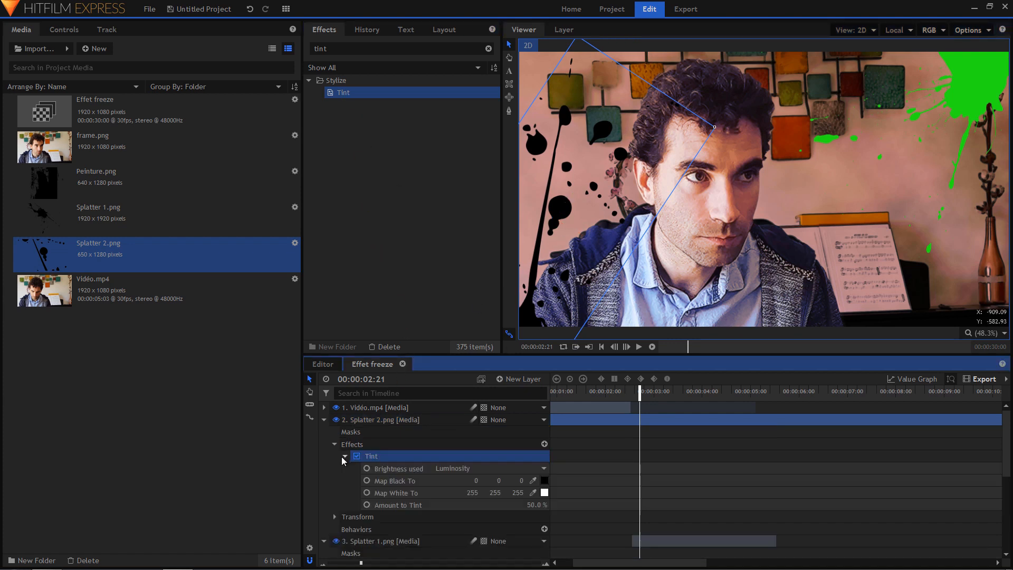
Step: Map black to magenta #f81aff in Splatter 2.png's Tint effect and set Amount to Tint to 100%
{"action": "left_click", "coordinate": [544, 480]}
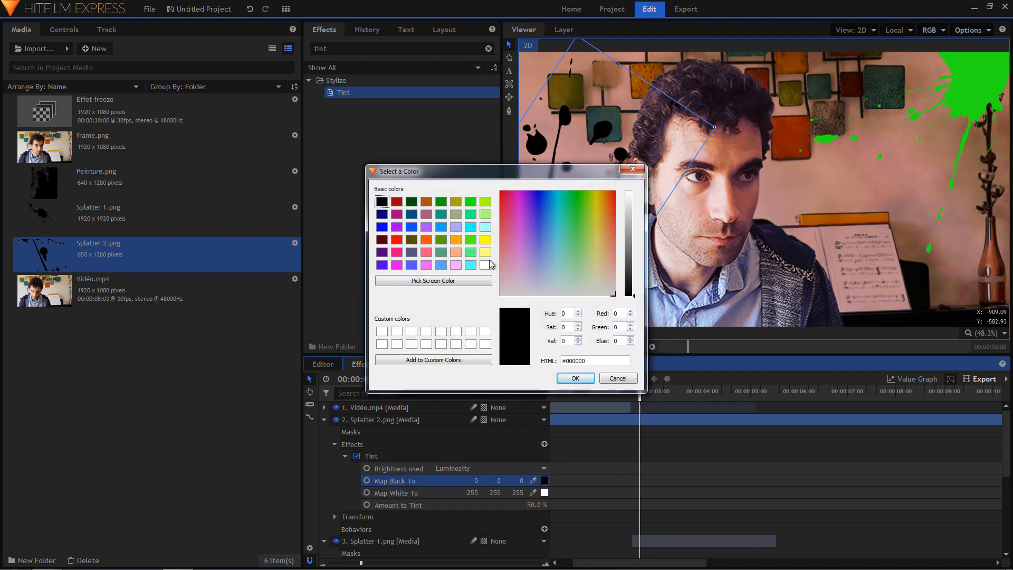
{"action": "left_click_drag", "start_coordinate": [525, 223], "coordinate": [520, 194]}
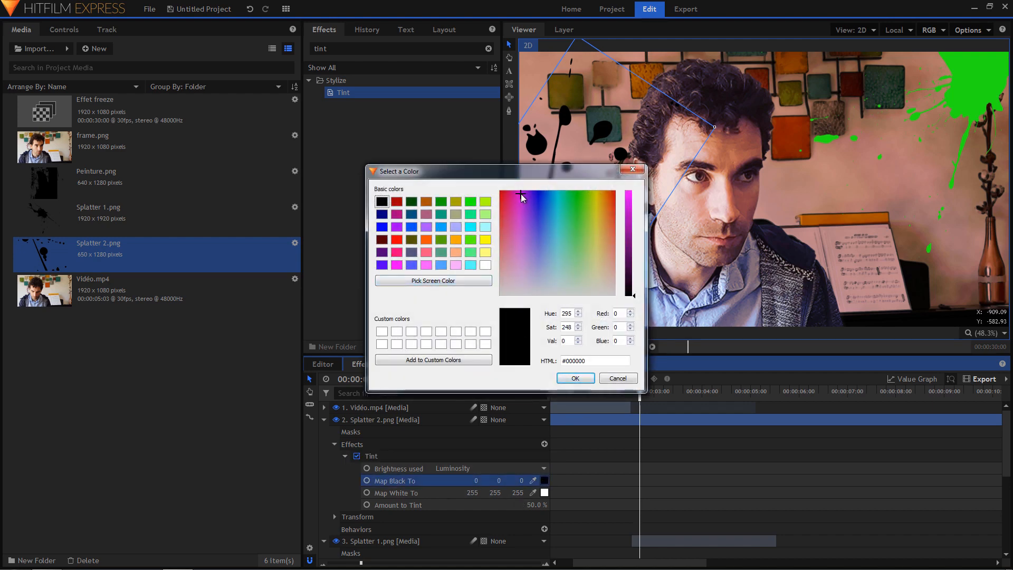
{"action": "left_click_drag", "start_coordinate": [643, 217], "coordinate": [638, 189]}
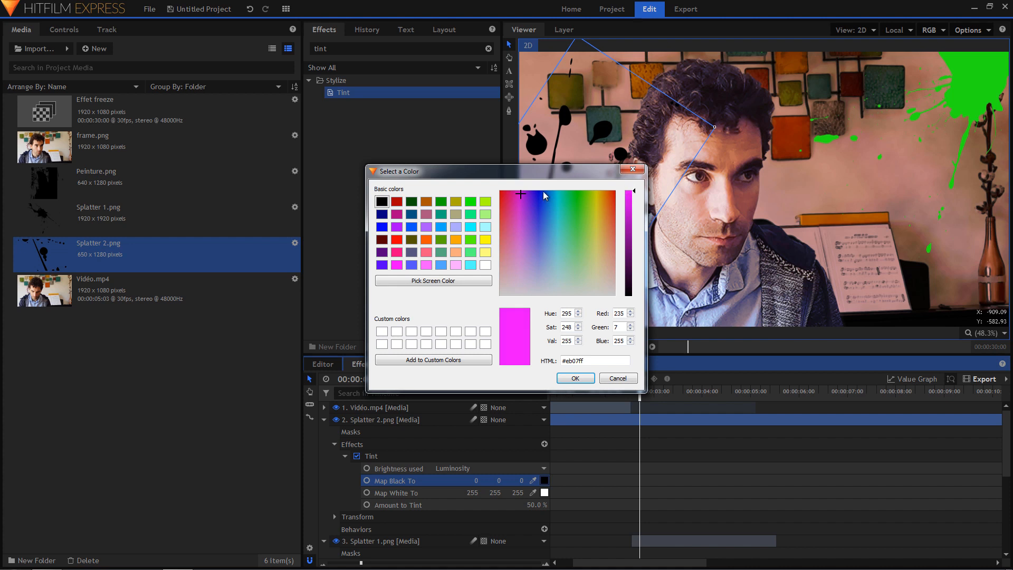
{"action": "mouse_move", "coordinate": [521, 200]}
{"action": "left_mouse_down"}
{"action": "mouse_move", "coordinate": [524, 228]}
{"action": "mouse_move", "coordinate": [520, 201]}
{"action": "left_mouse_up"}
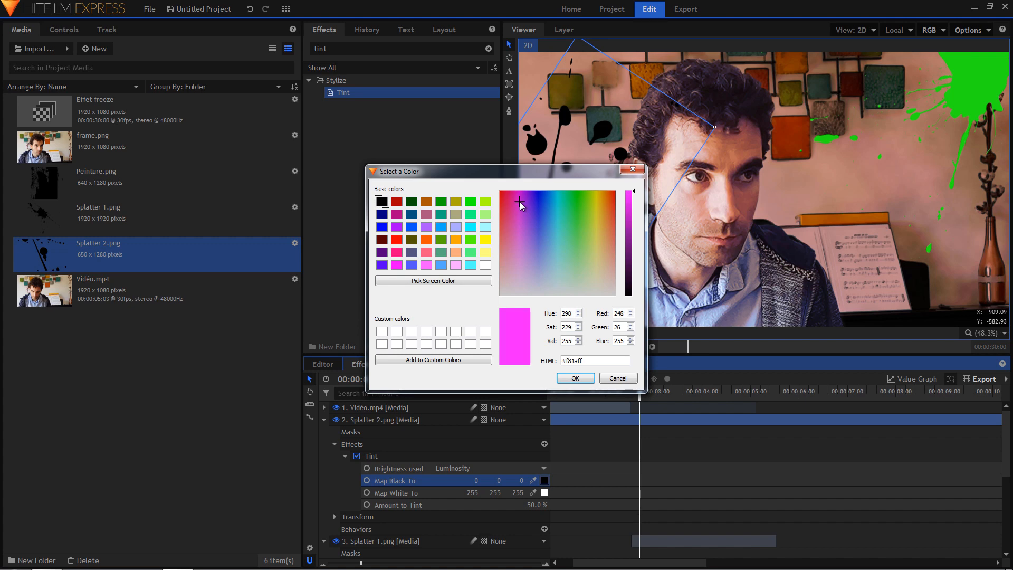
{"action": "left_click", "coordinate": [576, 378]}
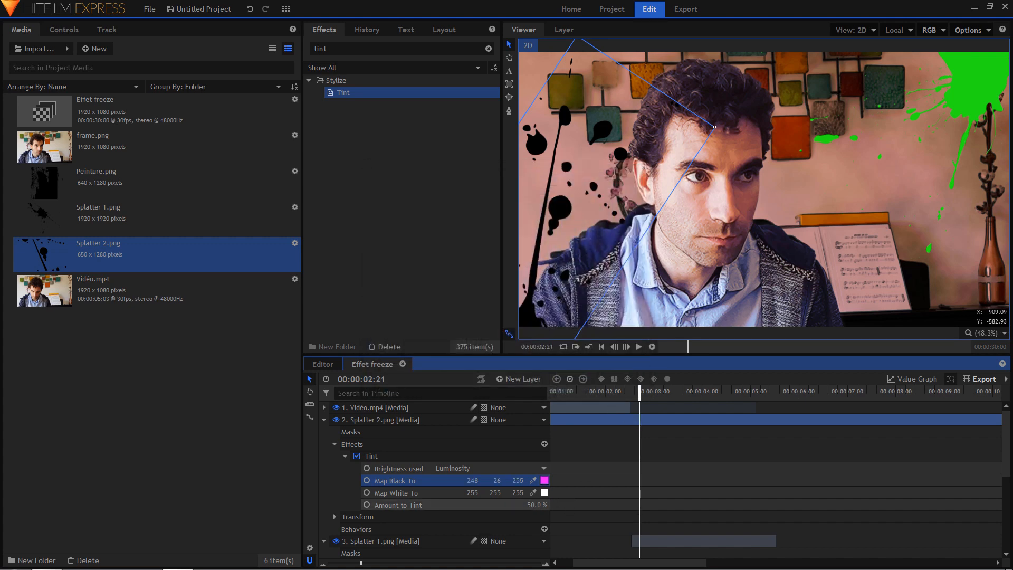
{"action": "left_click", "coordinate": [540, 505]}
{"action": "type", "text": "00"}
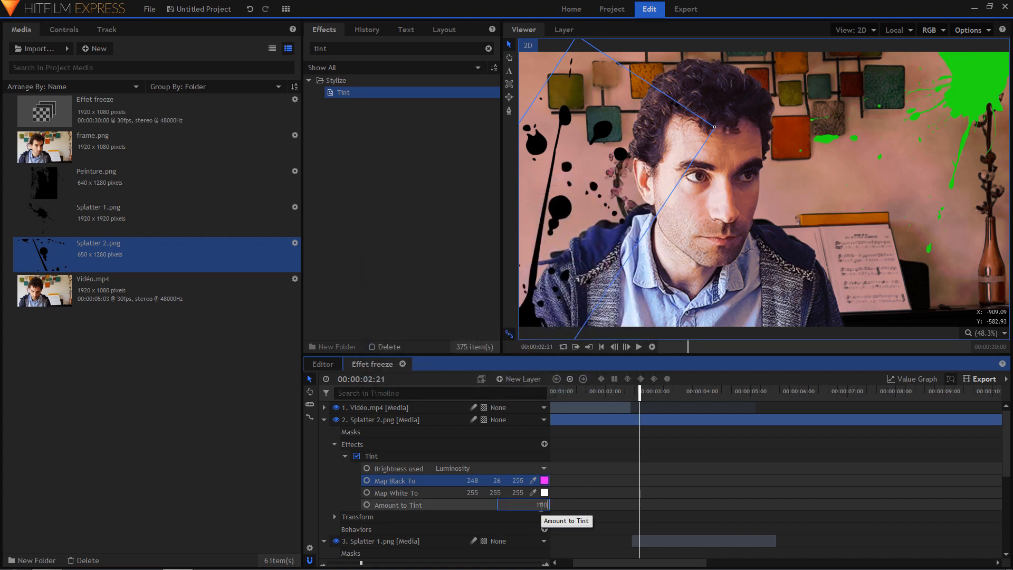
{"action": "key", "text": "Return"}
Step: Play back the freeze effect from just before its start to check both tinted splatters
{"action": "left_click", "coordinate": [651, 393]}
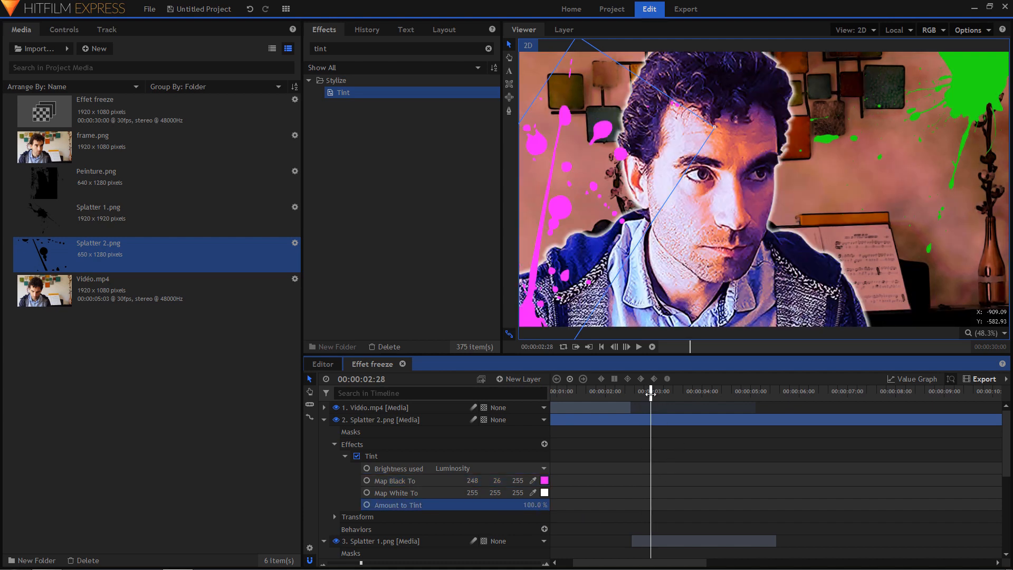
{"action": "left_click", "coordinate": [626, 394]}
{"action": "key", "text": "space"}
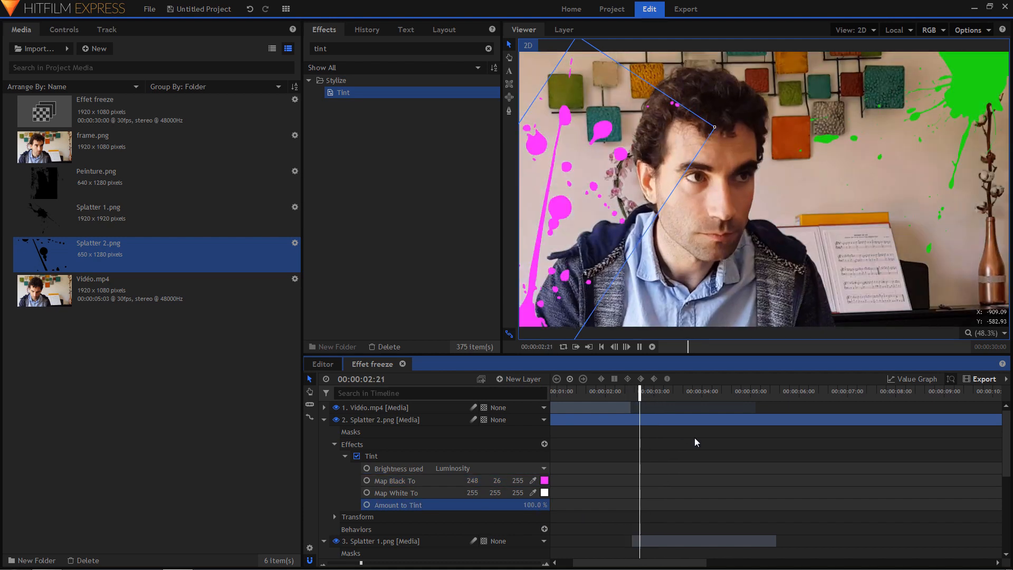
{"action": "key", "text": "space"}
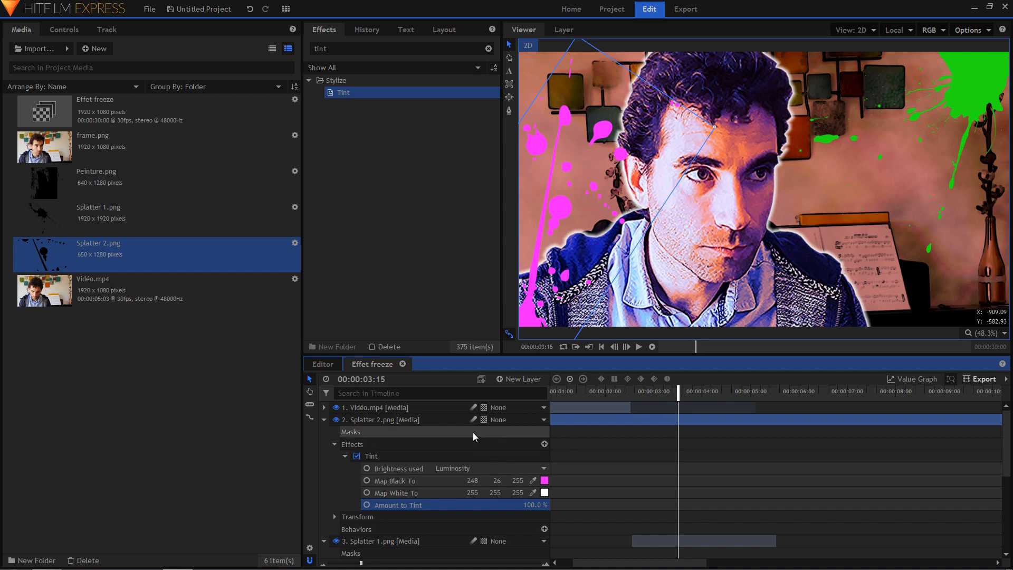
Step: Set Splatter 2.png's anchor point to 122, -418 and reposition the layer so the anchor sits in the frame's lower-left corner at about -946, -526
{"action": "left_click", "coordinate": [385, 420]}
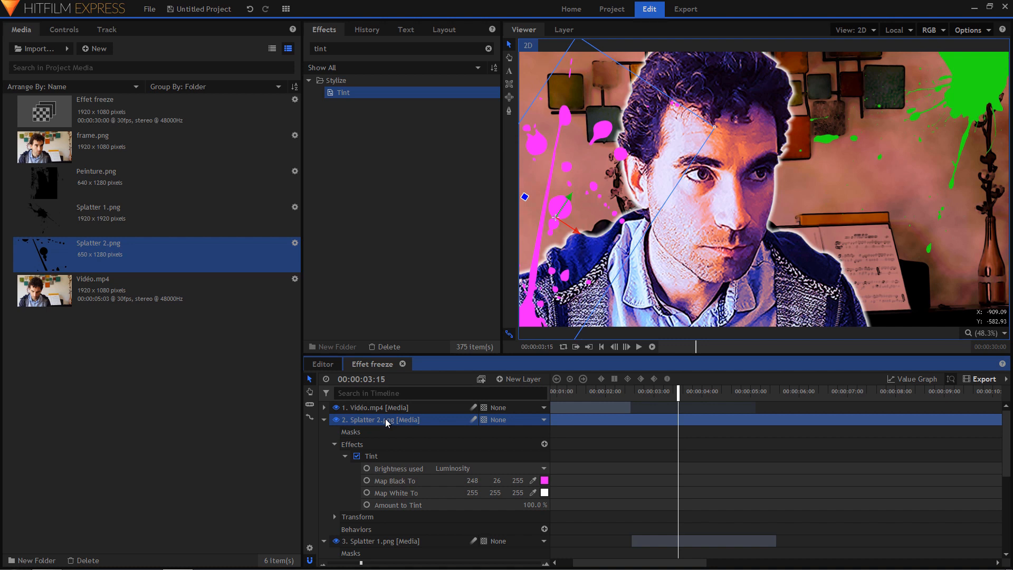
{"action": "left_click", "coordinate": [334, 517]}
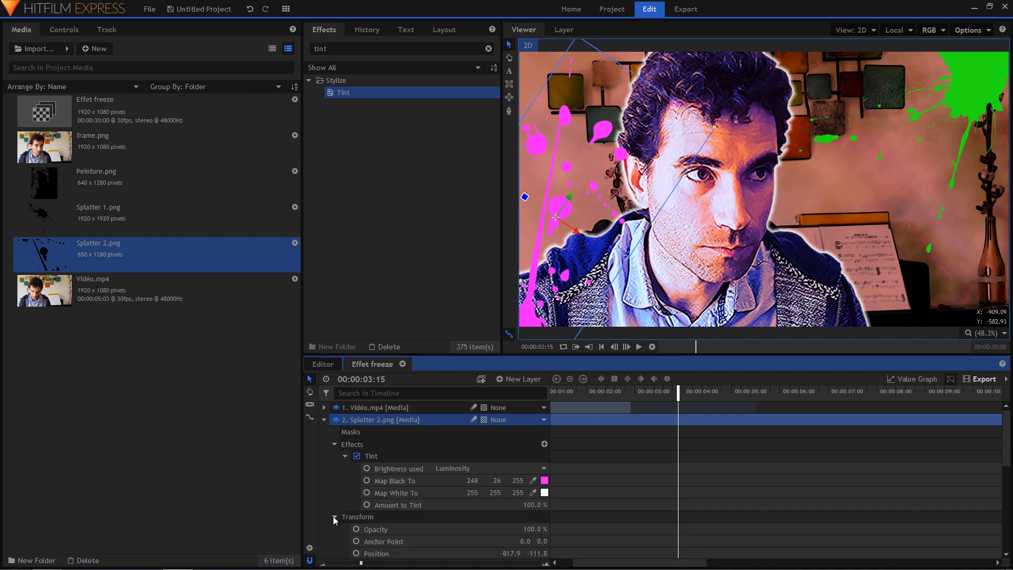
{"action": "scroll", "coordinate": [395, 514], "scroll_direction": "down", "scroll_amount": 2}
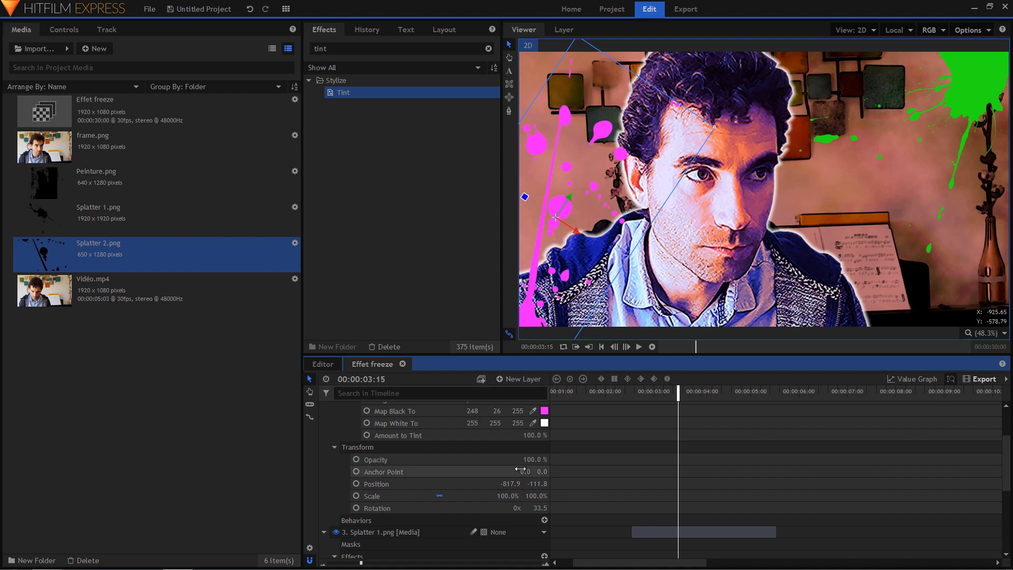
{"action": "mouse_move", "coordinate": [526, 471]}
{"action": "left_mouse_down"}
{"action": "mouse_move", "coordinate": [542, 471]}
{"action": "mouse_move", "coordinate": [505, 472]}
{"action": "left_mouse_up"}
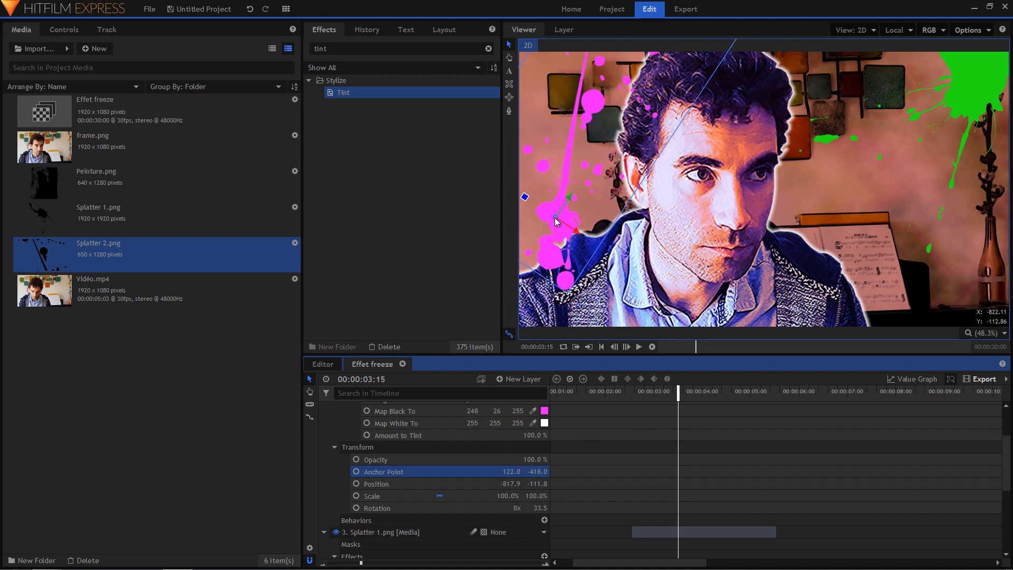
{"action": "left_click_drag", "start_coordinate": [559, 209], "coordinate": [523, 327]}
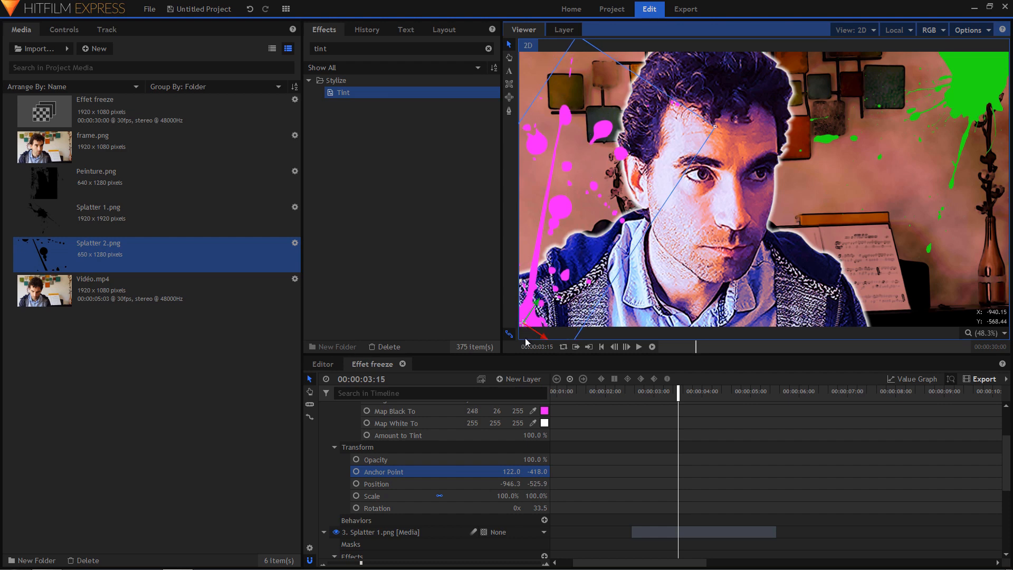
Step: Set Splatter 1.png's anchor point to -71, 249 and reposition the layer so the anchor sits in the frame's upper-right corner at about 959, 538
{"action": "left_click", "coordinate": [381, 531]}
{"action": "scroll", "coordinate": [382, 528], "scroll_direction": "down", "scroll_amount": 4}
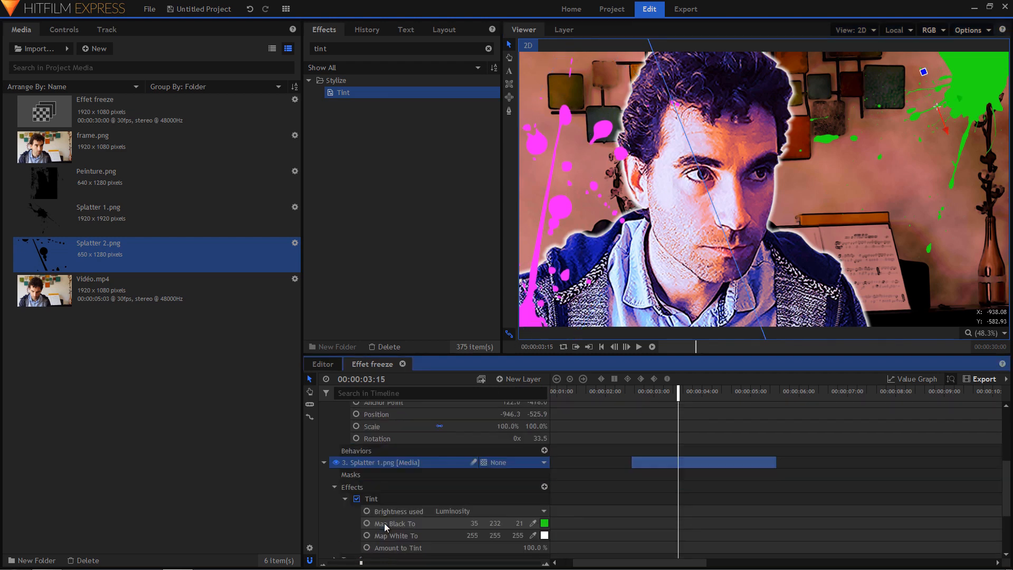
{"action": "left_click", "coordinate": [334, 489]}
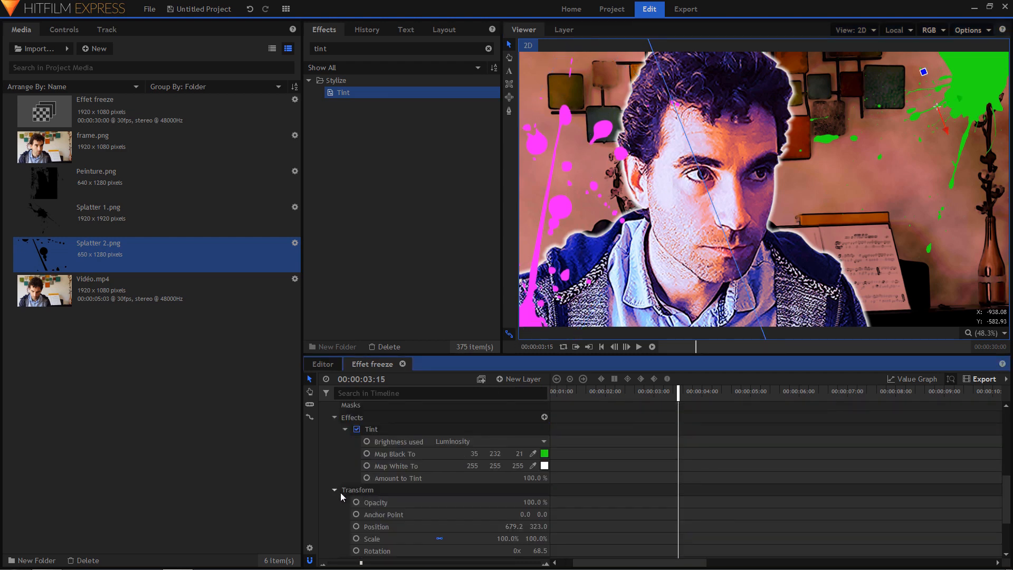
{"action": "left_click", "coordinate": [384, 514]}
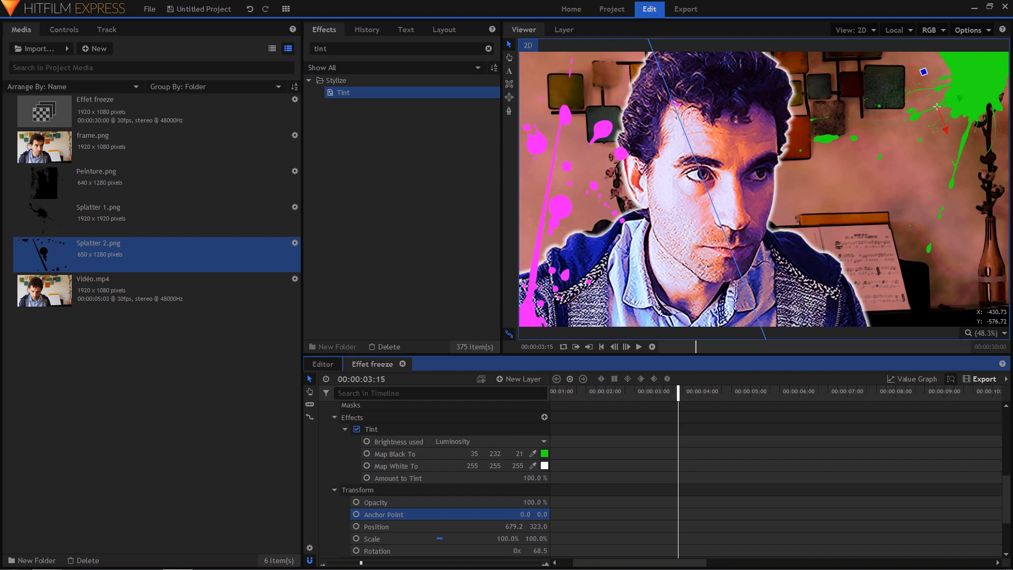
{"action": "left_click_drag", "start_coordinate": [526, 514], "coordinate": [666, 514]}
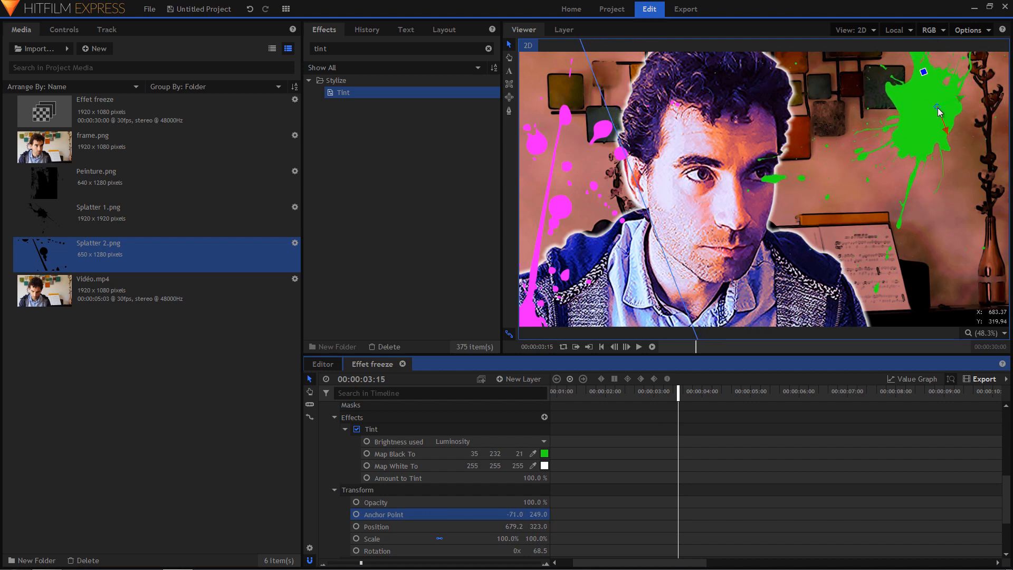
{"action": "left_click_drag", "start_coordinate": [938, 112], "coordinate": [1009, 56]}
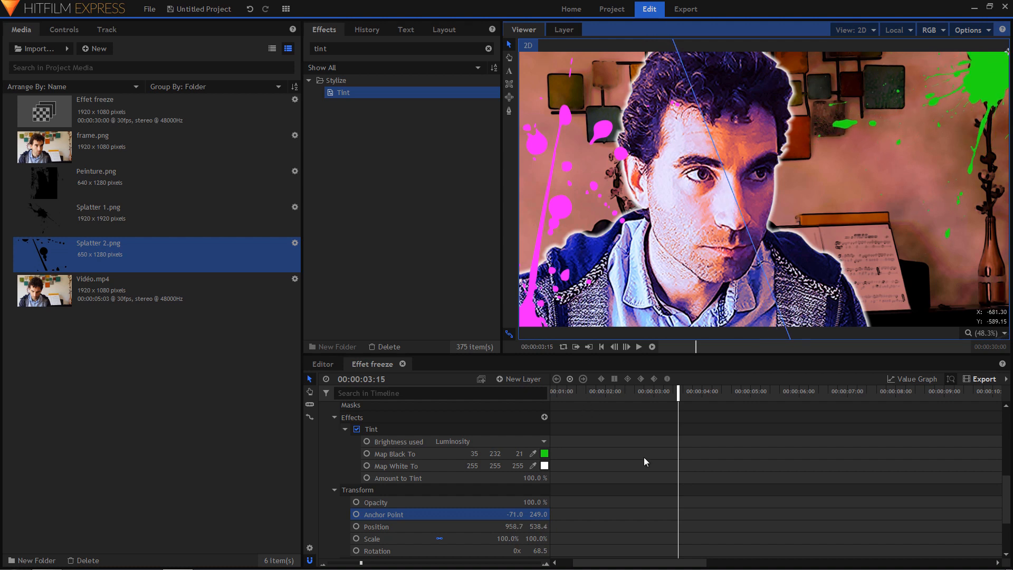
Step: Add Position and Scale keyframes to Splatter 1.png at 00:00:02:16 and 00:00:02:28, keeping the corner position and 100% scale
{"action": "scroll", "coordinate": [673, 467], "scroll_direction": "down", "scroll_amount": 3}
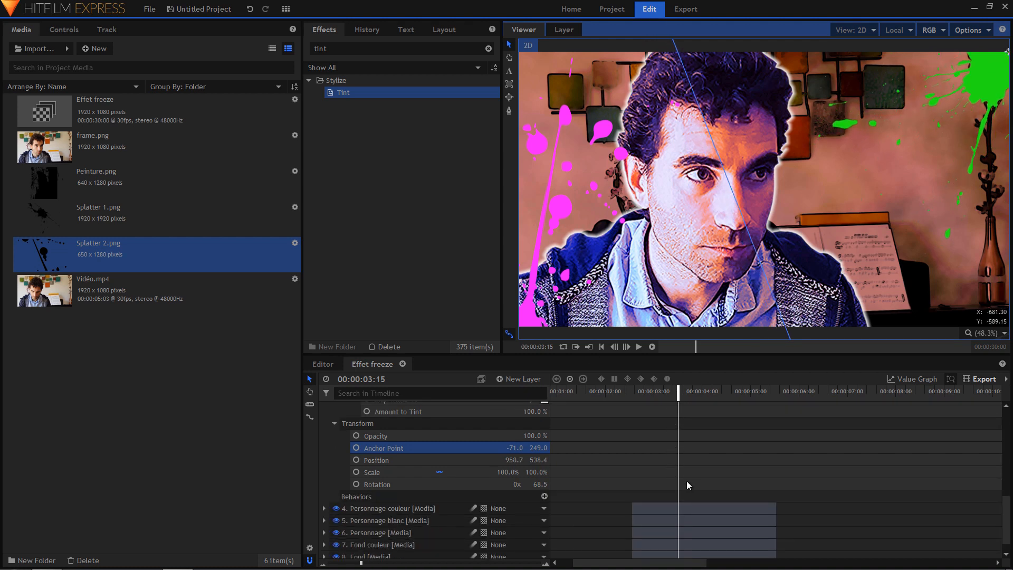
{"action": "key", "text": "Page_Up"}
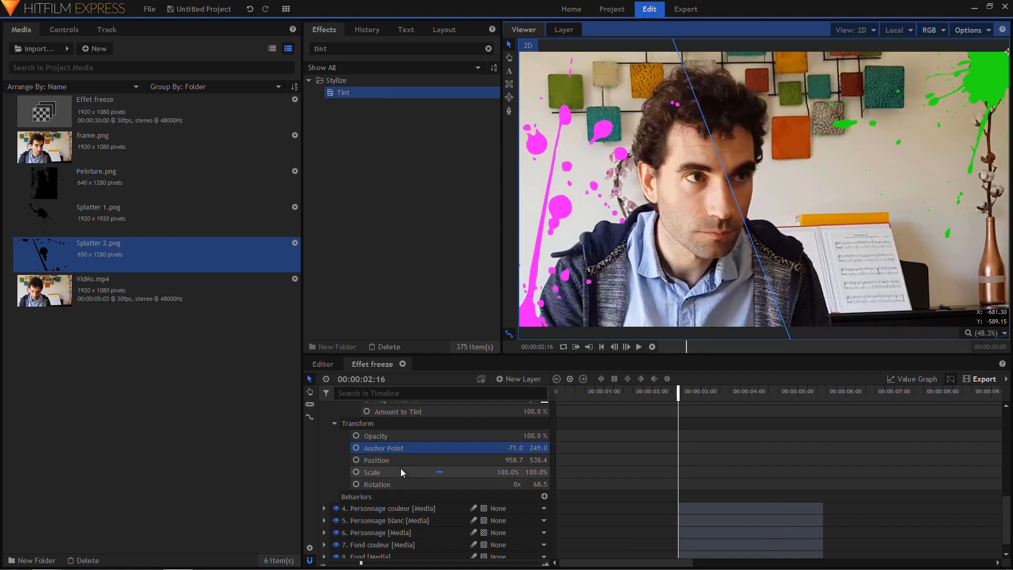
{"action": "left_click", "coordinate": [356, 460]}
{"action": "left_click", "coordinate": [356, 472]}
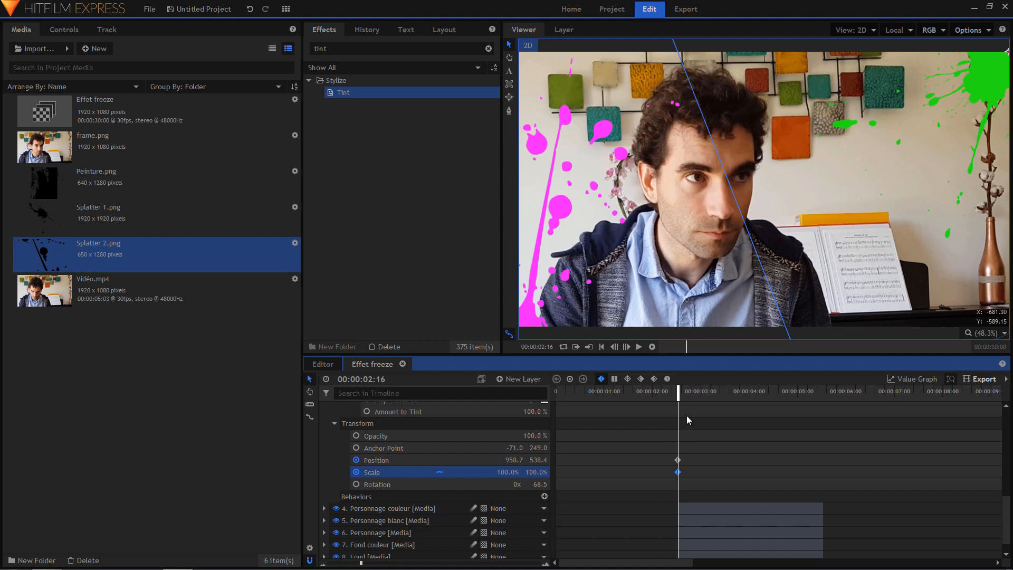
{"action": "left_click_drag", "start_coordinate": [677, 396], "coordinate": [697, 396]}
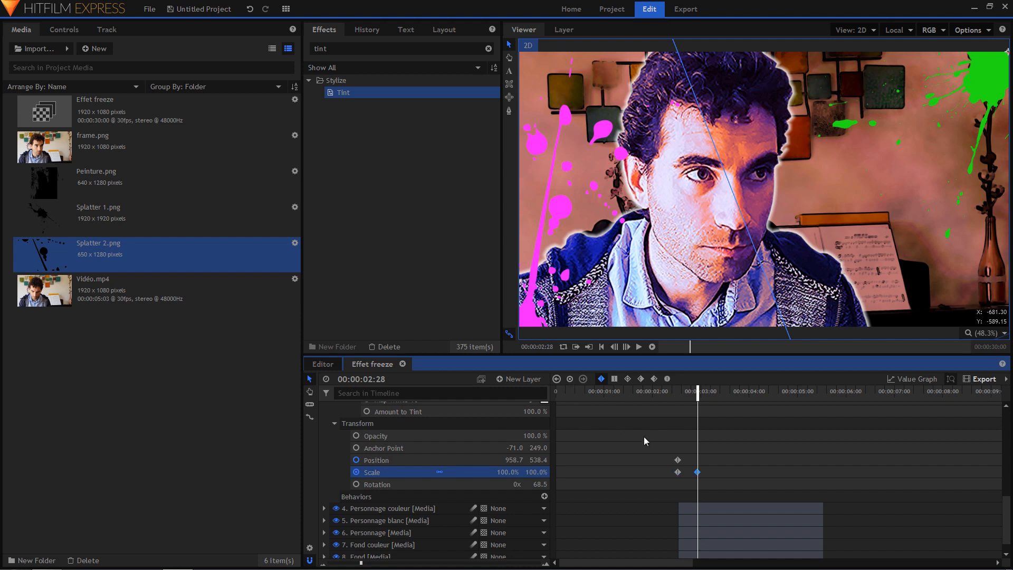
{"action": "left_click", "coordinate": [490, 460]}
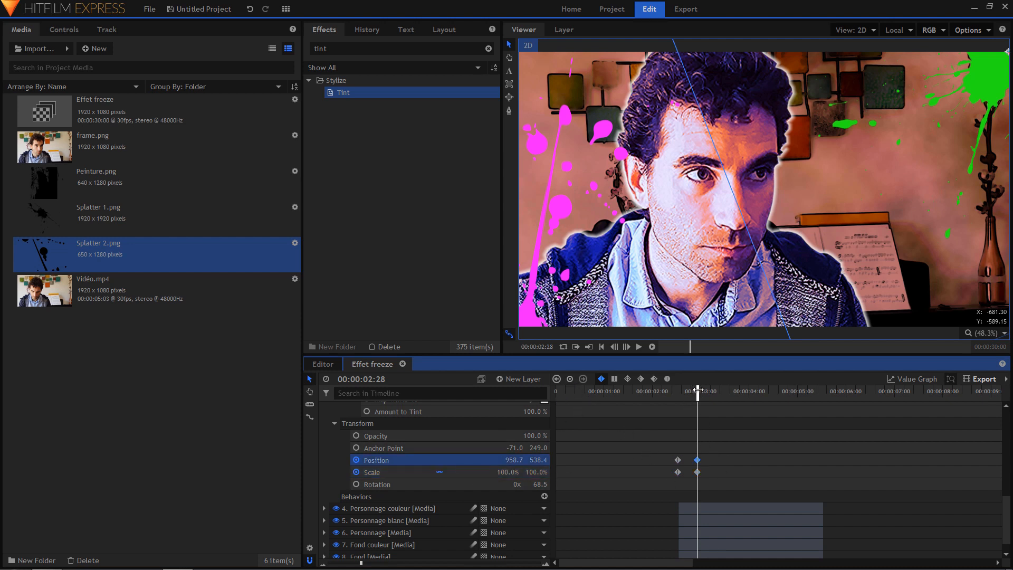
Step: At 00:00:02:16, scale Splatter 1.png to 26% and move it outside the frame's upper-right corner to about 1075, 655
{"action": "left_click_drag", "start_coordinate": [698, 393], "coordinate": [678, 394]}
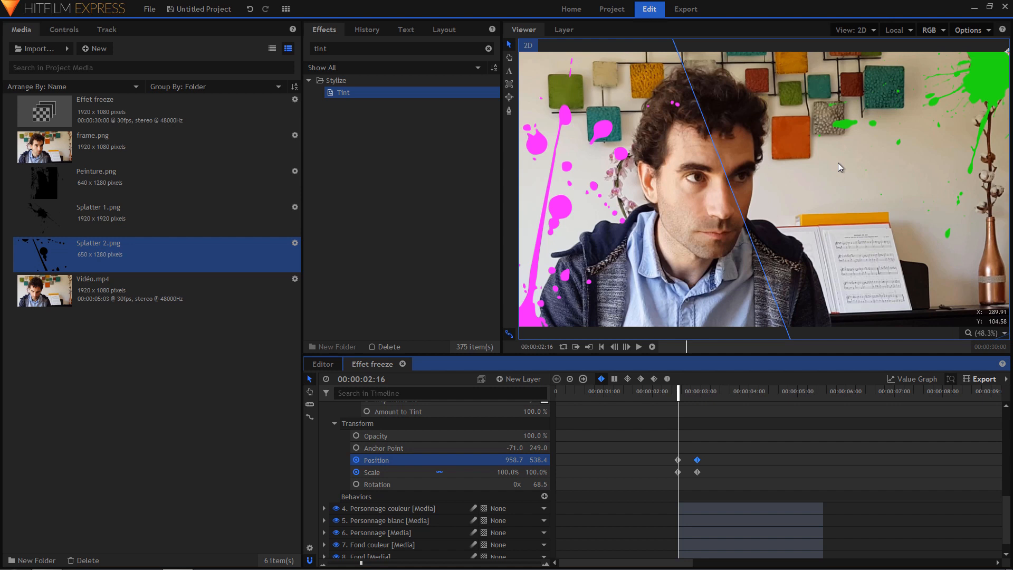
{"action": "scroll", "coordinate": [838, 162], "scroll_direction": "down", "scroll_amount": 2}
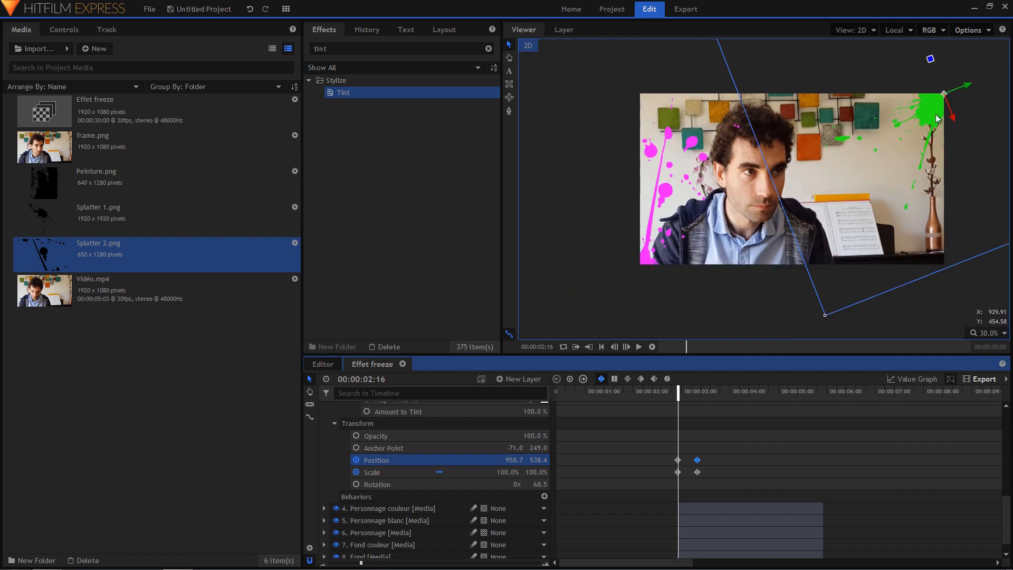
{"action": "left_click_drag", "start_coordinate": [508, 473], "coordinate": [469, 473]}
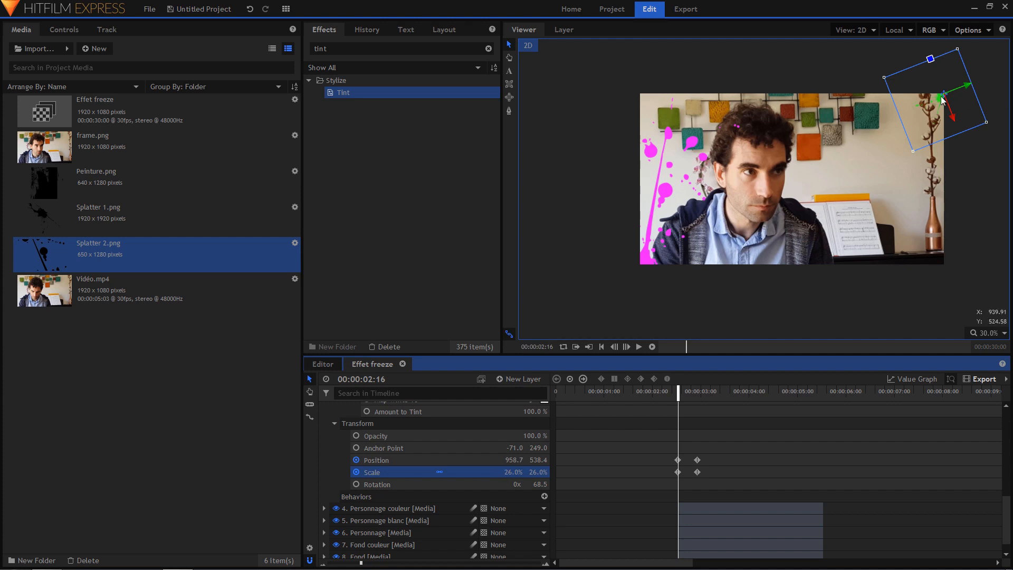
{"action": "left_click_drag", "start_coordinate": [944, 97], "coordinate": [963, 79]}
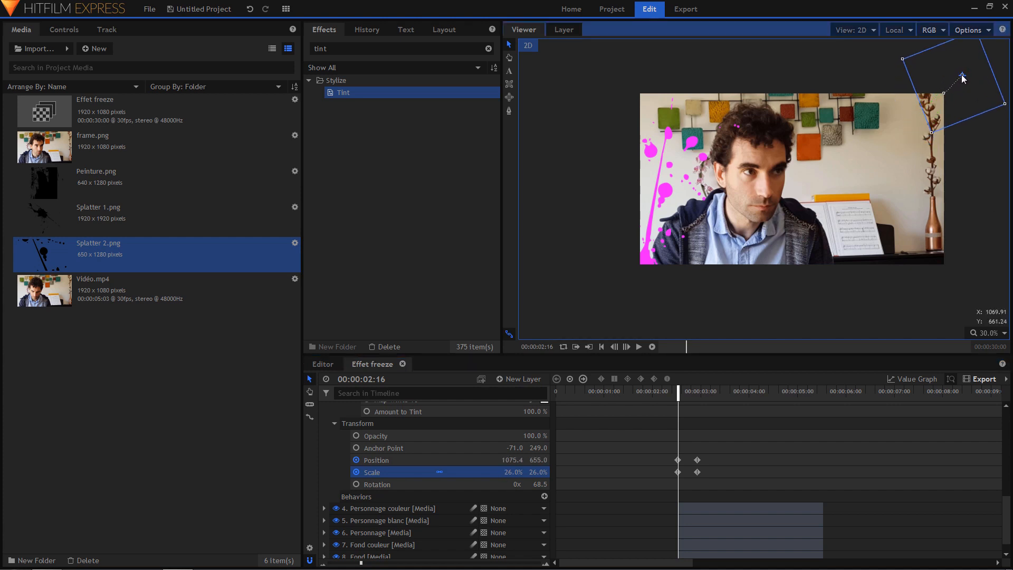
Step: Apply smooth interpolation to Splatter 1.png's four Position and Scale keyframes and play back the animation from 00:00:02:04
{"action": "left_click", "coordinate": [659, 397]}
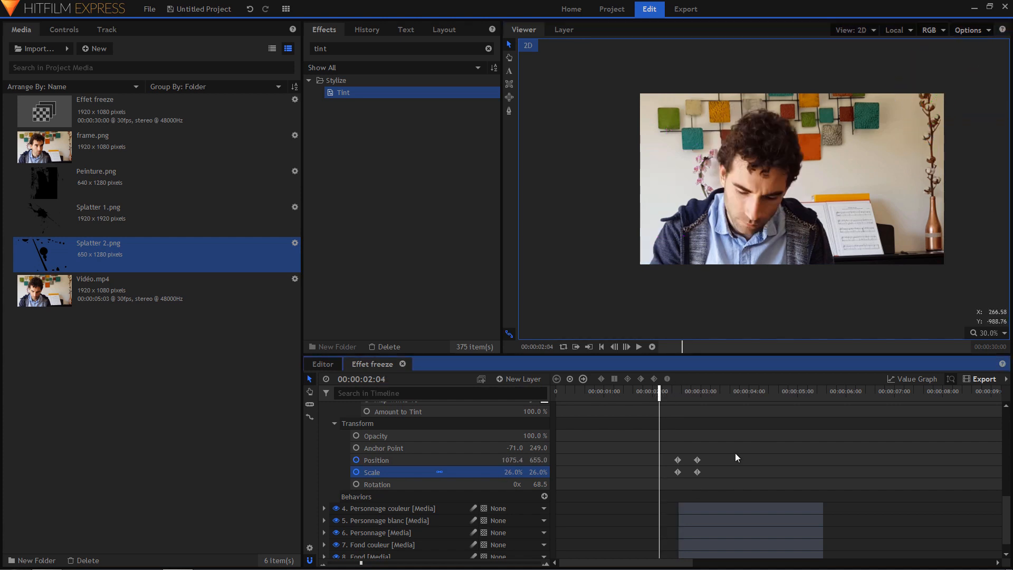
{"action": "left_click_drag", "start_coordinate": [735, 452], "coordinate": [661, 476]}
{"action": "left_click", "coordinate": [666, 378]}
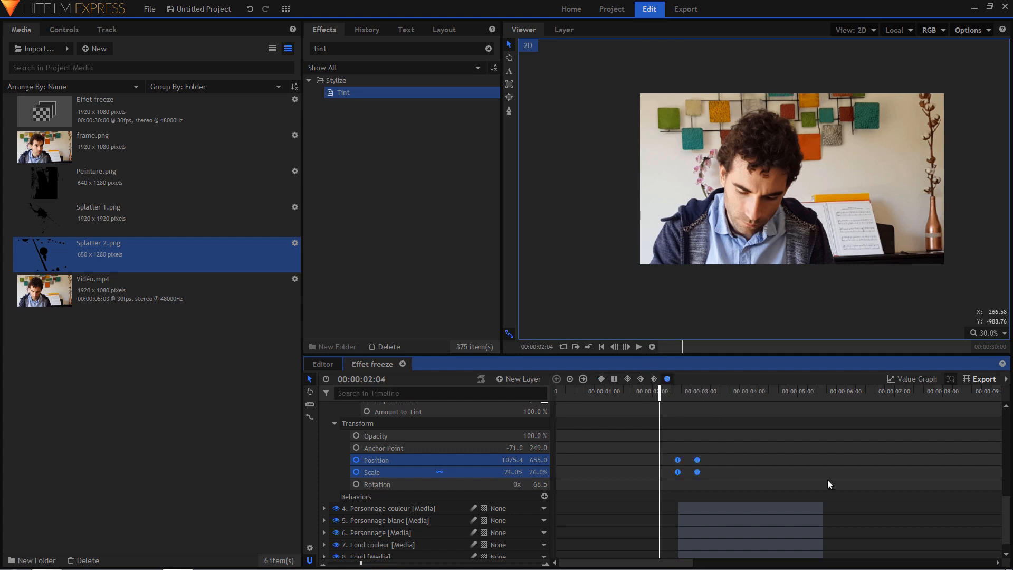
{"action": "key", "text": "space"}
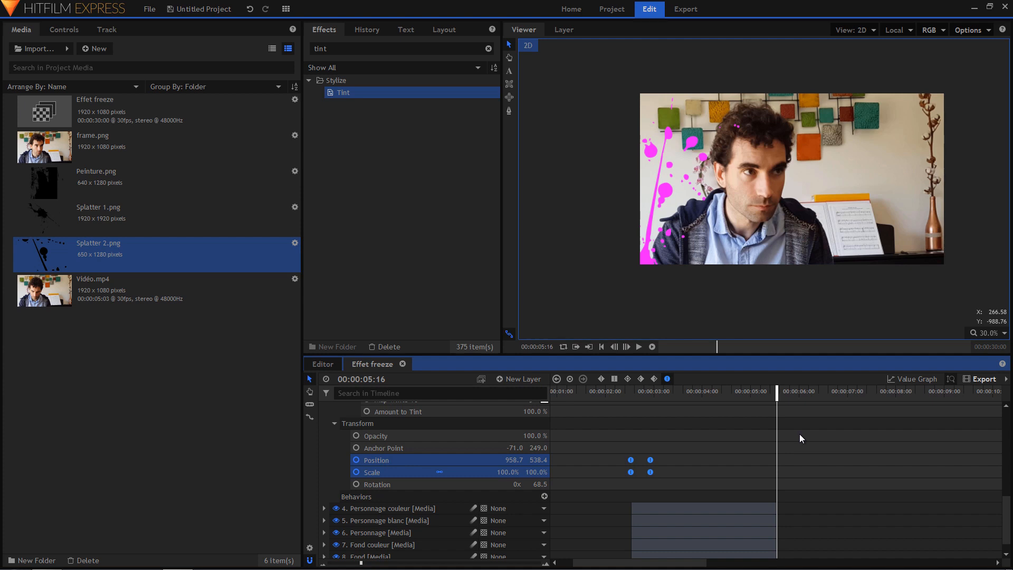
Step: Paste Splatter 1.png's keyframes at the freeze's end, rearrange them into a reversed exit ending at 00:00:05:16, and play it back
{"action": "key", "text": "ctrl+v"}
{"action": "left_click_drag", "start_coordinate": [794, 471], "coordinate": [755, 471]}
{"action": "key", "text": "space"}
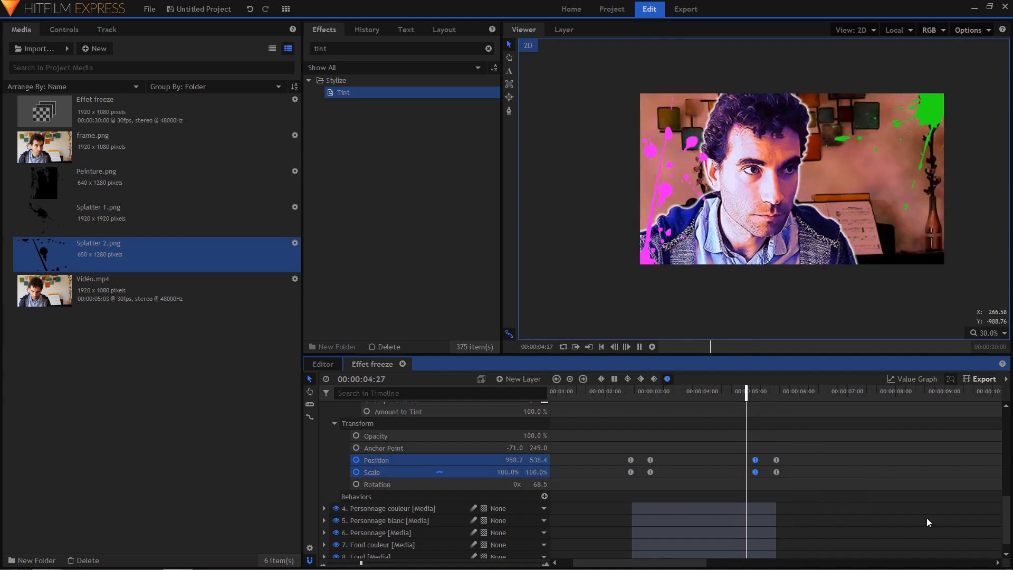
{"action": "key", "text": "space"}
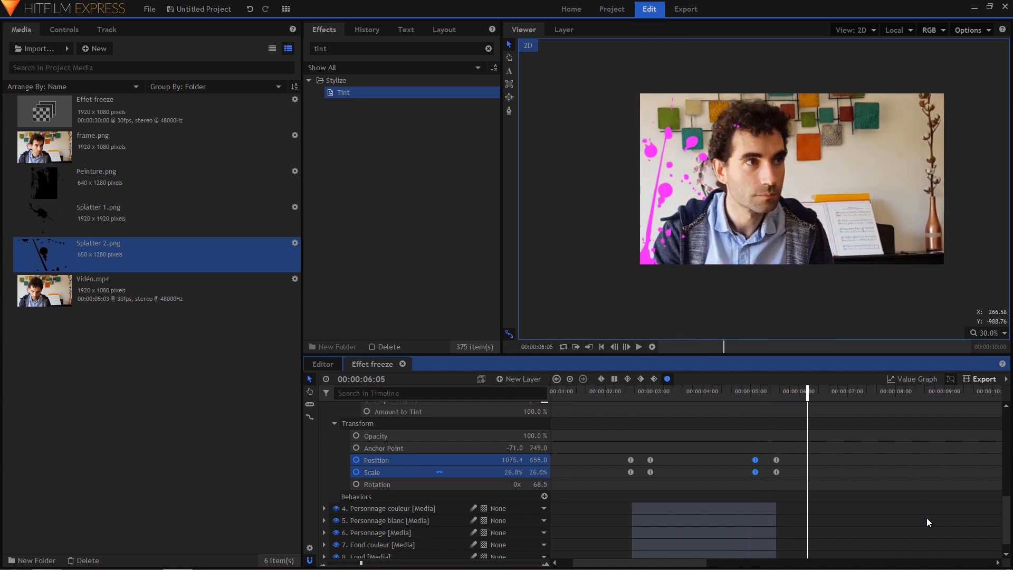
Step: Add Position and Scale keyframes to Splatter 2.png at 00:00:02:28, keeping its corner position and 100% scale
{"action": "scroll", "coordinate": [585, 455], "scroll_direction": "up", "scroll_amount": 8}
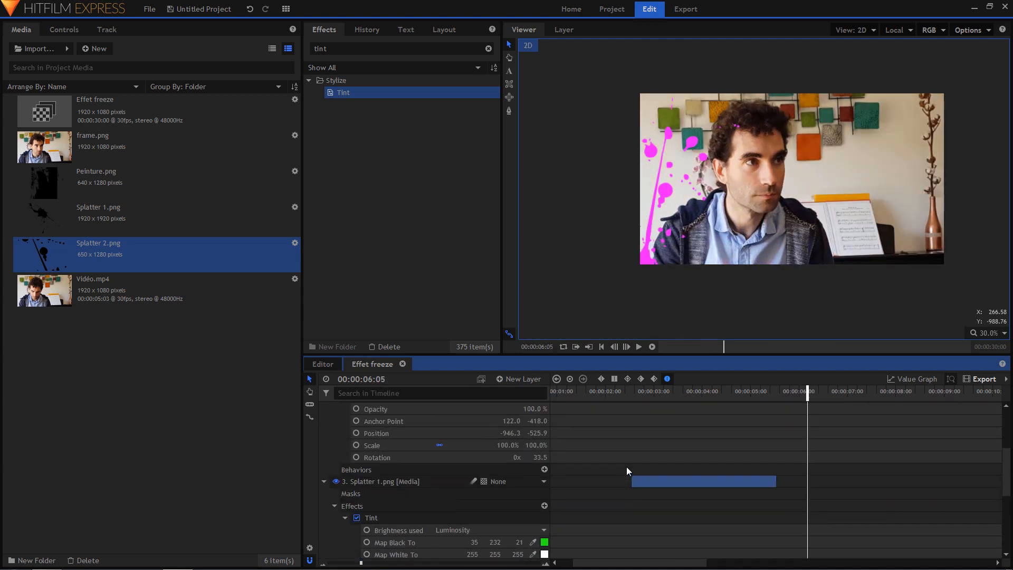
{"action": "scroll", "coordinate": [401, 490], "scroll_direction": "up", "scroll_amount": 1}
{"action": "left_click", "coordinate": [371, 419]}
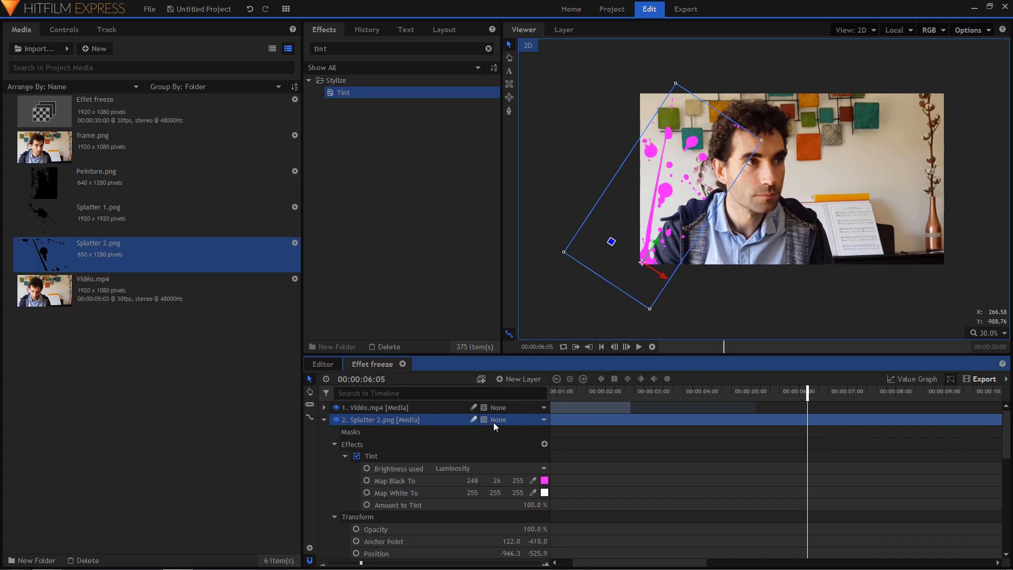
{"action": "scroll", "coordinate": [344, 500], "scroll_direction": "down", "scroll_amount": 3}
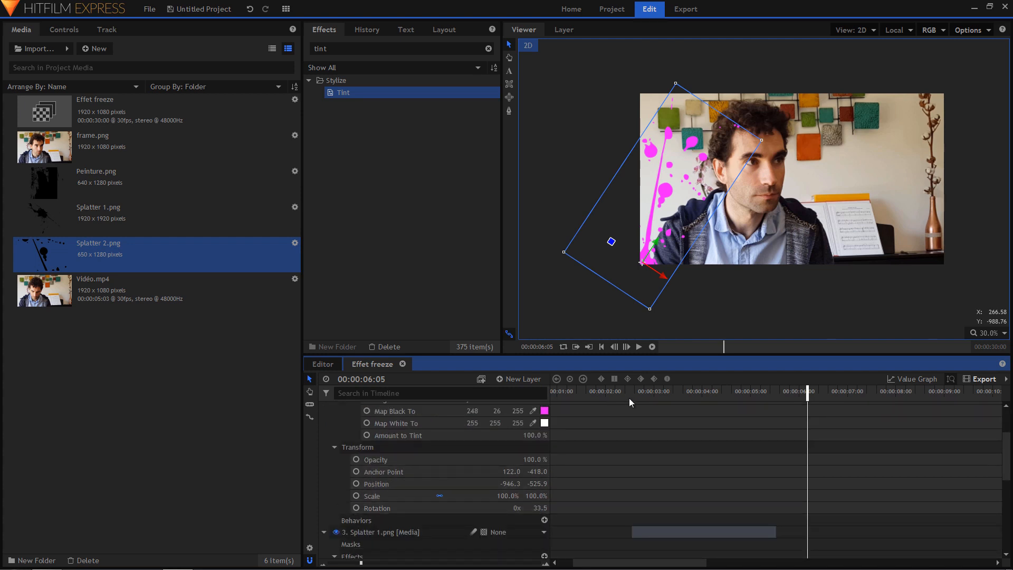
{"action": "left_click", "coordinate": [647, 393]}
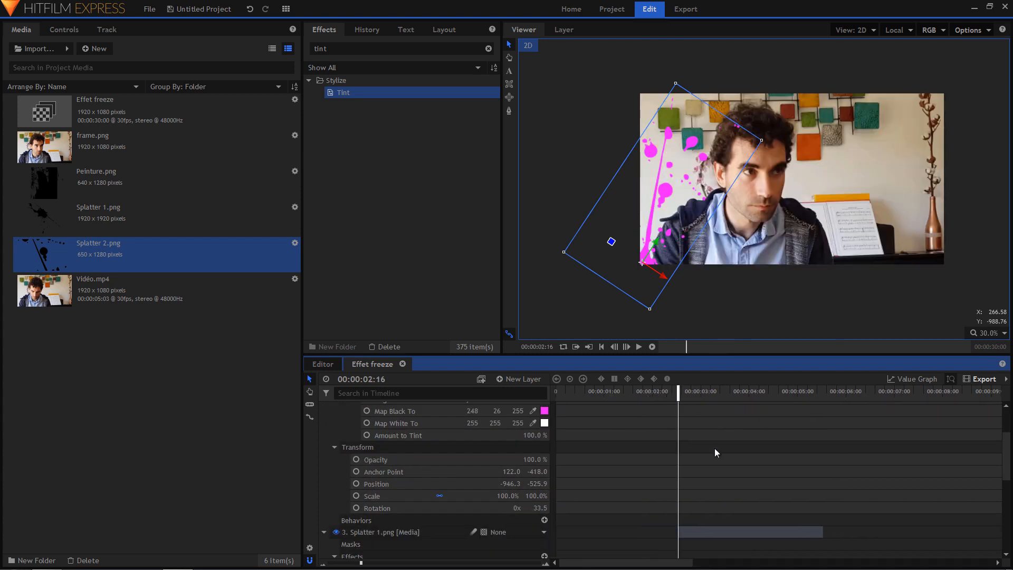
{"action": "scroll", "coordinate": [715, 449], "scroll_direction": "down", "scroll_amount": 5}
{"action": "left_click_drag", "start_coordinate": [679, 394], "coordinate": [697, 394]}
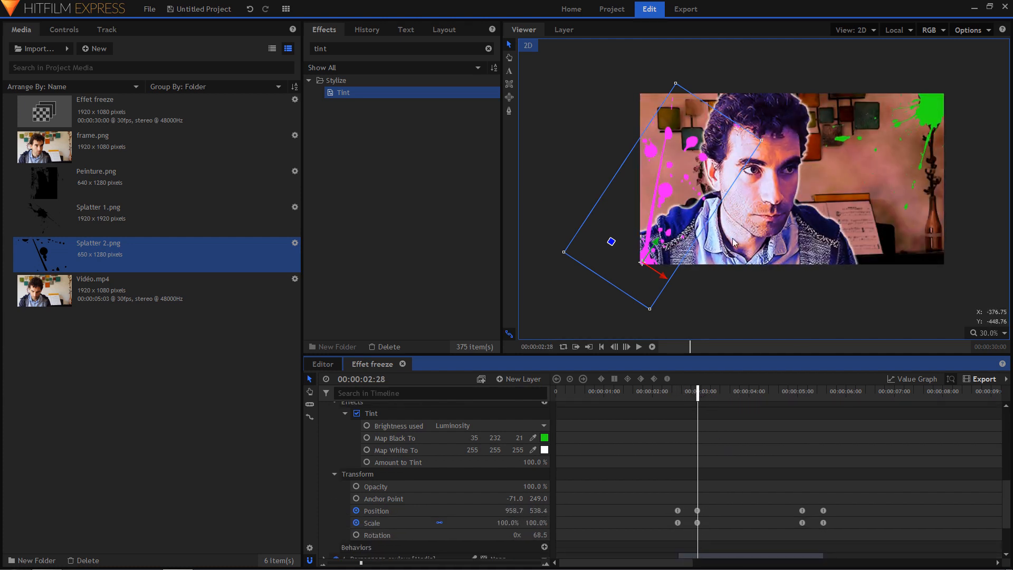
{"action": "scroll", "coordinate": [635, 489], "scroll_direction": "up", "scroll_amount": 3}
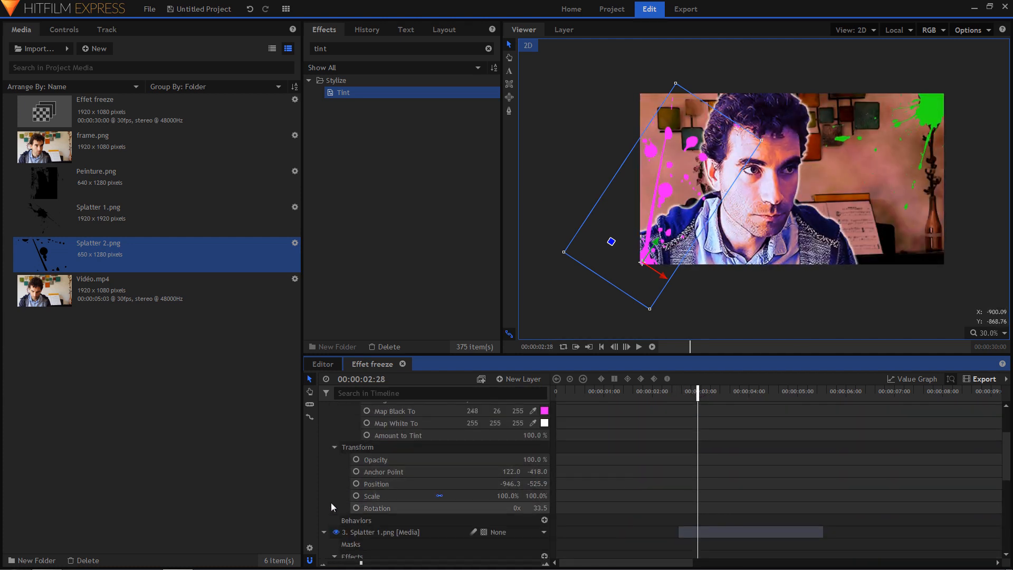
{"action": "left_click", "coordinate": [356, 485]}
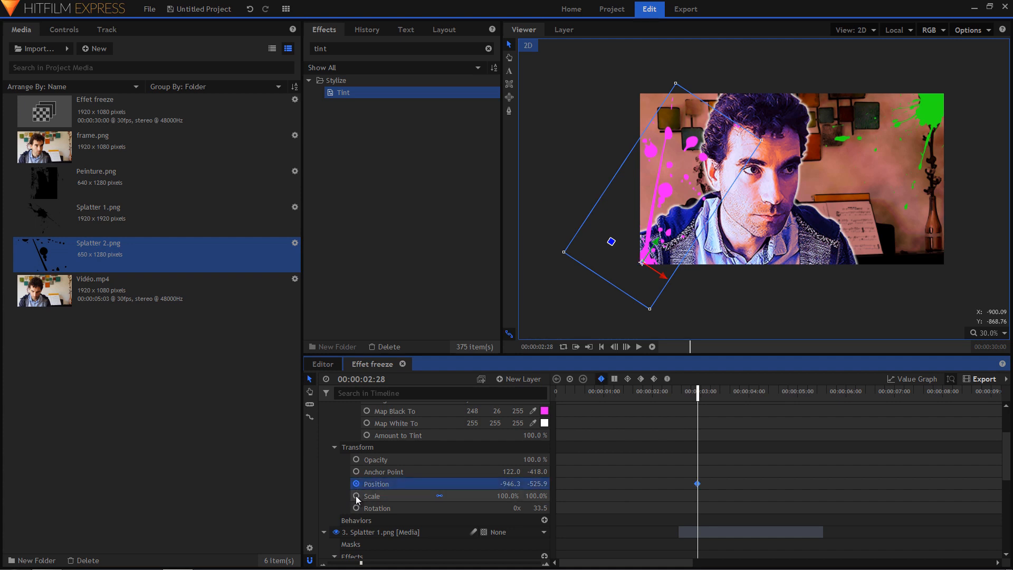
{"action": "left_click", "coordinate": [356, 496]}
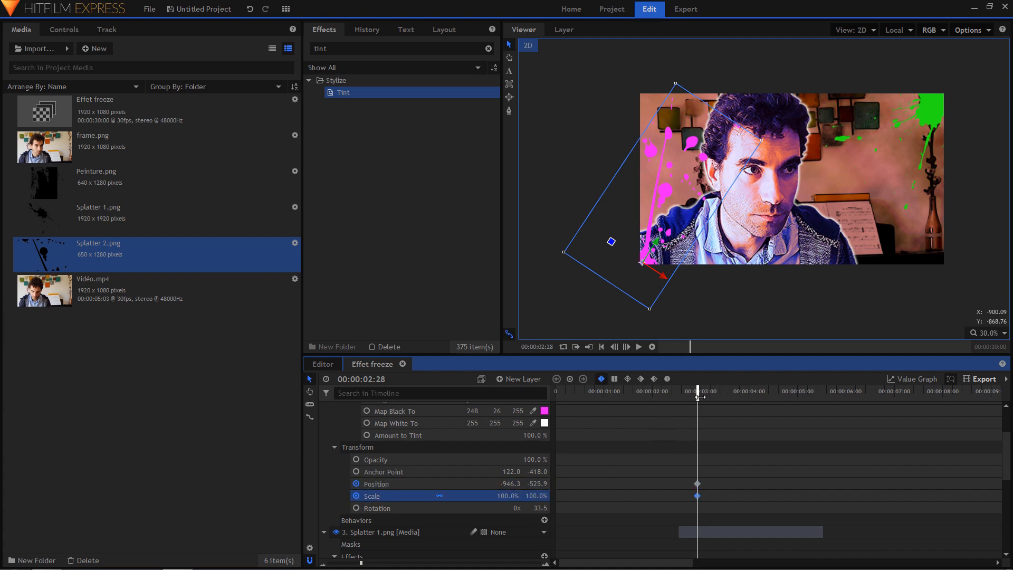
Step: At 00:00:02:16, scale Splatter 2.png to 27% and move it below the frame's lower-left corner to about -1006, -786
{"action": "key", "text": "Page_Up"}
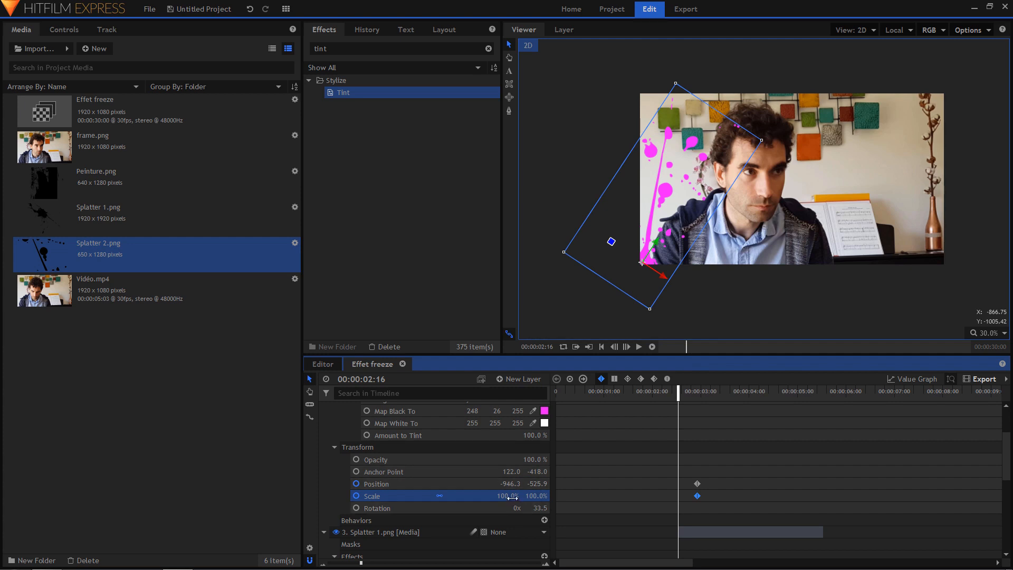
{"action": "left_click_drag", "start_coordinate": [507, 496], "coordinate": [455, 496]}
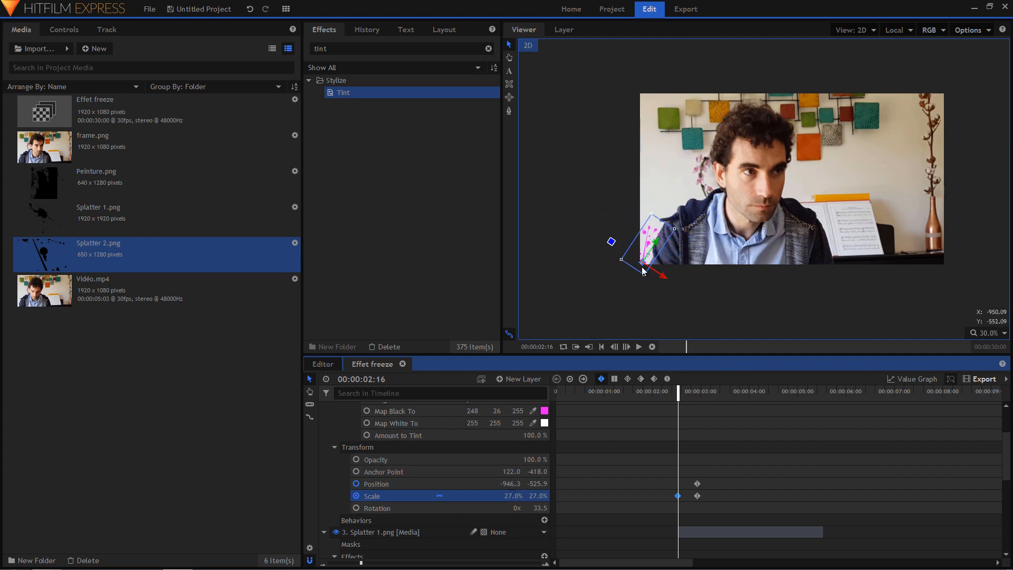
{"action": "left_click_drag", "start_coordinate": [643, 267], "coordinate": [633, 308]}
Step: Apply smooth interpolation to Splatter 2.png's four Position and Scale keyframes and play back the animation from 00:00:02:00
{"action": "left_click_drag", "start_coordinate": [654, 450], "coordinate": [701, 505]}
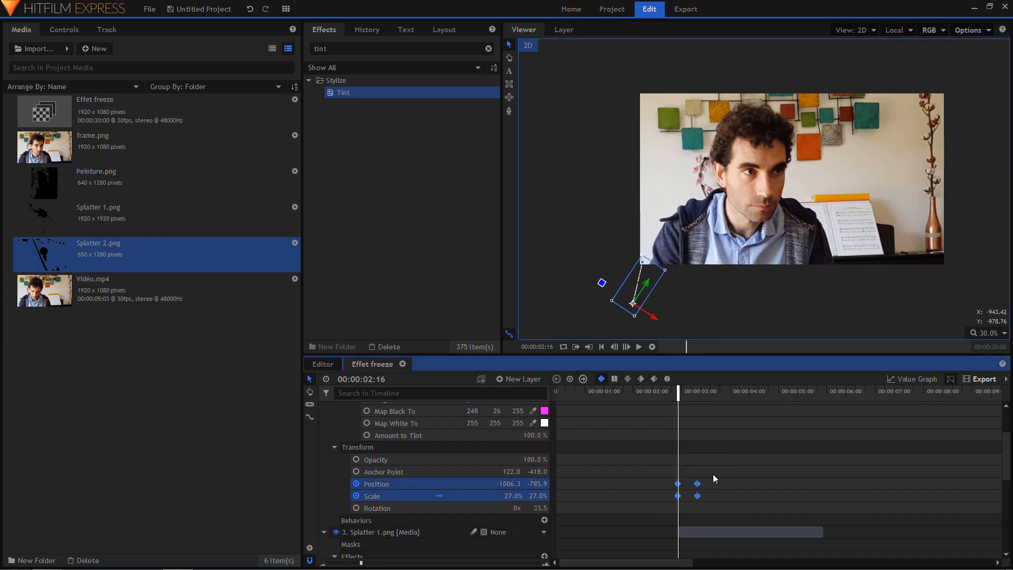
{"action": "left_click", "coordinate": [667, 378]}
{"action": "left_click", "coordinate": [654, 397]}
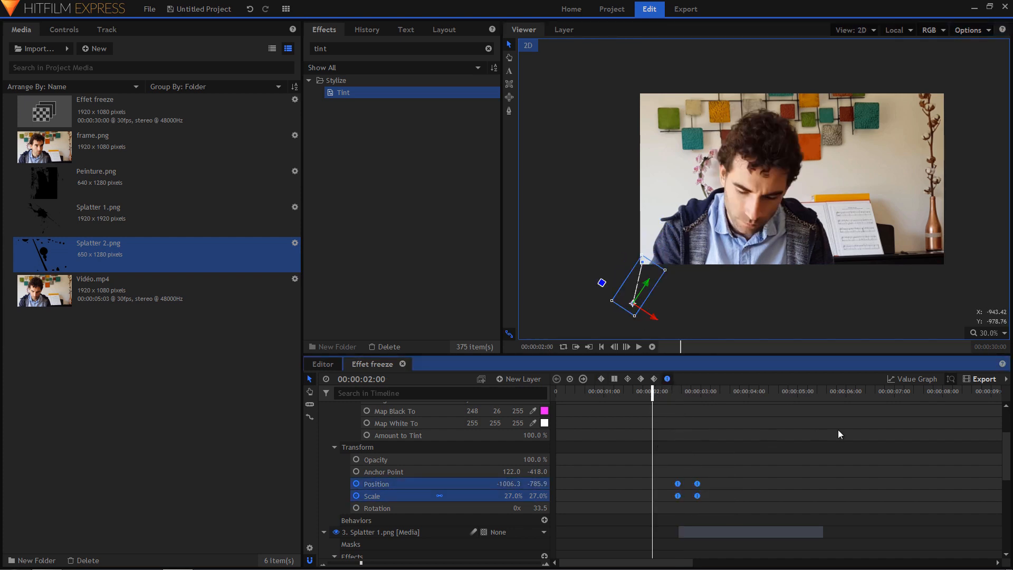
{"action": "key", "text": "space"}
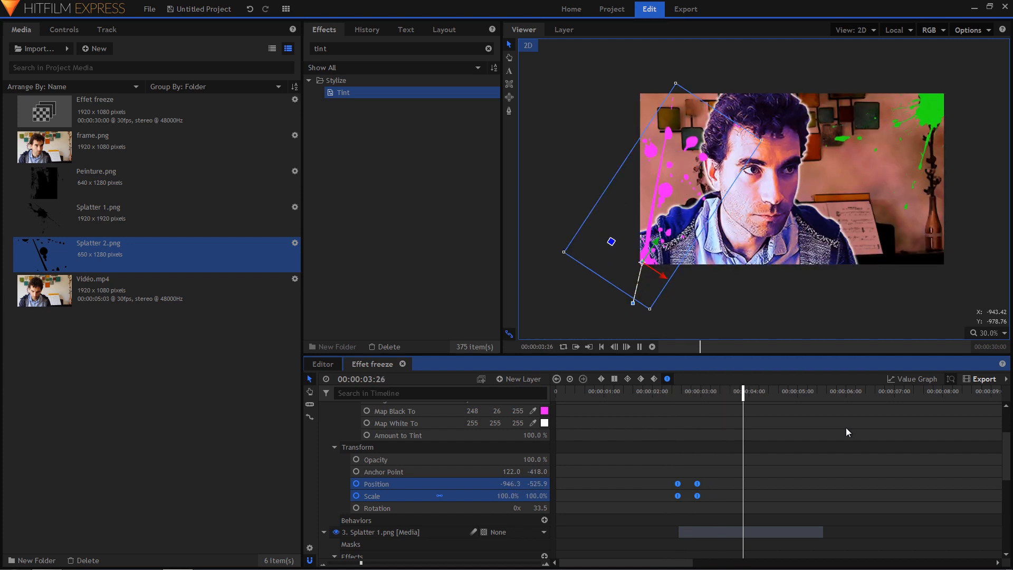
{"action": "key", "text": "space"}
Step: Copy Splatter 2.png's Position and Scale keyframes to the freeze's end and rearrange them into a reversed exit ending at 00:00:05:16
{"action": "left_click", "coordinate": [717, 463]}
{"action": "left_click_drag", "start_coordinate": [716, 463], "coordinate": [663, 512]}
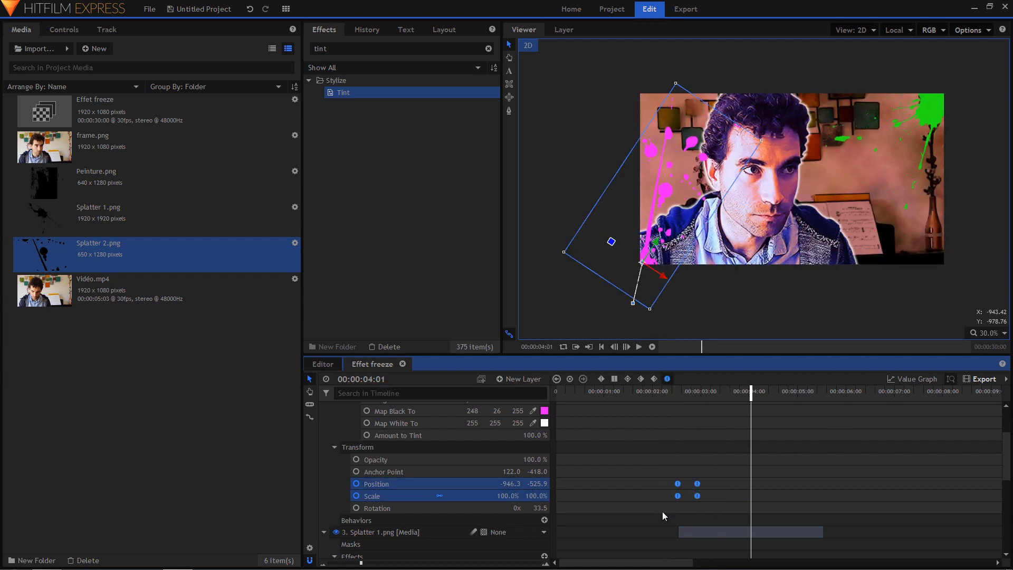
{"action": "key", "text": "ctrl+c"}
{"action": "key", "text": "Page_Down"}
{"action": "key", "text": "ctrl+v"}
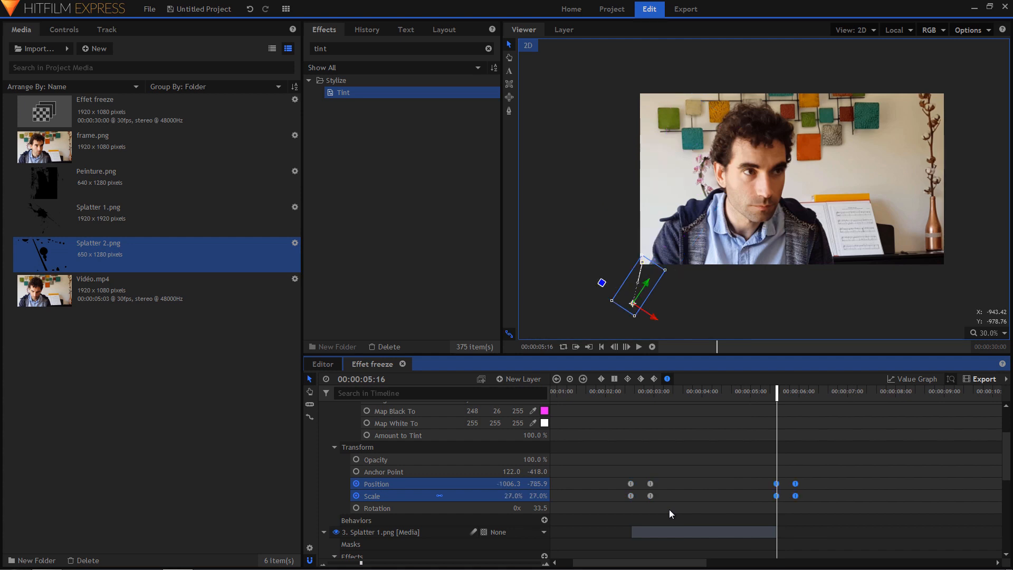
{"action": "left_click_drag", "start_coordinate": [891, 463], "coordinate": [752, 499]}
{"action": "left_click", "coordinate": [803, 518]}
{"action": "scroll", "coordinate": [827, 524], "scroll_direction": "down", "scroll_amount": 3}
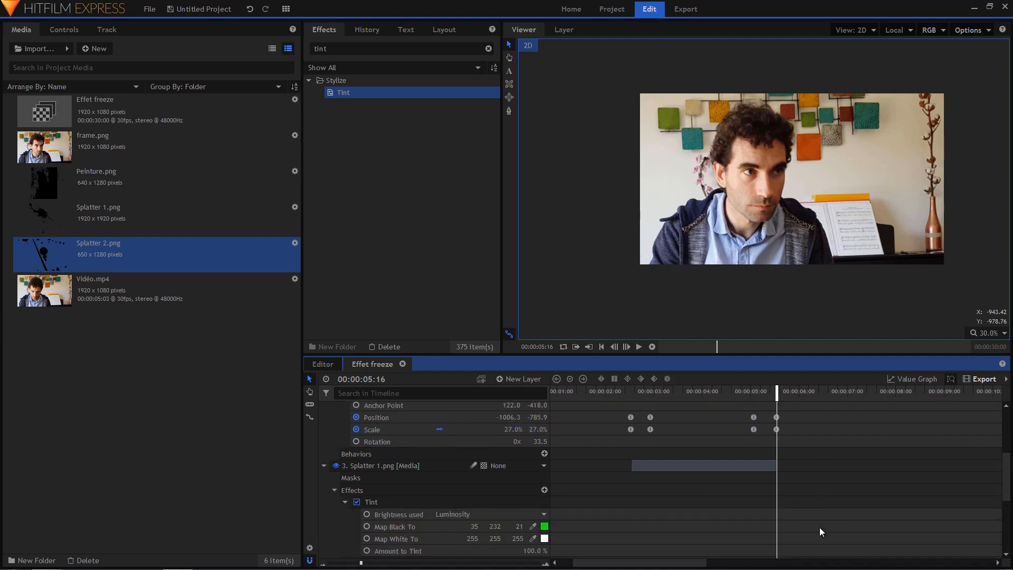
Step: Shift Splatter 1.png's entry keyframes later to finish at 00:00:03:03 and its exit keyframes earlier to start at 00:00:04:29, and preview
{"action": "left_click_drag", "start_coordinate": [608, 458], "coordinate": [658, 500]}
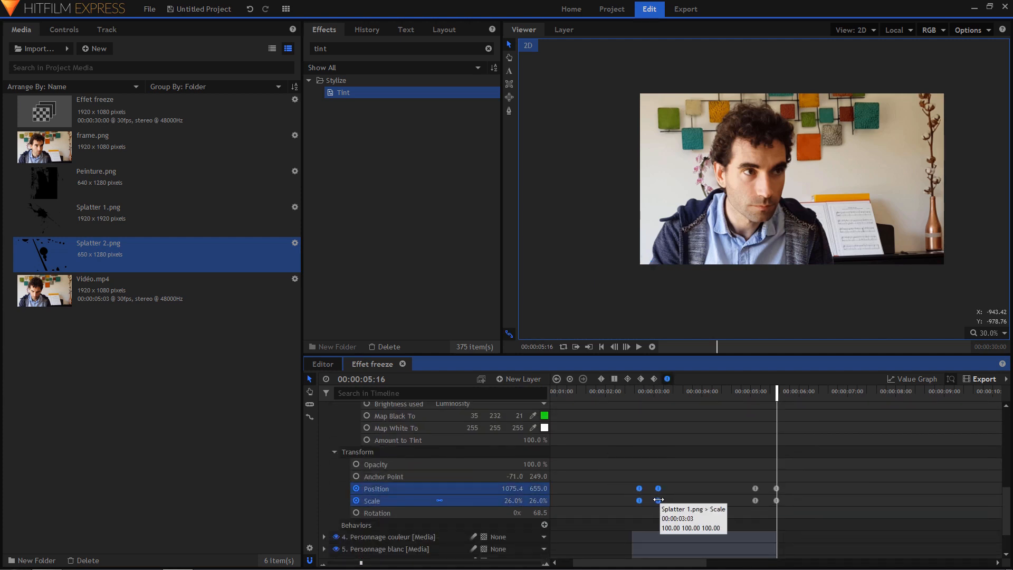
{"action": "left_click_drag", "start_coordinate": [805, 481], "coordinate": [745, 502]}
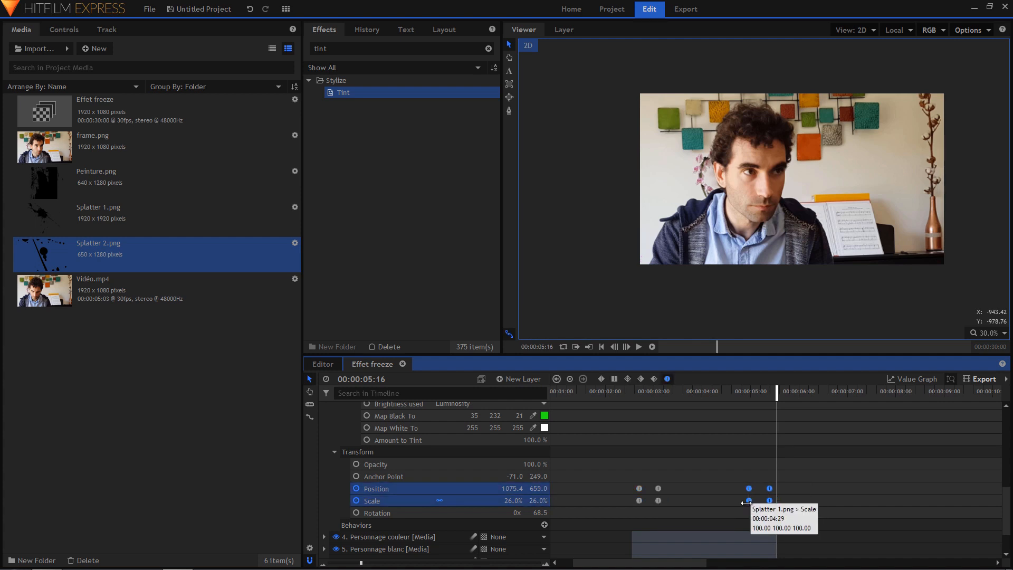
{"action": "left_click", "coordinate": [617, 396]}
{"action": "key", "text": "space"}
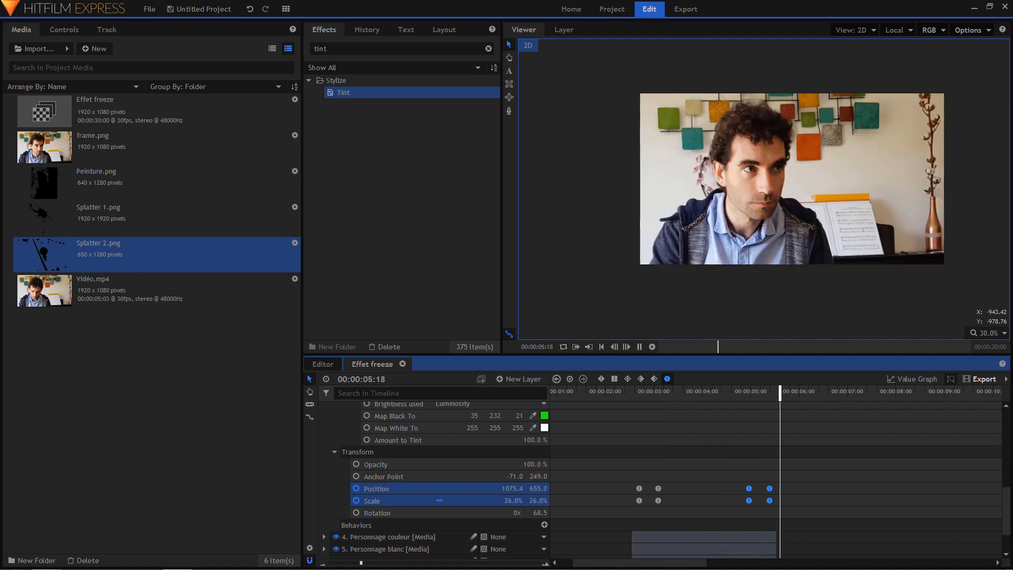
{"action": "key", "text": "space"}
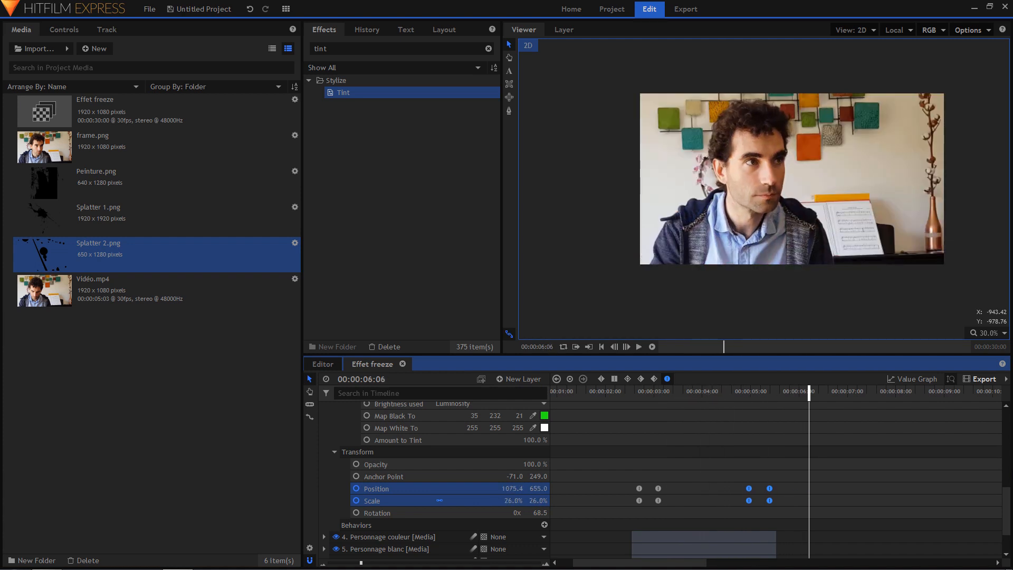
Step: Collapse all expanded layers in the Effet freeze timeline
{"action": "scroll", "coordinate": [407, 478], "scroll_direction": "up", "scroll_amount": 6}
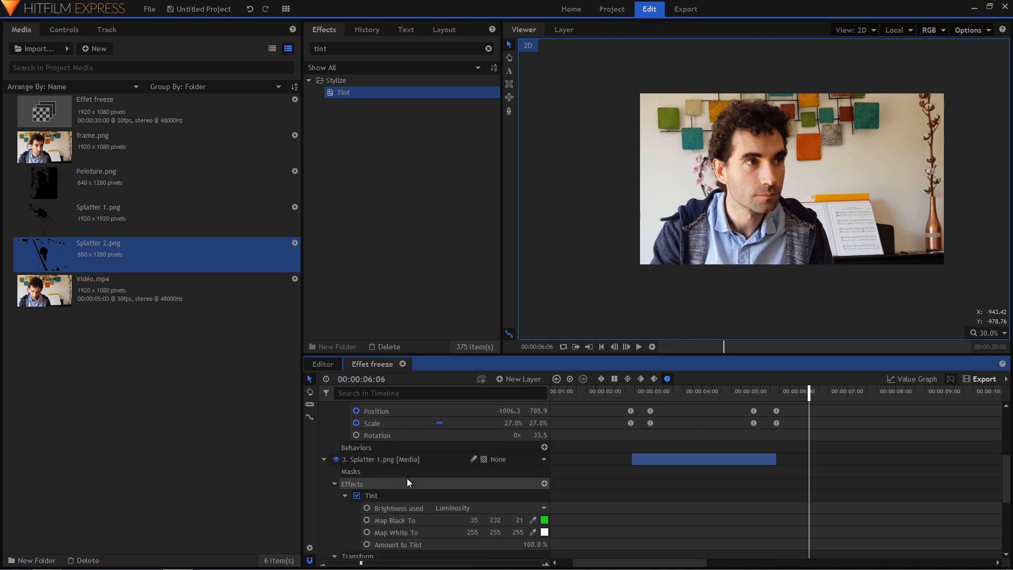
{"action": "left_click", "coordinate": [375, 417]}
{"action": "right_click", "coordinate": [374, 416]}
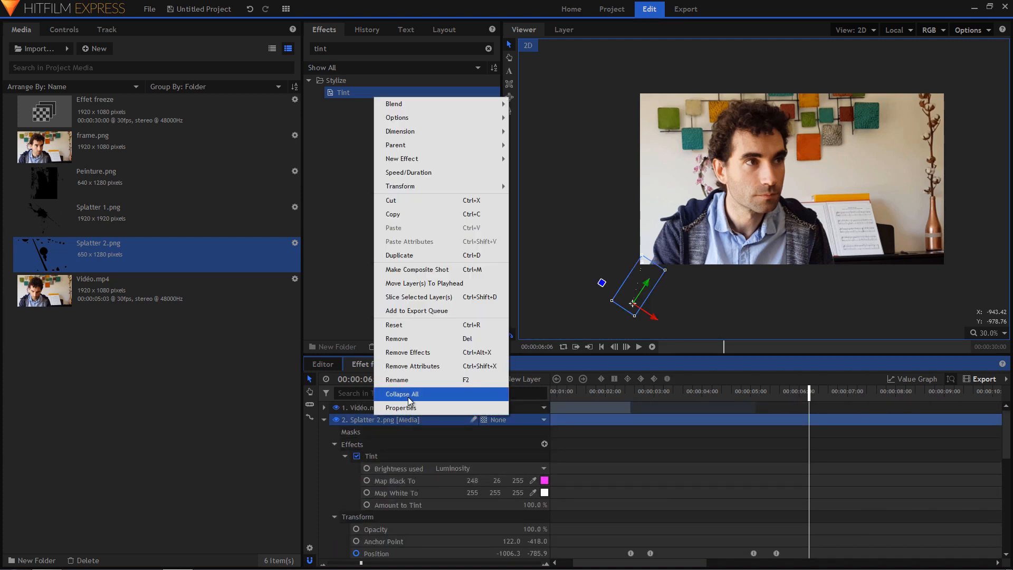
{"action": "left_click", "coordinate": [408, 395]}
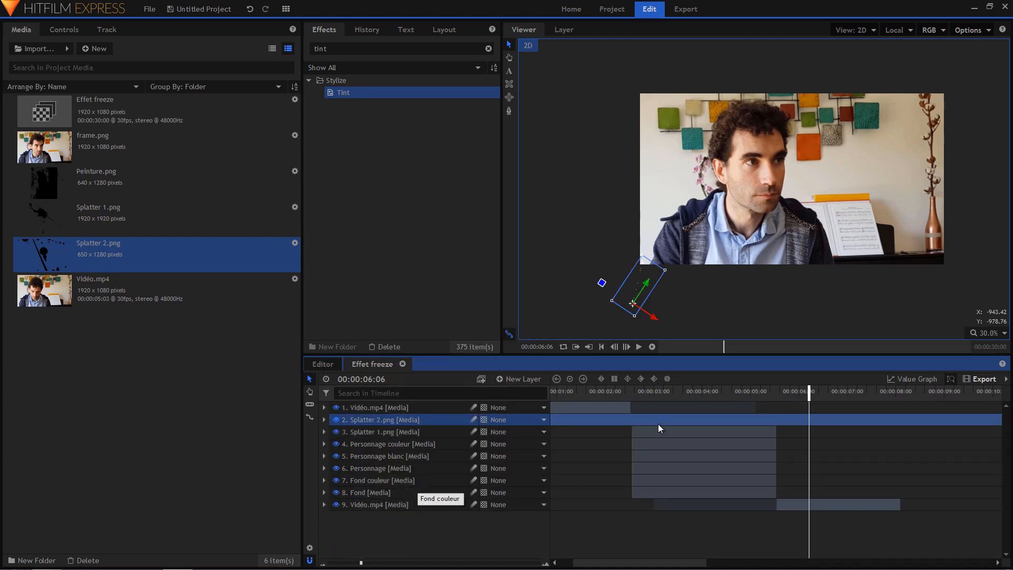
Step: Slice the Splatter 2.png layer at the start and end of the freeze and delete the two outer pieces
{"action": "key", "text": "c"}
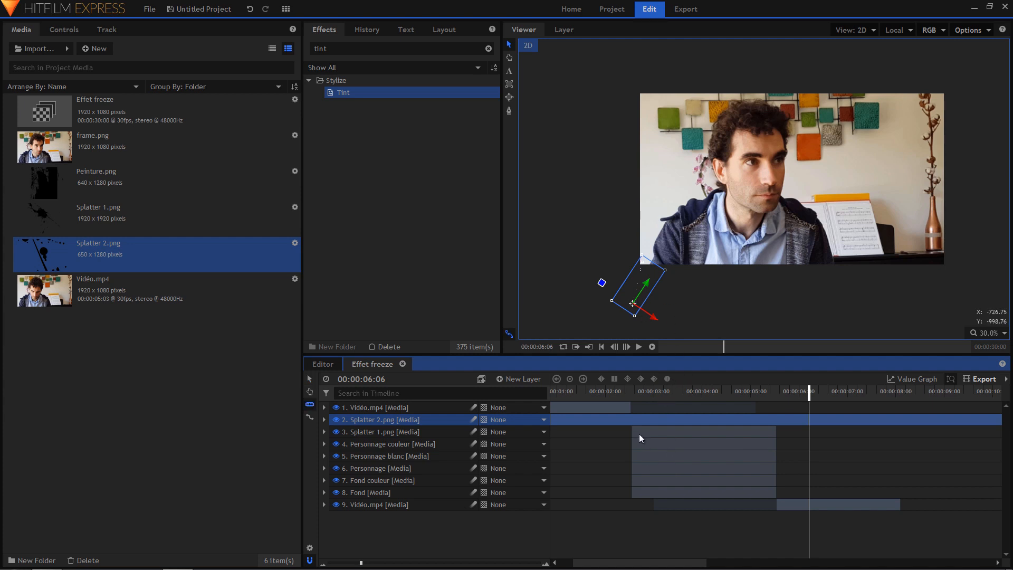
{"action": "left_click", "coordinate": [632, 420]}
{"action": "left_click", "coordinate": [778, 433]}
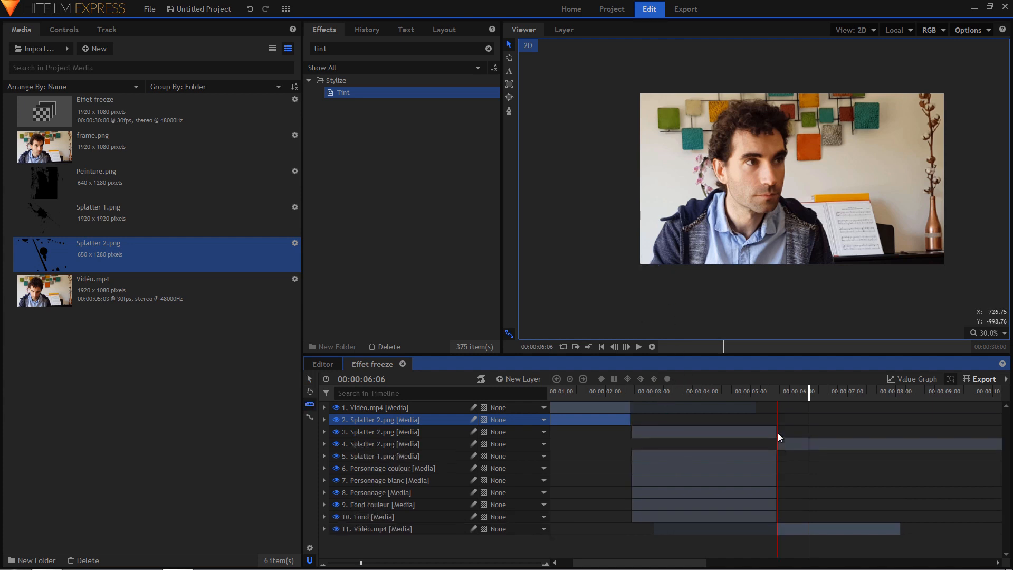
{"action": "key", "text": "v"}
{"action": "left_click", "coordinate": [800, 448]}
{"action": "key", "text": "Delete"}
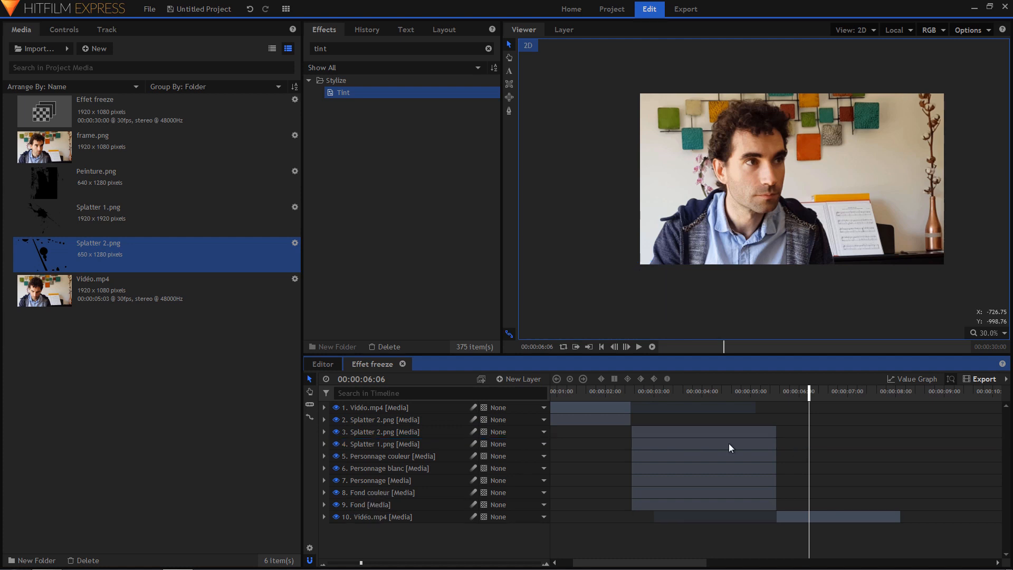
{"action": "left_click", "coordinate": [604, 419]}
{"action": "key", "text": "Delete"}
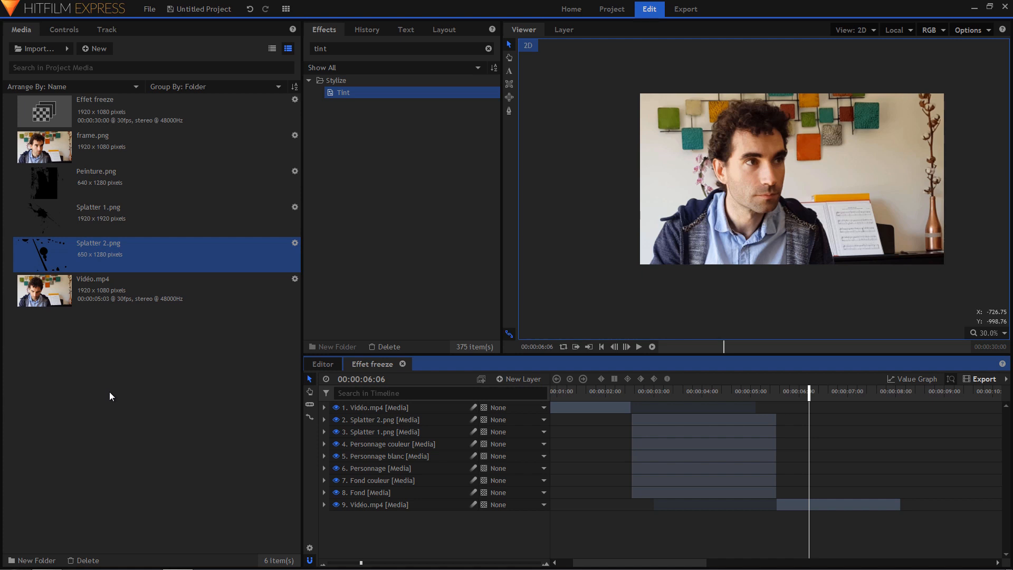
Step: Create a new composite shot named Lower third with the default 1080p Full HD @ 30 fps settings
{"action": "right_click", "coordinate": [98, 382]}
{"action": "mouse_move", "coordinate": [127, 390]}
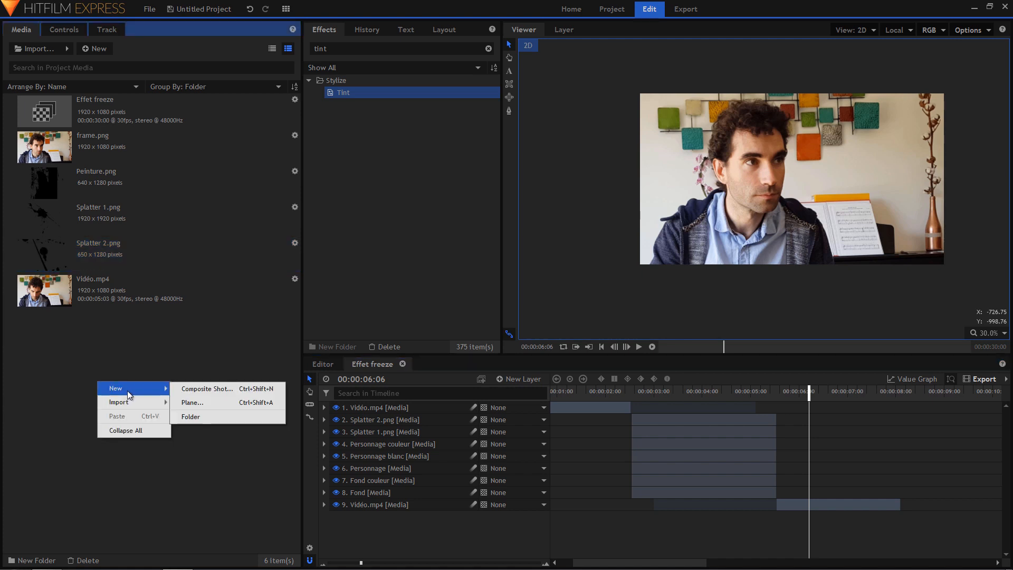
{"action": "left_click", "coordinate": [221, 392]}
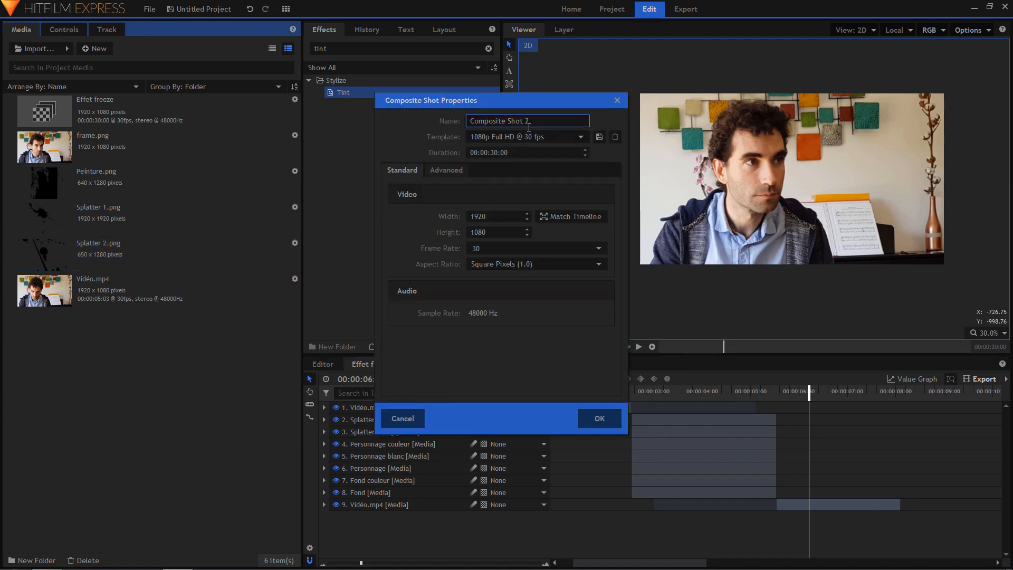
{"action": "type", "text": "Lower third"}
{"action": "key", "text": "Return"}
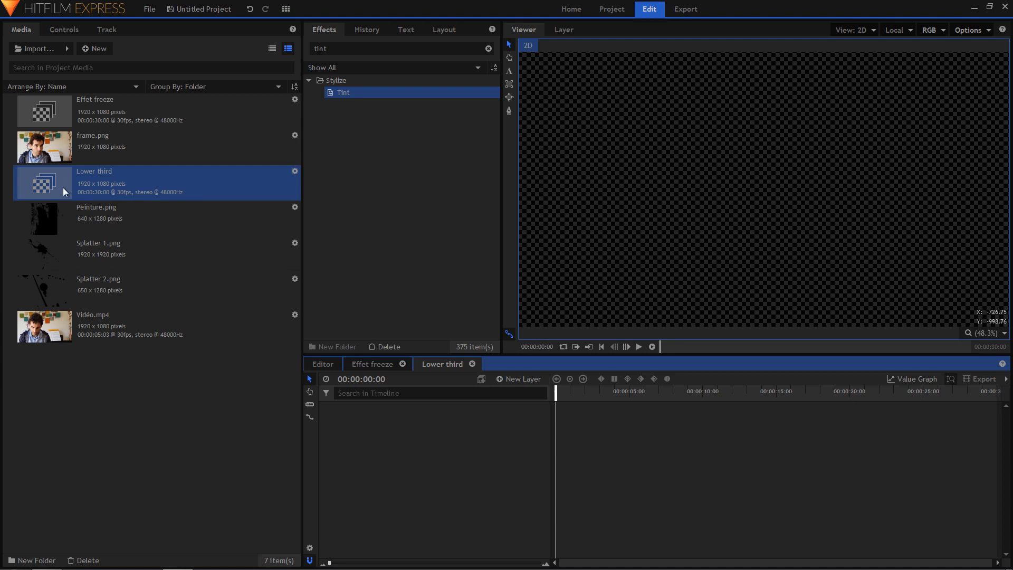
Step: Add Peinture.png to the Lower third composite shot and set its rotation to -90°
{"action": "left_click", "coordinate": [45, 213]}
{"action": "left_click_drag", "start_coordinate": [416, 404], "coordinate": [430, 422]}
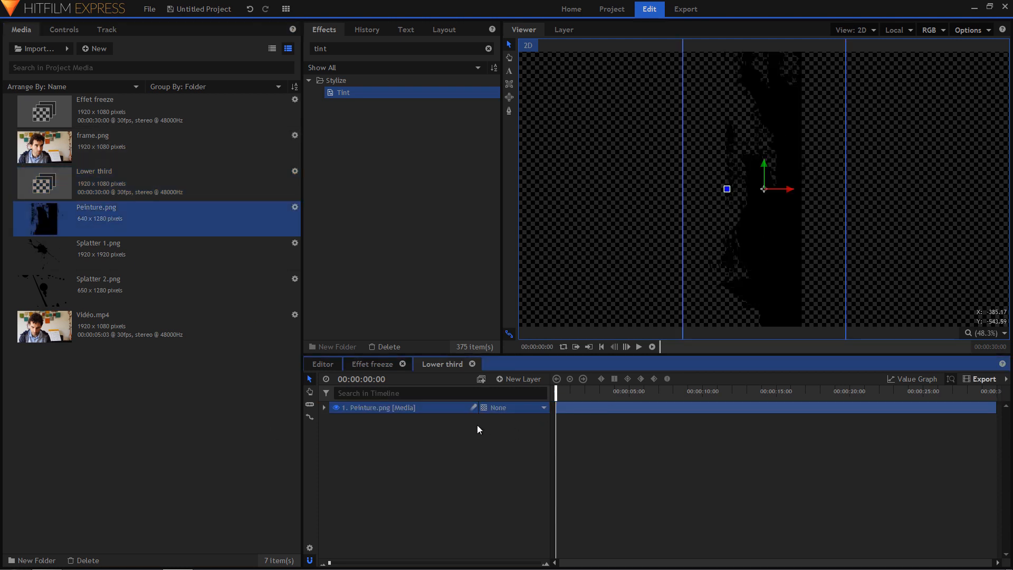
{"action": "left_click", "coordinate": [324, 407]}
{"action": "left_click", "coordinate": [335, 444]}
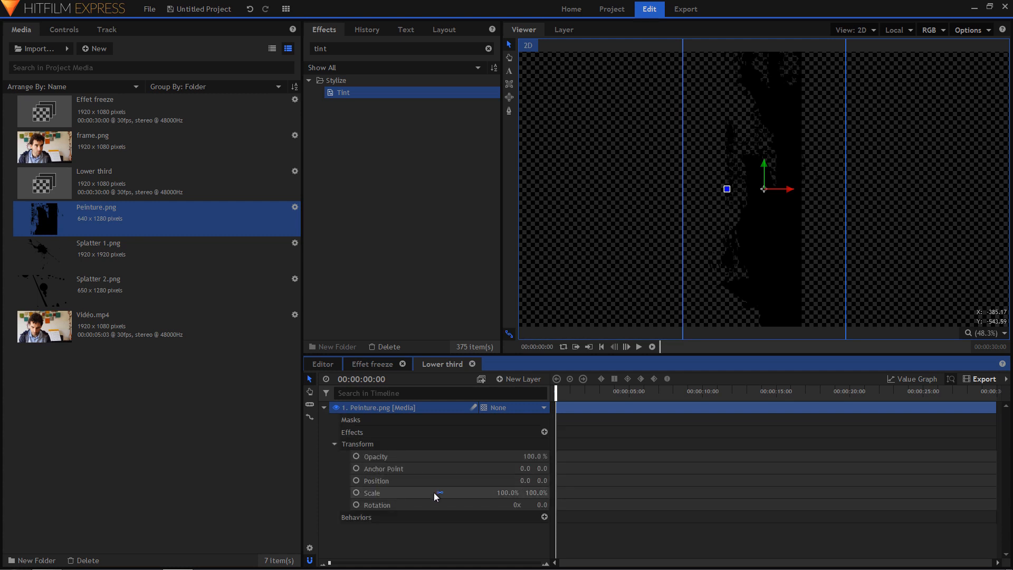
{"action": "left_click", "coordinate": [542, 505]}
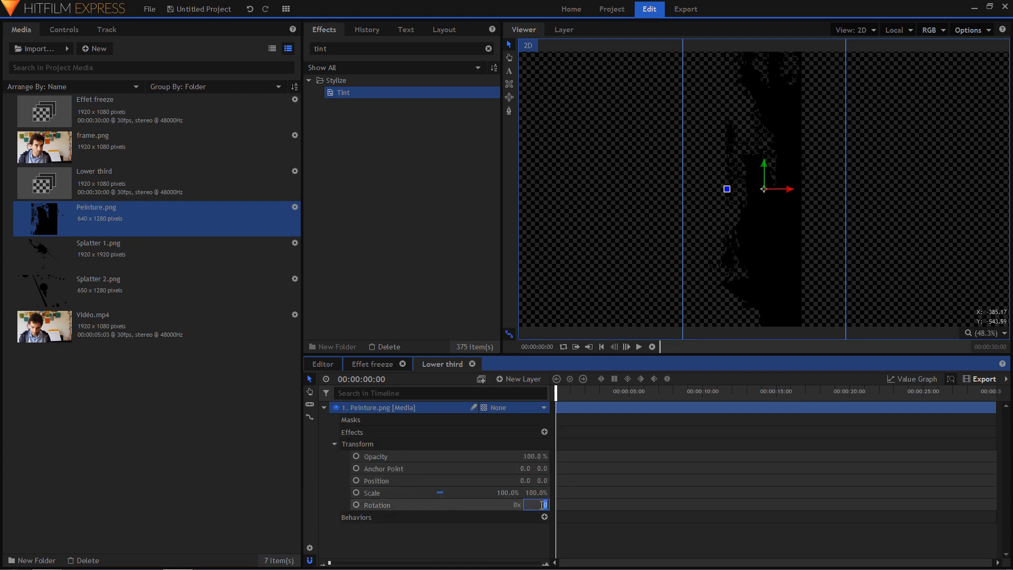
{"action": "type", "text": "90"}
{"action": "key", "text": "Return"}
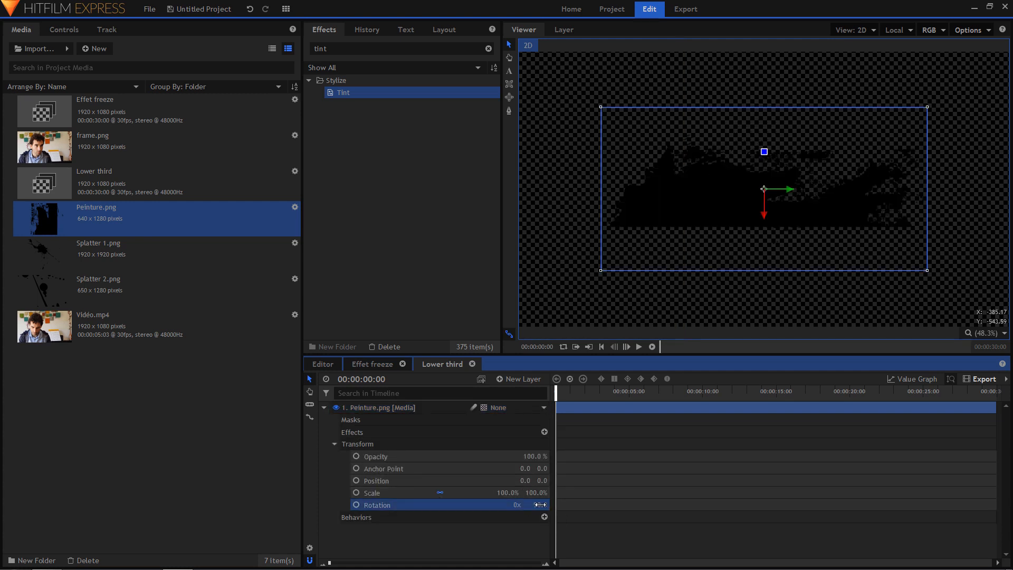
{"action": "left_click", "coordinate": [542, 505]}
{"action": "type", "text": "-90"}
{"action": "key", "text": "Return"}
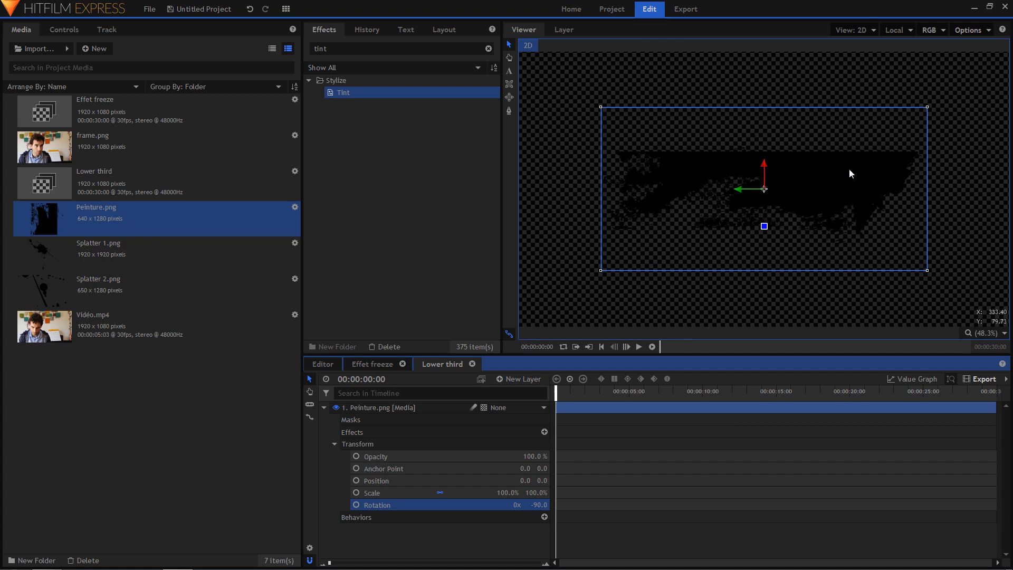
Step: Duplicate the Peinture.png layer, enlarge the copy and offset it to the left of the original
{"action": "left_click", "coordinate": [372, 409]}
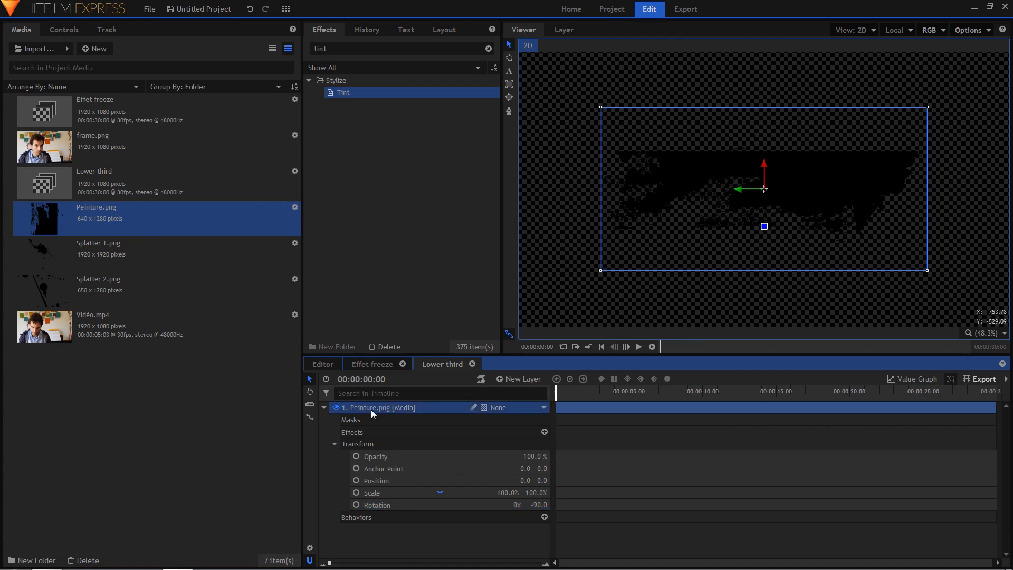
{"action": "key", "text": "ctrl+d"}
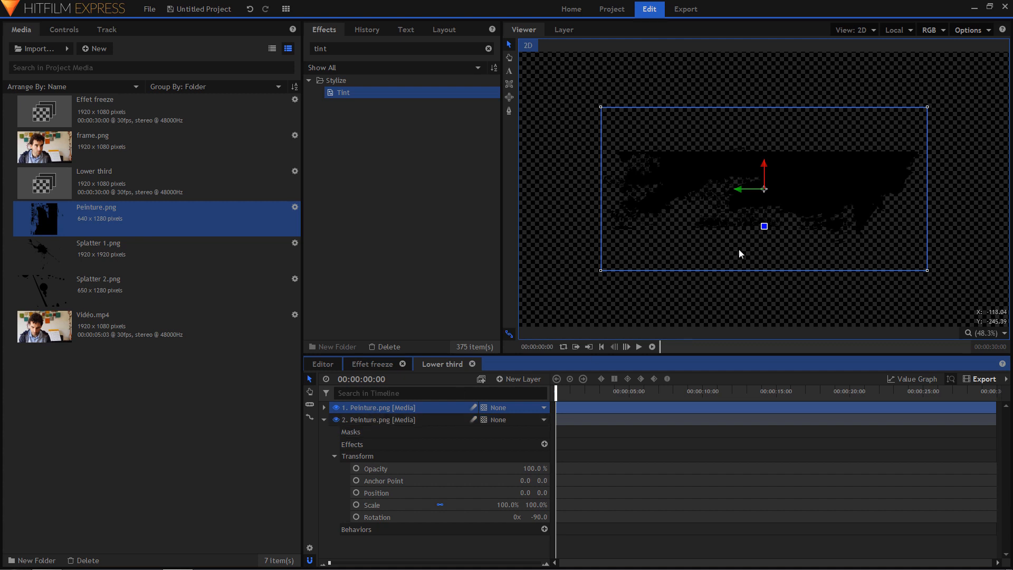
{"action": "left_click_drag", "start_coordinate": [927, 106], "coordinate": [958, 81]}
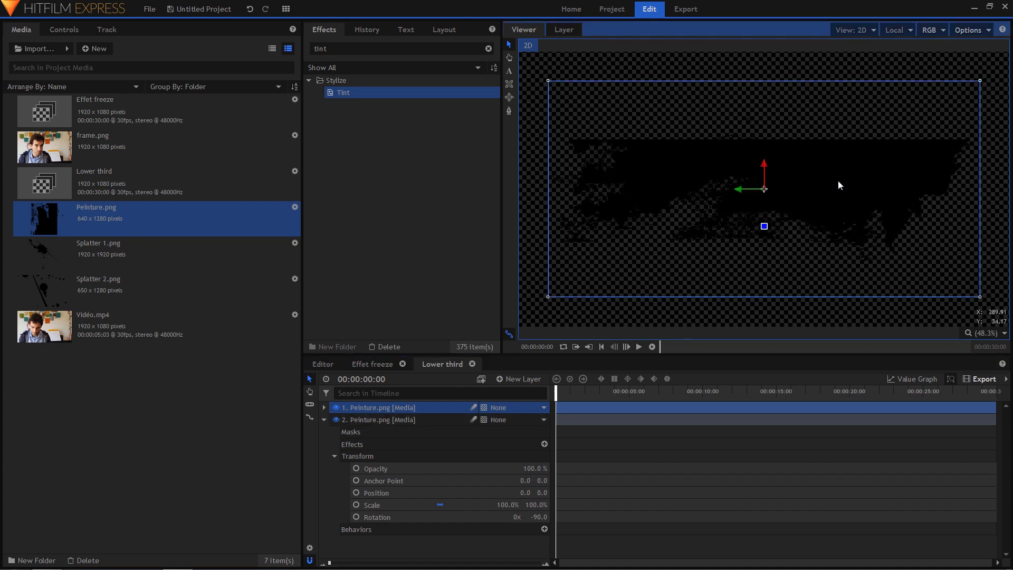
{"action": "left_click_drag", "start_coordinate": [837, 181], "coordinate": [684, 194]}
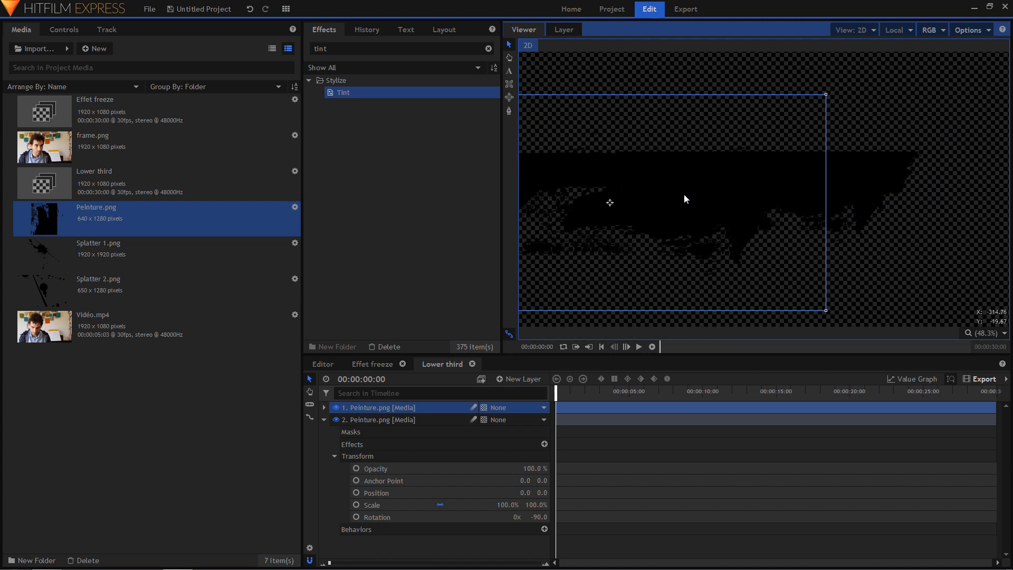
Step: Overlap the two Peinture.png layers into one wide paint stroke near the frame's centre, with the smaller one at about 0, -89
{"action": "left_click_drag", "start_coordinate": [959, 111], "coordinate": [621, 290]}
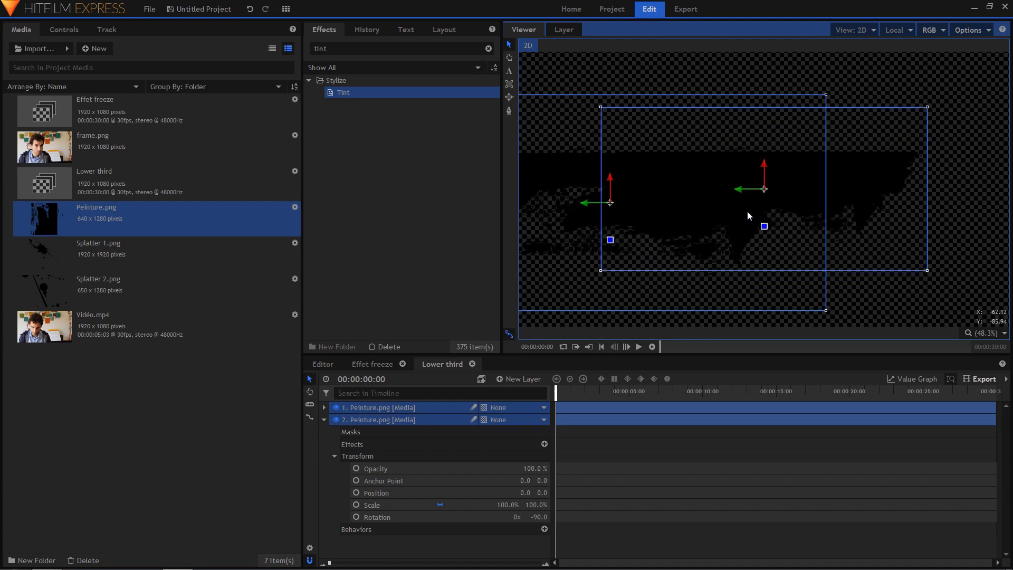
{"action": "left_click_drag", "start_coordinate": [668, 201], "coordinate": [761, 206]}
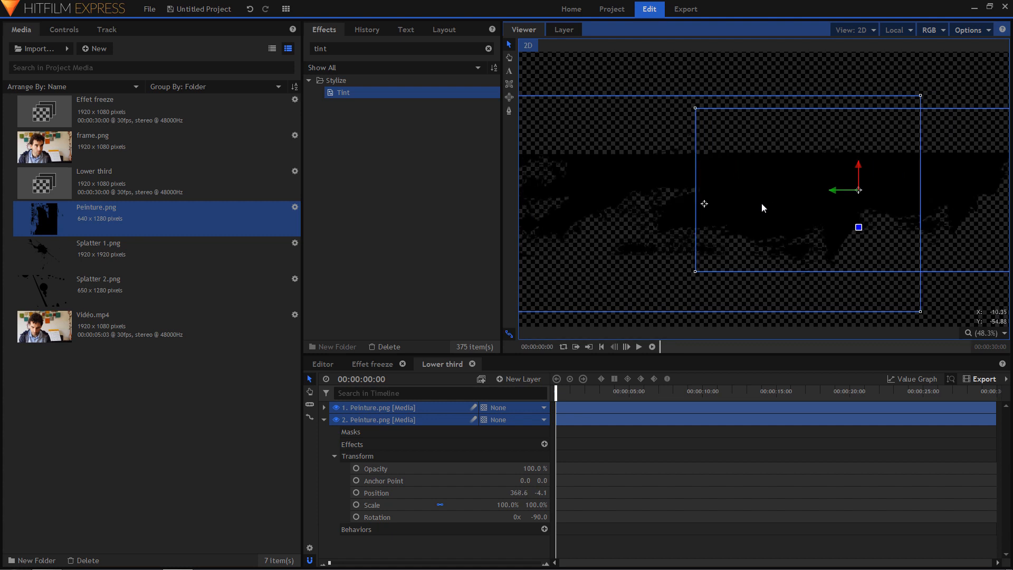
{"action": "left_click_drag", "start_coordinate": [636, 183], "coordinate": [685, 176]}
{"action": "left_click", "coordinate": [659, 87]}
{"action": "left_click_drag", "start_coordinate": [986, 129], "coordinate": [857, 162]}
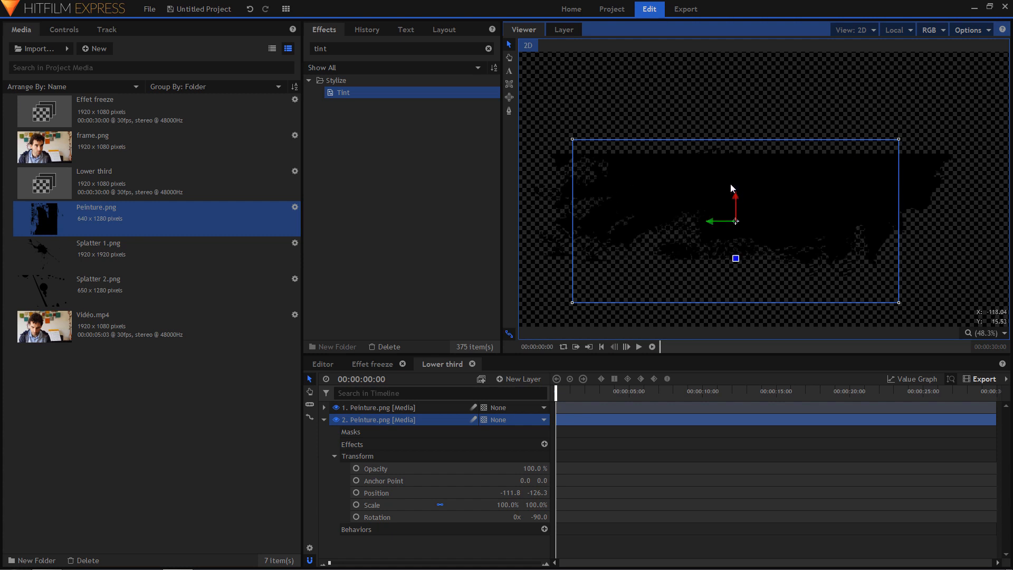
{"action": "left_click", "coordinate": [862, 127]}
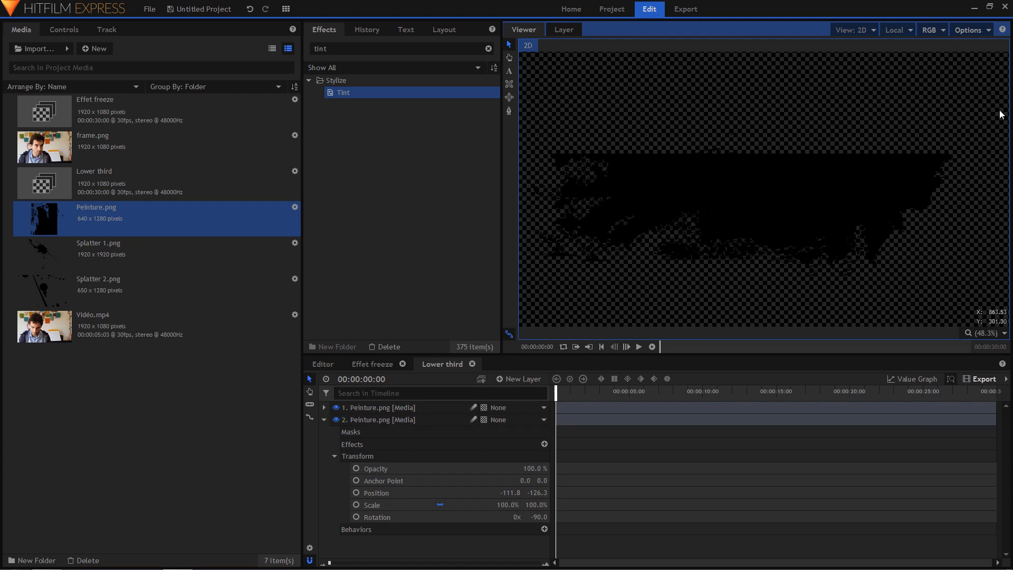
{"action": "left_click_drag", "start_coordinate": [988, 99], "coordinate": [477, 319]}
{"action": "left_click_drag", "start_coordinate": [789, 201], "coordinate": [820, 199]}
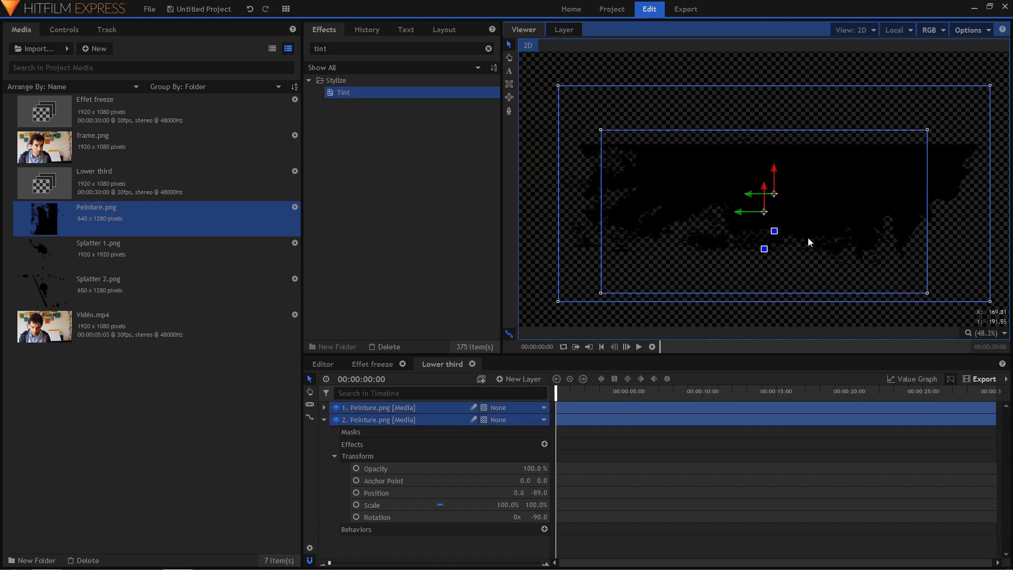
Step: Add a new text layer 1920 wide and 400 high above the paint strokes
{"action": "left_click", "coordinate": [510, 72]}
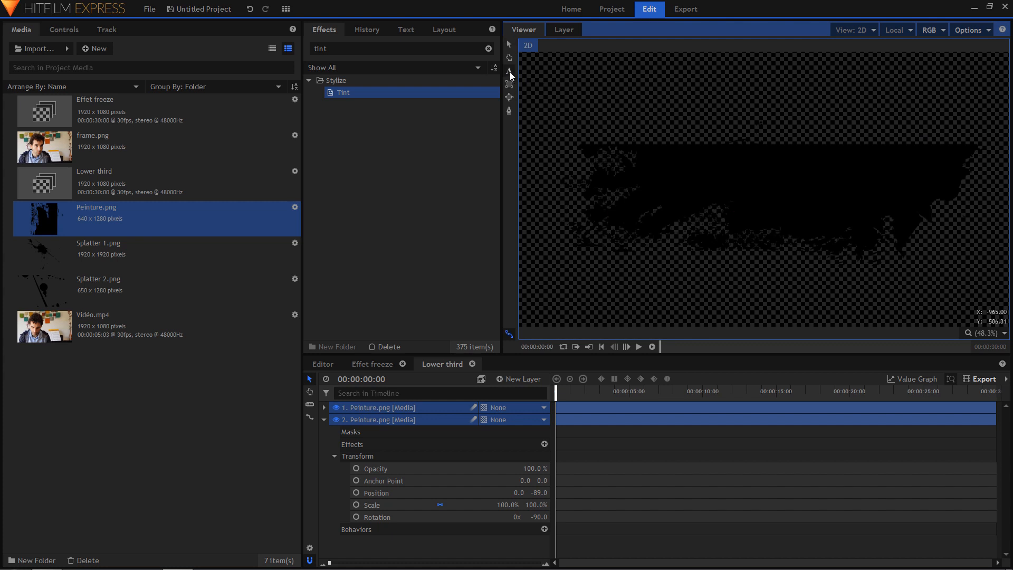
{"action": "left_click", "coordinate": [525, 380]}
{"action": "left_click", "coordinate": [520, 407]}
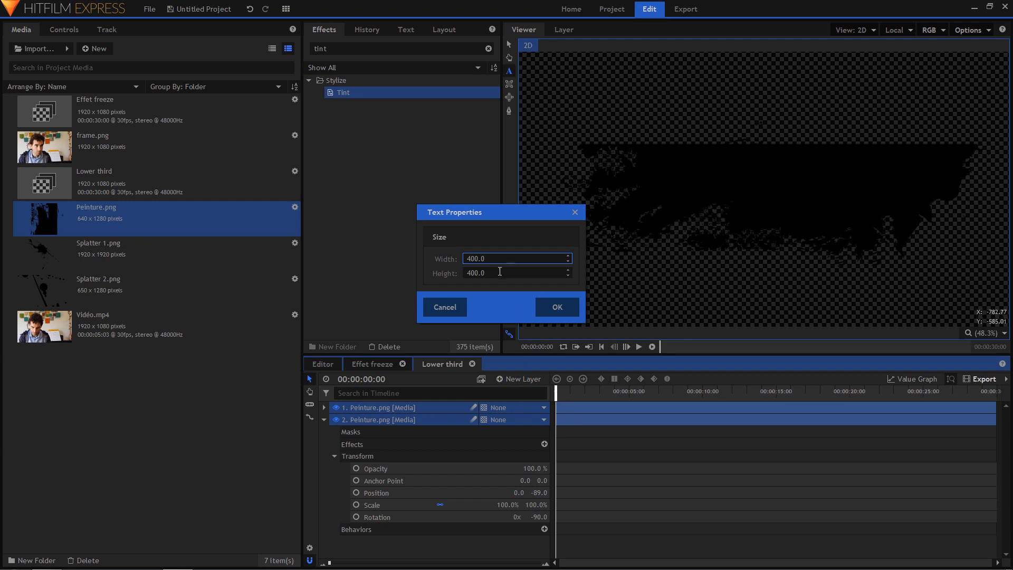
{"action": "left_click_drag", "start_coordinate": [488, 259], "coordinate": [448, 258]}
{"action": "type", "text": "1920"}
{"action": "key", "text": "Return"}
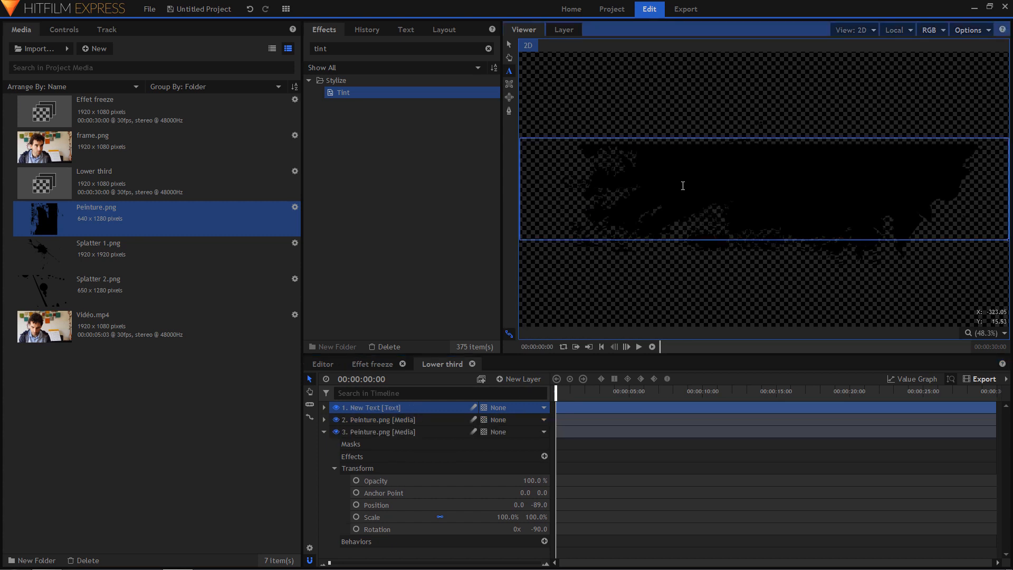
Step: Enter the character's first name in capitals in the text layer, set its font size to 131 and centre the paragraph
{"action": "type", "text": "BAPTISTE"}
{"action": "left_click_drag", "start_coordinate": [619, 149], "coordinate": [521, 143]}
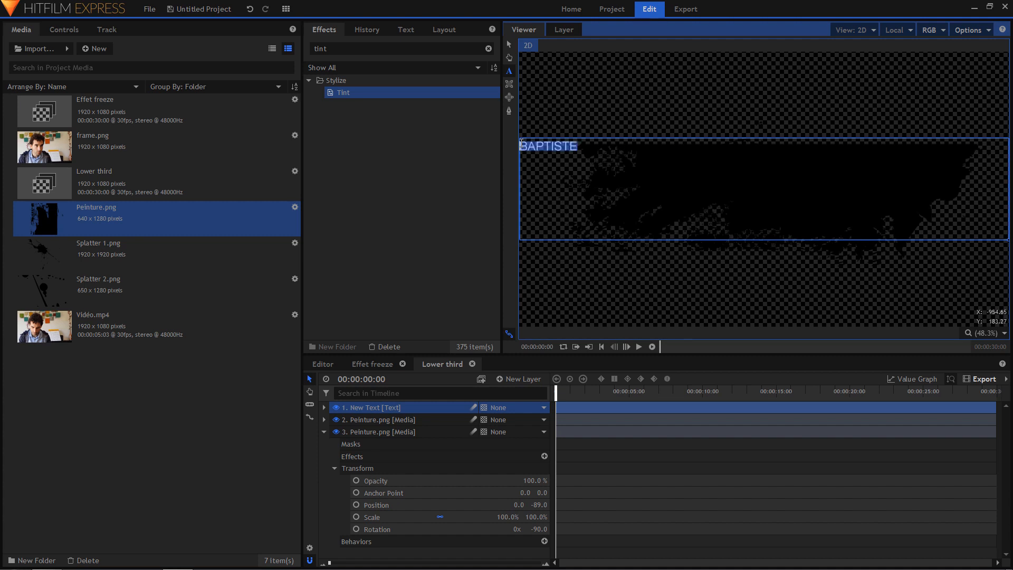
{"action": "left_click", "coordinate": [404, 30]}
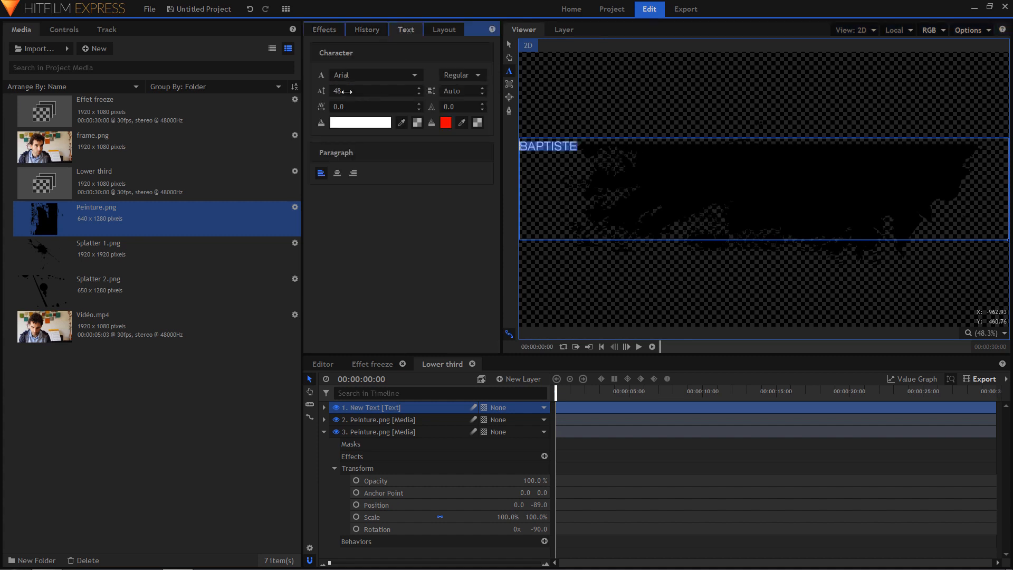
{"action": "left_click_drag", "start_coordinate": [347, 92], "coordinate": [396, 91]}
{"action": "left_click", "coordinate": [337, 173]}
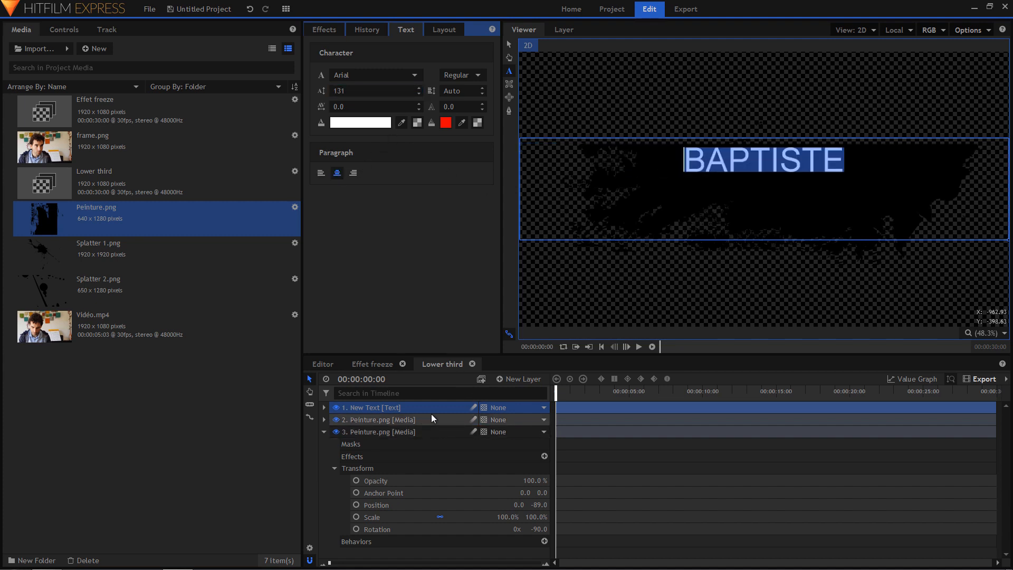
{"action": "left_click", "coordinate": [509, 44]}
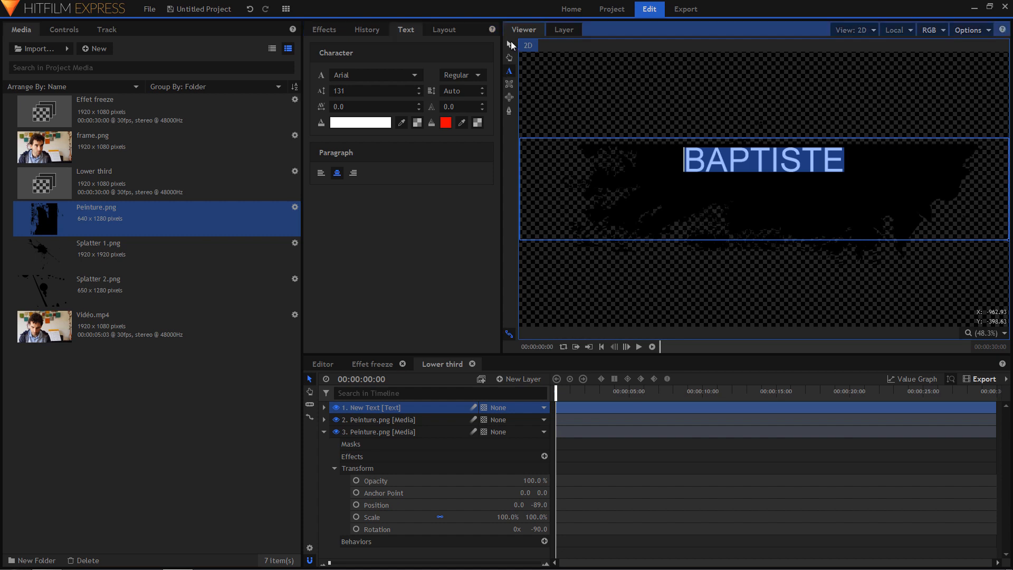
Step: Enlarge the name text to font size 189 and reposition it centrally over the paint strokes
{"action": "left_click_drag", "start_coordinate": [762, 160], "coordinate": [775, 179]}
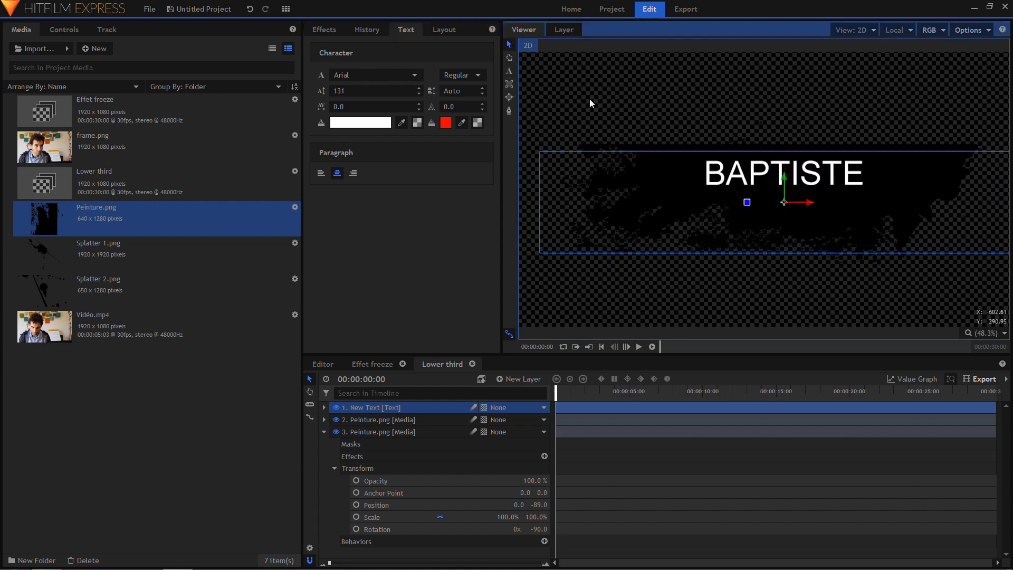
{"action": "left_click", "coordinate": [509, 71]}
{"action": "left_click_drag", "start_coordinate": [354, 90], "coordinate": [384, 91]}
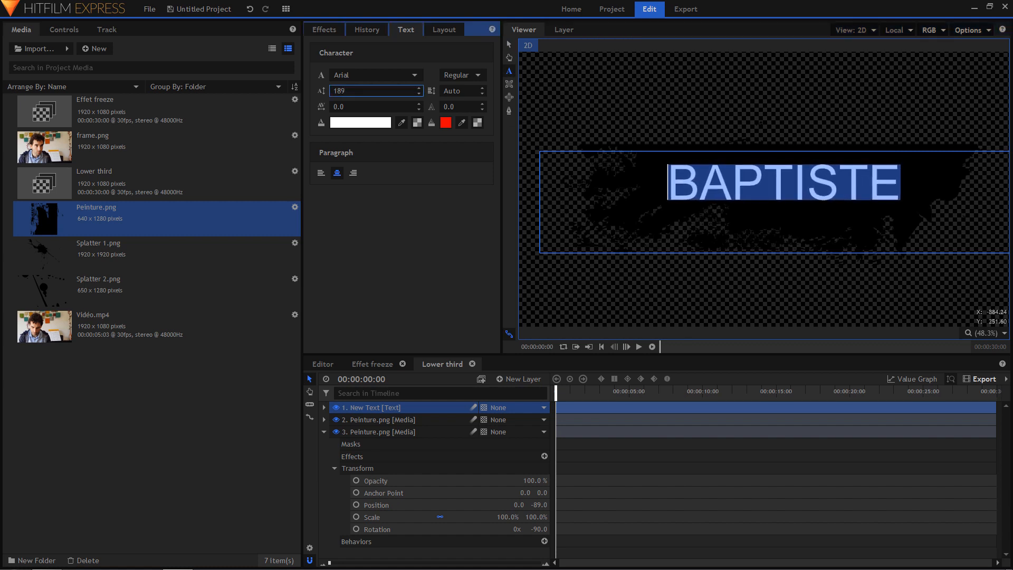
{"action": "left_click", "coordinate": [509, 44]}
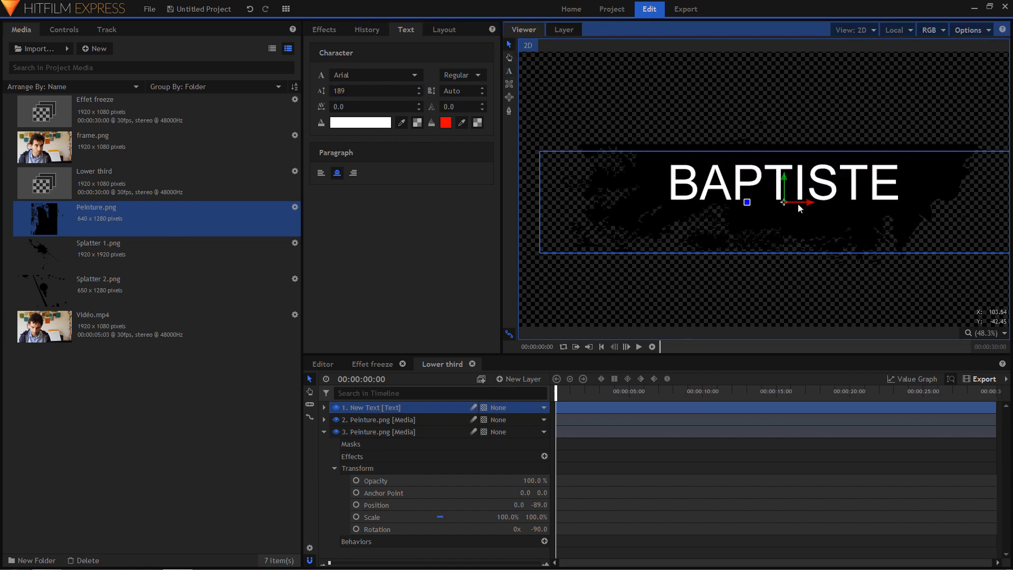
{"action": "left_click_drag", "start_coordinate": [784, 189], "coordinate": [820, 197]}
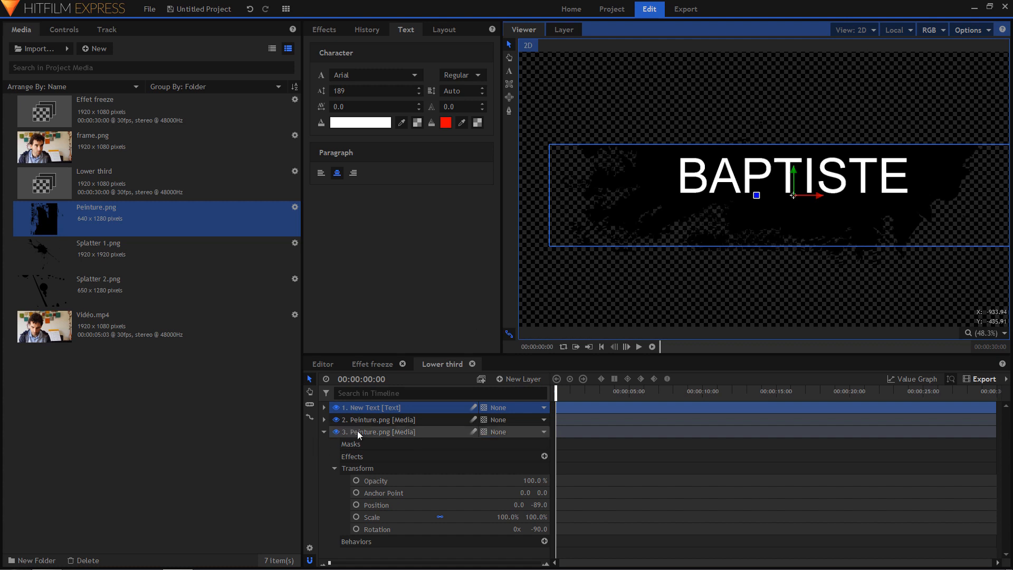
Step: Apply the Tint effect to the upper Peinture.png layer and show its colour settings
{"action": "left_click", "coordinate": [369, 419]}
{"action": "left_click", "coordinate": [323, 432]}
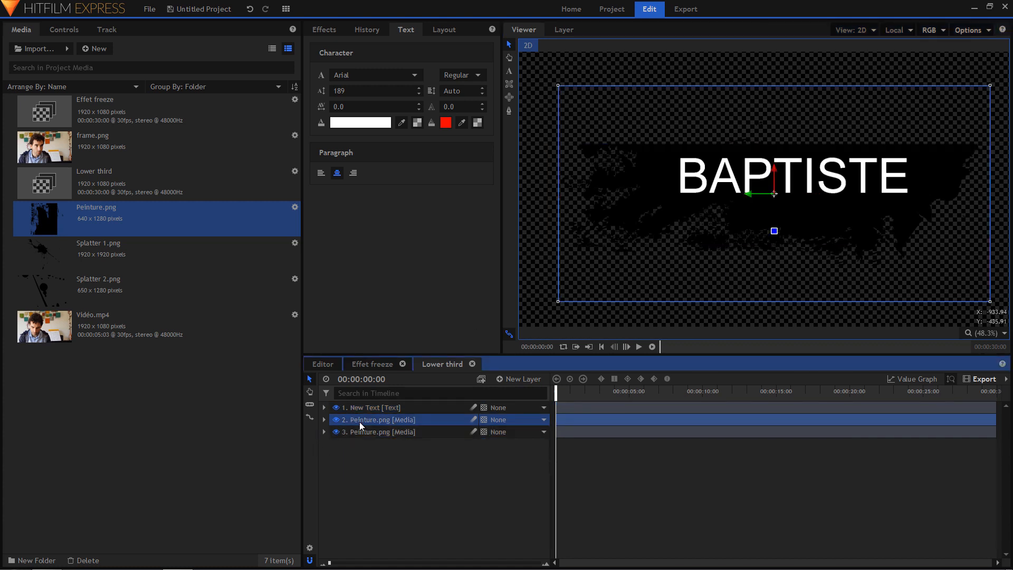
{"action": "left_click", "coordinate": [324, 30]}
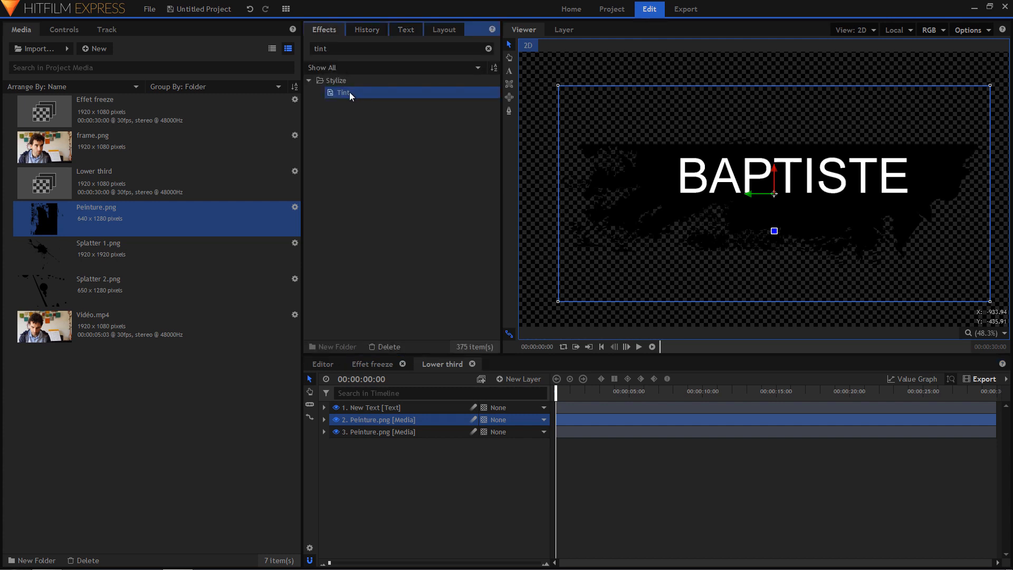
{"action": "left_click_drag", "start_coordinate": [347, 92], "coordinate": [373, 420]}
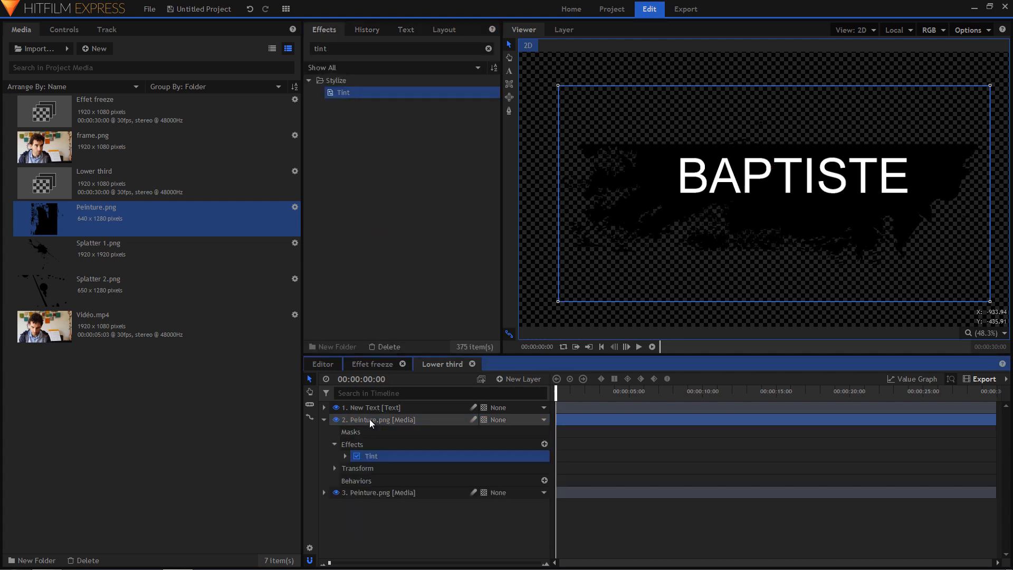
{"action": "left_click", "coordinate": [345, 457]}
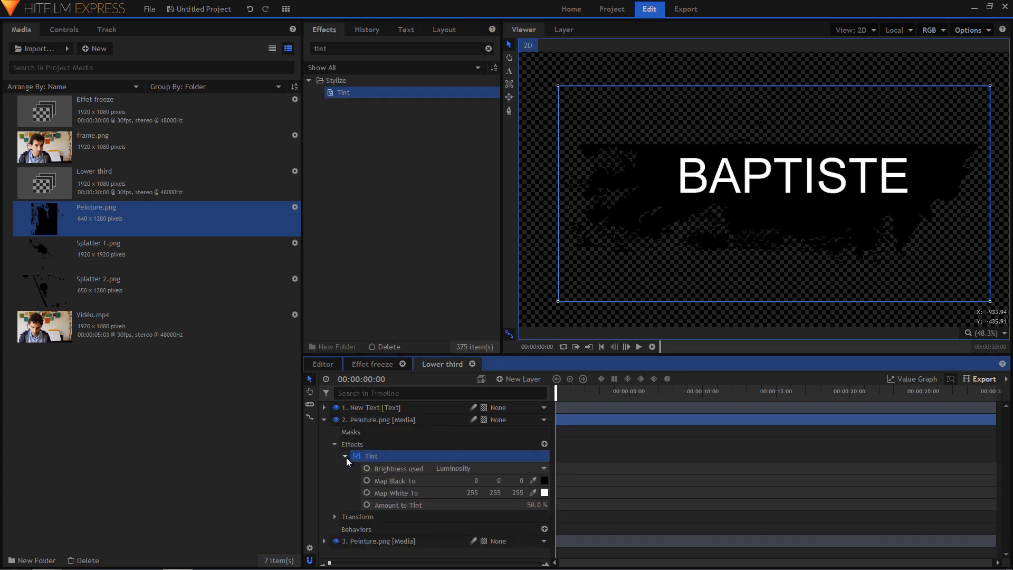
Step: Map the Tint effect's black to magenta #f105e6 and set Amount to Tint to 100%
{"action": "left_click", "coordinate": [546, 482]}
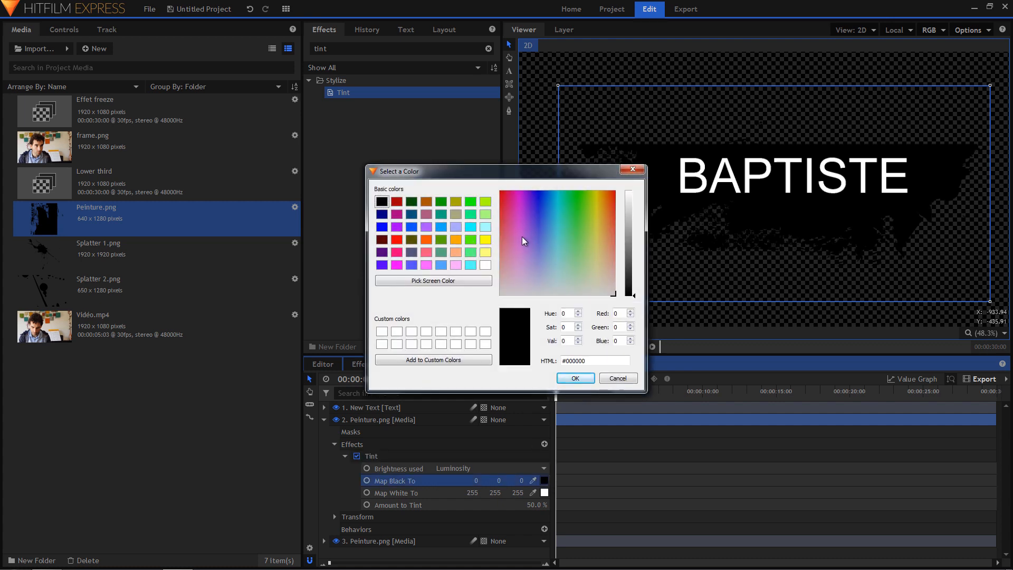
{"action": "left_click", "coordinate": [517, 198]}
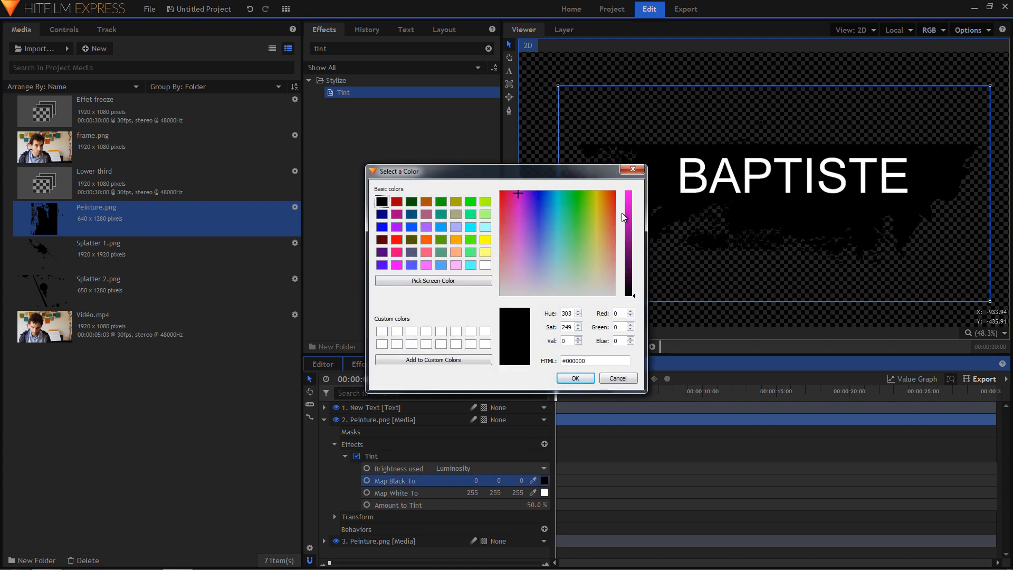
{"action": "left_click", "coordinate": [629, 199]}
{"action": "left_click", "coordinate": [576, 378]}
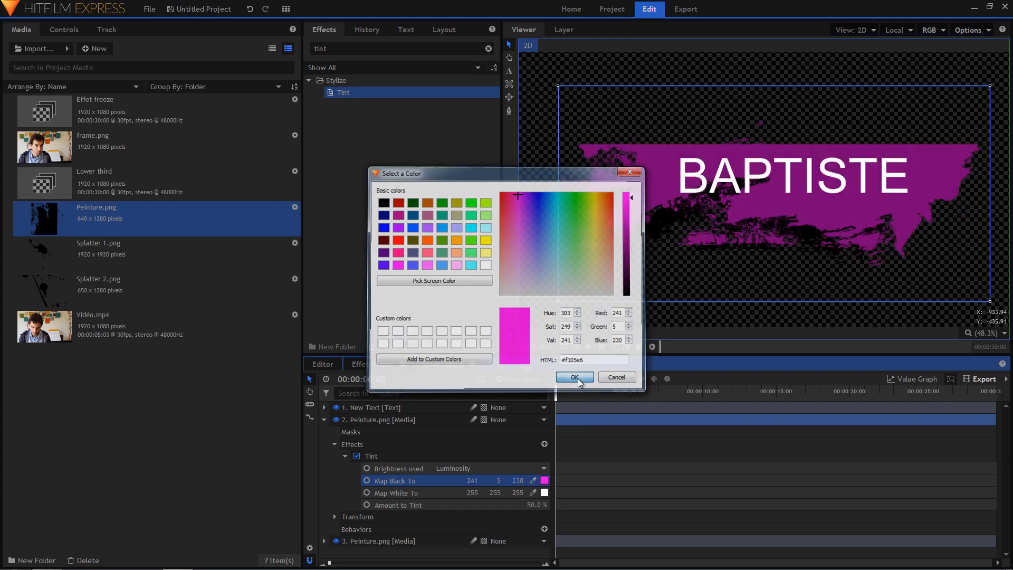
{"action": "left_click", "coordinate": [536, 505]}
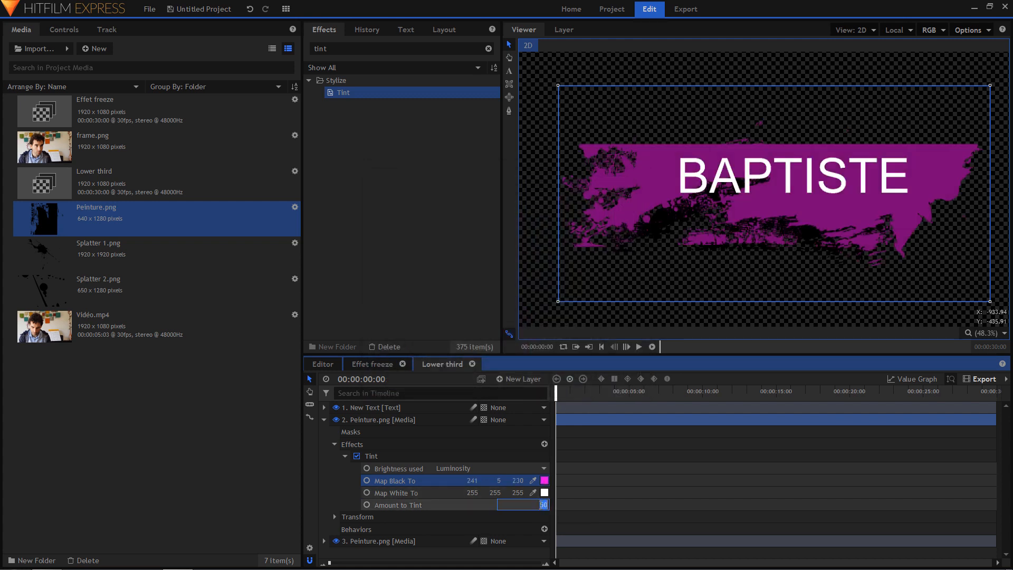
{"action": "type", "text": "100"}
{"action": "key", "text": "Return"}
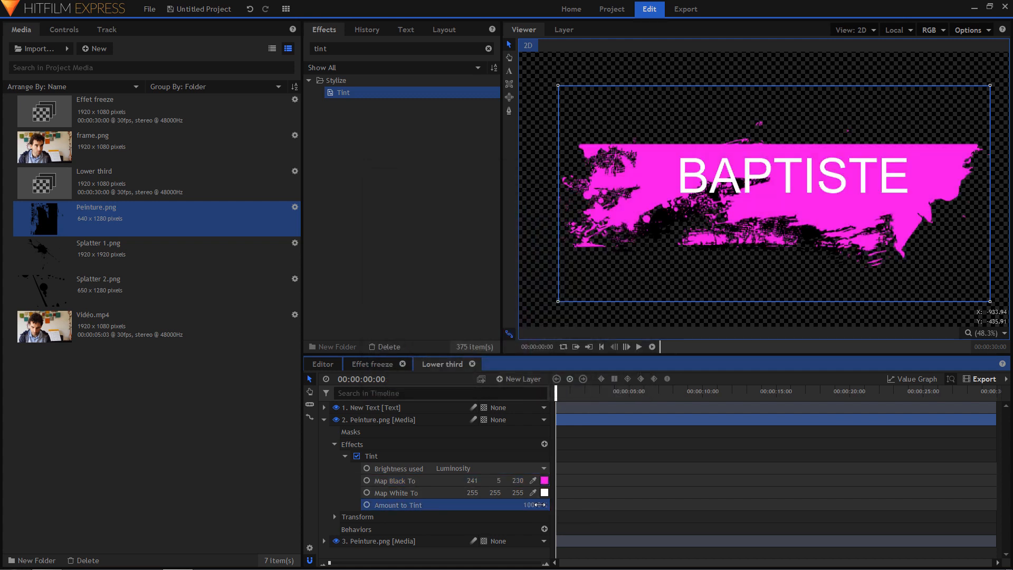
Step: Copy the magenta Tint effect to the lower Peinture.png layer
{"action": "left_click", "coordinate": [371, 456]}
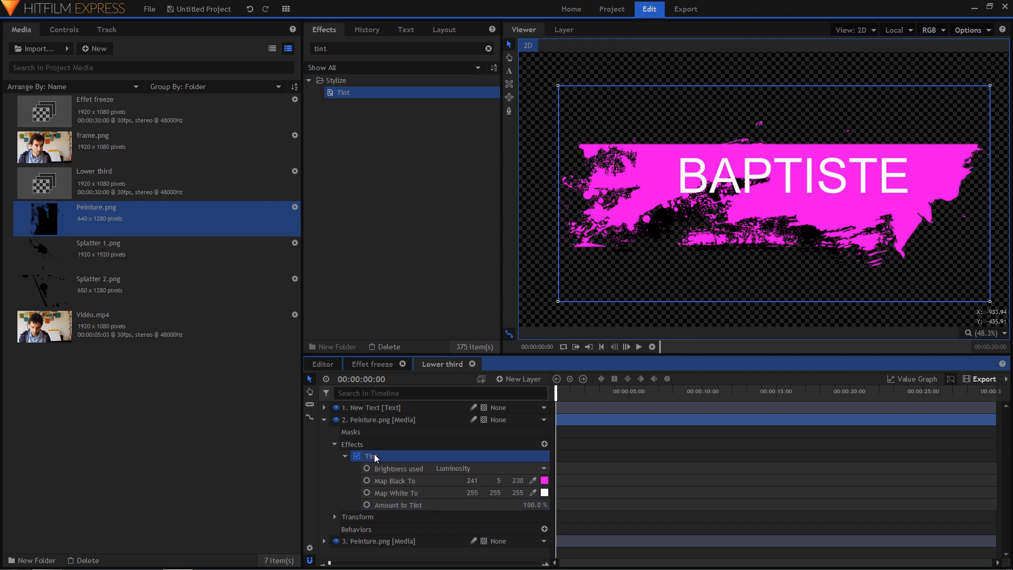
{"action": "left_click", "coordinate": [378, 540]}
{"action": "key", "text": "ctrl+v"}
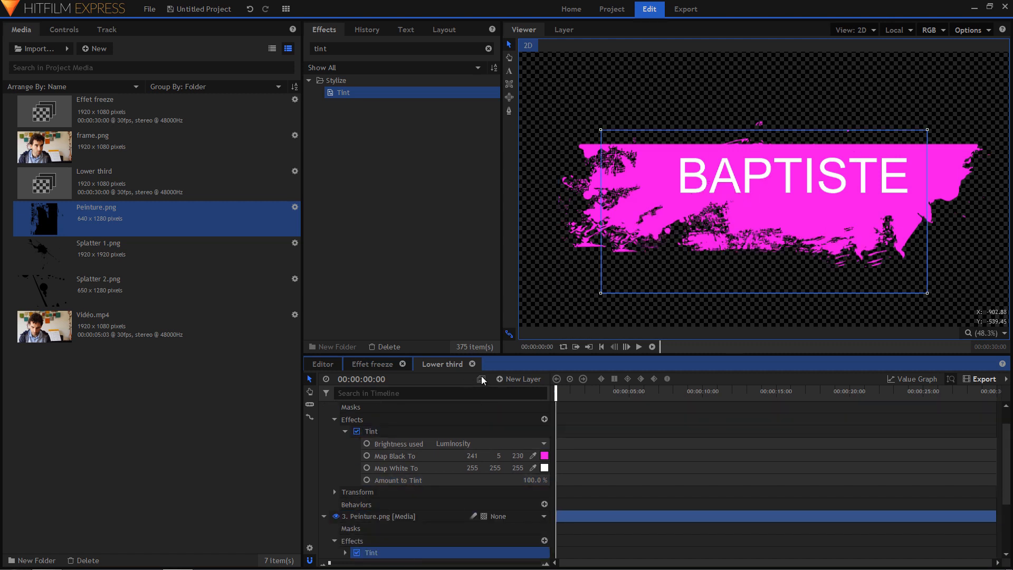
Step: Place the Lower third composite beneath the first Vidéo.mp4 layer in Effet freeze and trim it to the freeze-frame section
{"action": "left_click", "coordinate": [374, 365]}
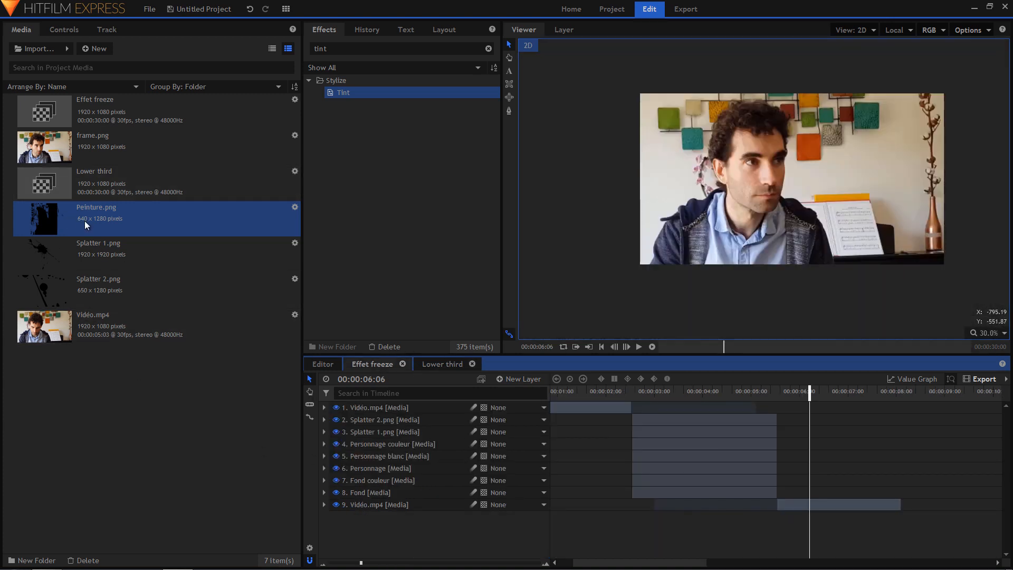
{"action": "left_click_drag", "start_coordinate": [98, 176], "coordinate": [395, 418]}
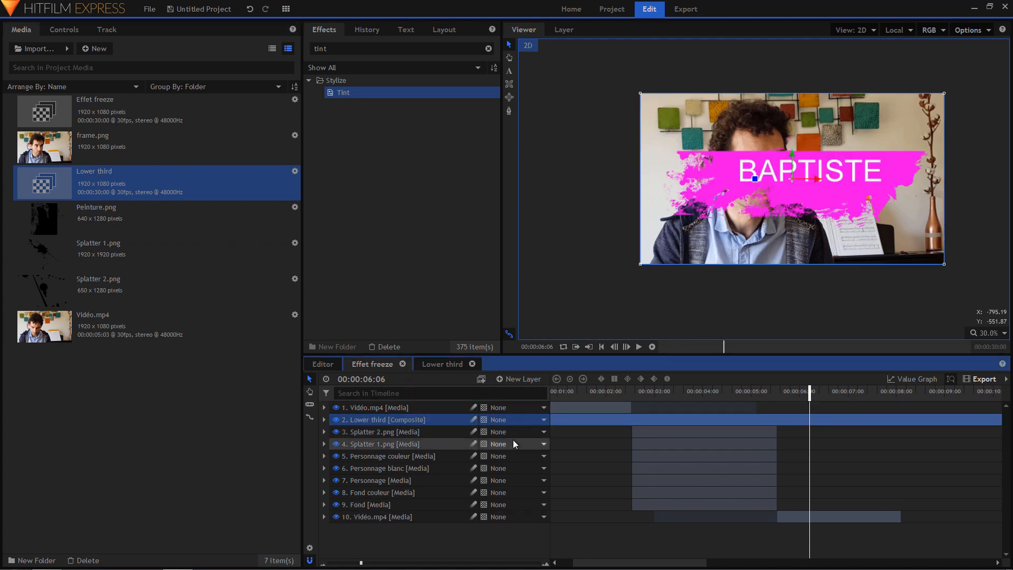
{"action": "key", "text": "c"}
{"action": "left_click", "coordinate": [632, 419]}
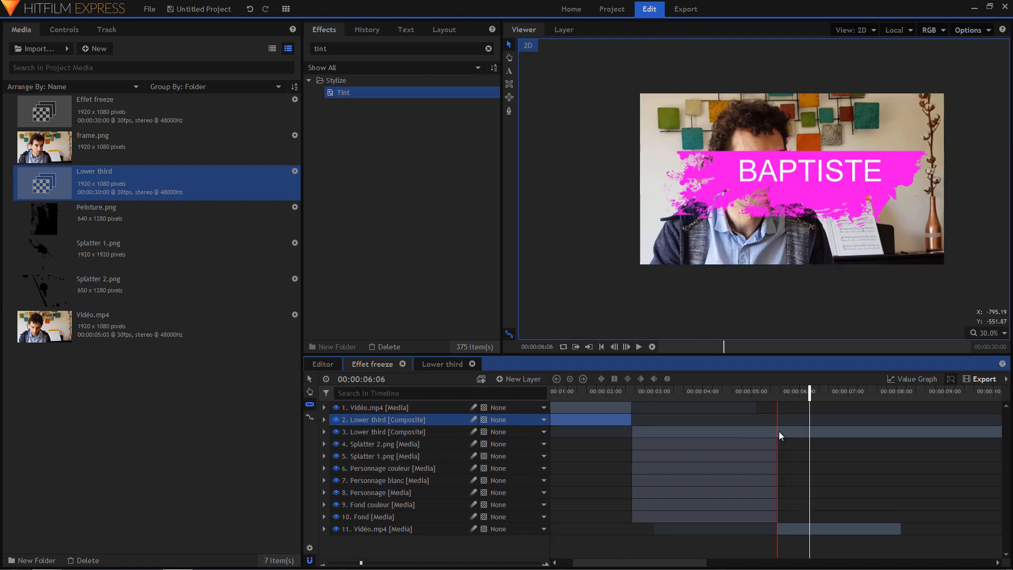
{"action": "left_click", "coordinate": [777, 432]}
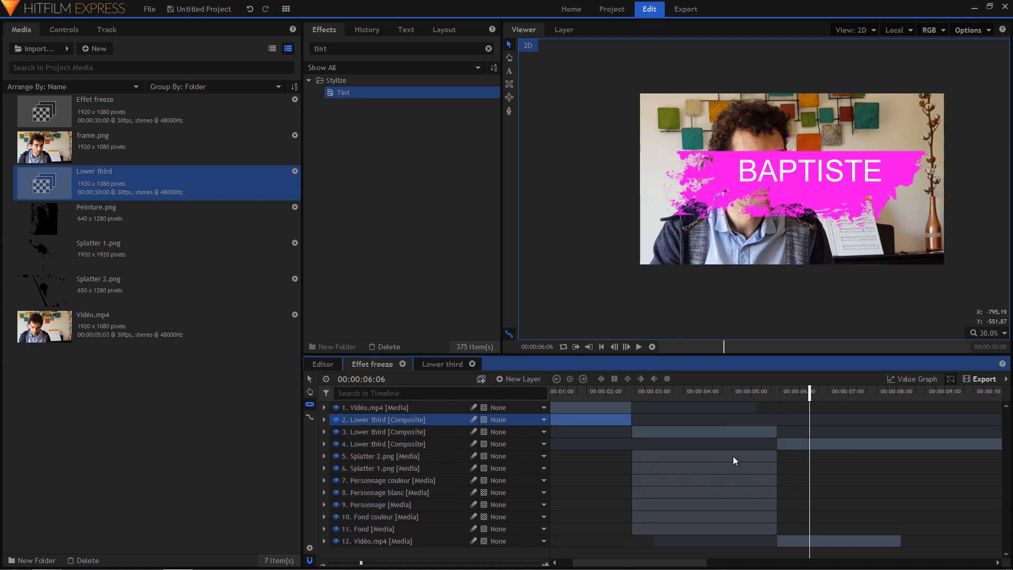
{"action": "key", "text": "v"}
{"action": "left_click", "coordinate": [856, 442]}
{"action": "key", "text": "Delete"}
{"action": "left_click", "coordinate": [612, 420]}
{"action": "key", "text": "Delete"}
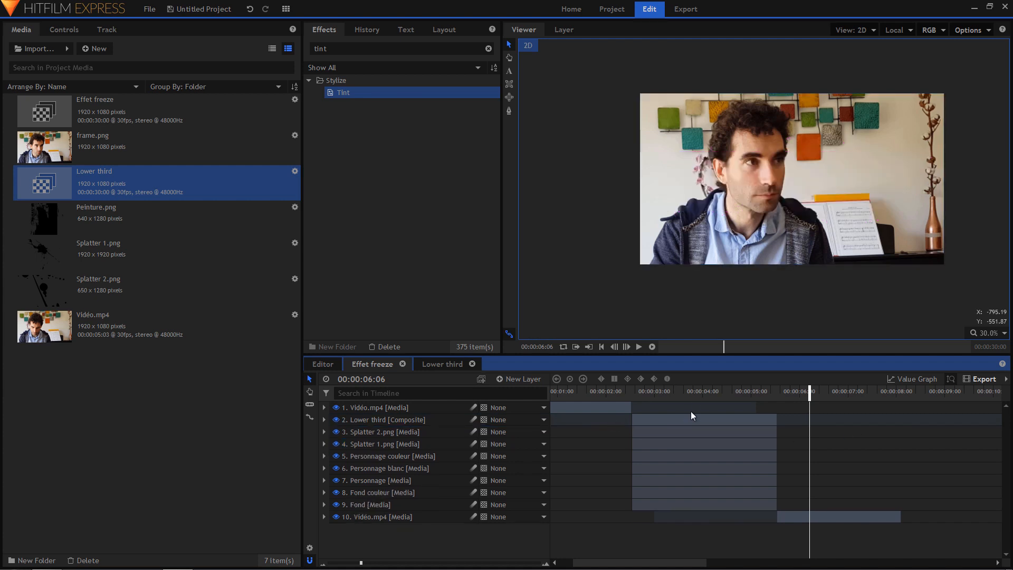
Step: Scale the Lower third layer to 48% and move it to the image's lower right, at about 460, -290
{"action": "left_click", "coordinate": [693, 391]}
{"action": "left_click", "coordinate": [796, 186]}
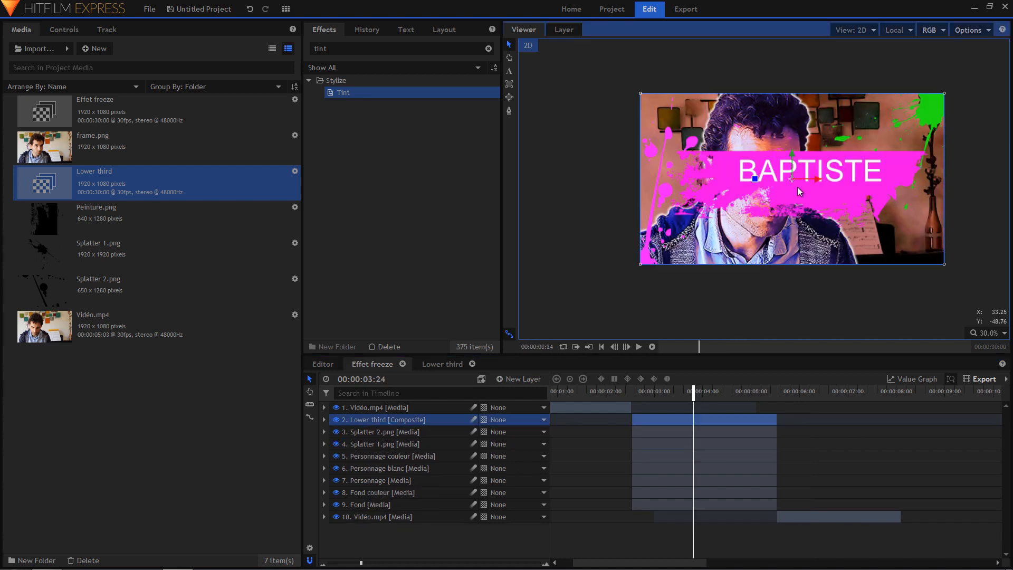
{"action": "left_click", "coordinate": [324, 420]}
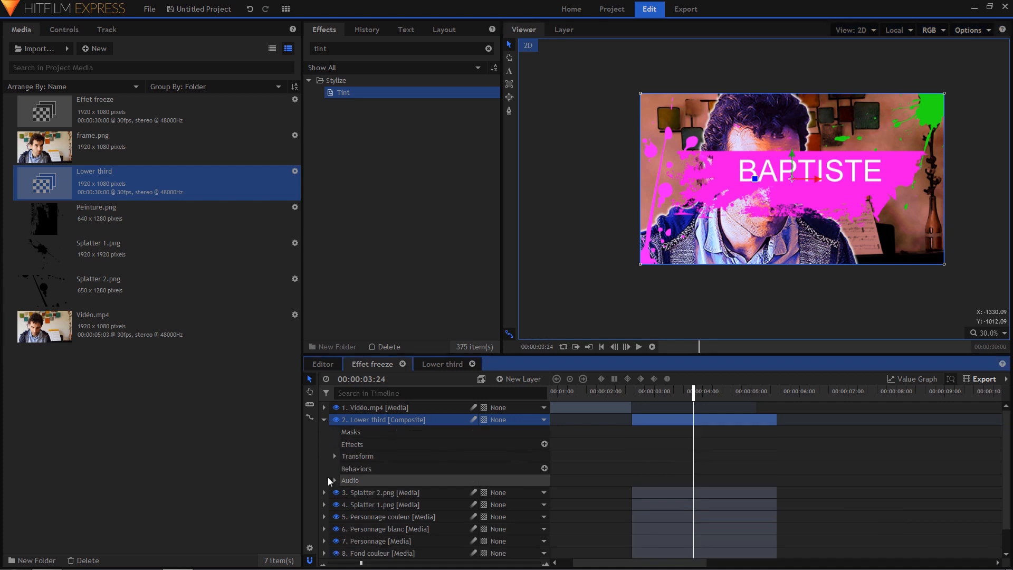
{"action": "left_click", "coordinate": [335, 455]}
{"action": "left_click_drag", "start_coordinate": [507, 505], "coordinate": [480, 506]}
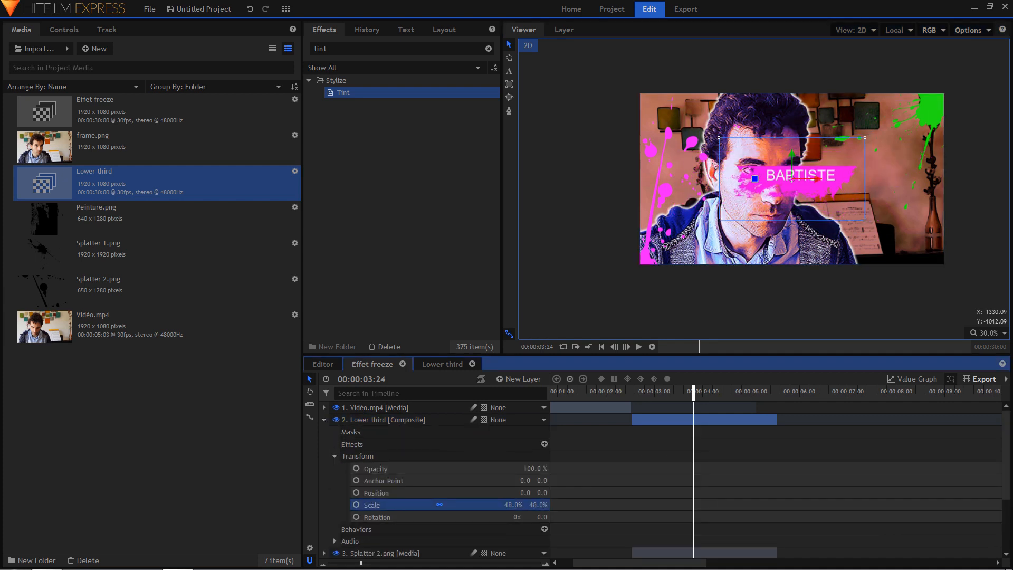
{"action": "left_click_drag", "start_coordinate": [790, 181], "coordinate": [863, 227]}
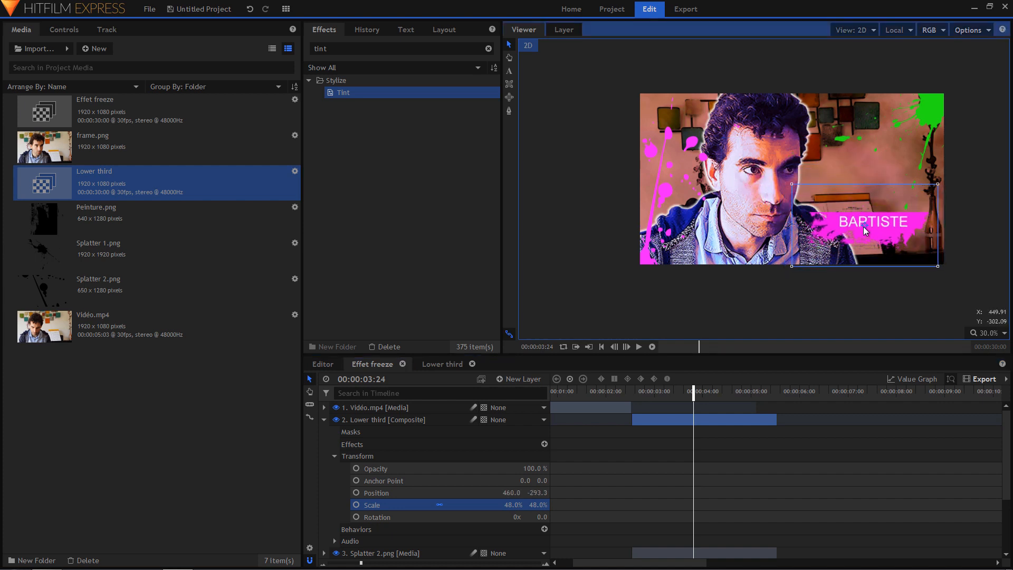
Step: Draw a rectangular mask around the whole lower third at 00:00:02:16 and invert it
{"action": "left_click", "coordinate": [625, 393]}
{"action": "key", "text": "space"}
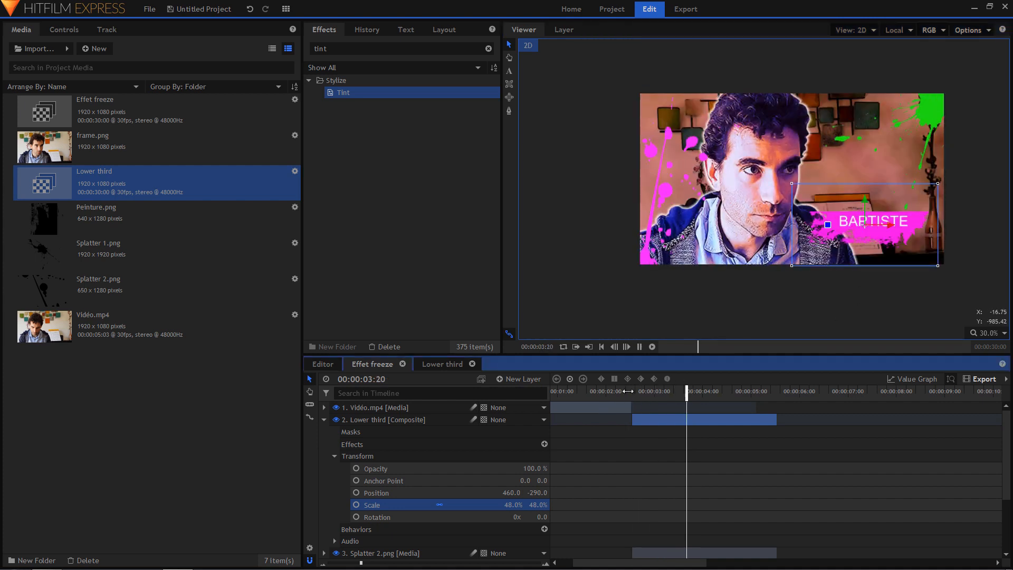
{"action": "left_click", "coordinate": [633, 391]}
{"action": "left_click_drag", "start_coordinate": [633, 391], "coordinate": [632, 391]}
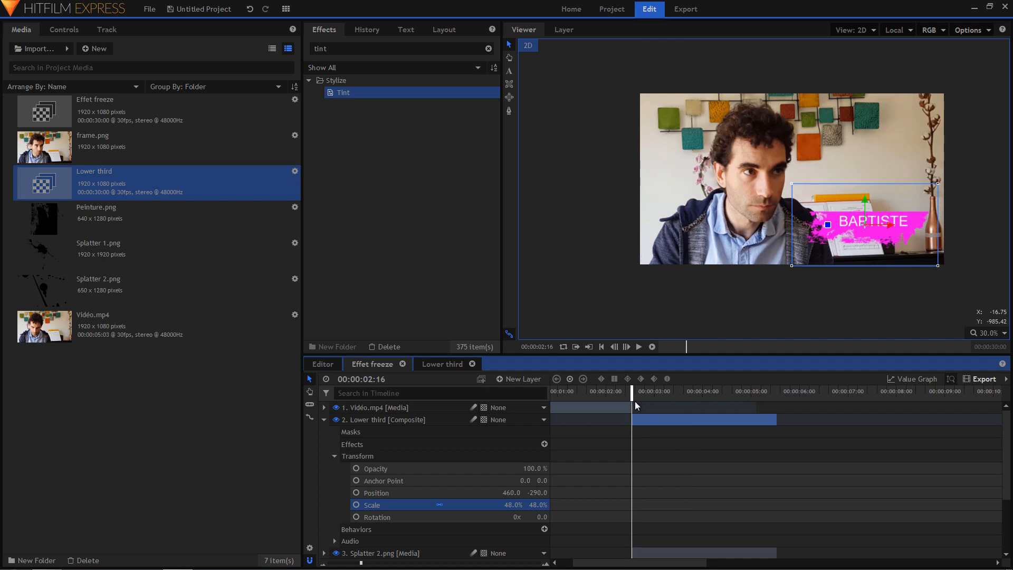
{"action": "left_click", "coordinate": [509, 85]}
{"action": "left_click_drag", "start_coordinate": [770, 178], "coordinate": [974, 274]}
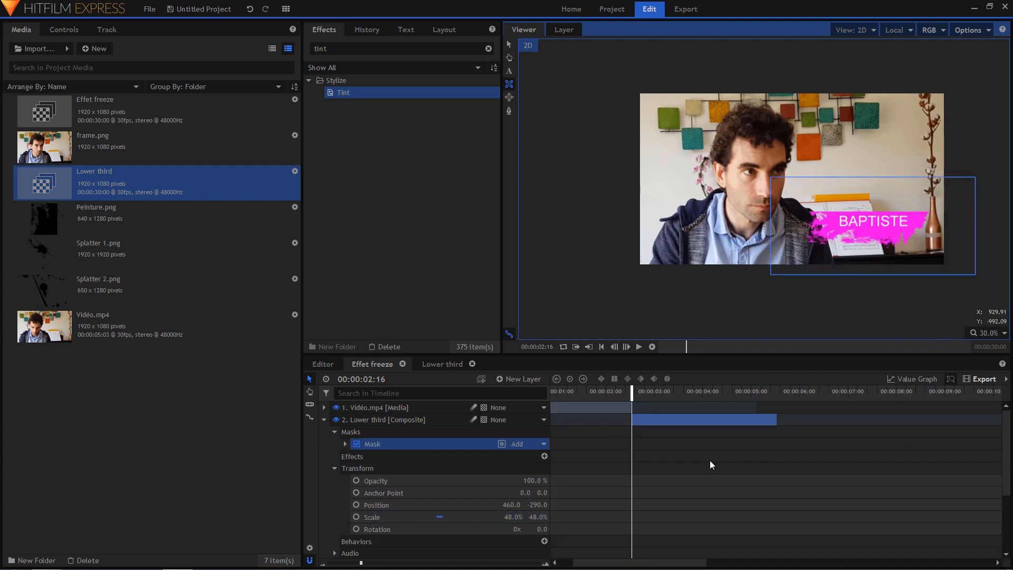
{"action": "left_click", "coordinate": [501, 444]}
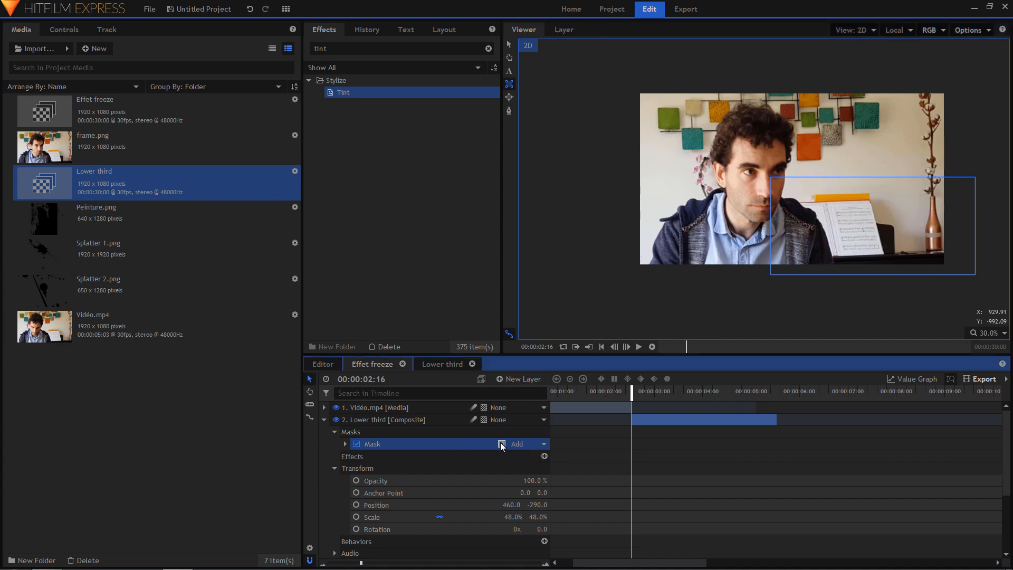
Step: Animate the mask's position from 0, 0 at 00:00:02:16 to about 2545, 0 at 00:00:03:02
{"action": "left_click", "coordinate": [345, 444]}
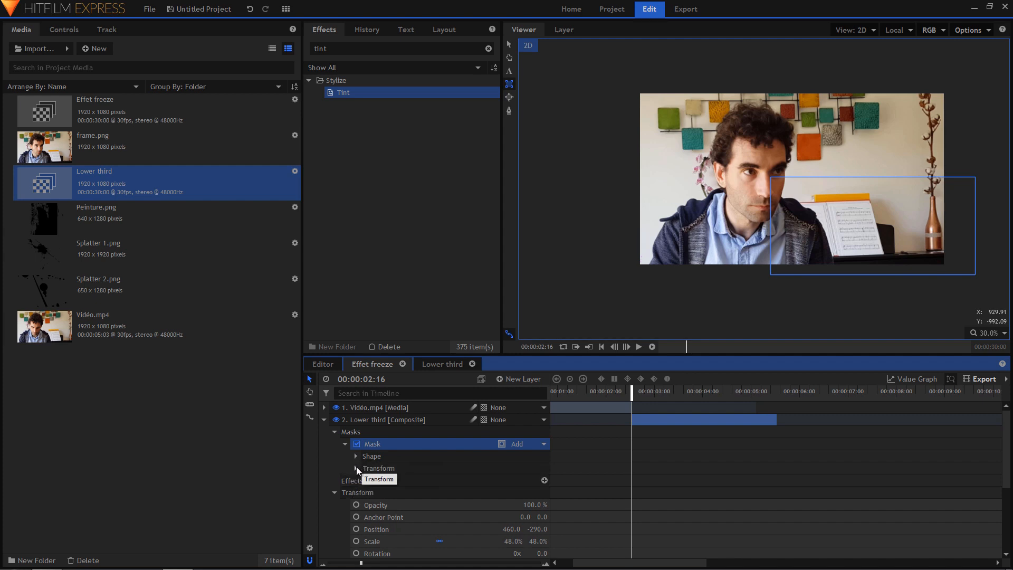
{"action": "left_click", "coordinate": [356, 467]}
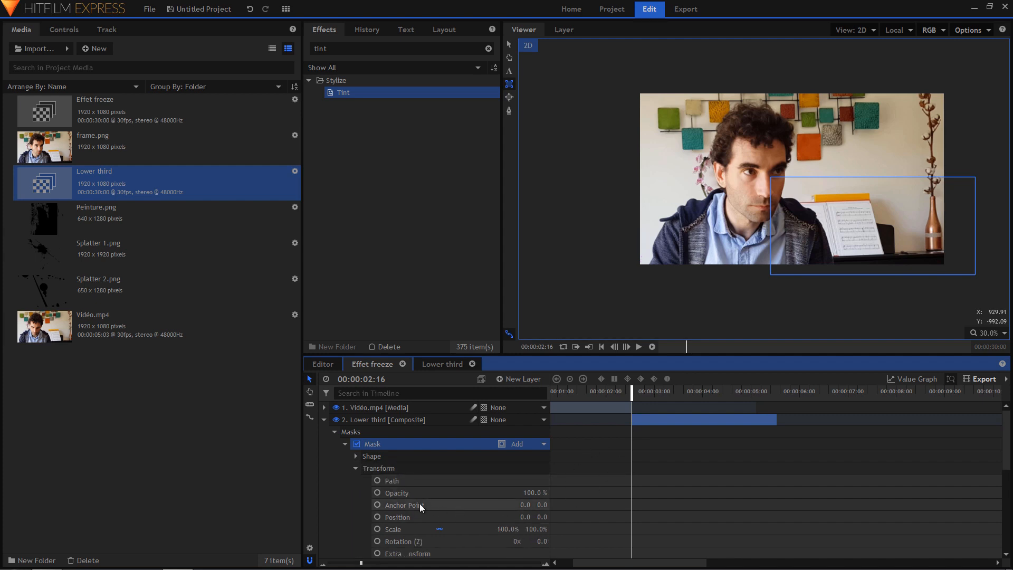
{"action": "scroll", "coordinate": [419, 504], "scroll_direction": "down", "scroll_amount": 1}
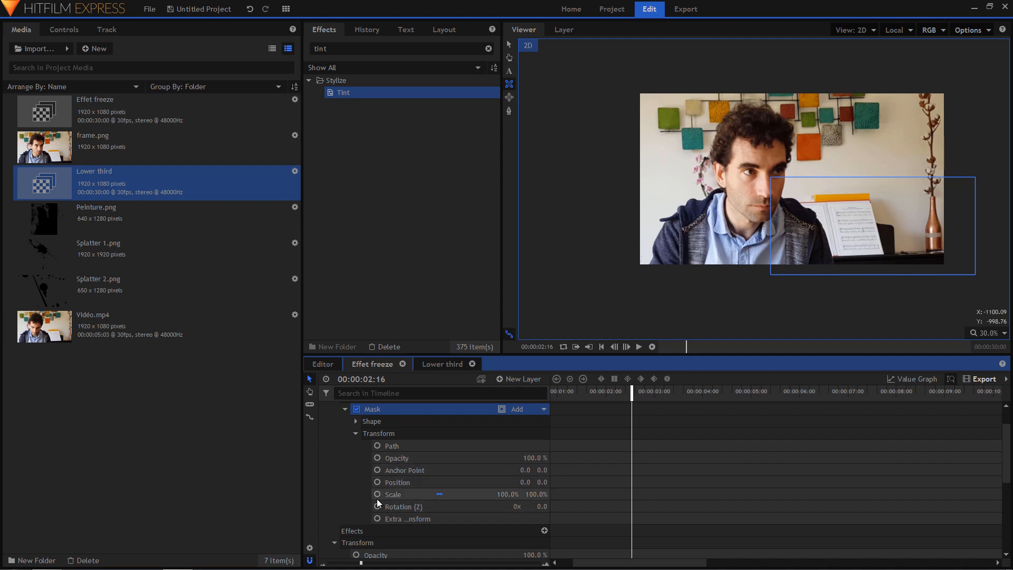
{"action": "left_click", "coordinate": [378, 482]}
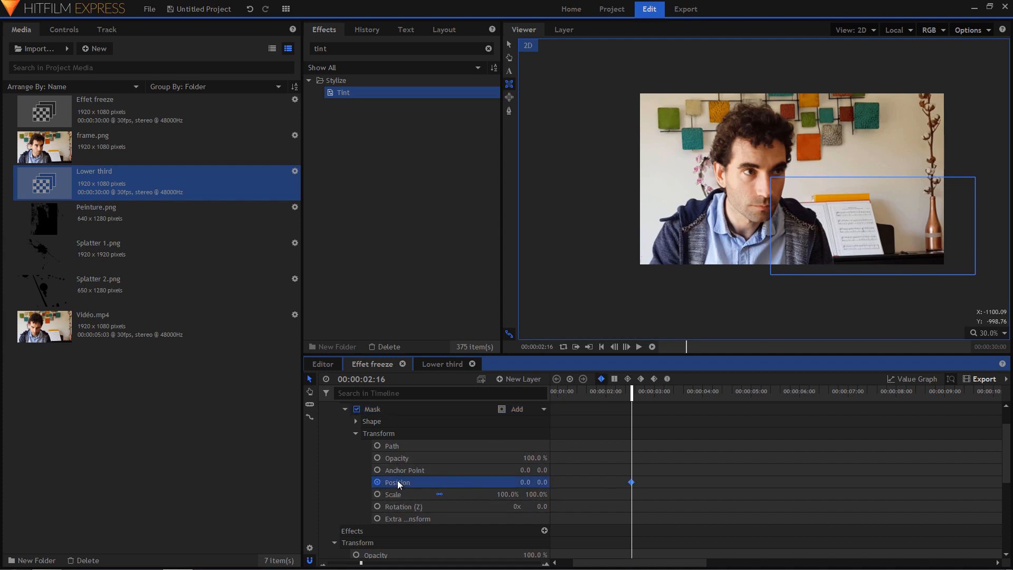
{"action": "scroll", "coordinate": [720, 443], "scroll_direction": "up", "scroll_amount": 1}
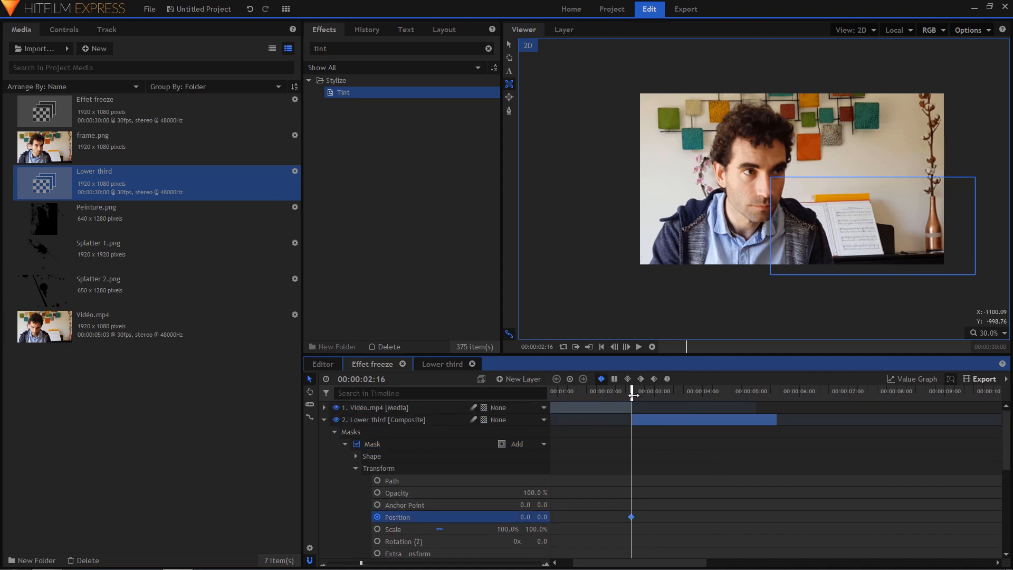
{"action": "left_click_drag", "start_coordinate": [633, 395], "coordinate": [660, 395]}
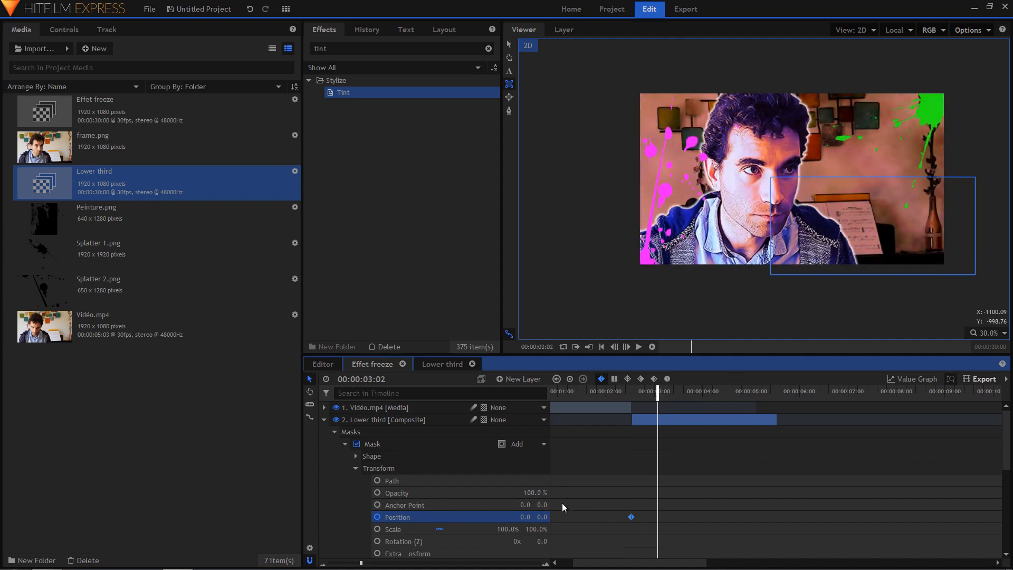
{"action": "left_click_drag", "start_coordinate": [525, 517], "coordinate": [1010, 517]}
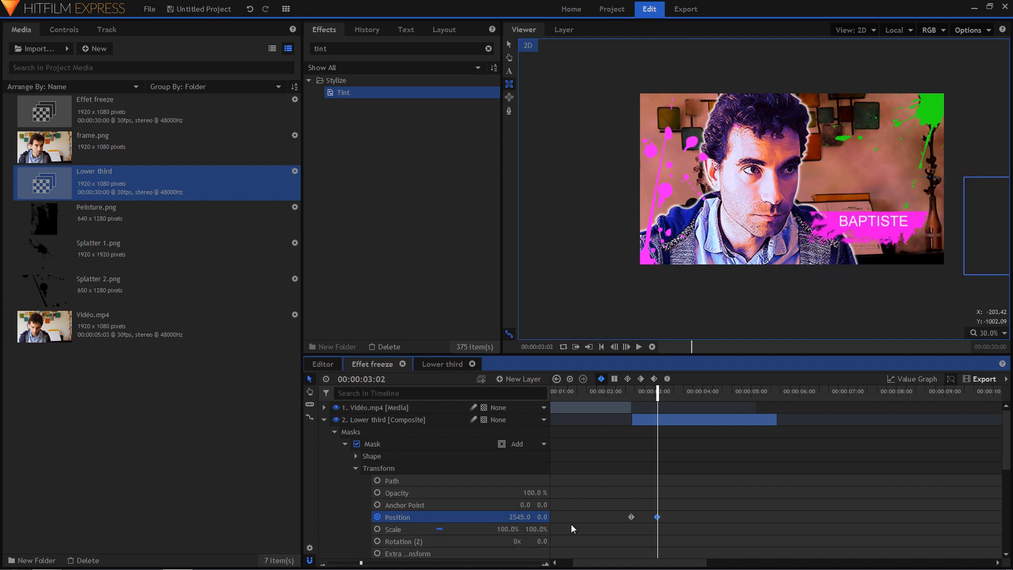
Step: Give the mask's position keyframes Manual Bezier interpolation and mirror them at the end: 2545, 0 at about 00:00:04:29 and 0, 0 at 00:00:05:16
{"action": "left_click_drag", "start_coordinate": [688, 503], "coordinate": [628, 526]}
{"action": "left_click", "coordinate": [667, 379]}
{"action": "key", "text": "o"}
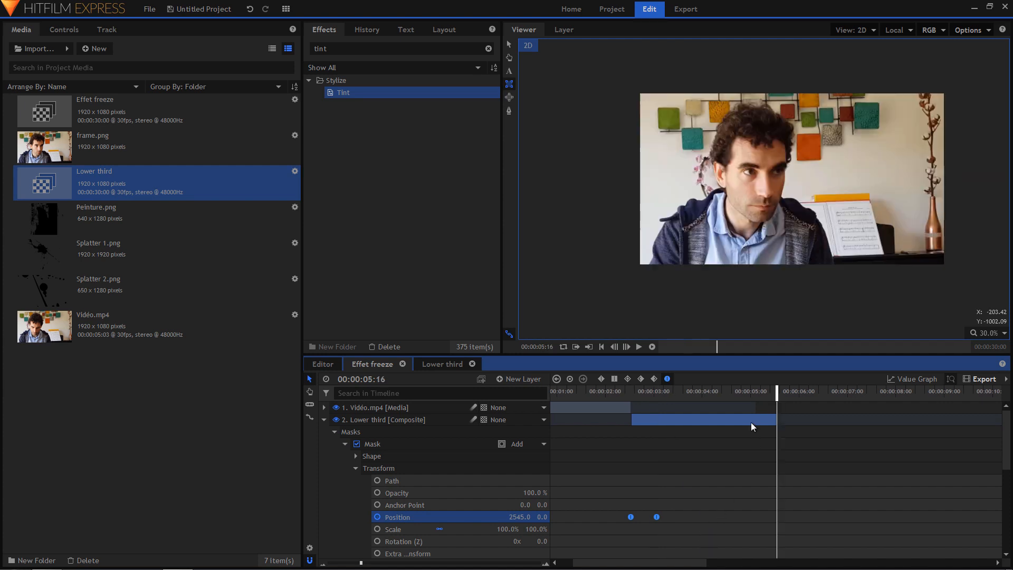
{"action": "key", "text": "ctrl+v"}
{"action": "left_click", "coordinate": [870, 505]}
{"action": "left_click_drag", "start_coordinate": [838, 511], "coordinate": [748, 516]}
Step: Play back the freeze-frame section to check how the lower third's mask reveals and hides it
{"action": "left_click", "coordinate": [615, 393]}
{"action": "key", "text": "space"}
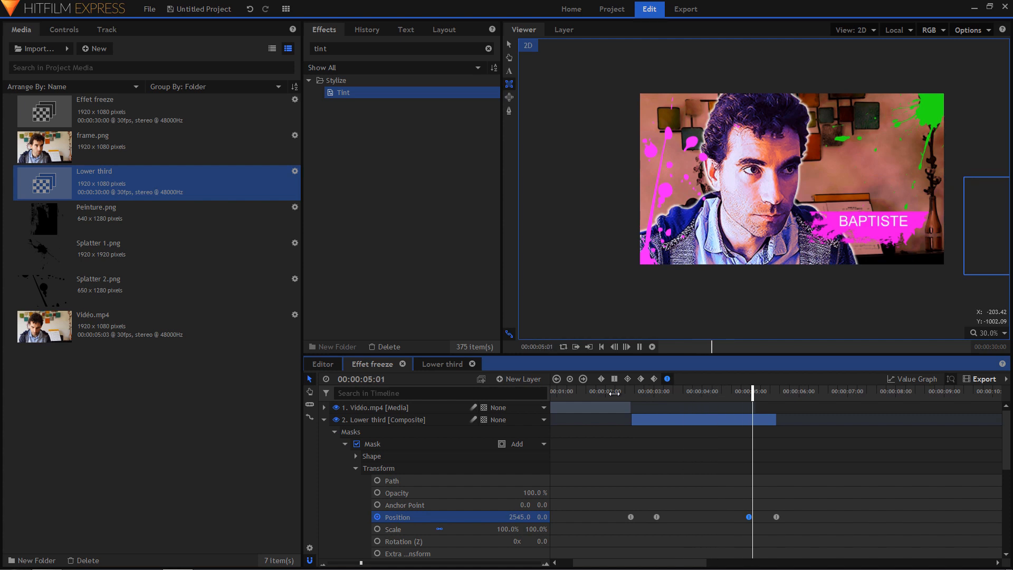
{"action": "key", "text": "space"}
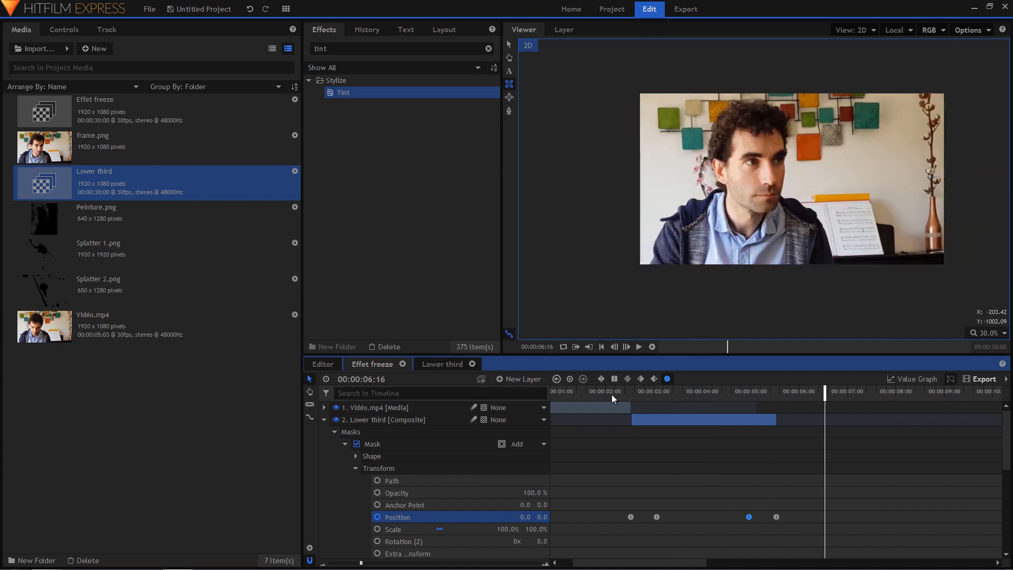
{"action": "left_click", "coordinate": [603, 393]}
{"action": "key", "text": "space"}
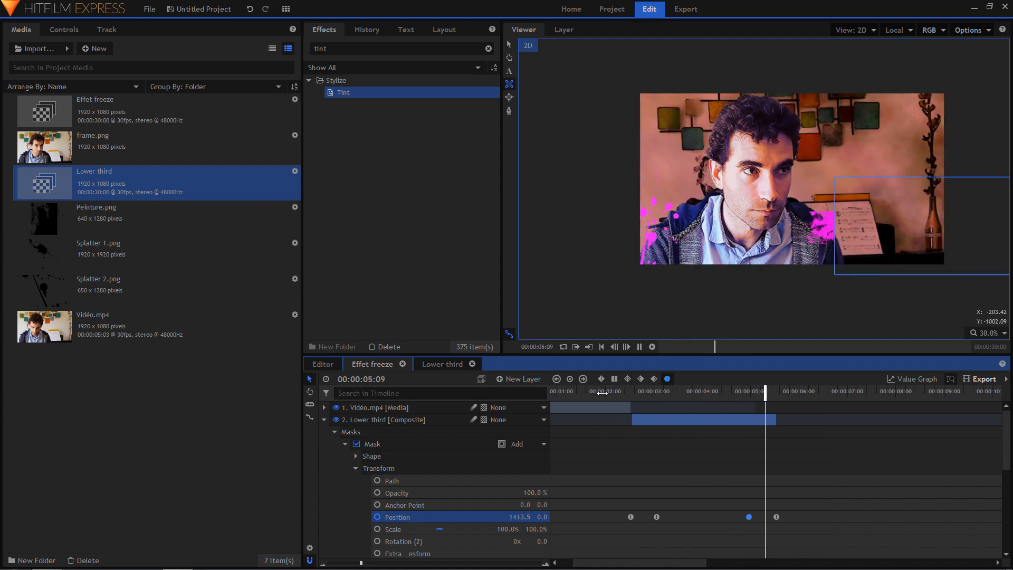
{"action": "key", "text": "space"}
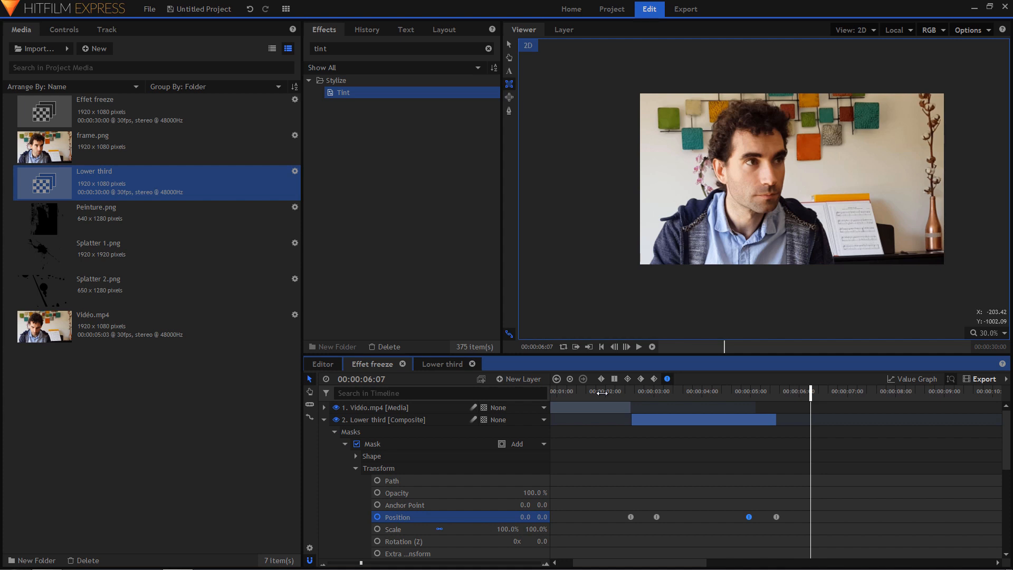
Step: Collapse the expanded layer properties and add a new Point layer to Effet freeze
{"action": "right_click", "coordinate": [375, 424]}
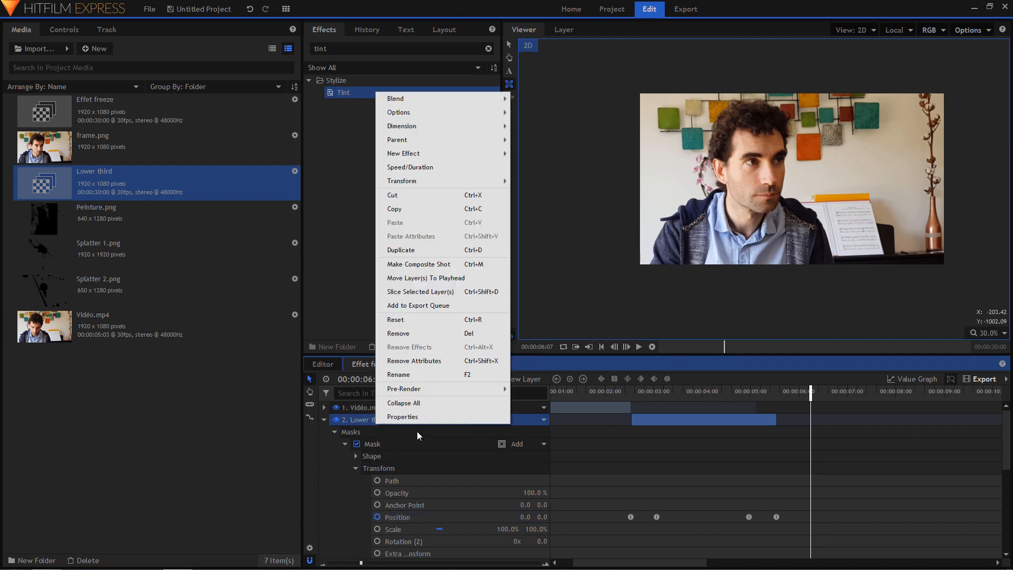
{"action": "left_click", "coordinate": [418, 403]}
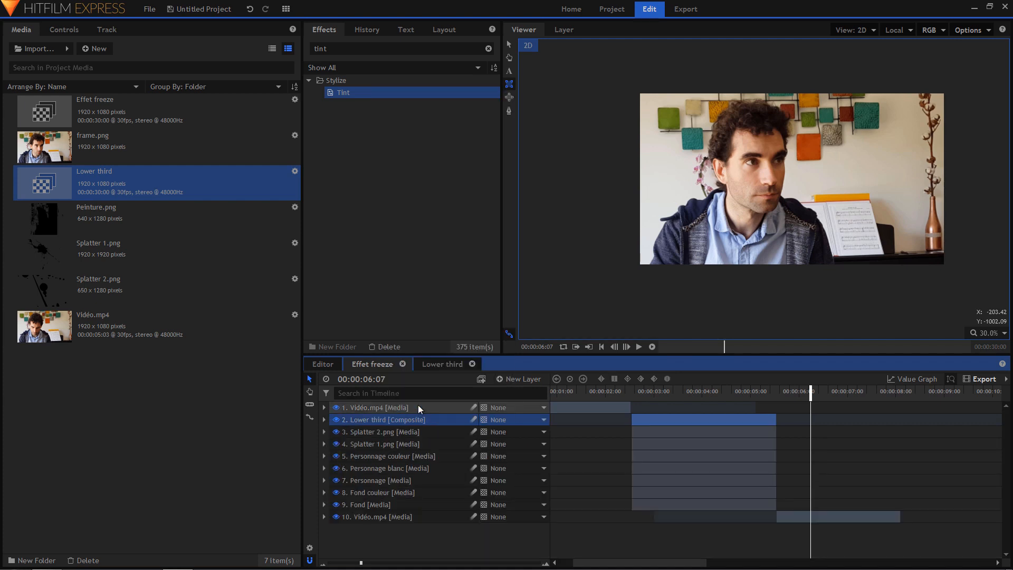
{"action": "left_click", "coordinate": [519, 380]}
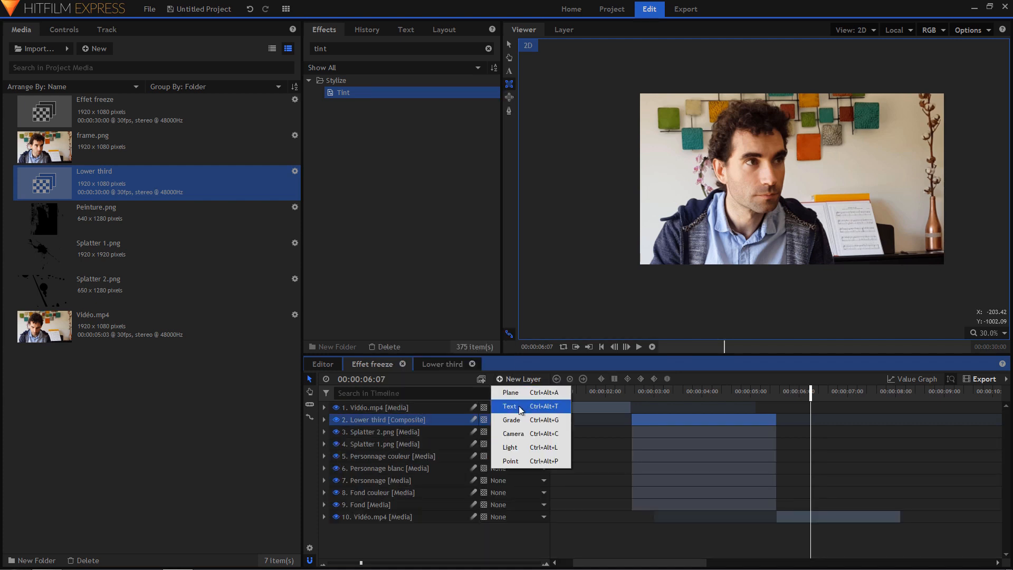
{"action": "left_click", "coordinate": [518, 461]}
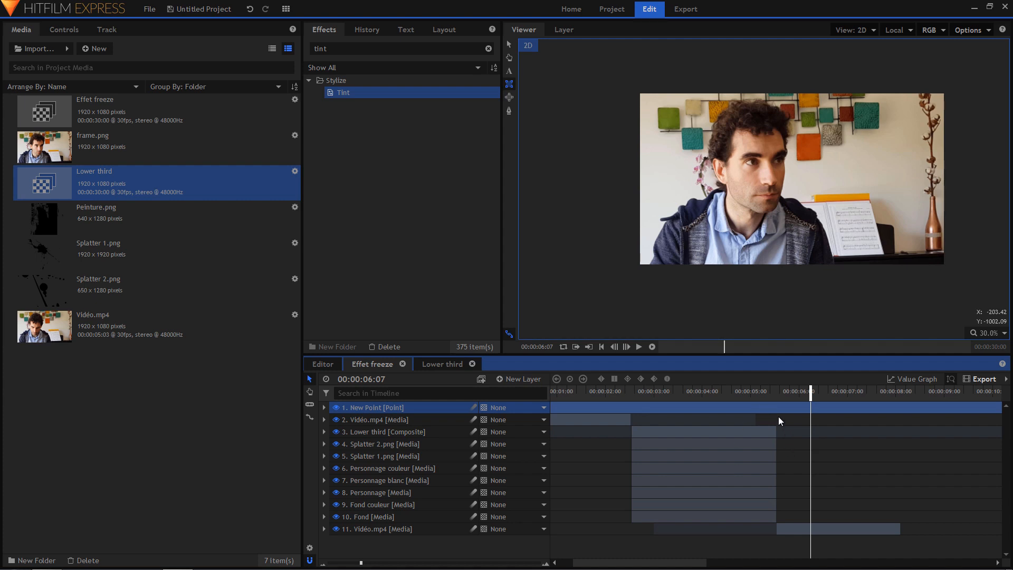
Step: Slice the New Point layer at both ends of the freeze-frame section and delete the two outer pieces
{"action": "key", "text": "c"}
{"action": "left_click", "coordinate": [630, 408]}
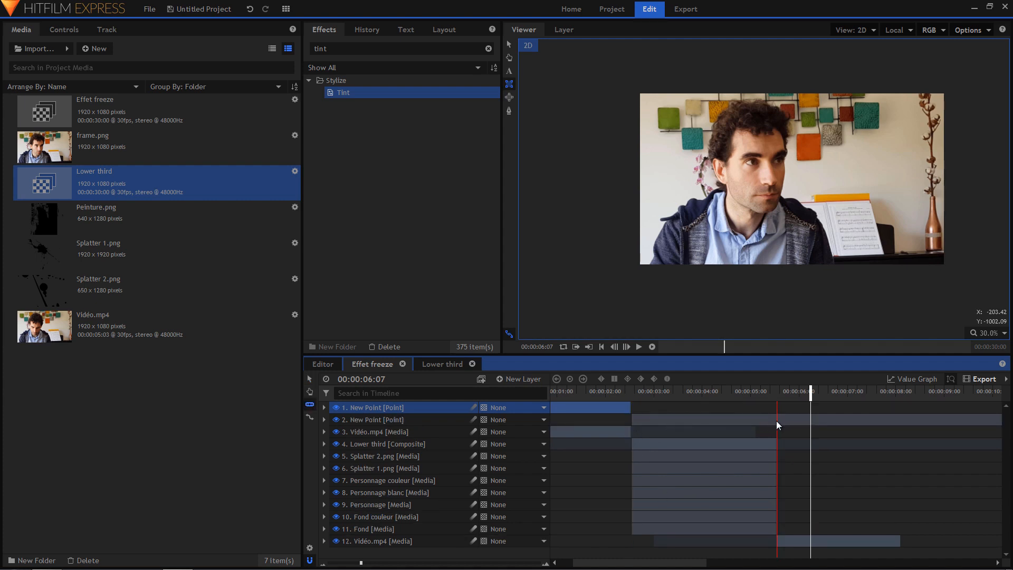
{"action": "left_click", "coordinate": [776, 419]}
{"action": "key", "text": "v"}
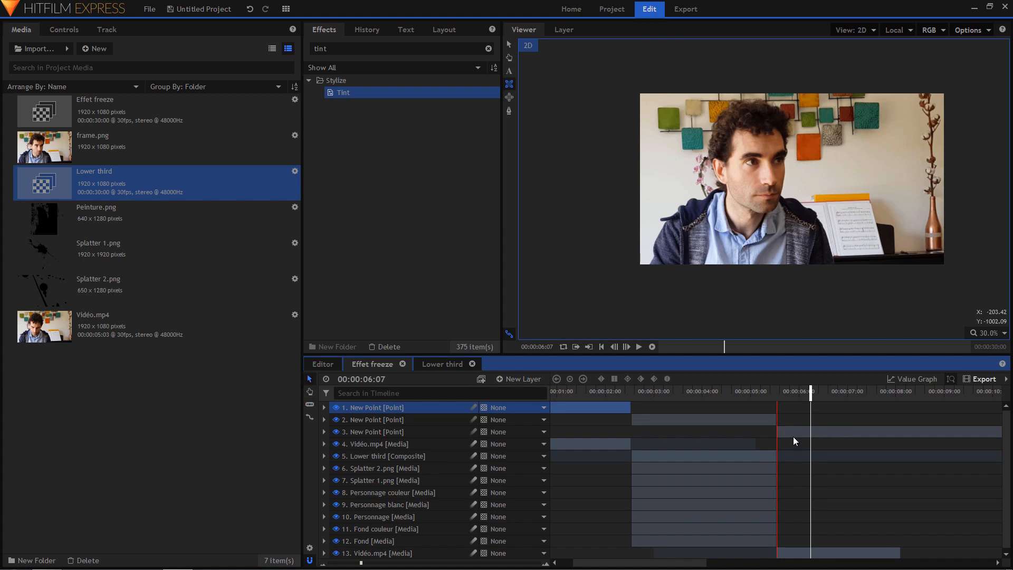
{"action": "left_click", "coordinate": [793, 432]}
{"action": "key", "text": "Delete"}
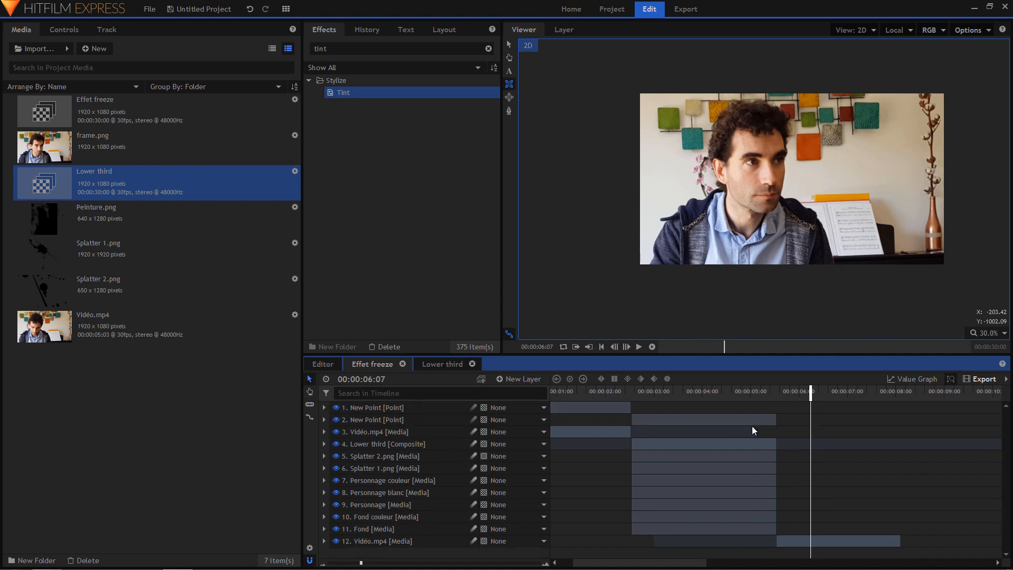
{"action": "left_click", "coordinate": [613, 406]}
{"action": "key", "text": "Delete"}
Step: Move the playhead to 00:00:02:16 and parent all layers from Lower third down to Fond to New Point
{"action": "left_click", "coordinate": [649, 393]}
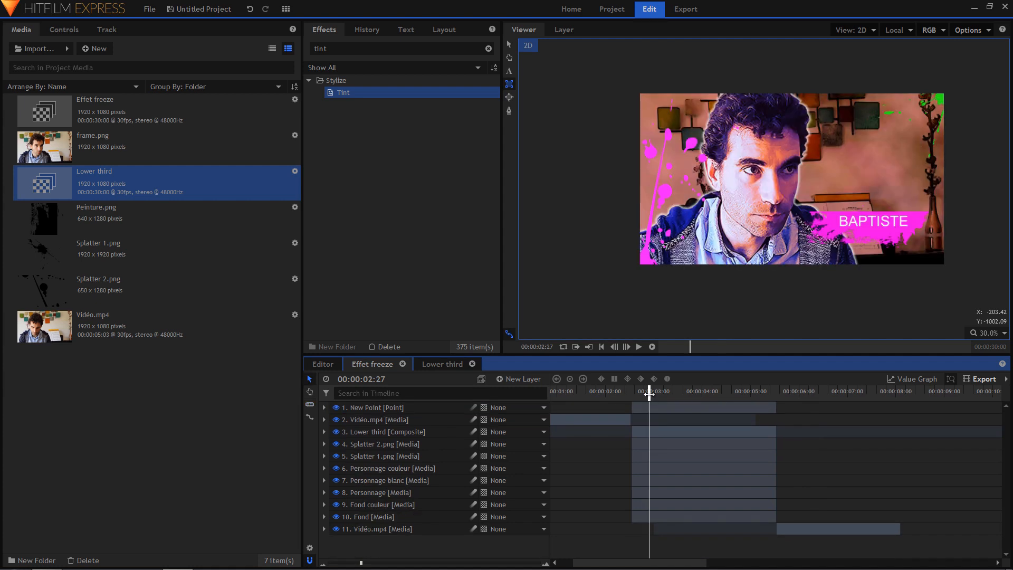
{"action": "key", "text": "Page_Up"}
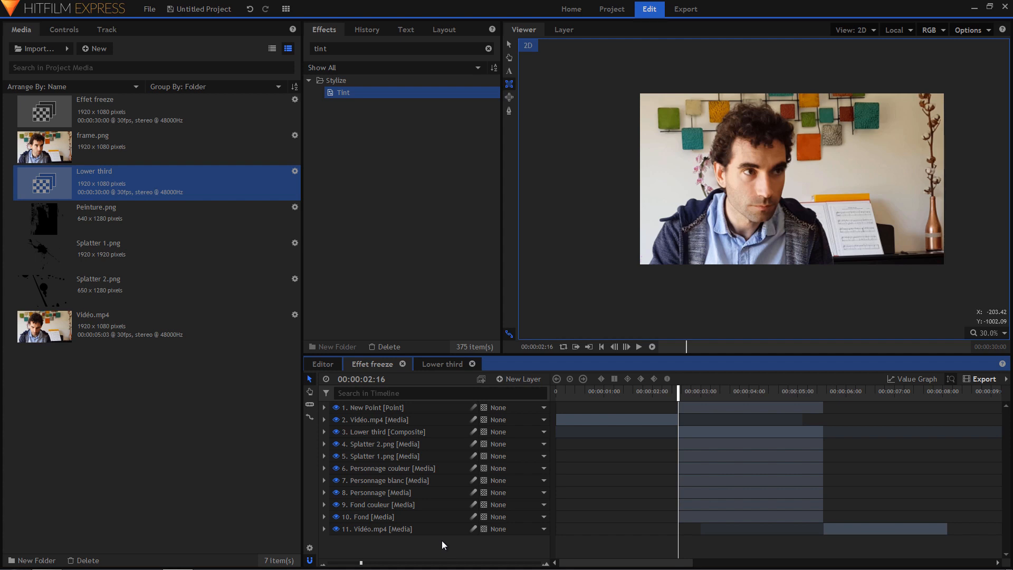
{"action": "left_click", "coordinate": [408, 517]}
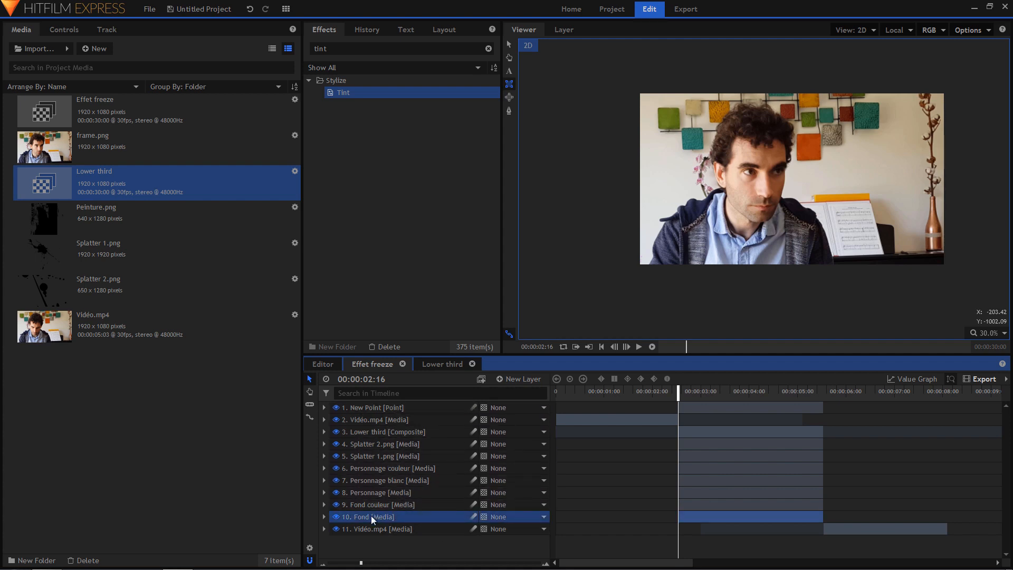
{"action": "left_click", "coordinate": [377, 431], "text": "shift"}
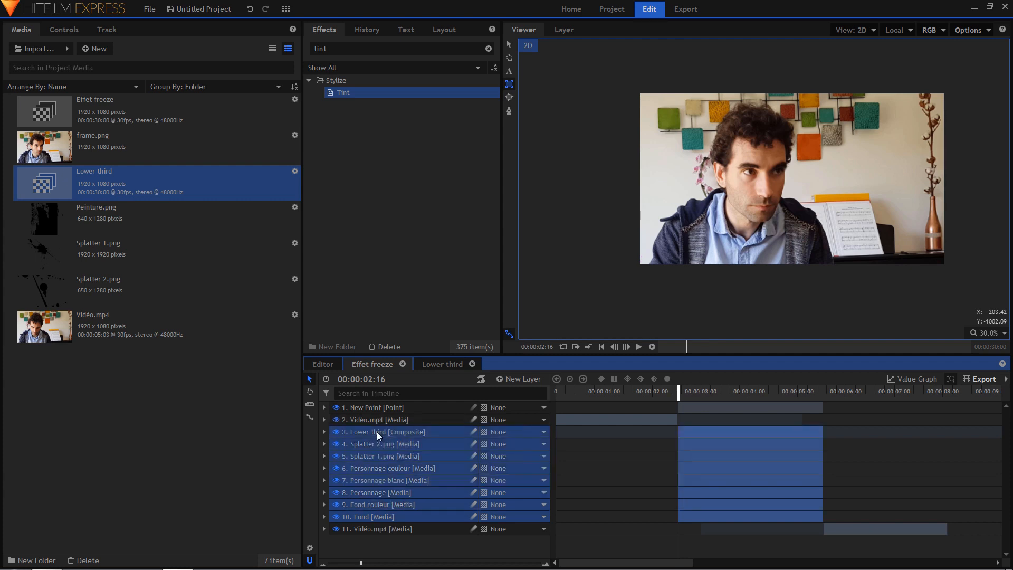
{"action": "left_click", "coordinate": [520, 431]}
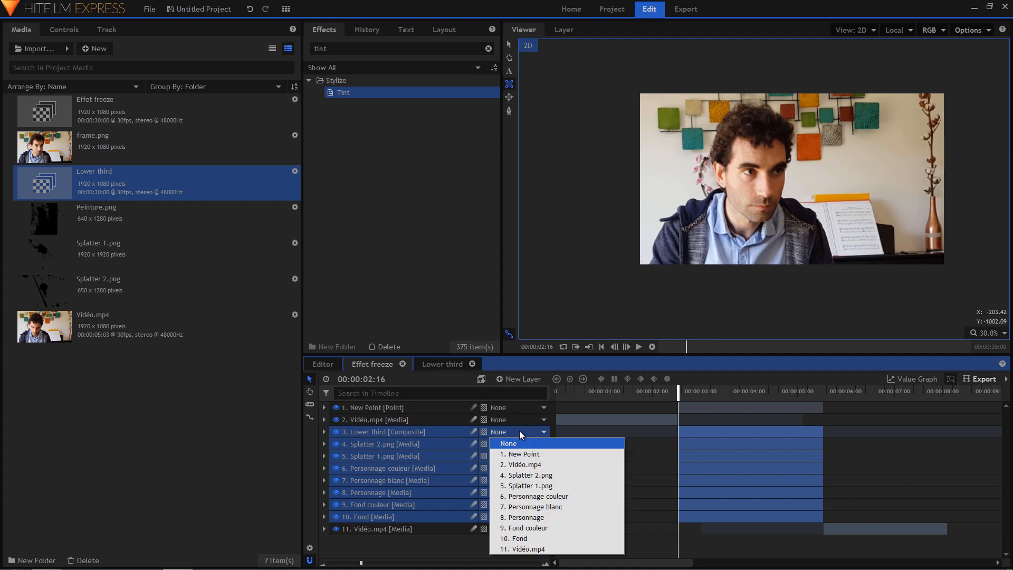
{"action": "left_click", "coordinate": [534, 455]}
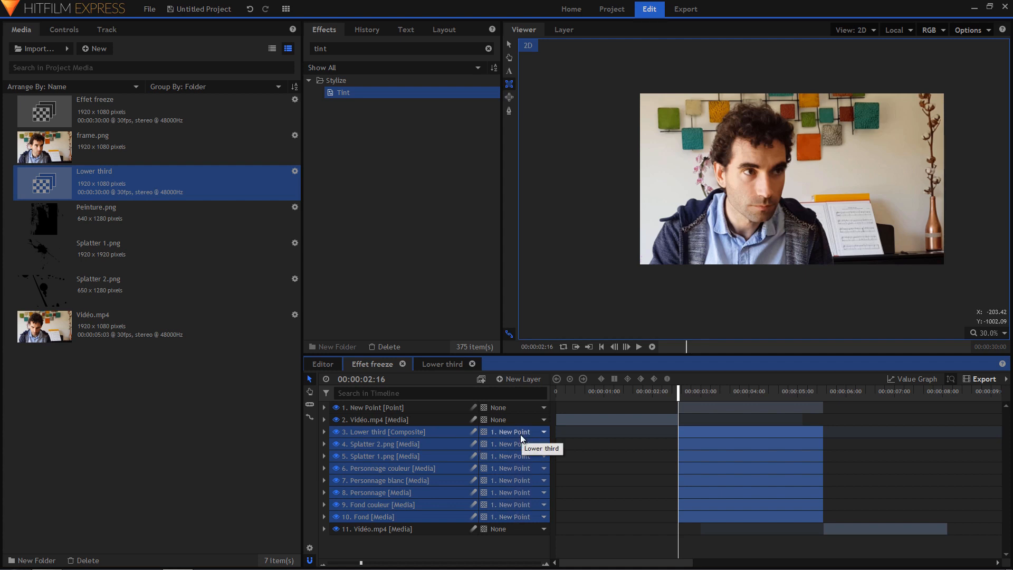
Step: Enable keyframing of New Point's Scale, Rotation and Position at 00:00:02:16
{"action": "left_click", "coordinate": [374, 407]}
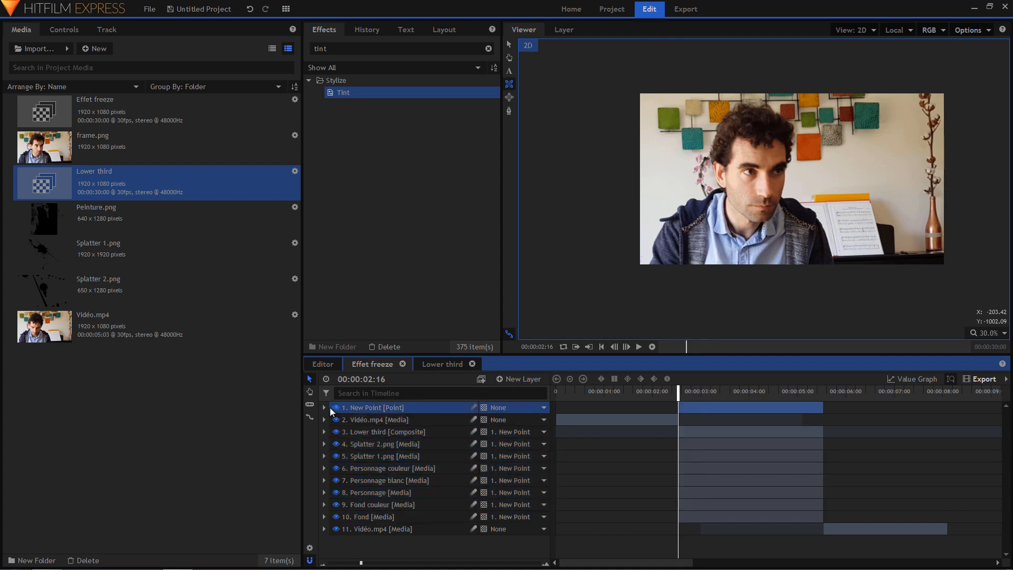
{"action": "left_click", "coordinate": [324, 407]}
{"action": "left_click", "coordinate": [334, 419]}
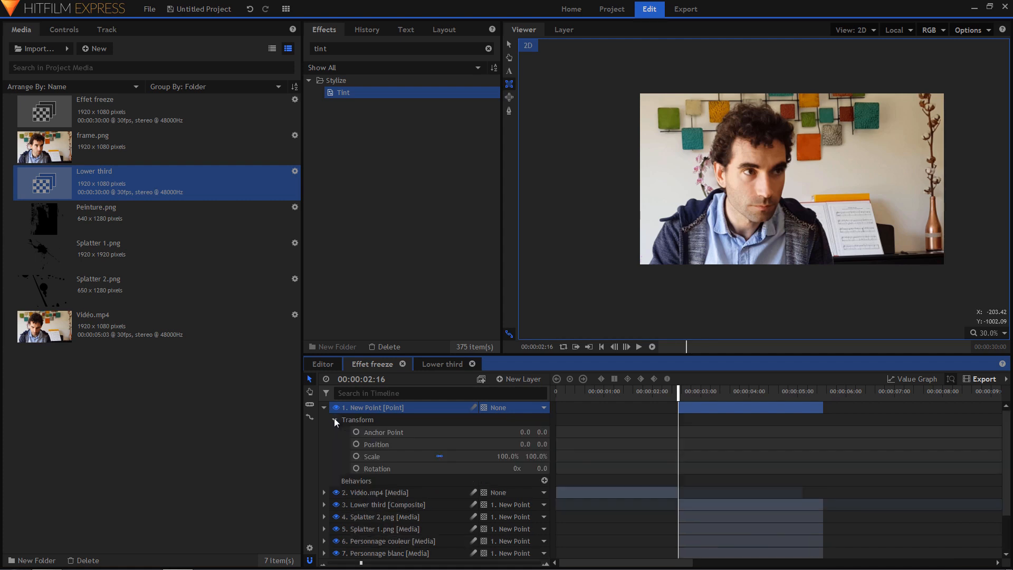
{"action": "left_click", "coordinate": [356, 457]}
{"action": "left_click", "coordinate": [356, 469]}
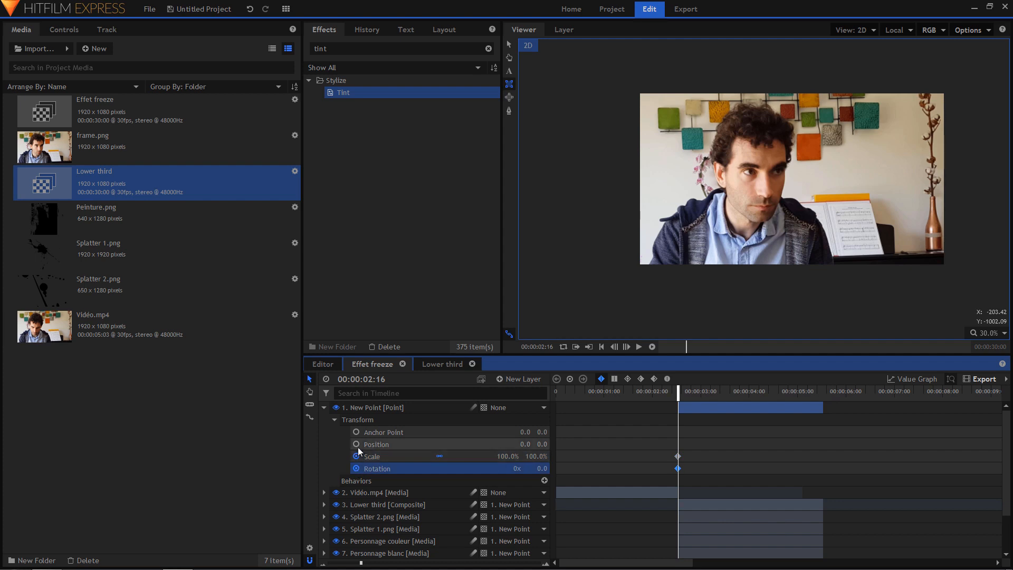
{"action": "left_click", "coordinate": [356, 444]}
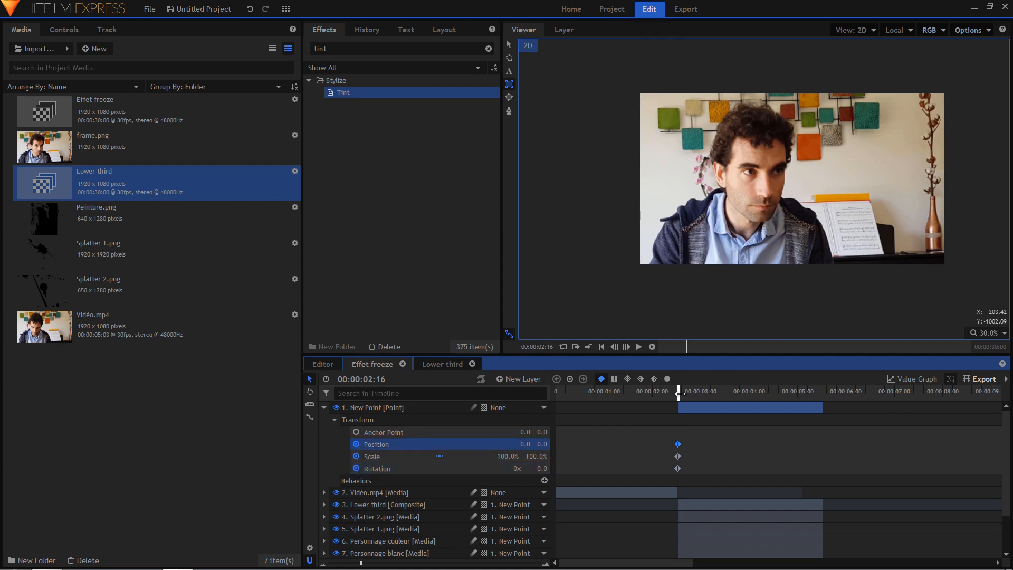
Step: Set New Point's rotation to 3 and its scale to 112% at 00:00:04:19
{"action": "left_click_drag", "start_coordinate": [679, 393], "coordinate": [780, 394]}
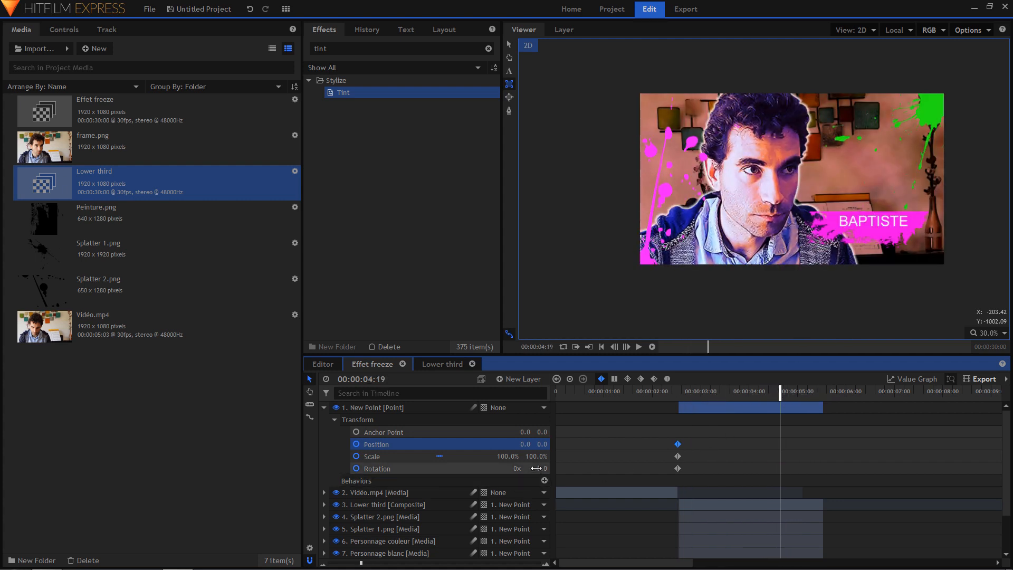
{"action": "left_click", "coordinate": [543, 467]}
{"action": "type", "text": "3"}
{"action": "key", "text": "Return"}
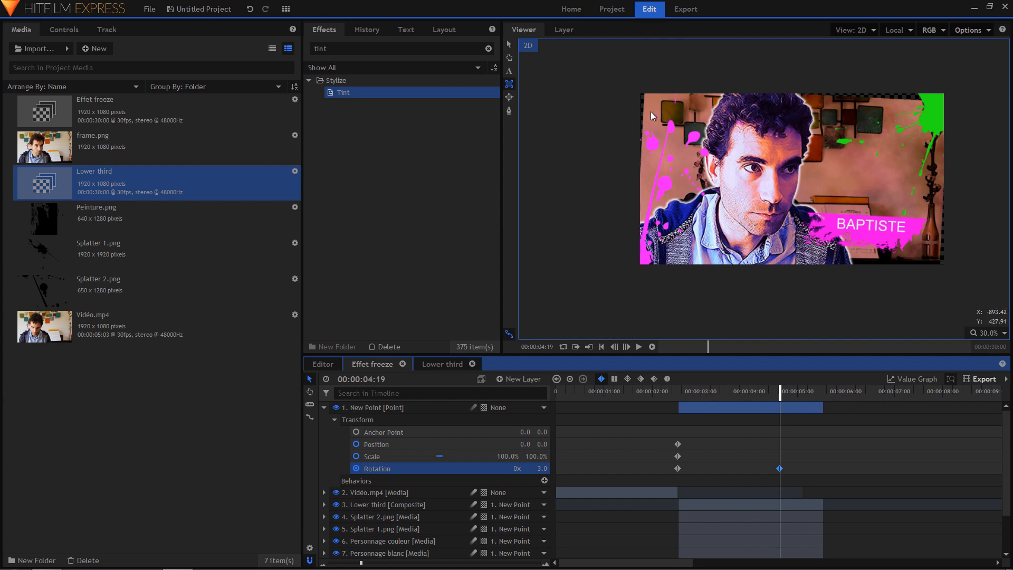
{"action": "left_click", "coordinate": [536, 456]}
{"action": "type", "text": "112"}
{"action": "key", "text": "Return"}
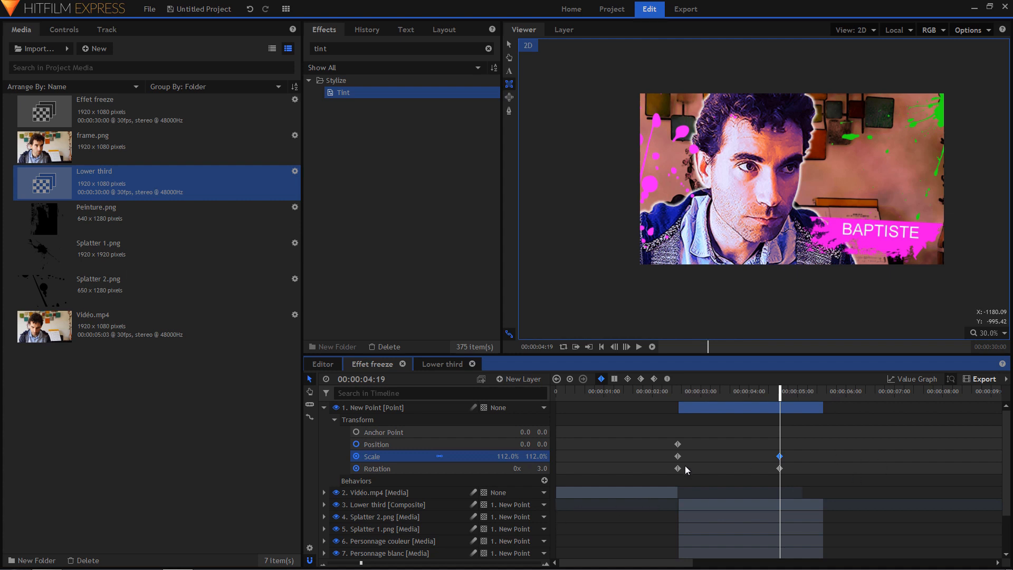
Step: Copy New Point's starting Scale and Rotation keyframes to the layer's end at 00:00:05:16
{"action": "left_click_drag", "start_coordinate": [701, 455], "coordinate": [680, 469]}
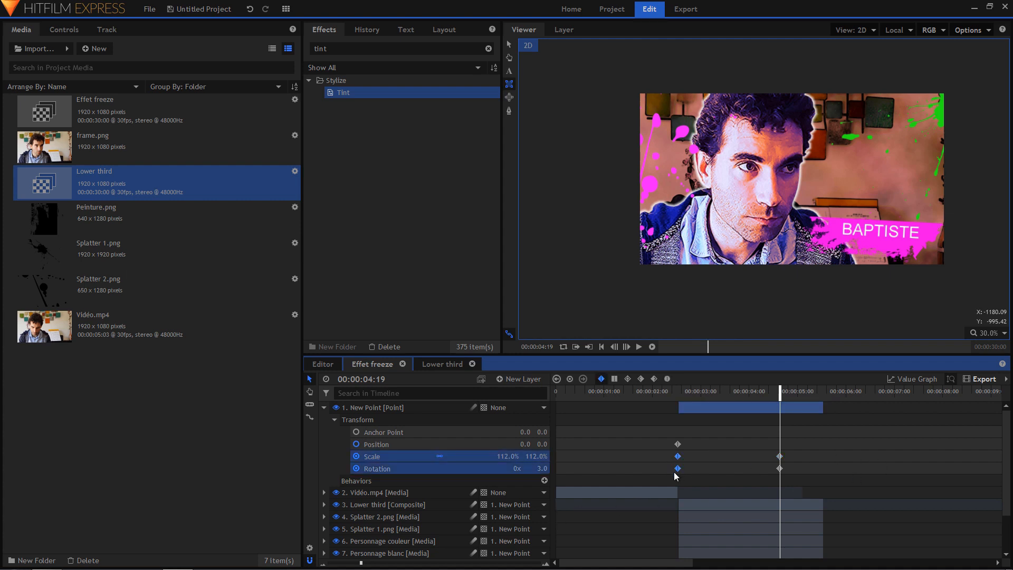
{"action": "key", "text": "o"}
{"action": "key", "text": "ctrl+v"}
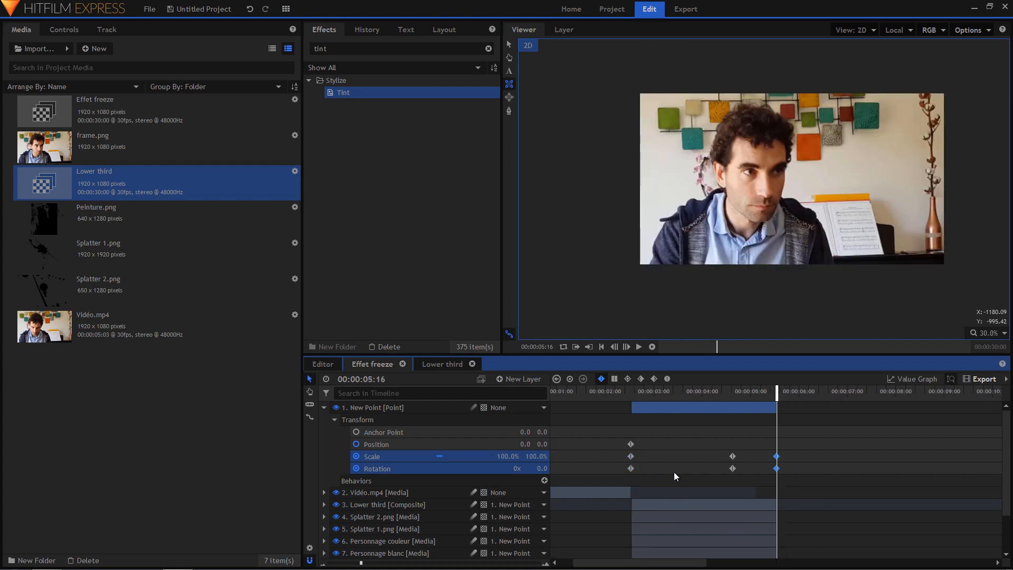
Step: Give all of New Point's keyframes Manual Bezier interpolation and disable keyframing of its Position
{"action": "left_click_drag", "start_coordinate": [824, 426], "coordinate": [613, 476]}
{"action": "left_click", "coordinate": [666, 378]}
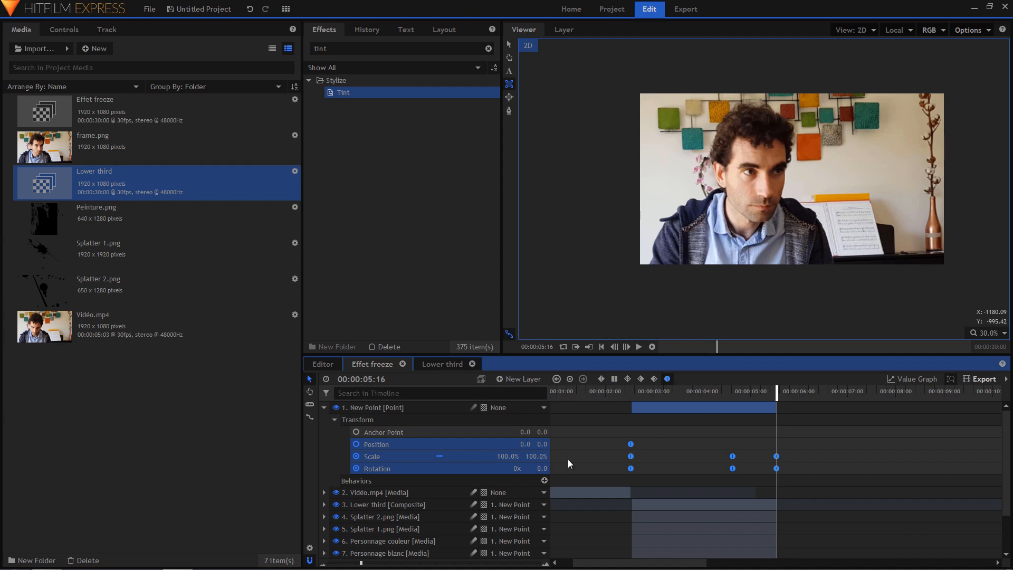
{"action": "left_click", "coordinate": [670, 448]}
{"action": "left_click", "coordinate": [357, 444]}
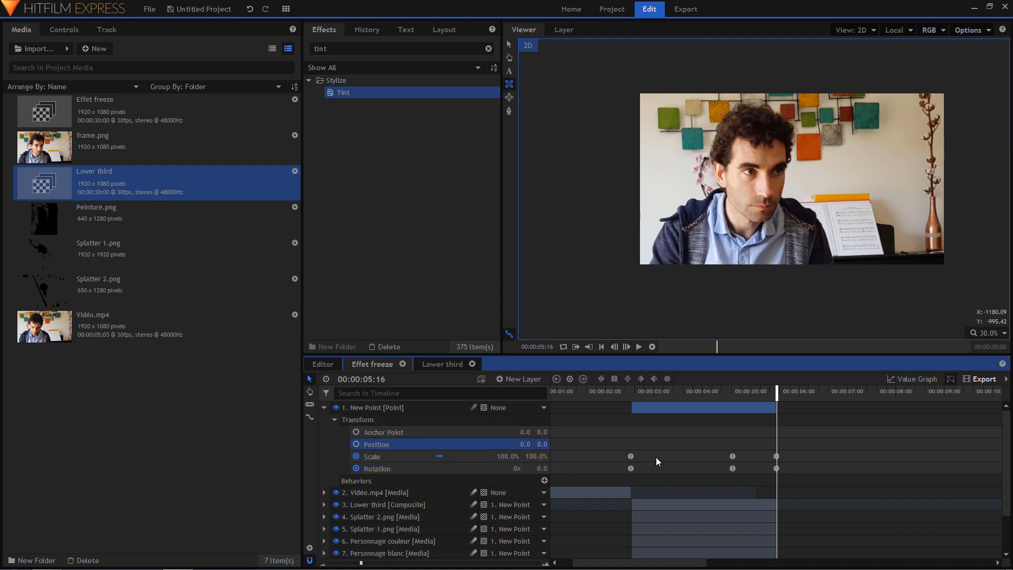
Step: Play back the freeze-frame section from about 00:00:02:03 several times to examine the combined zoom and rotation
{"action": "left_click", "coordinate": [613, 392]}
{"action": "key", "text": "space"}
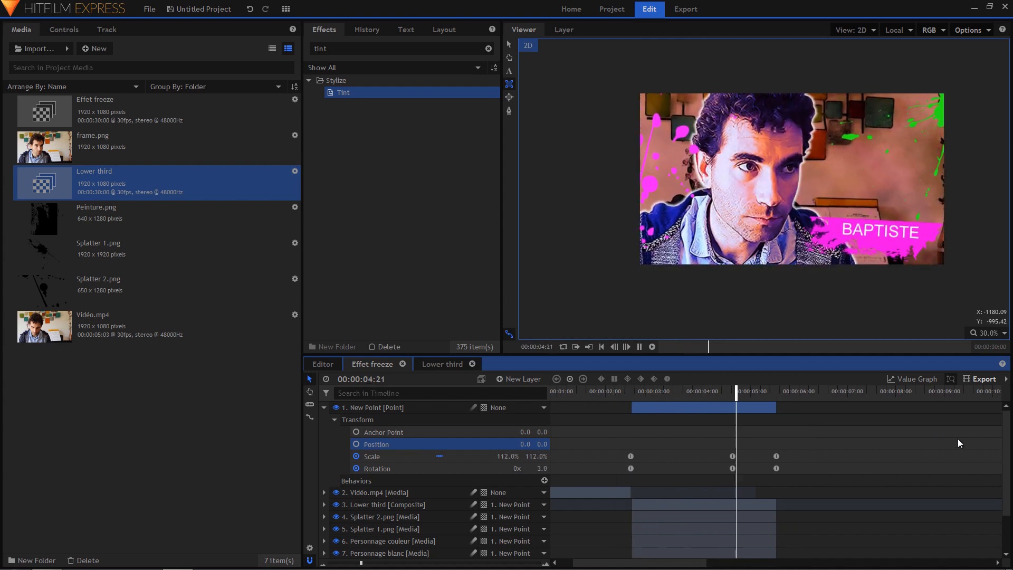
{"action": "key", "text": "space"}
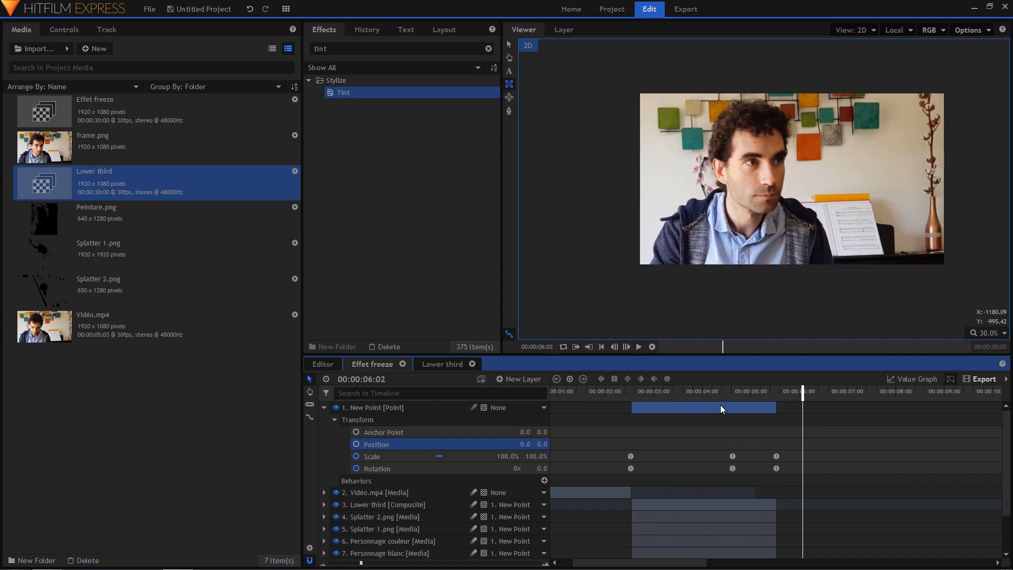
{"action": "left_click", "coordinate": [612, 392]}
{"action": "key", "text": "space"}
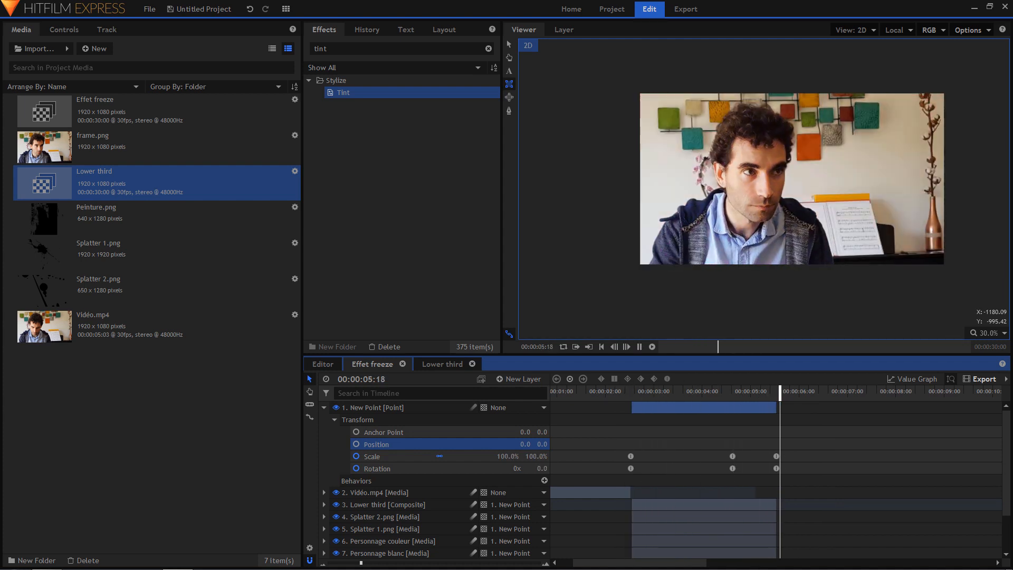
{"action": "key", "text": "space"}
{"action": "left_click", "coordinate": [611, 393]}
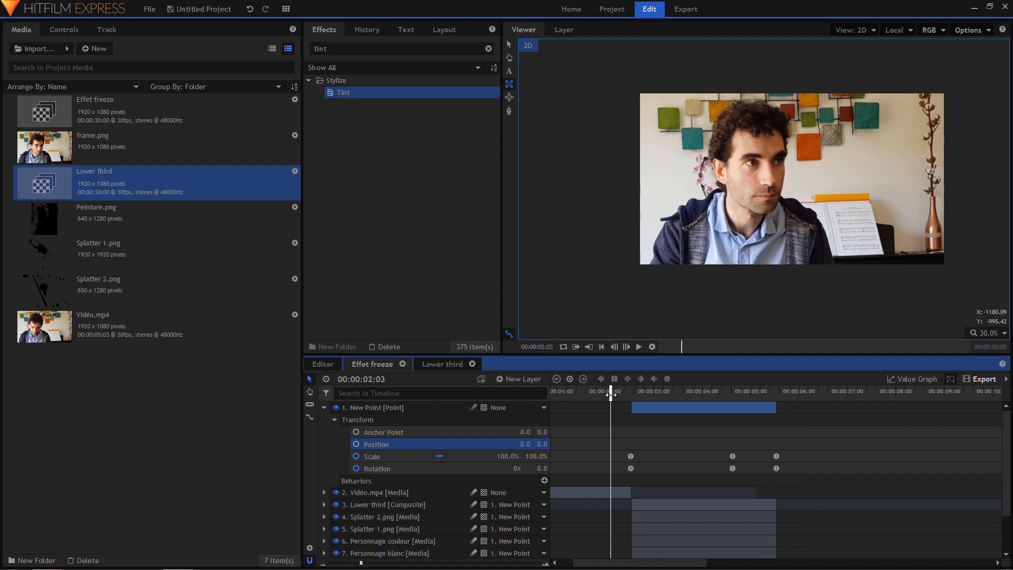
{"action": "key", "text": "space"}
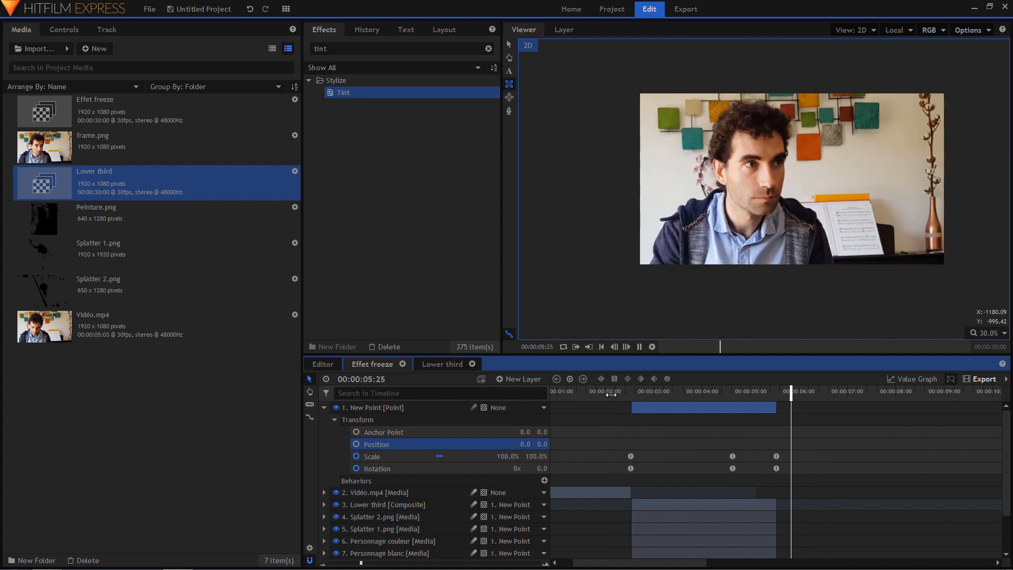
{"action": "key", "text": "space"}
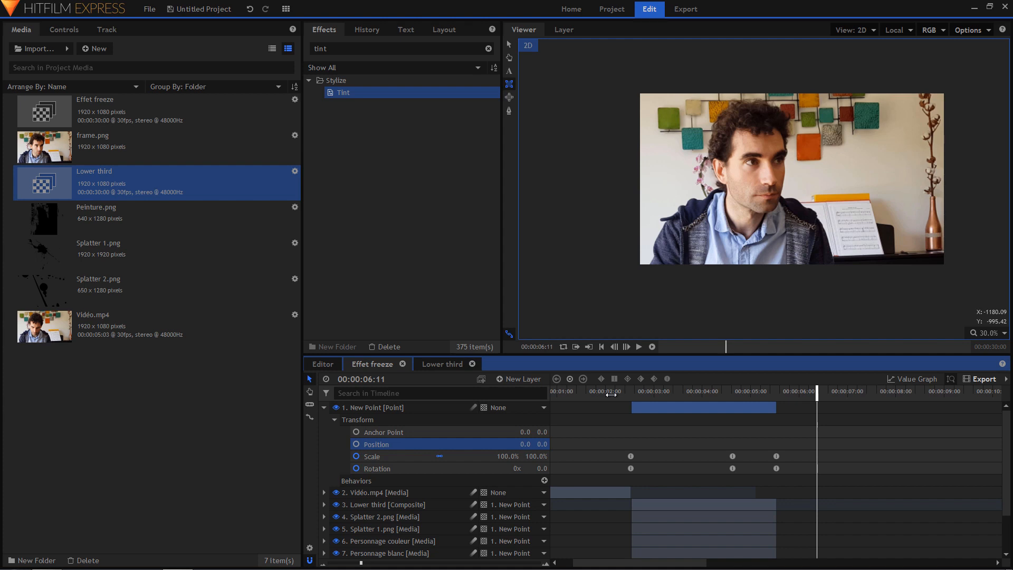